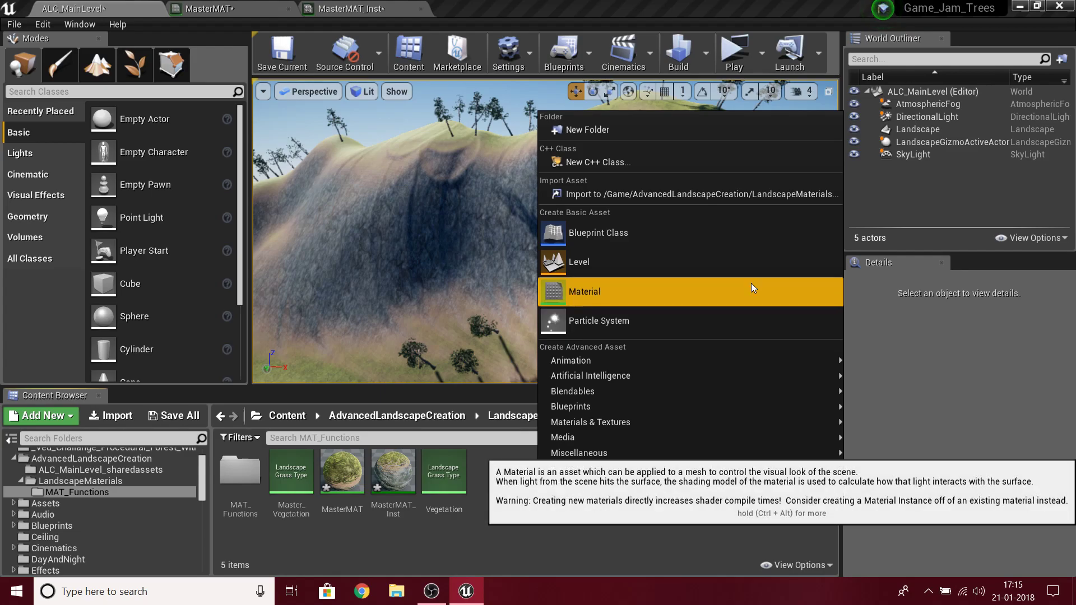
- Create a new material named Master in the LandscapeMaterials folder and open it for editing
mouse_move(588, 422)
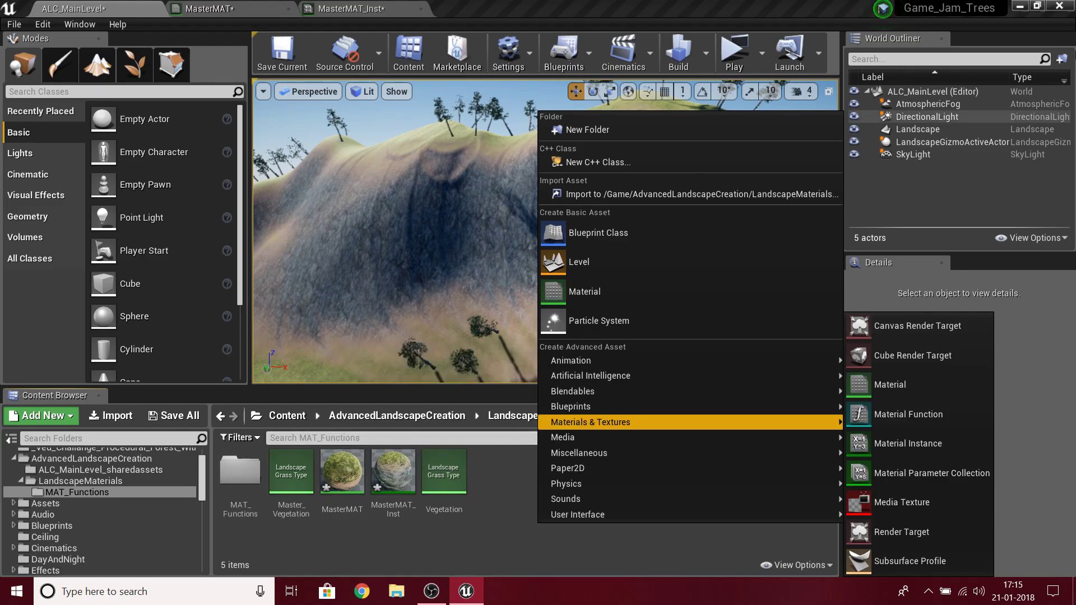
click(509, 562)
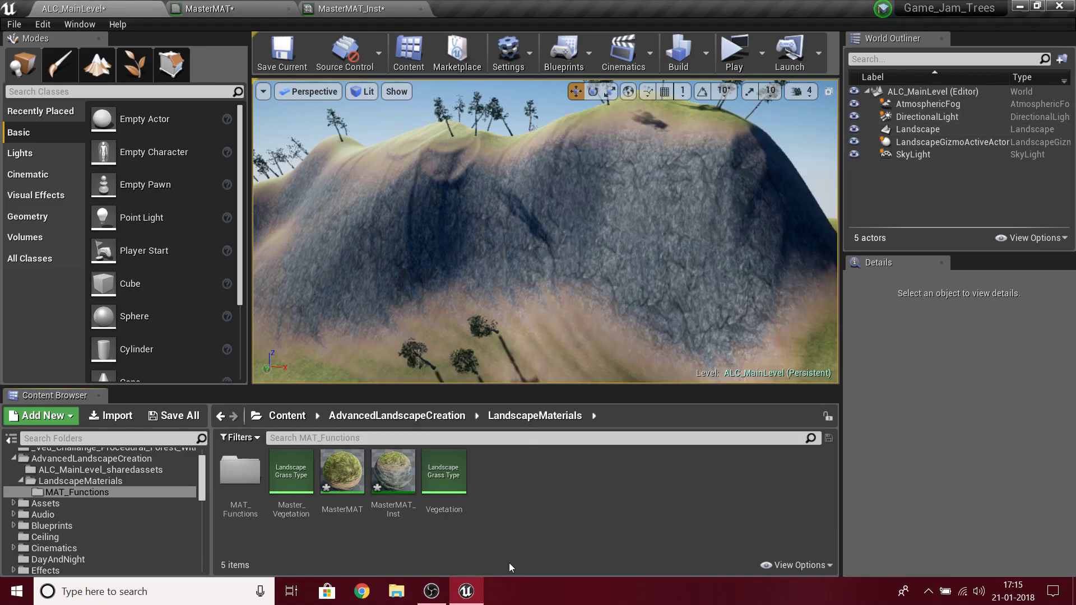
right_click(523, 499)
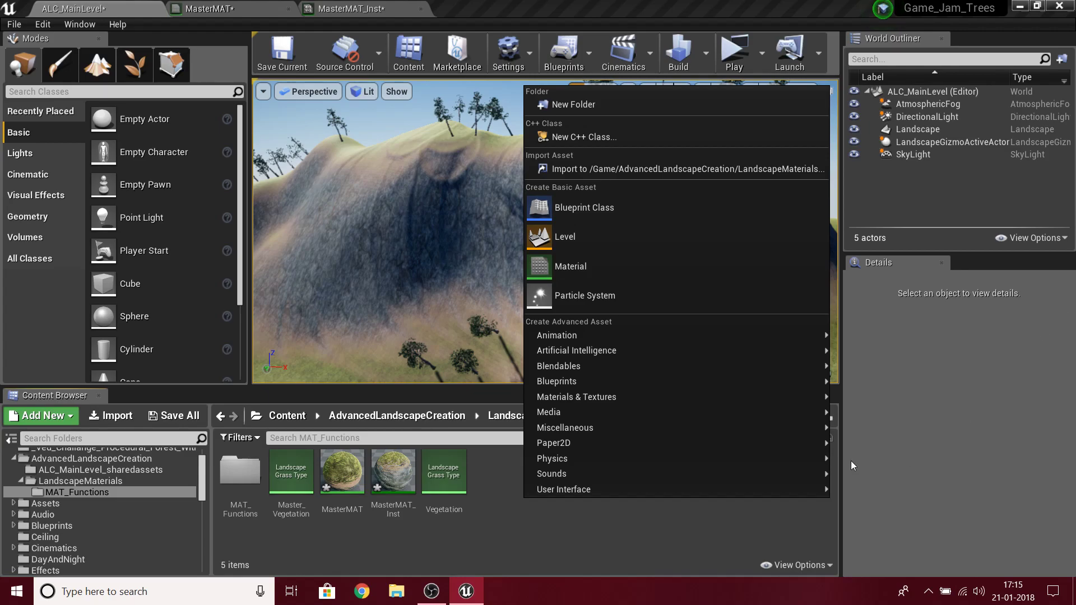
click(784, 268)
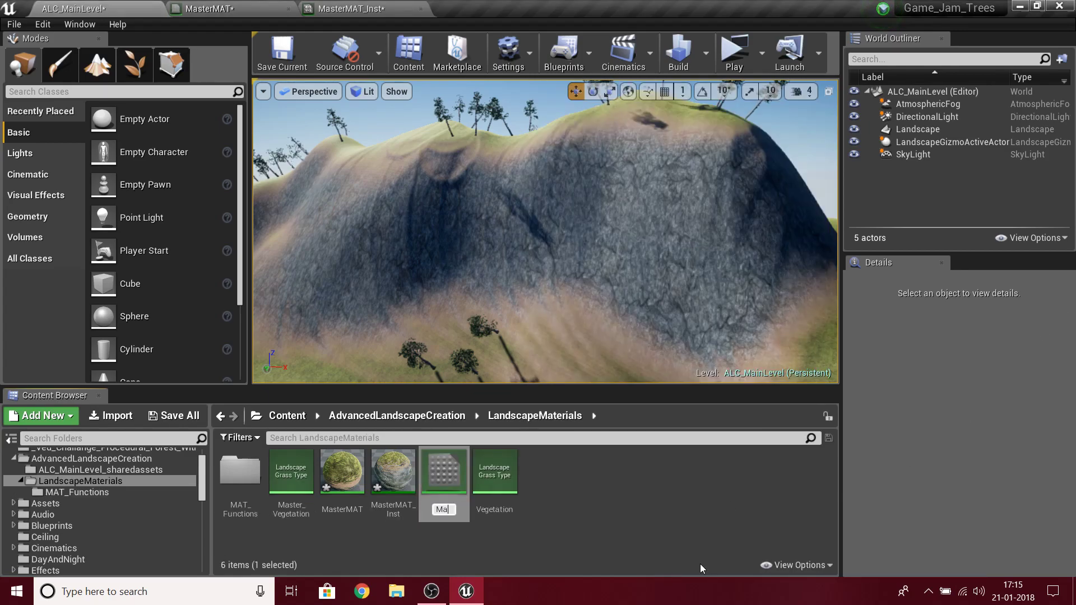
key(Return)
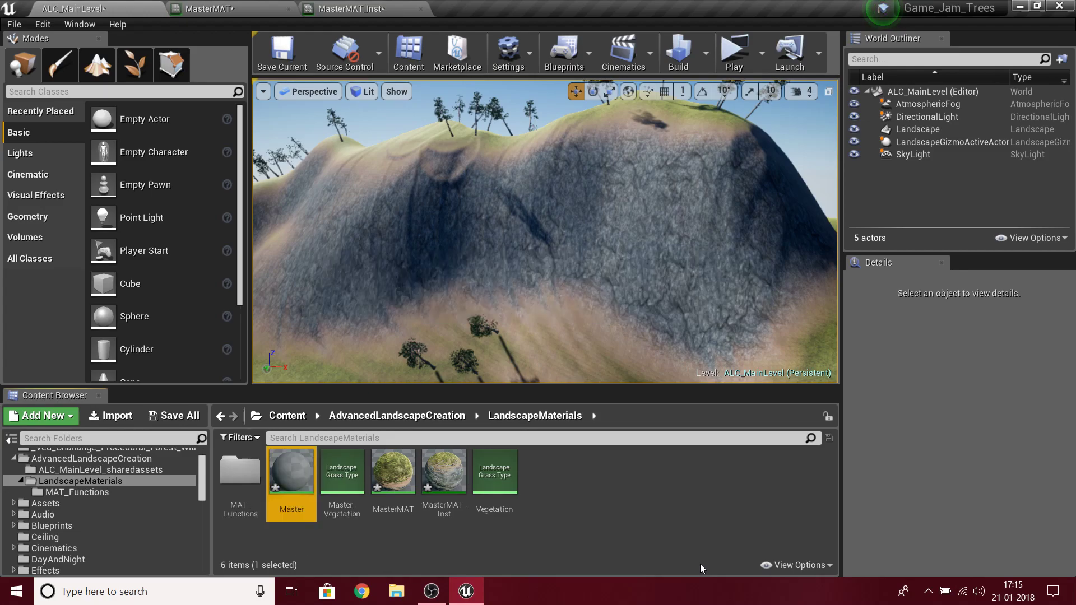
key(Return)
right_drag(419, 202, 545, 234)
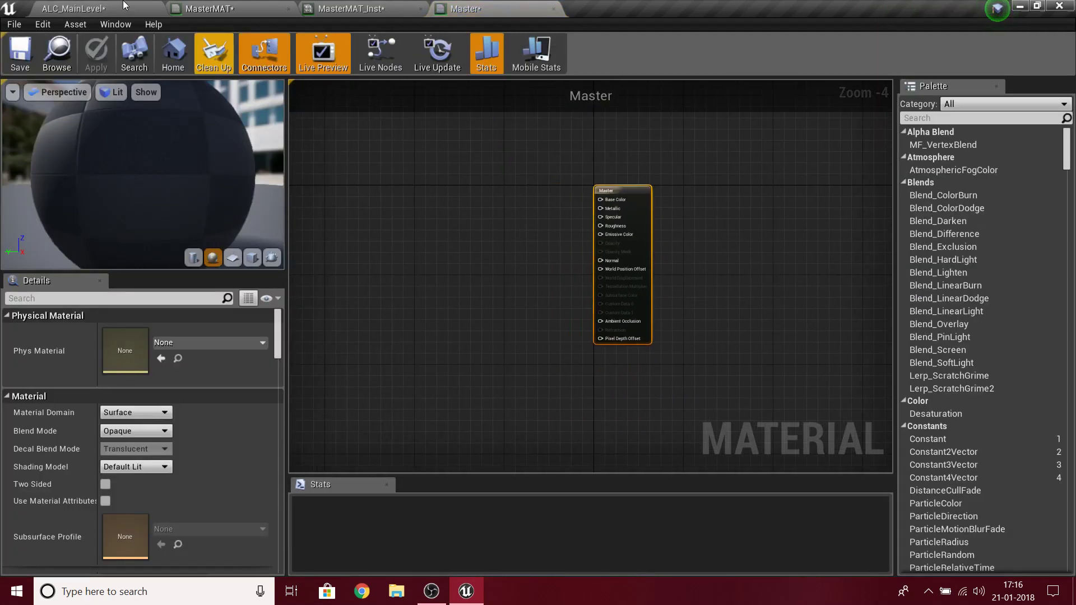
- Add the Element_1_Rock, Element_2_Sand and Element_3_Moss functions from the MAT_Functions folder to the Master material graph
click(129, 8)
double_click(263, 507)
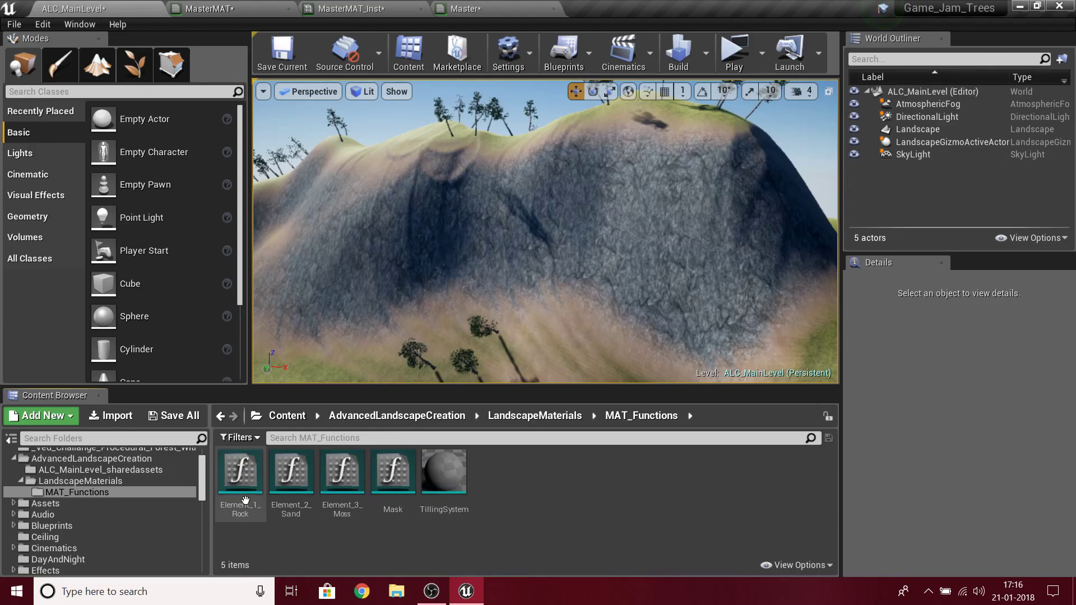
ctrl+click(291, 473)
ctrl+click(342, 474)
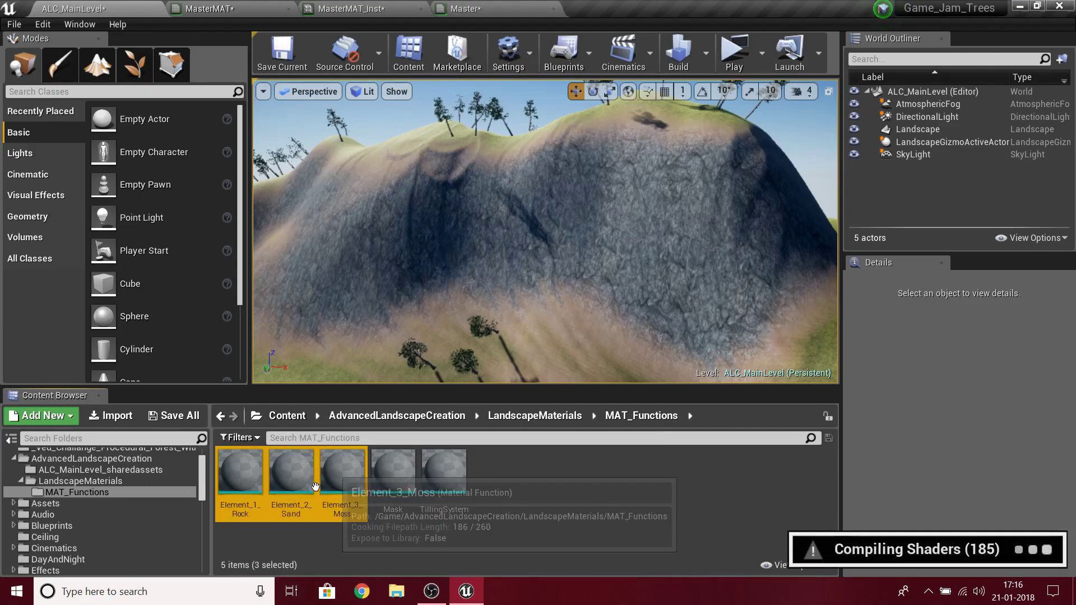
drag(291, 474, 400, 224)
scroll(499, 247, up, 4)
- Spread out the three function nodes vertically, with Moss uppermost, Sand beneath it and Rock lowest
right_drag(435, 337, 534, 401)
drag(470, 317, 458, 145)
drag(443, 293, 471, 291)
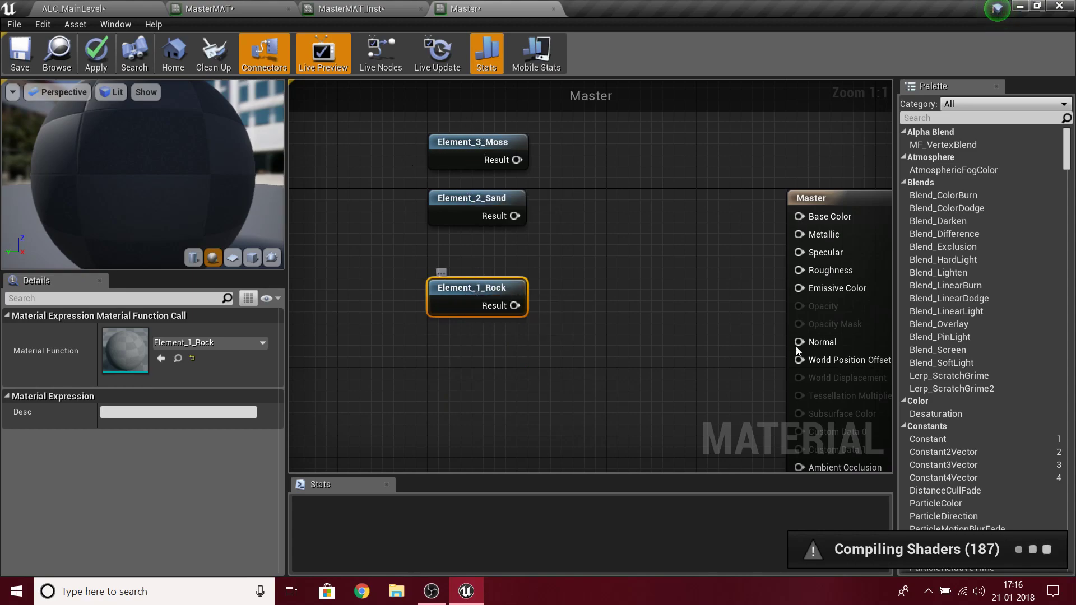
drag(483, 287, 483, 336)
- Attach a BreakMaterialAttributes node to the Result output of Element_1_Rock
right_drag(578, 353, 446, 301)
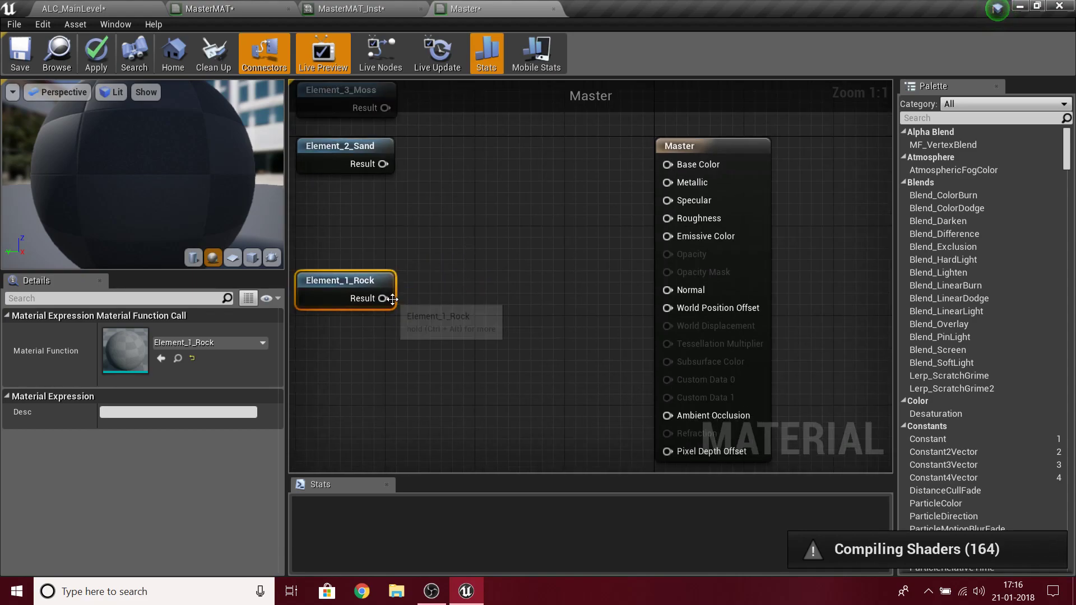
drag(383, 298, 448, 269)
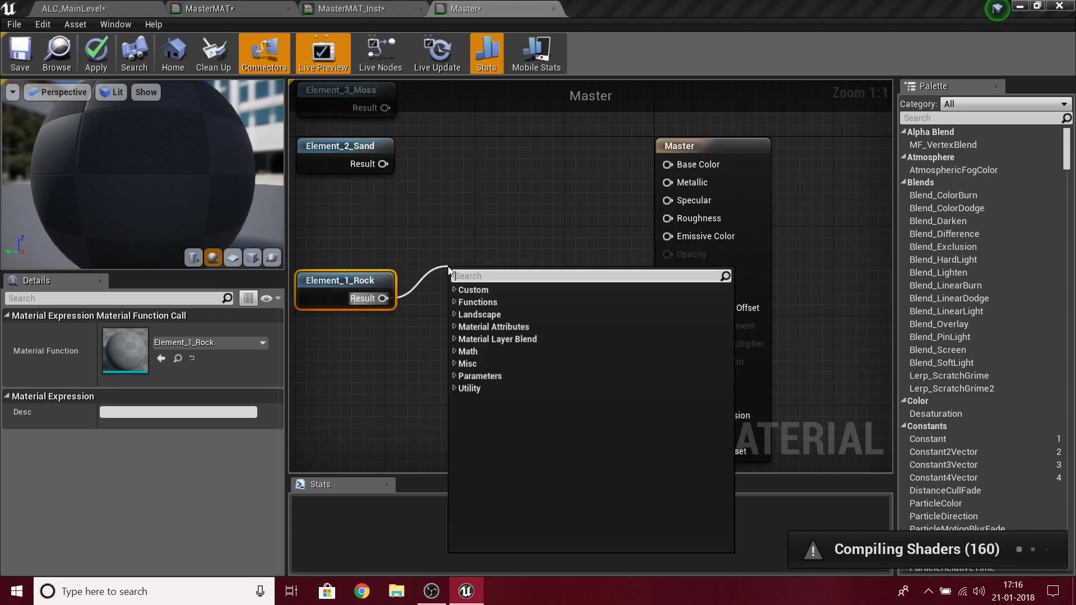
text(brea)
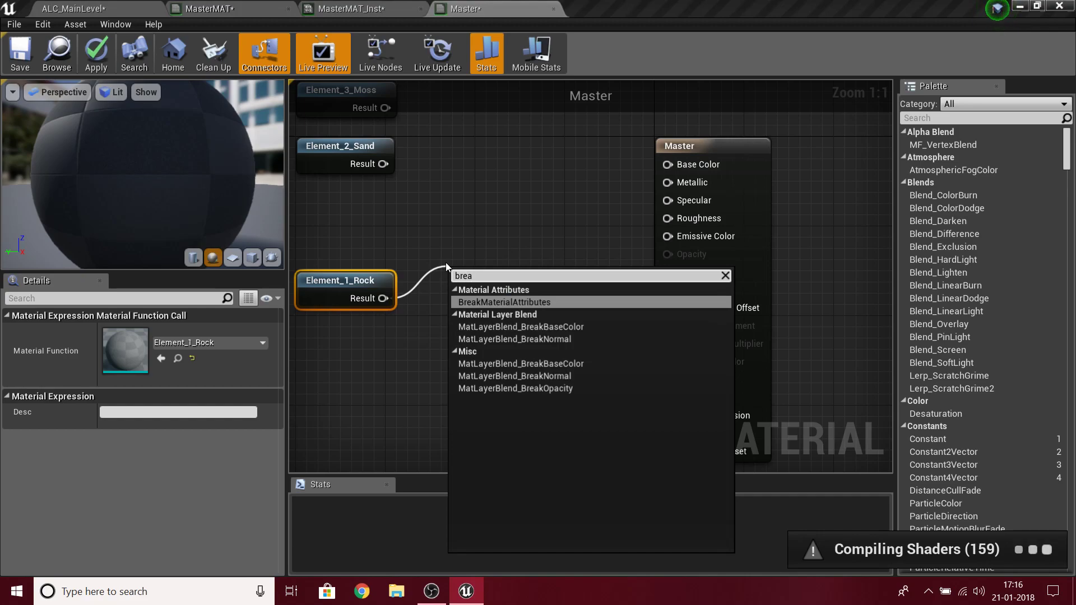
key(Return)
- Move the Master output node away from the BreakMaterialAttributes node to free space between them
right_drag(482, 287, 458, 327)
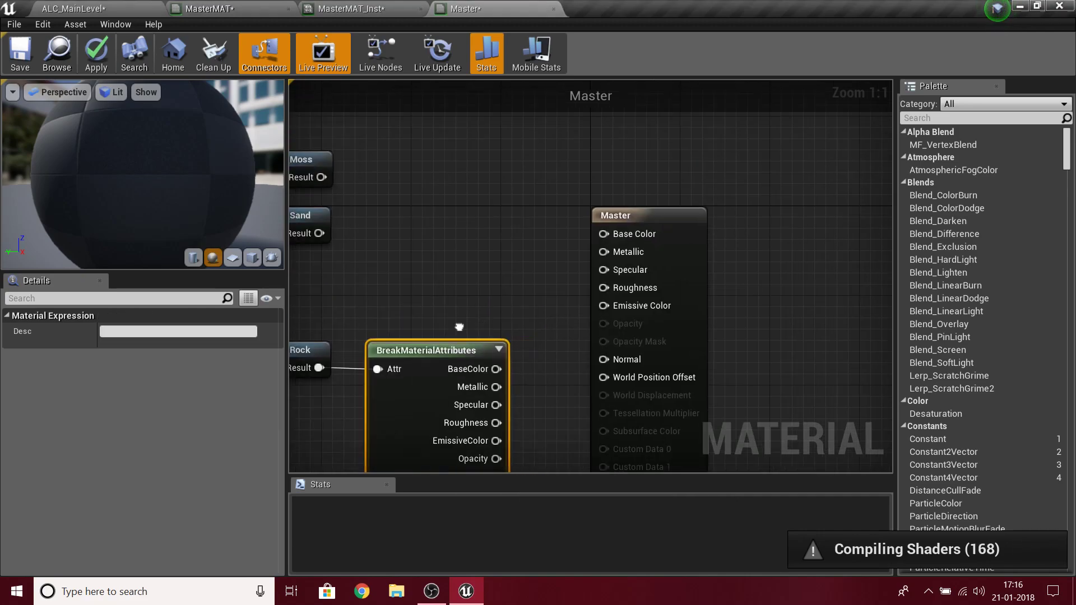
drag(637, 215, 781, 159)
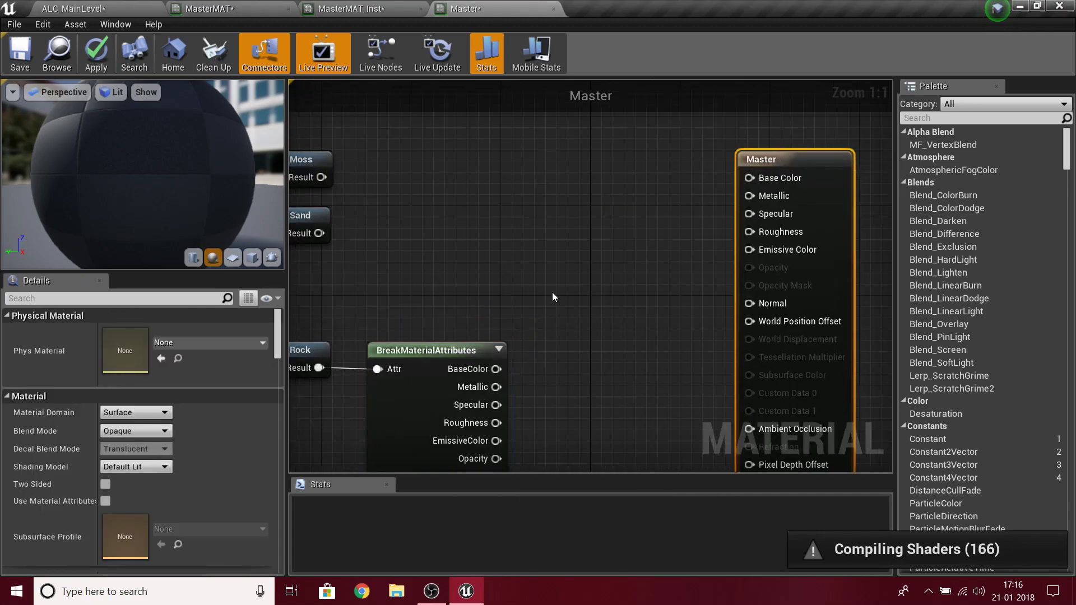
right_drag(475, 385, 620, 269)
right_drag(405, 349, 504, 404)
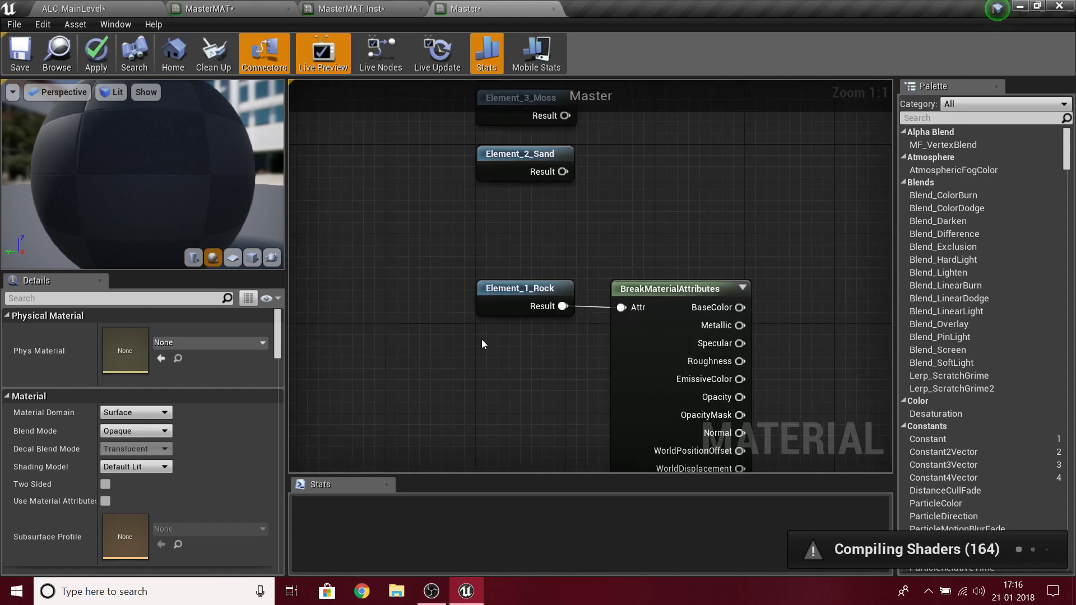
right_drag(492, 340, 352, 309)
right_drag(600, 367, 636, 247)
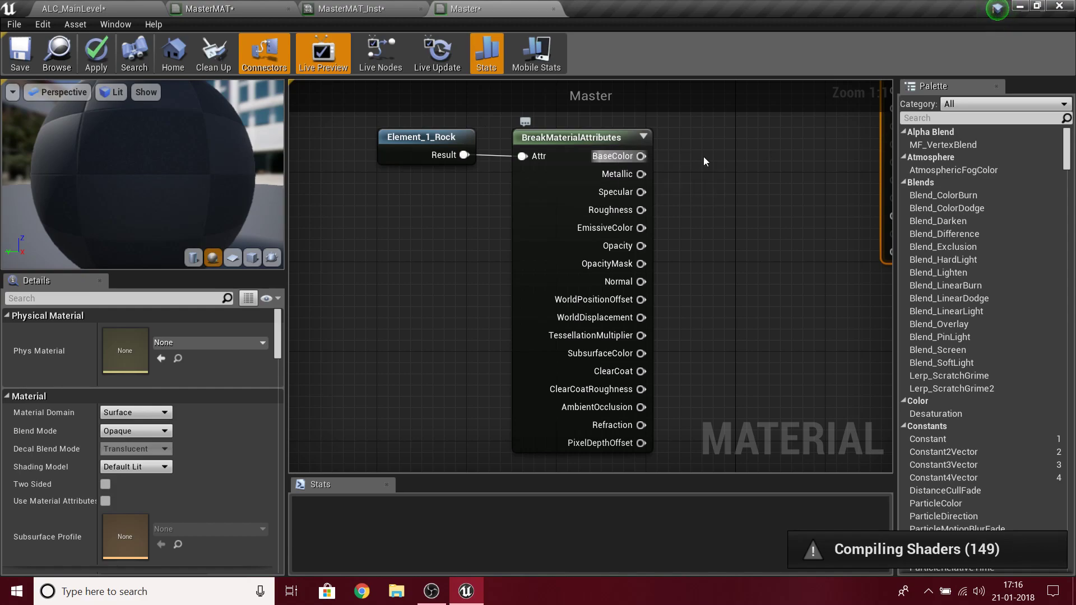
- Examine how the MakeMaterialAttributes node is fed inside the Element_1_Rock function, and return to the Master graph
double_click(434, 155)
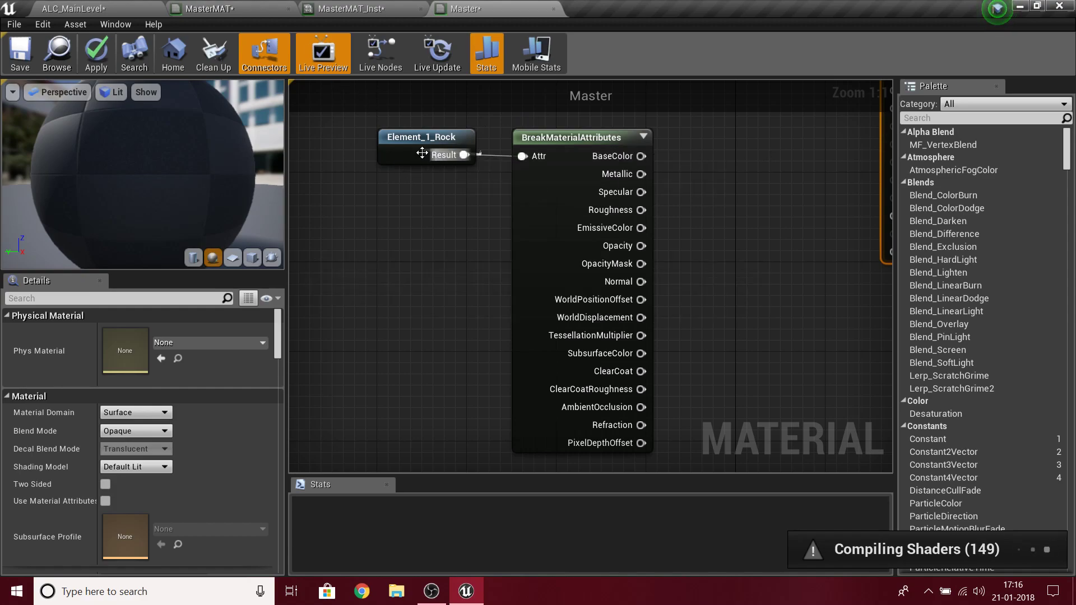
scroll(694, 273, up, 10)
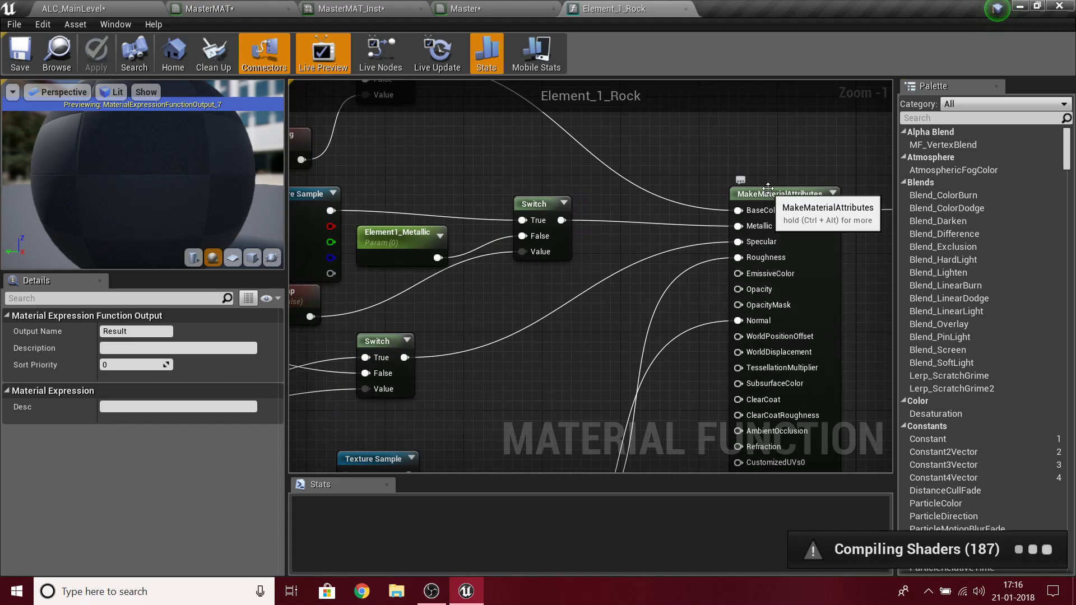
click(686, 9)
scroll(604, 122, down, 1)
right_drag(603, 123, 582, 354)
click(563, 297)
right_drag(545, 295, 440, 276)
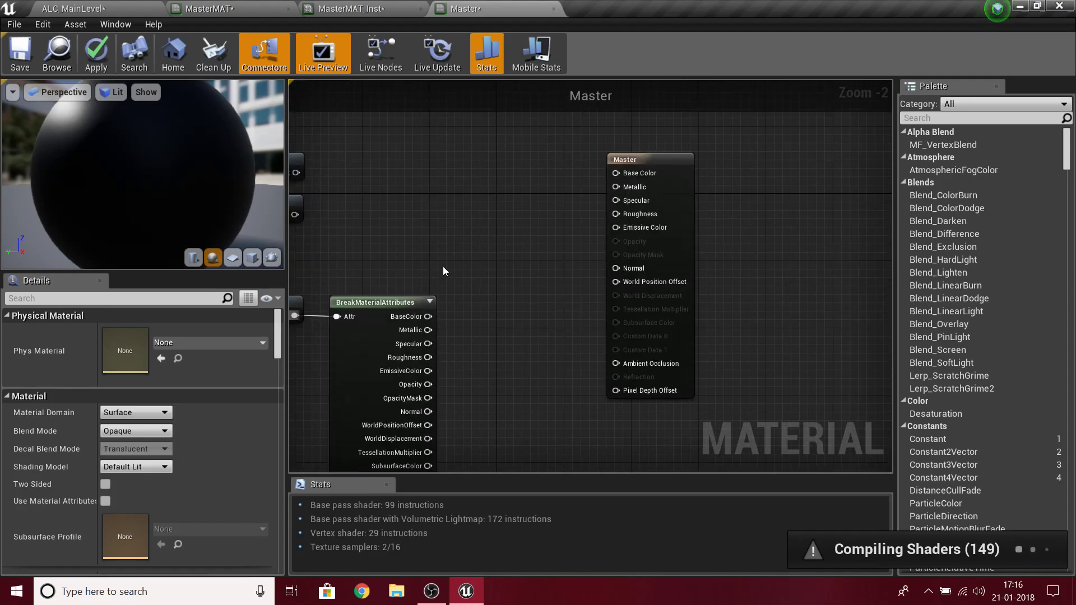
- Shift the Master output node still farther from the function nodes to widen the gap for blending nodes
drag(666, 160, 758, 159)
right_drag(525, 268, 625, 207)
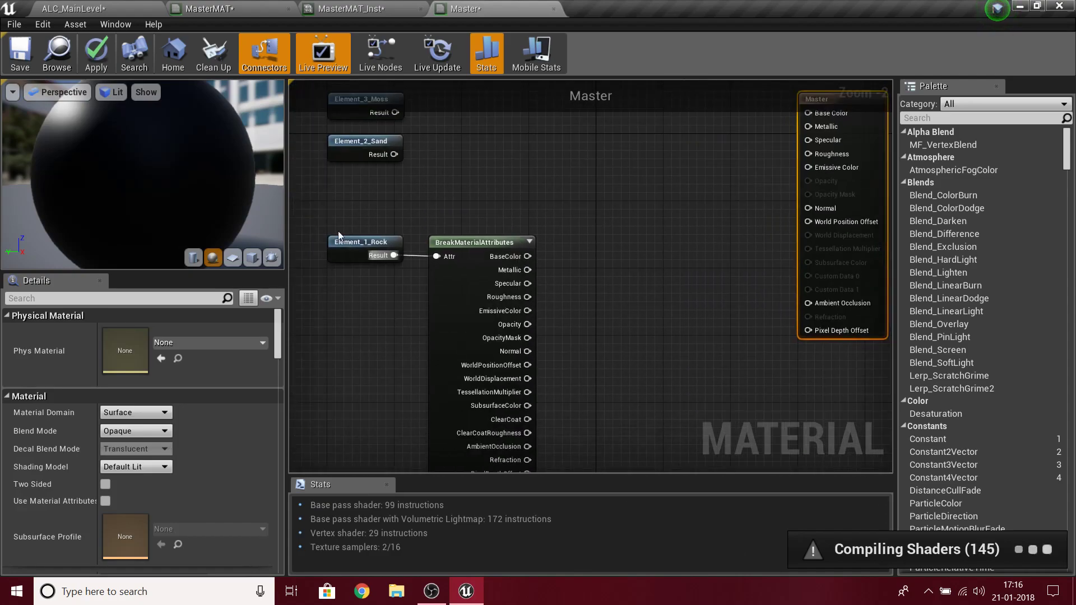
click(367, 242)
click(454, 200)
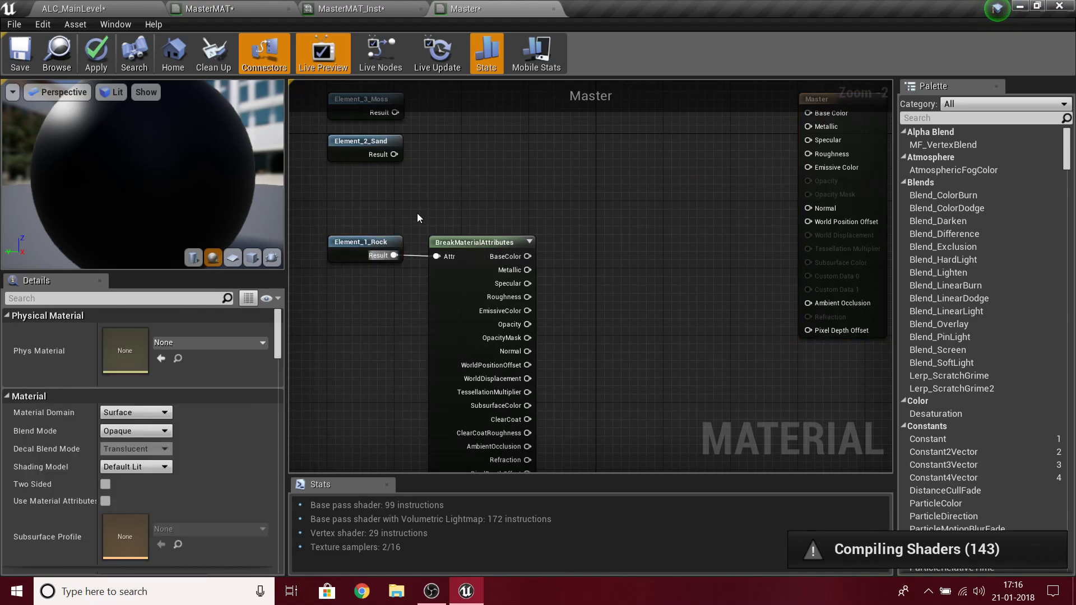
- Add a Lerp node with its A input fed by the Rock BaseColor, and place it above that output's level
drag(503, 259, 614, 230)
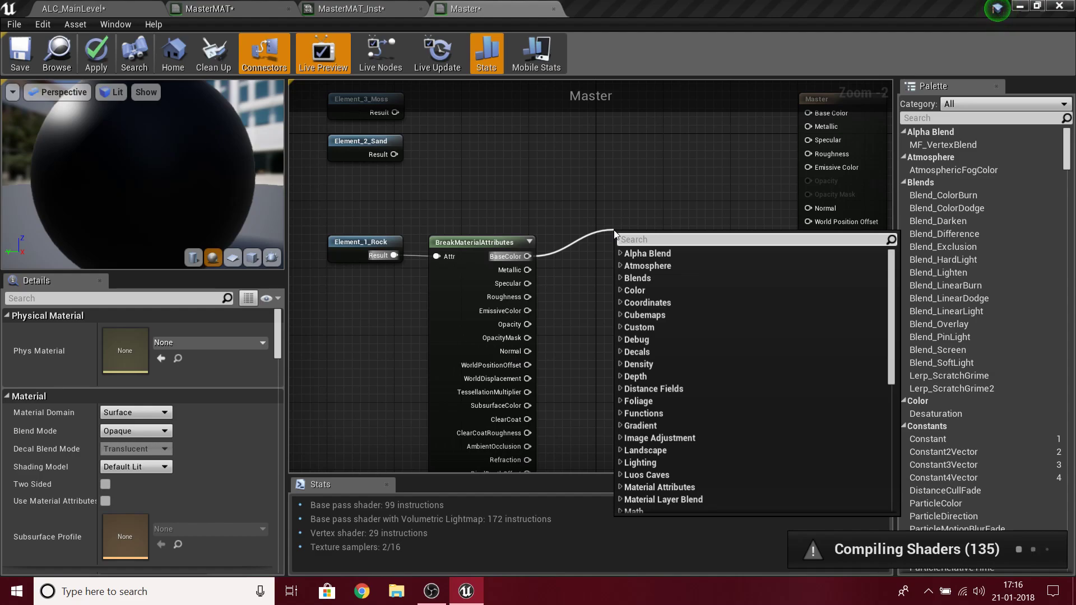
text(l)
key(Return)
drag(630, 239, 645, 160)
right_drag(635, 167, 702, 243)
right_drag(854, 249, 766, 246)
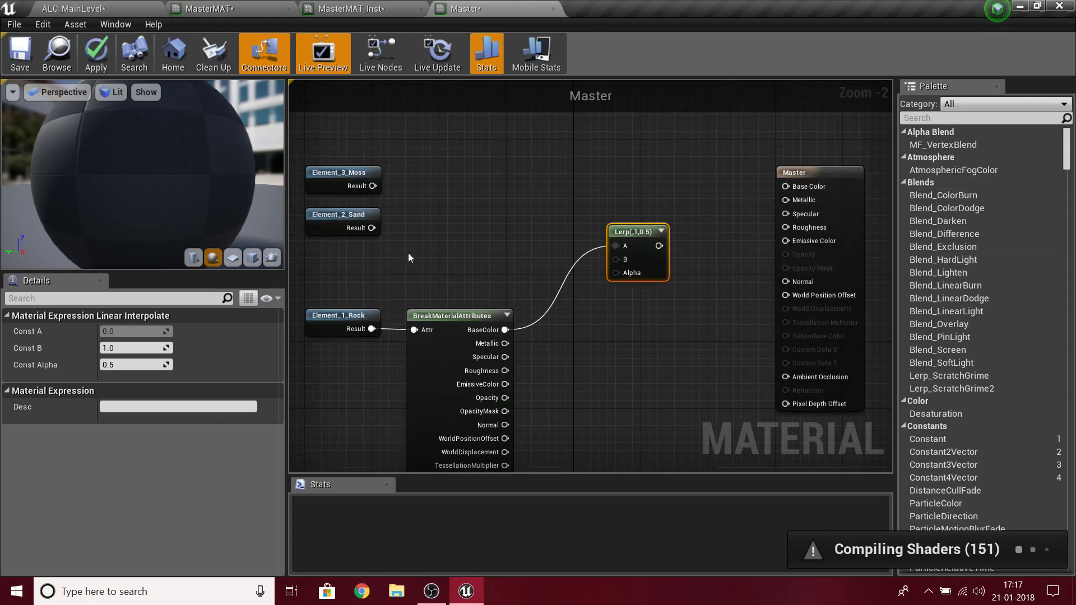
- Move the Element_3_Moss and Element_2_Sand nodes farther up the graph, leaving wide gaps between them and Element_1_Rock
right_drag(590, 329, 619, 286)
mouse_move(371, 184)
mouse_down()
mouse_move(354, 167)
mouse_move(383, 198)
mouse_move(373, 192)
mouse_up()
right_drag(412, 166, 468, 363)
drag(419, 339, 465, 275)
drag(421, 341, 411, 160)
drag(426, 377, 417, 268)
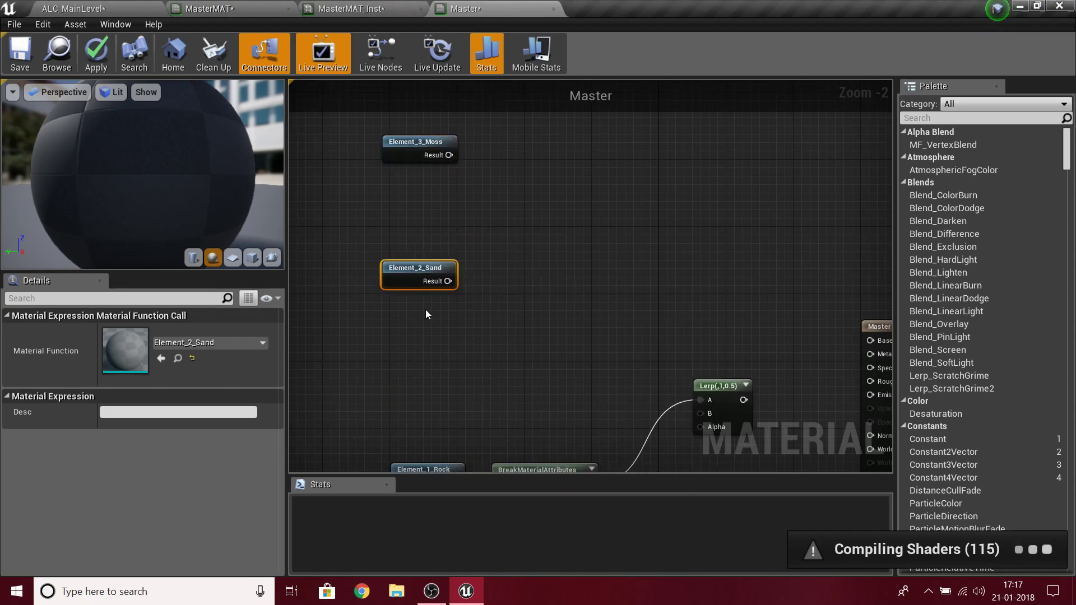
- Attach a BreakMaterialAttributes node to the Result output of Element_2_Sand
right_drag(624, 361, 606, 188)
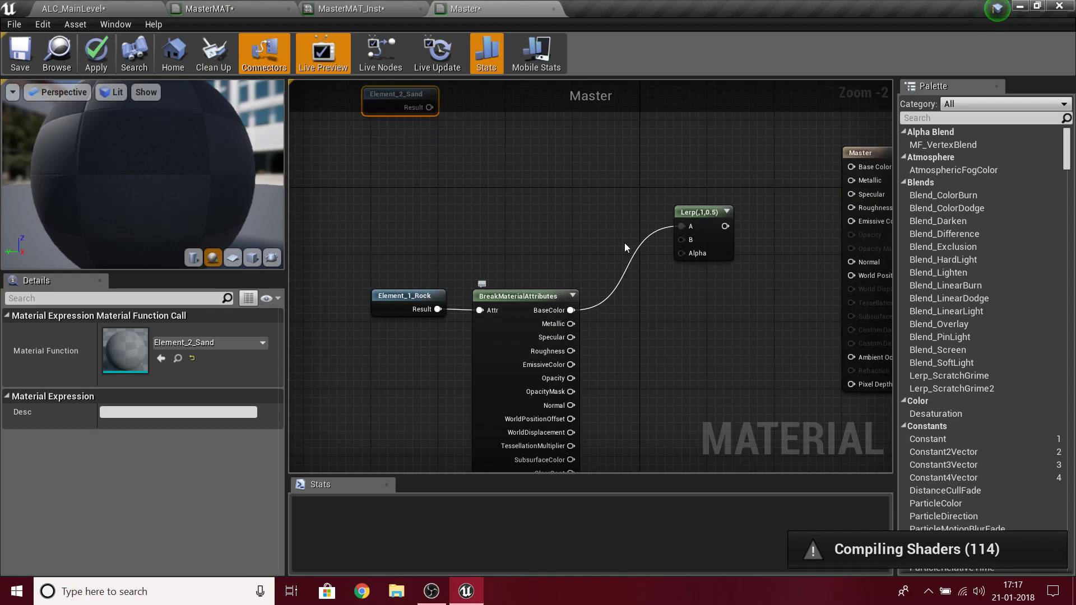
drag(666, 226, 680, 226)
right_drag(451, 113, 462, 188)
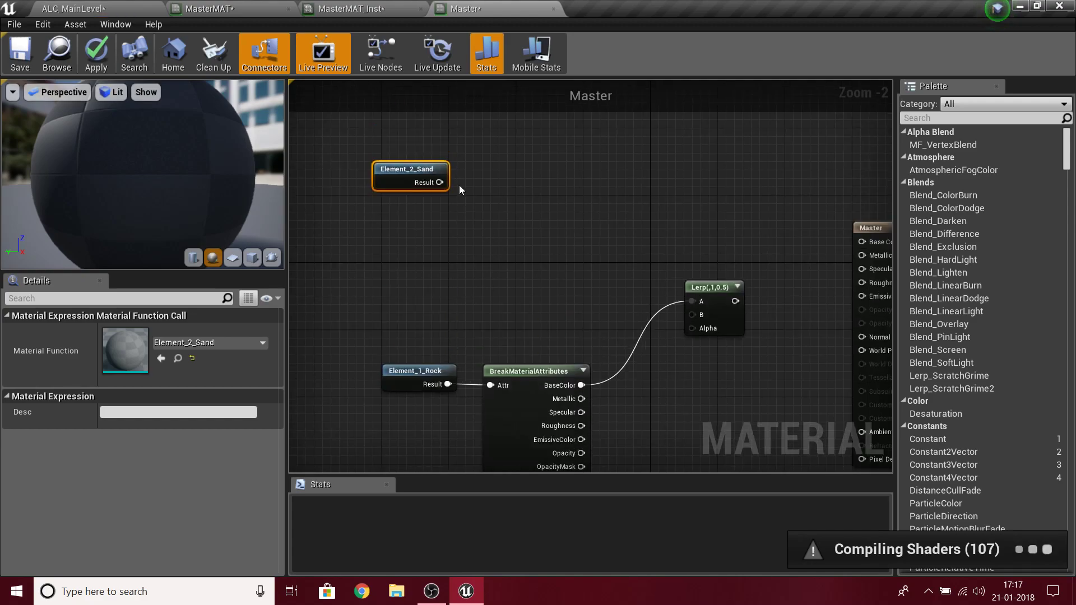
drag(439, 182, 522, 245)
text(break)
key(Return)
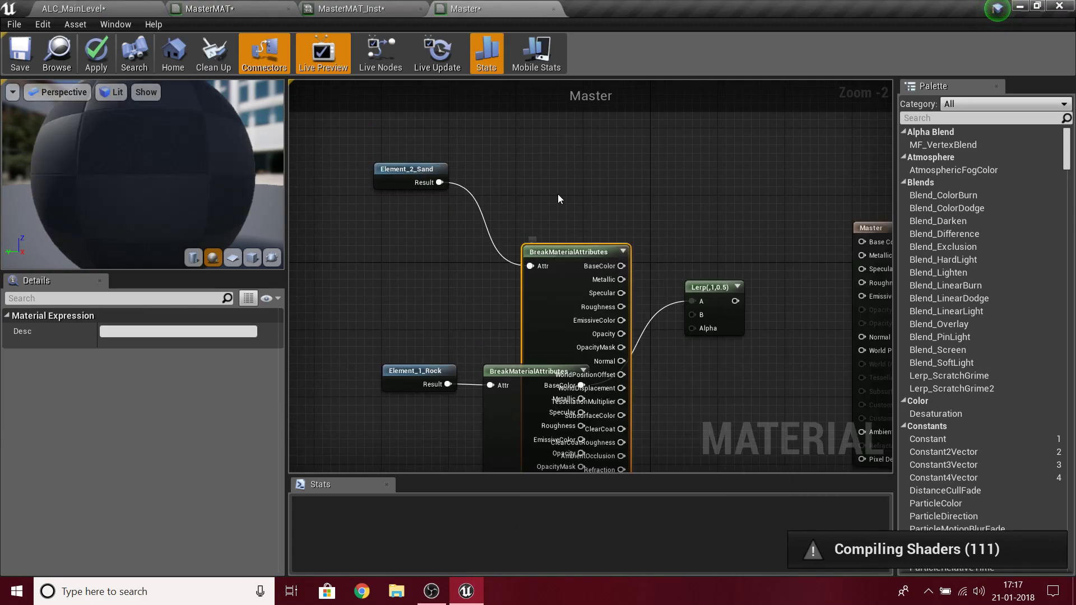
- Place the Sand BreakMaterialAttributes node above the Rock one beside Element_2_Sand, and connect its BaseColor to the Lerp's B input
drag(535, 254, 496, 121)
drag(579, 133, 692, 315)
right_drag(637, 245, 634, 301)
drag(387, 223, 370, 181)
right_drag(739, 361, 692, 303)
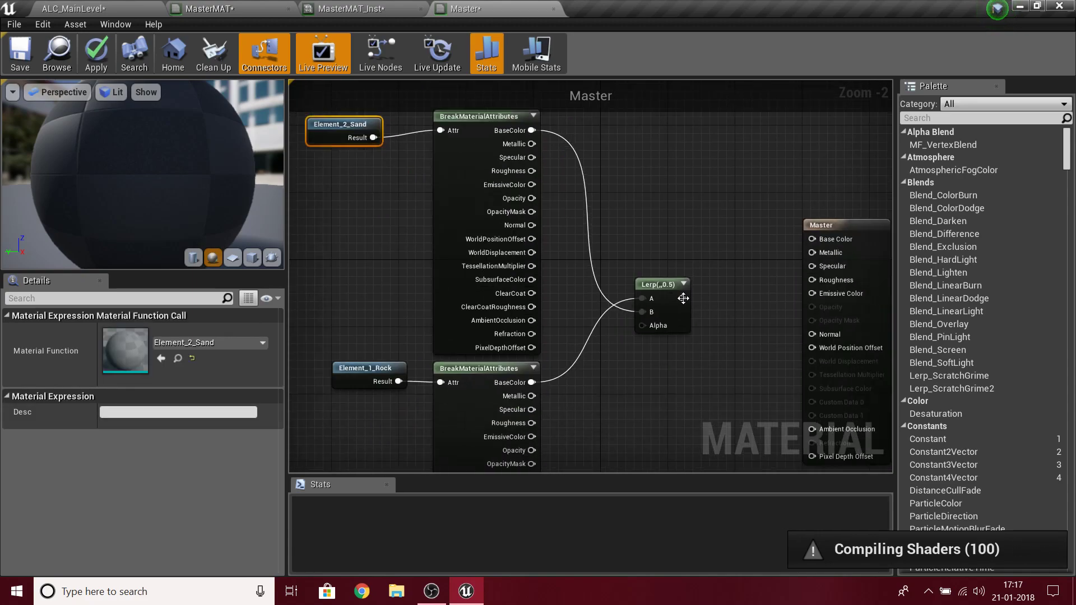
drag(13, 153, 26, 189)
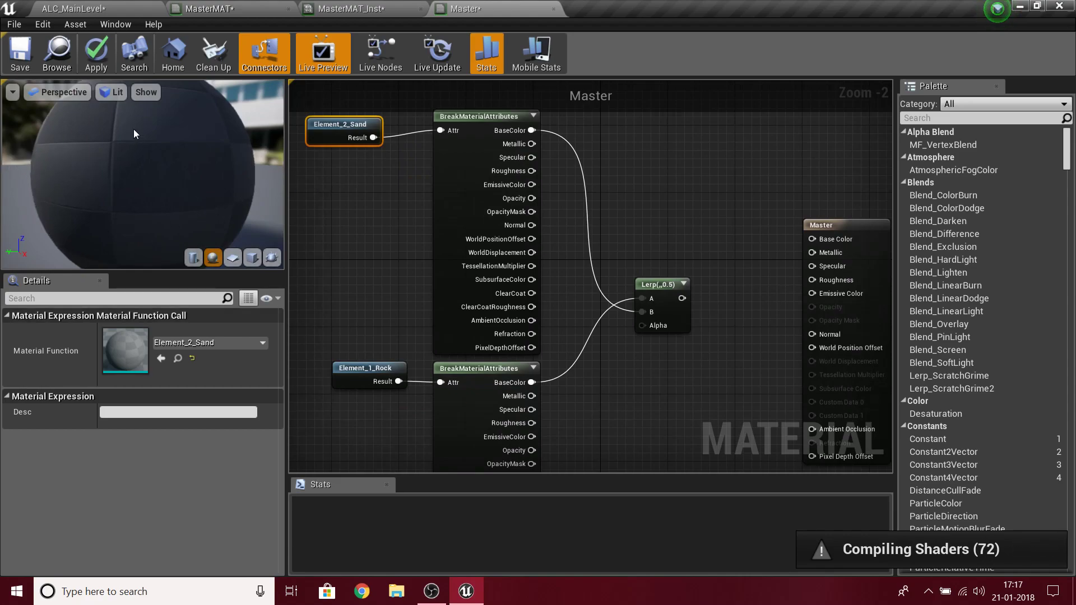
drag(208, 157, 246, 171)
scroll(675, 310, down, 2)
drag(441, 334, 567, 447)
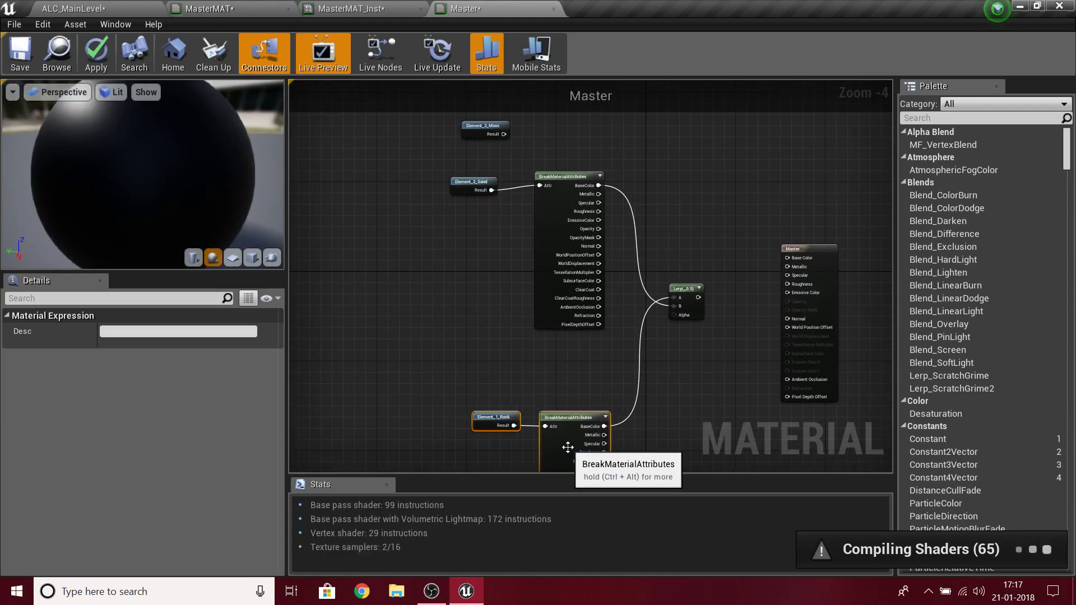
click(346, 227)
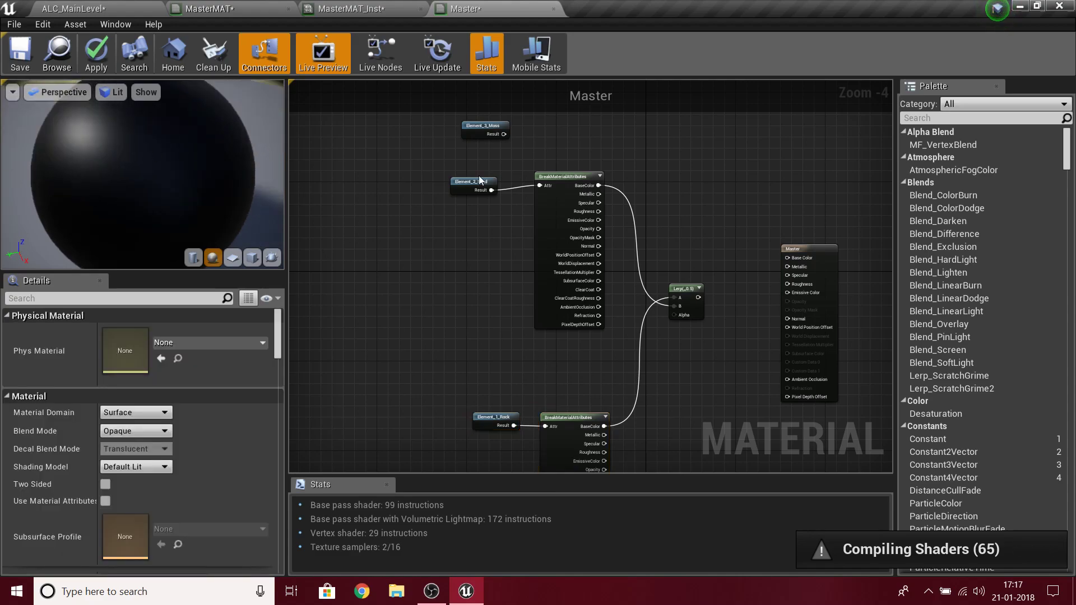
- Add a WorldAlignedBlend node whose Alpha output drives the Lerp's Alpha input
scroll(704, 335, up, 4)
drag(673, 295, 610, 379)
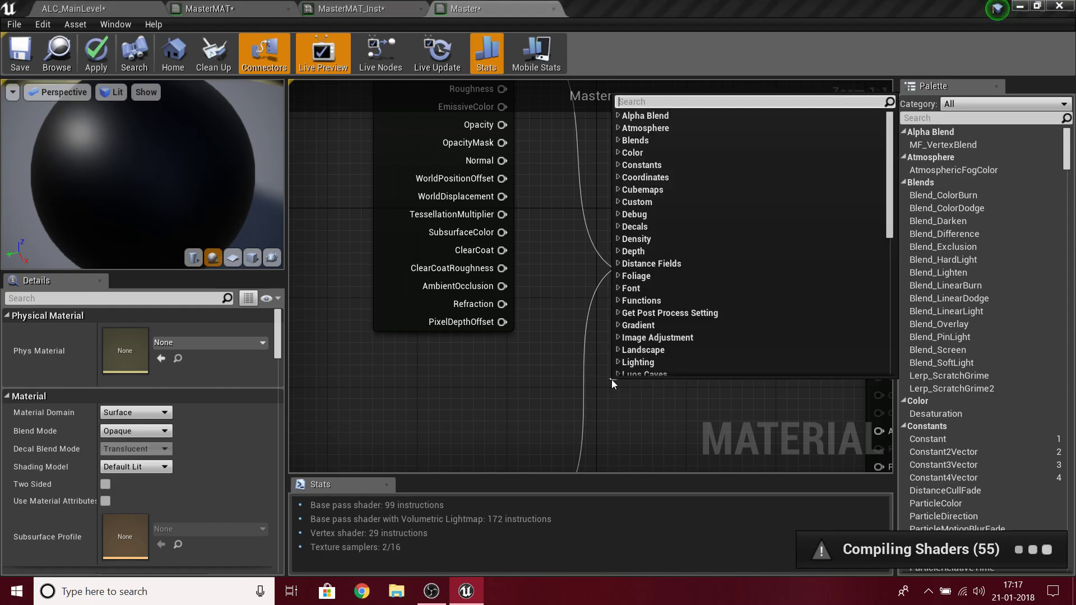
text(world)
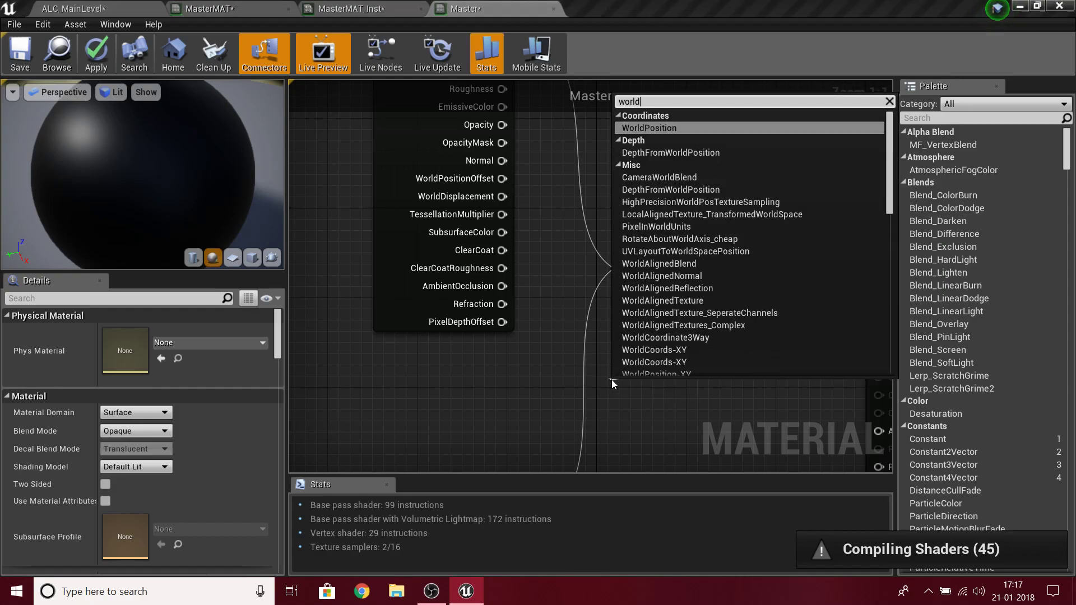
text( aligned blen)
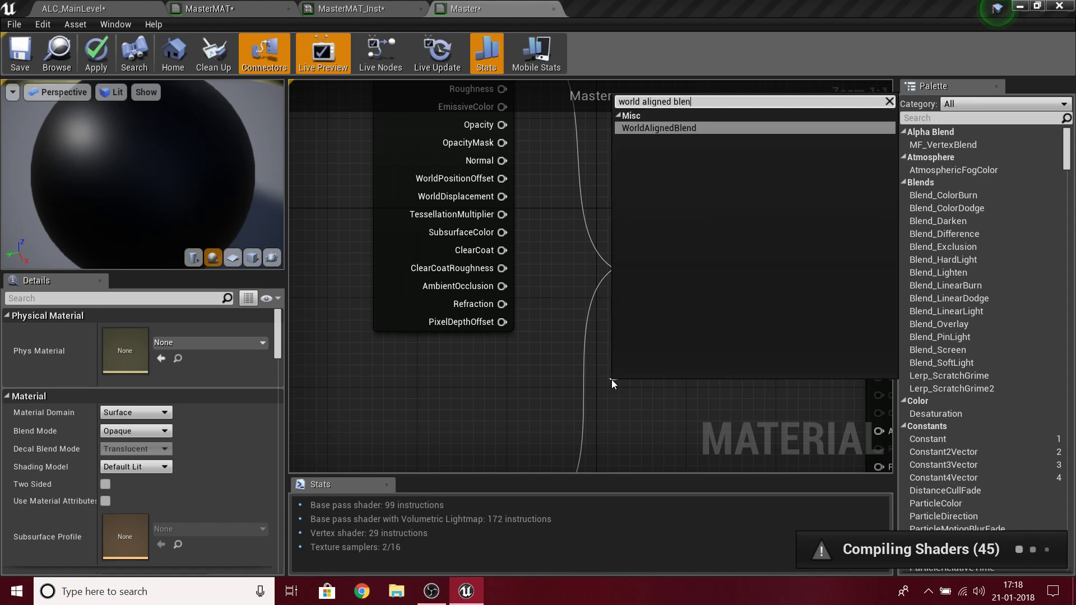
key(Return)
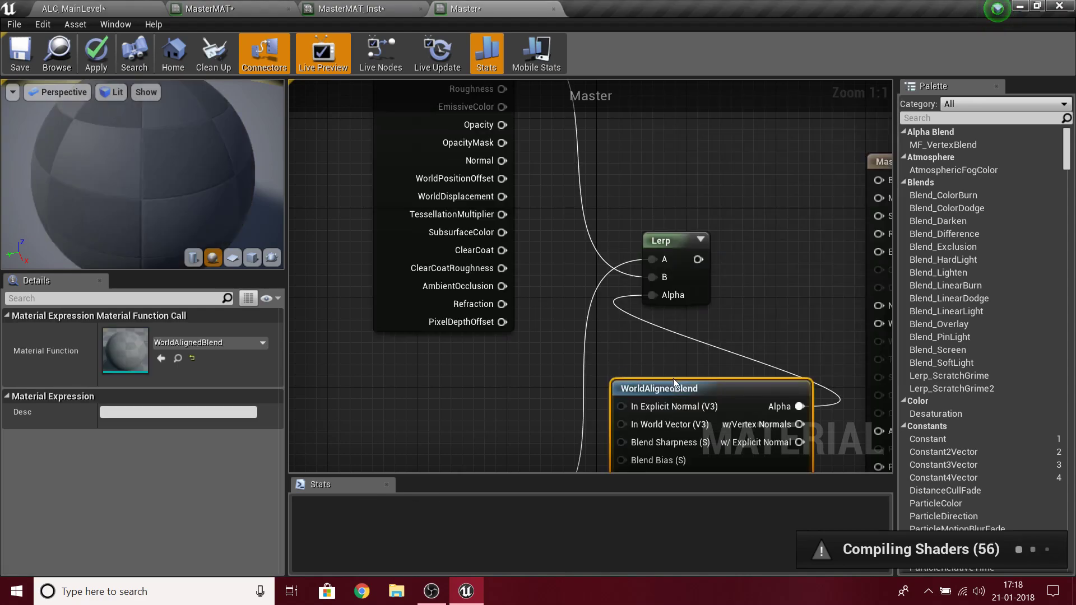
- Move the WorldAlignedBlend node below the Sand BreakMaterialAttributes node and start previewing it on the material sphere
drag(672, 395, 433, 371)
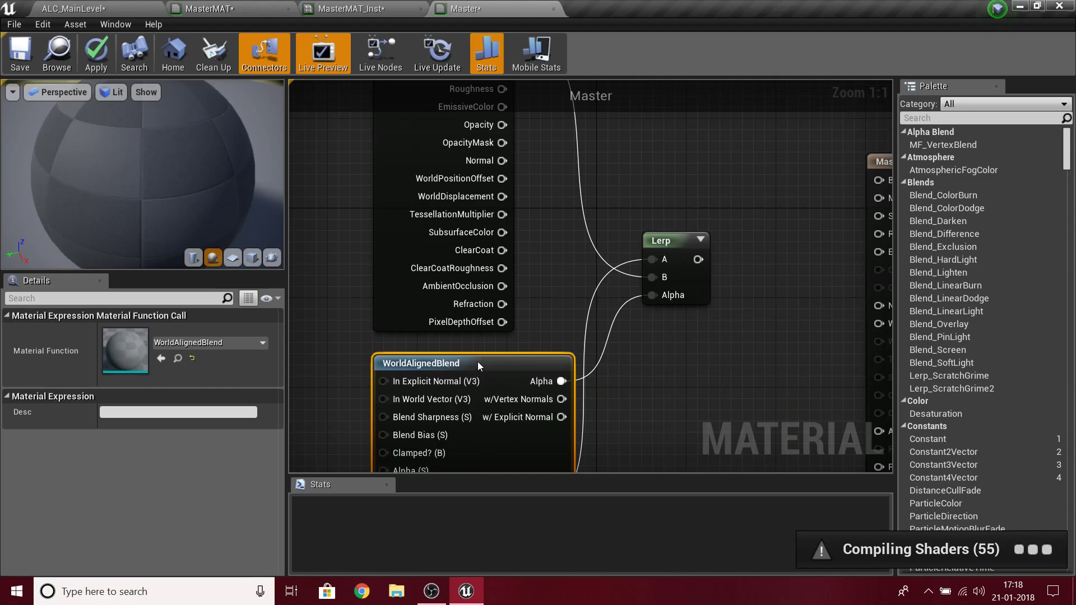
right_click(451, 363)
click(486, 158)
- Move Element_1_Rock and its BreakMaterialAttributes node down, clear of the WorldAlignedBlend node
right_drag(324, 337, 527, 236)
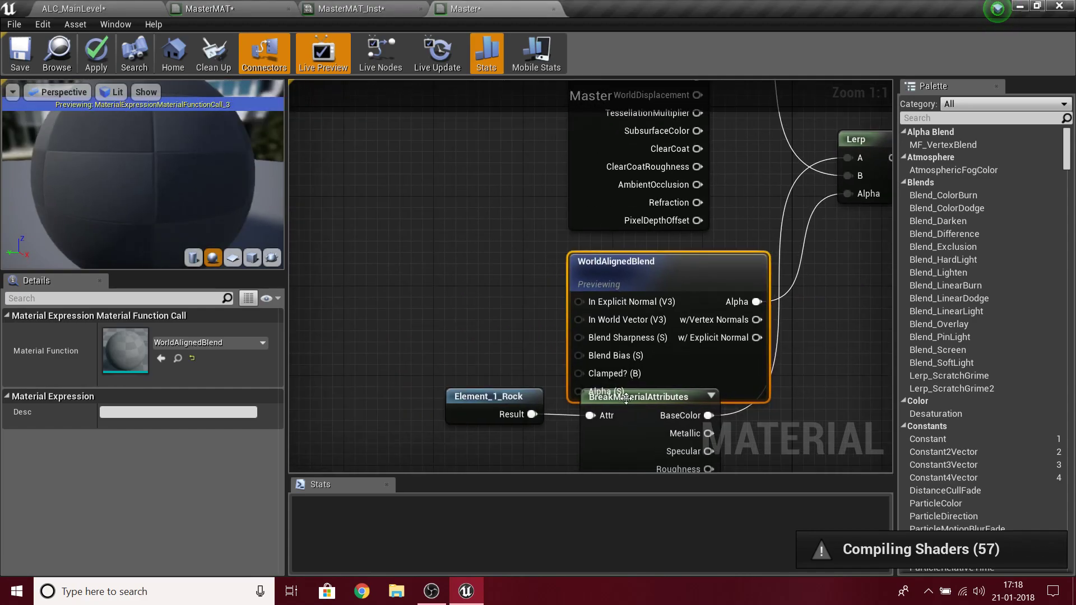
right_drag(419, 343, 397, 252)
mouse_move(438, 312)
mouse_down()
mouse_move(574, 380)
mouse_move(440, 309)
mouse_move(445, 315)
mouse_up()
drag(413, 262, 606, 412)
click(418, 345)
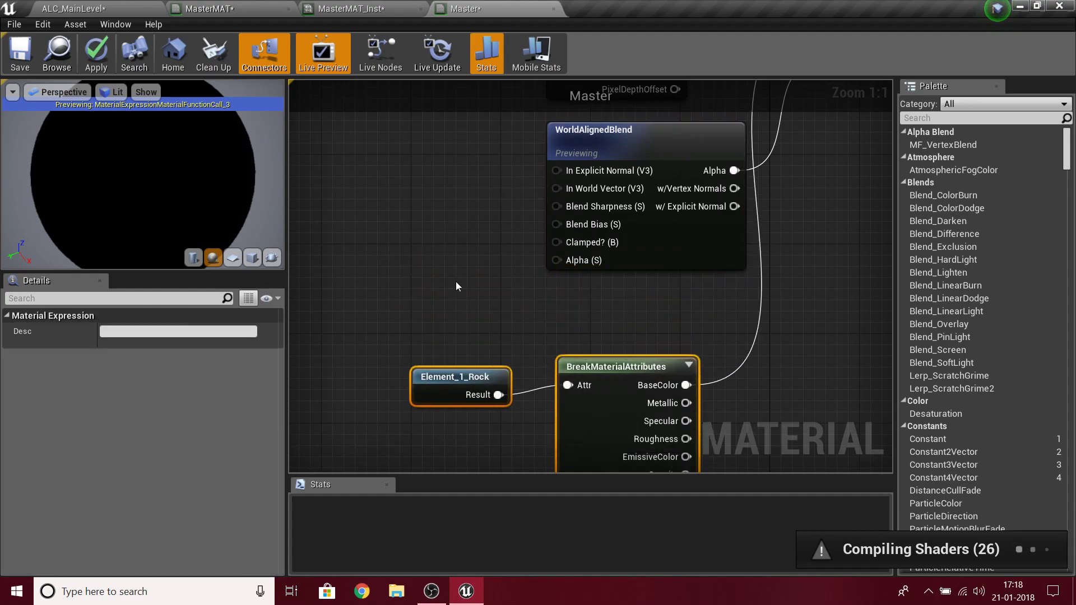
click(529, 333)
- Add two scalar parameters beside WorldAlignedBlend and connect them to its Blend Sharpness and Blend Bias inputs
right_drag(528, 333, 446, 460)
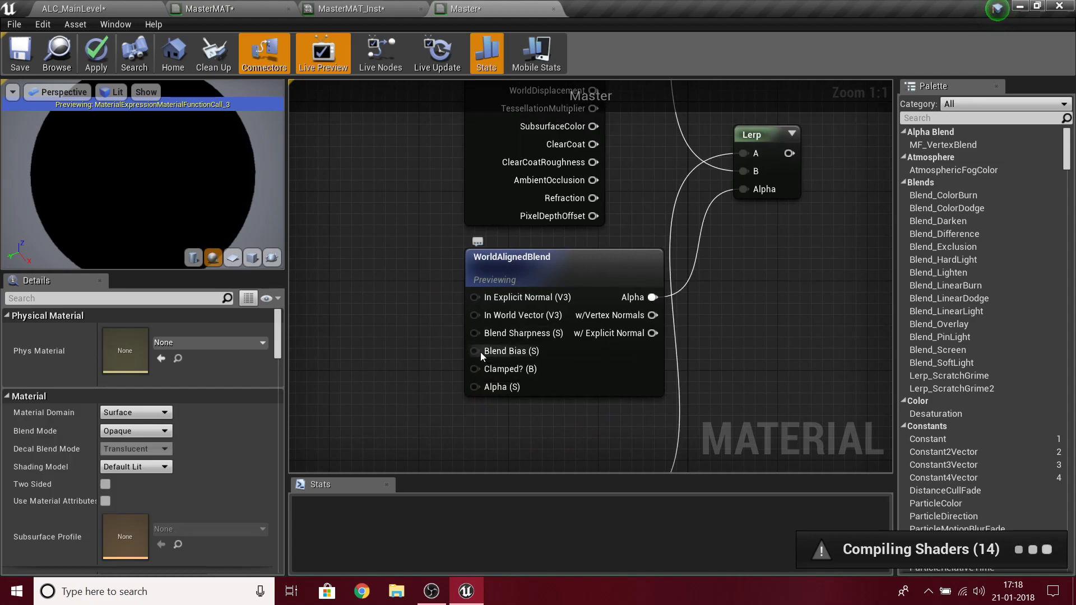
click(478, 343)
drag(475, 332, 394, 312)
click(411, 335)
key(s)
click(405, 301)
click(388, 373)
key(s)
click(388, 374)
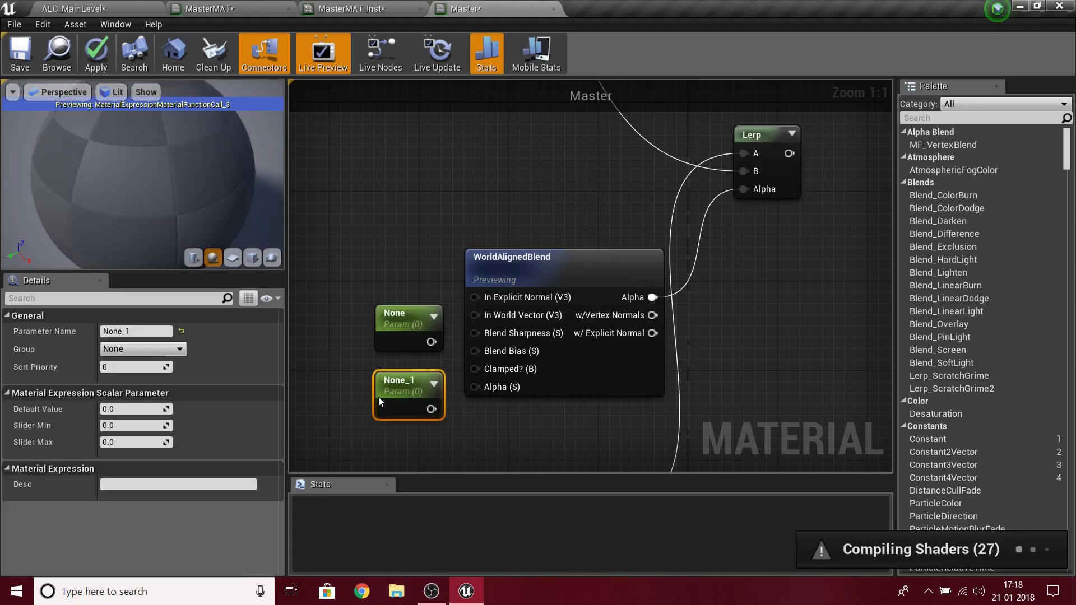
drag(393, 385, 370, 374)
mouse_move(420, 398)
mouse_down()
mouse_move(473, 333)
mouse_move(488, 356)
mouse_move(472, 331)
mouse_move(421, 398)
mouse_up()
- Name the Blend Sharpness parameter Element 1 & 2 Sharpness, shift it clear of WorldAlignedBlend, and set its default value to 12
click(416, 326)
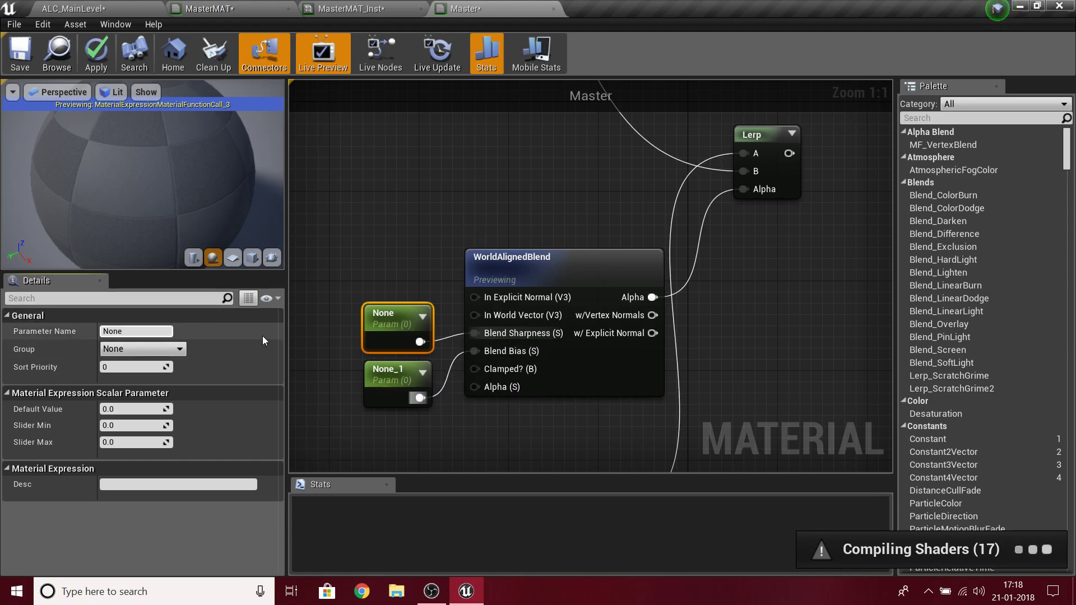
click(168, 330)
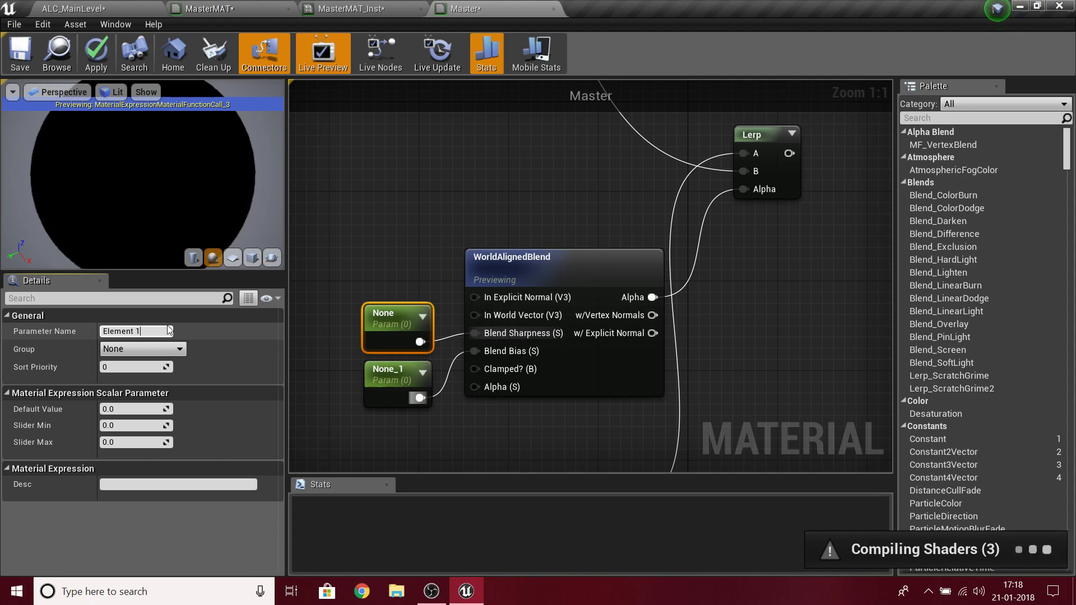
text(2)
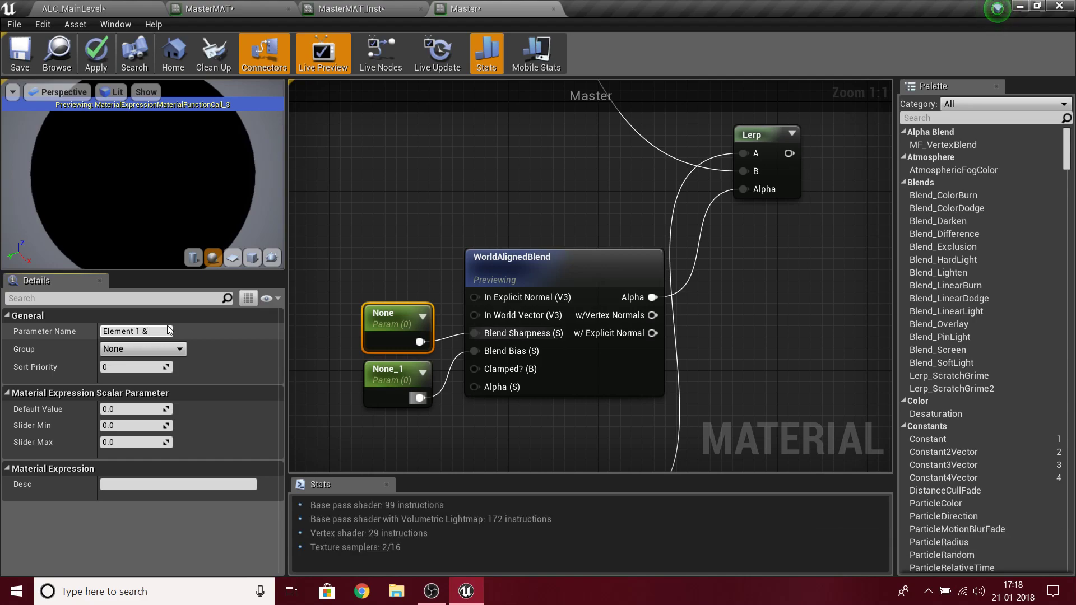
text( Sharpness)
key(Return)
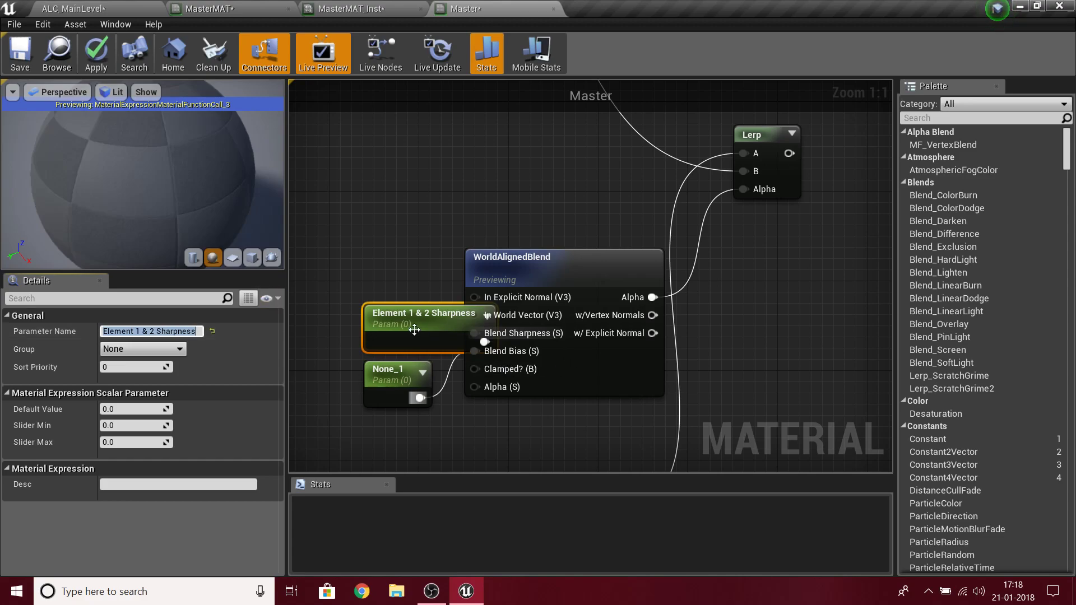
drag(414, 330, 346, 330)
click(137, 408)
text(12)
- Name the Blend Bias parameter Element 1 & 2 Bias and place it under the sharpness parameter, clear of WorldAlignedBlend
click(376, 378)
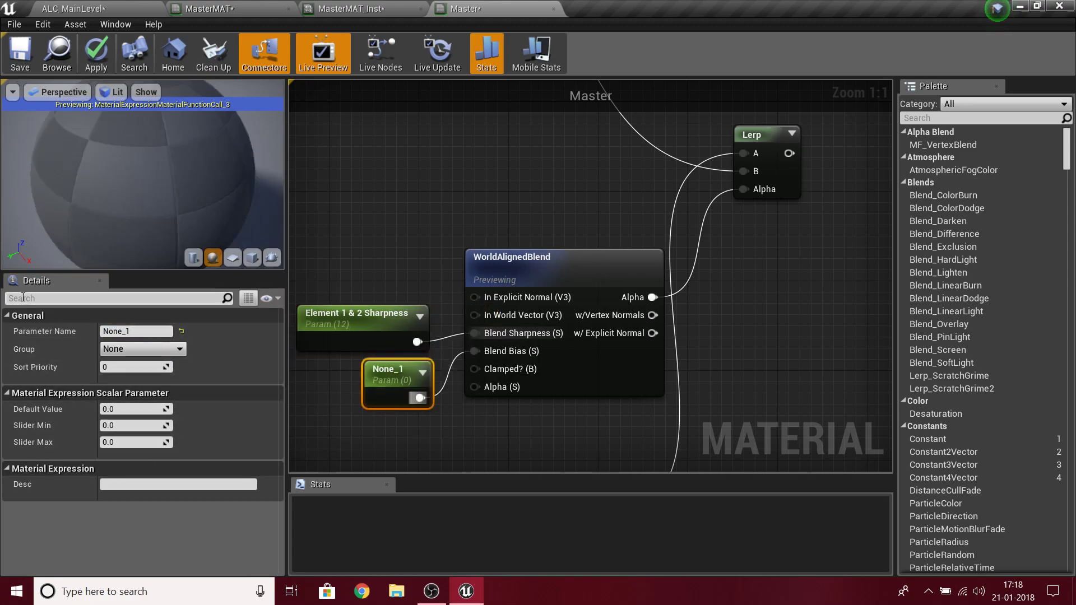
click(124, 330)
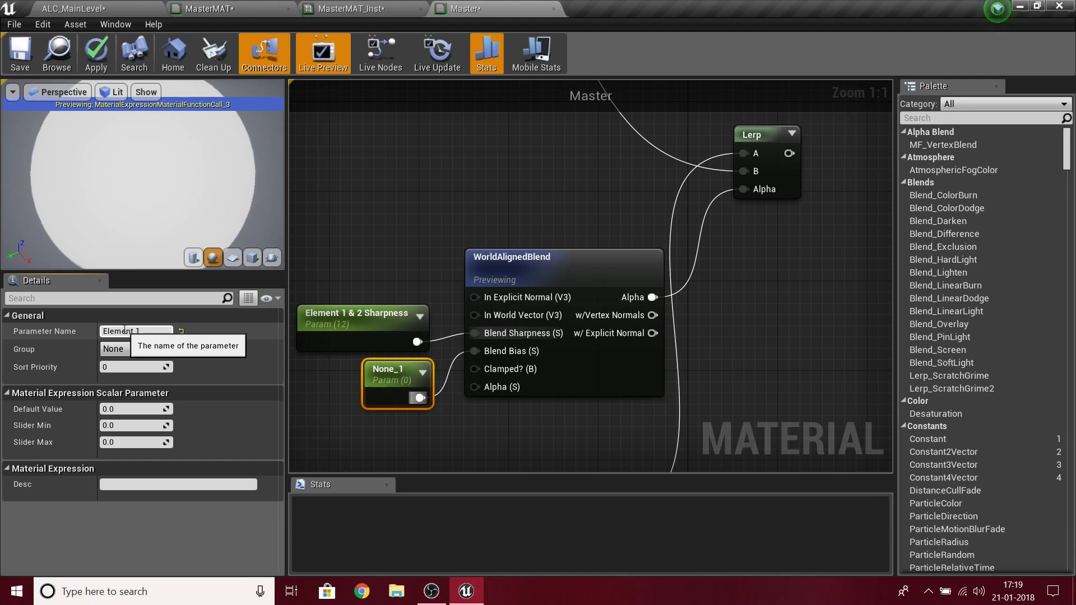
text(& 2 Bias)
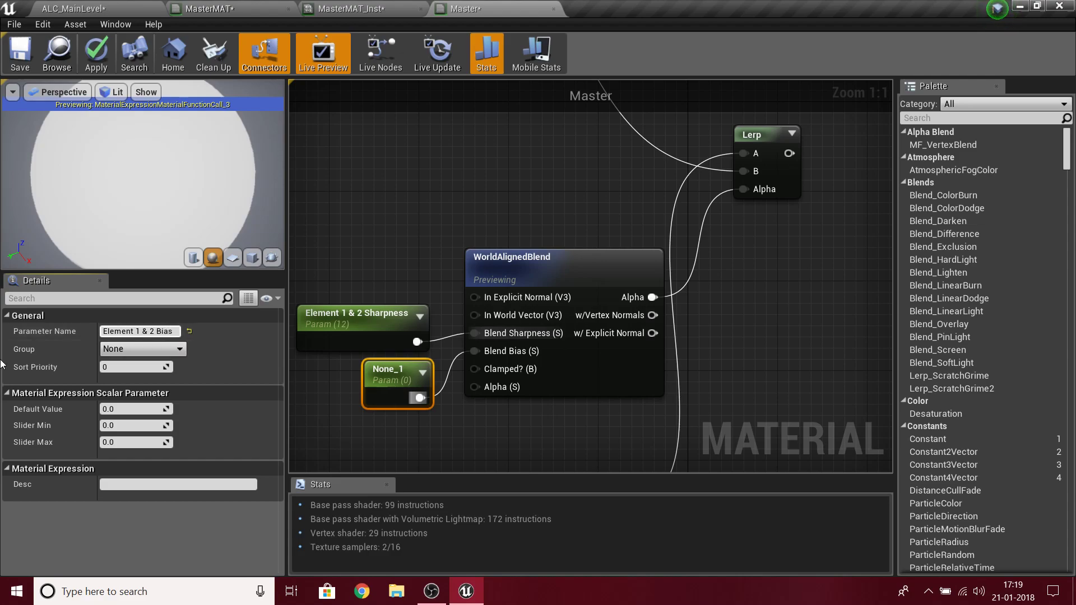
key(Return)
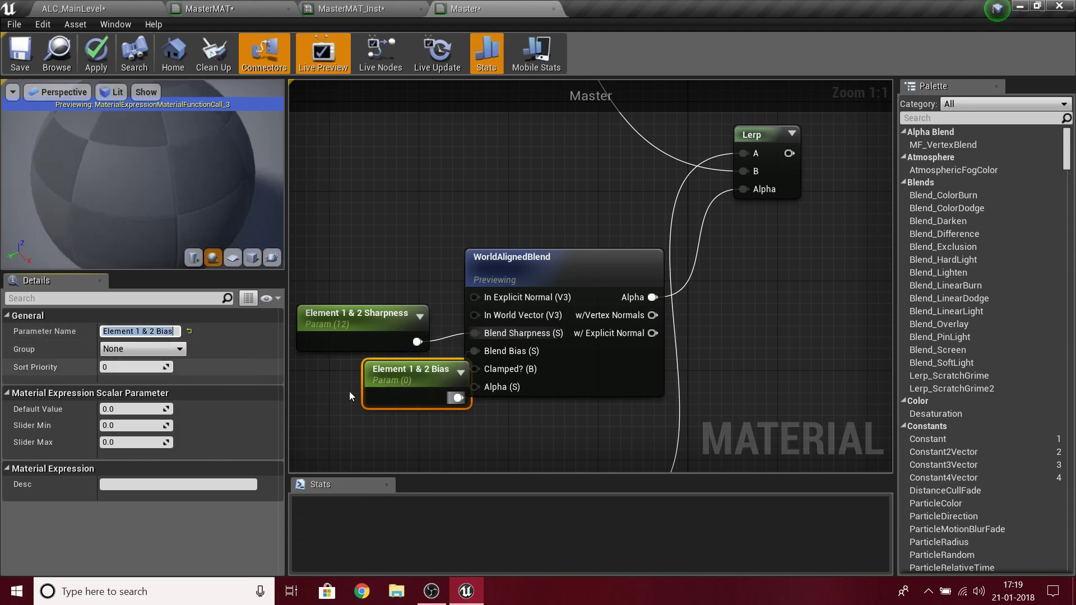
drag(368, 392, 334, 392)
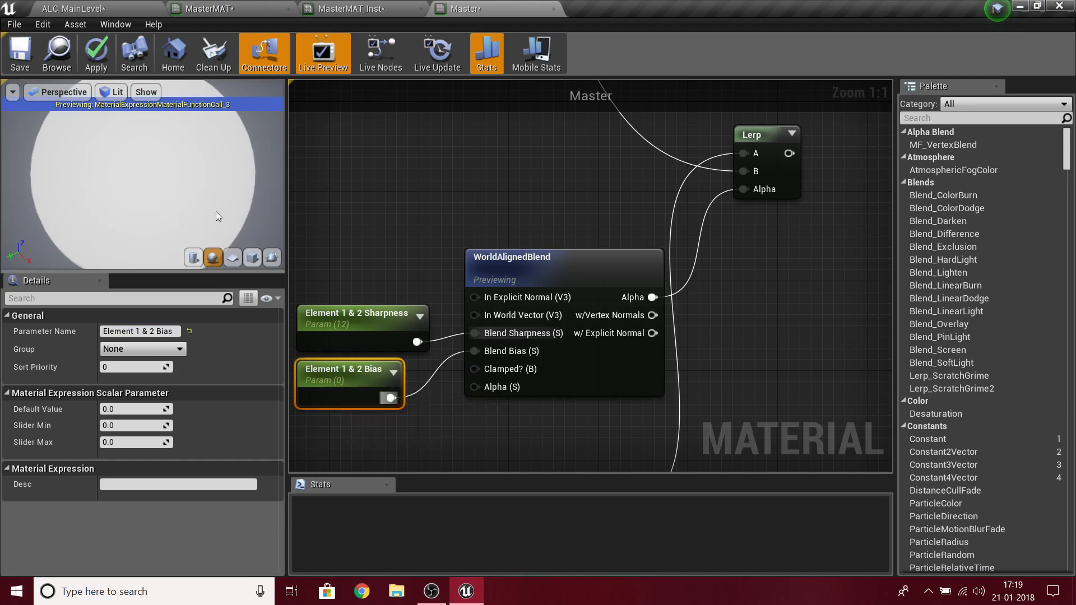
- Examine the WorldAlignedBlend mask on the preview sphere from the side and from above
drag(135, 196, 134, 134)
scroll(134, 196, up, 8)
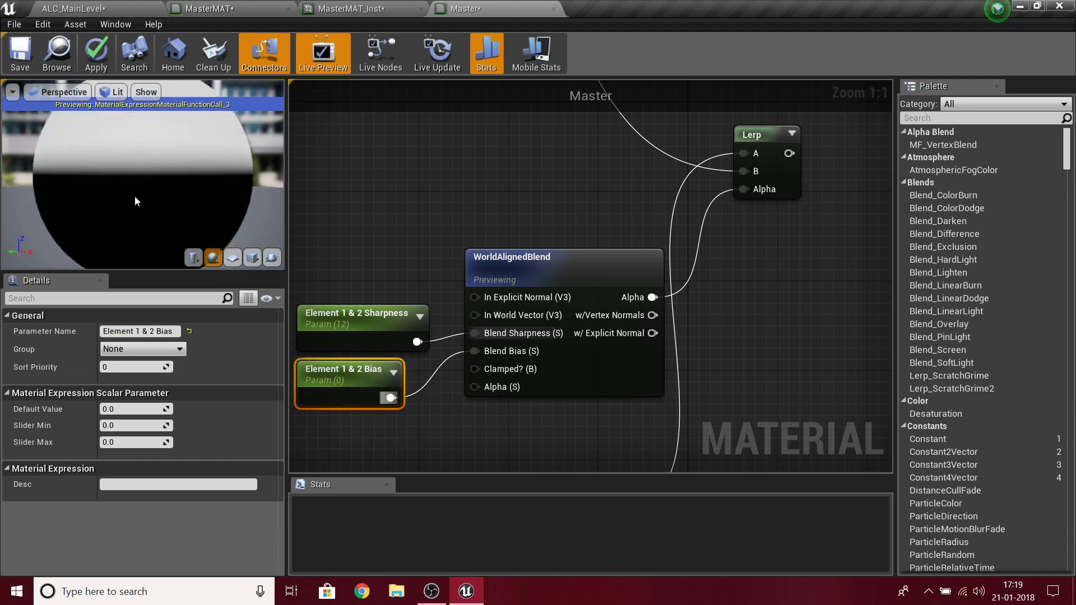
scroll(118, 177, down, 4)
drag(79, 182, 79, 196)
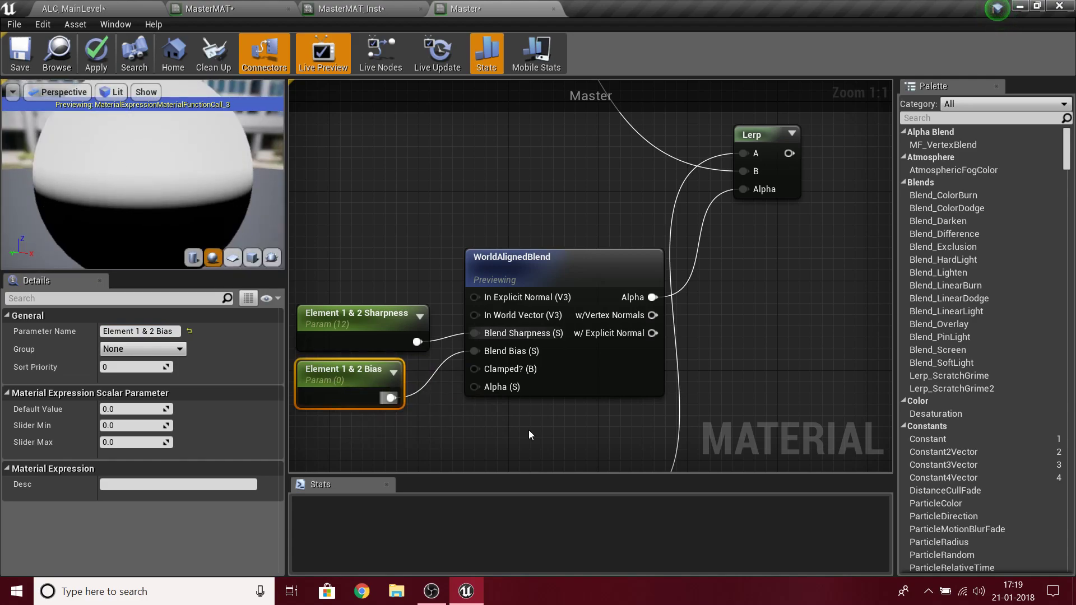
drag(348, 376, 360, 376)
drag(48, 223, 48, 231)
drag(118, 186, 135, 207)
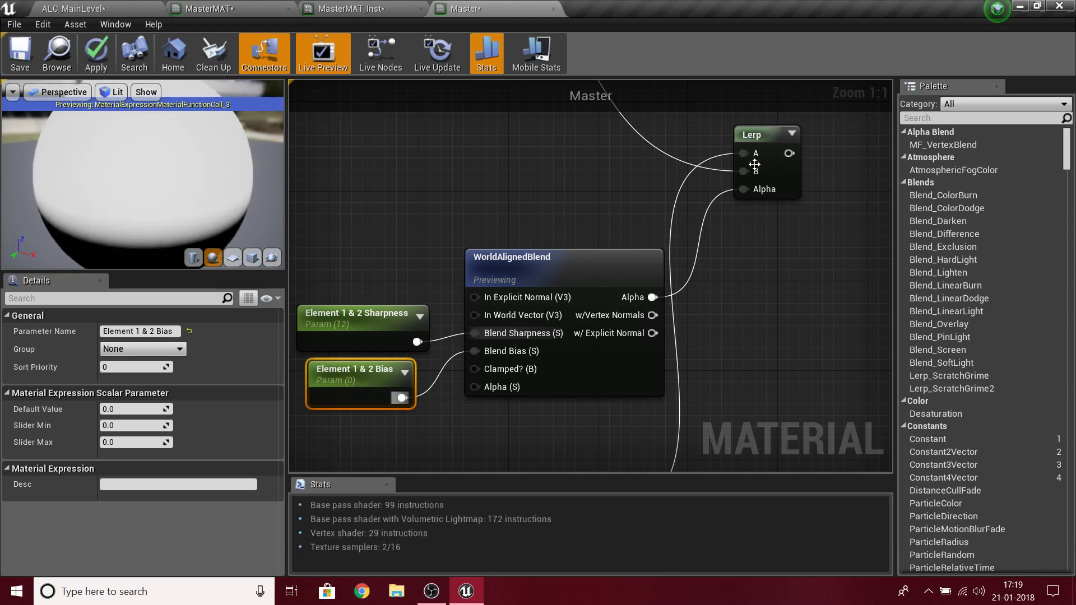
- Expand the Lerp node's preview thumbnail
scroll(761, 164, down, 3)
drag(481, 140, 481, 132)
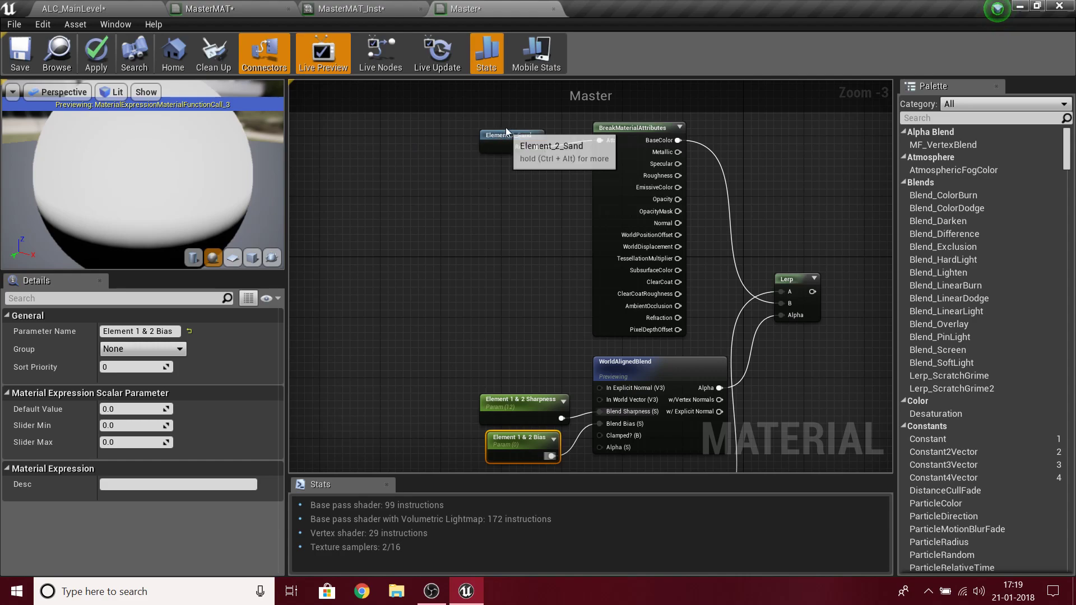
click(813, 280)
right_drag(806, 285, 676, 276)
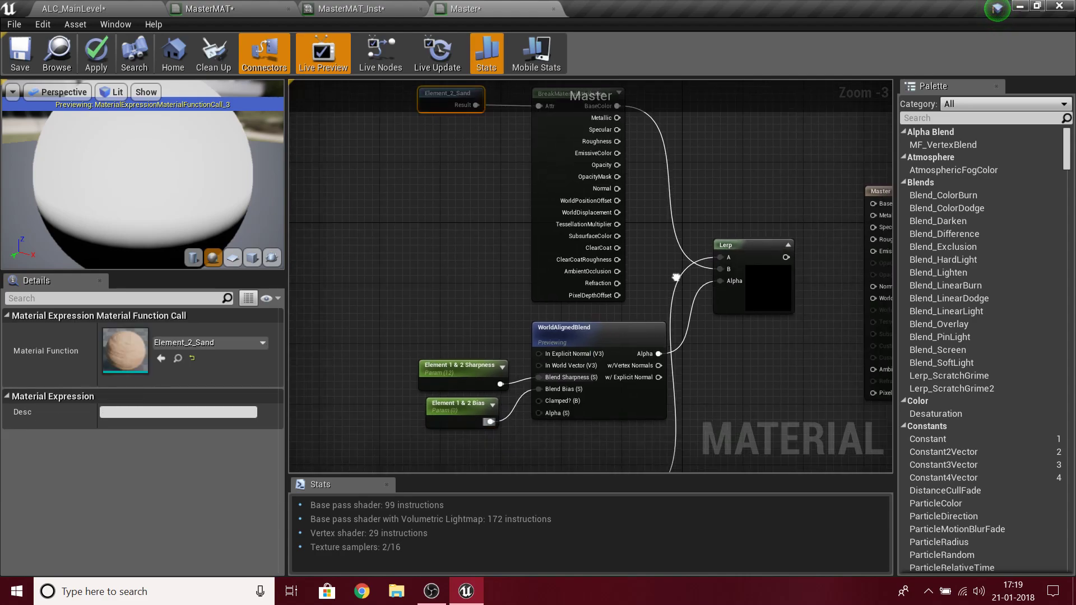
scroll(560, 337, up, 3)
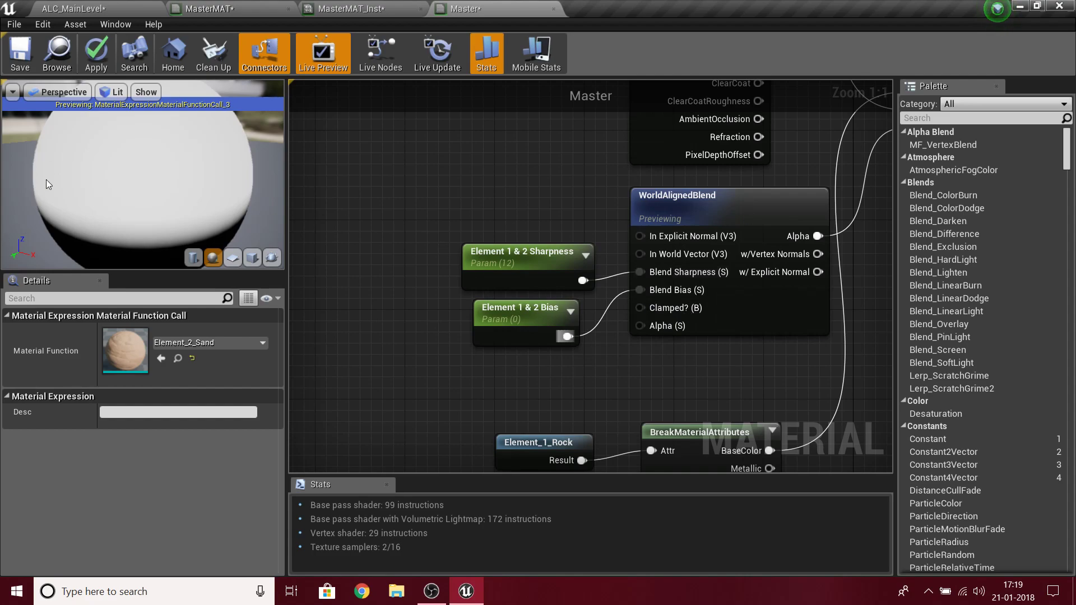
- Inspect how the black-and-white blend edge falls across the preview sphere at different angles and distances
drag(47, 183, 118, 219)
drag(127, 122, 181, 136)
drag(194, 243, 174, 260)
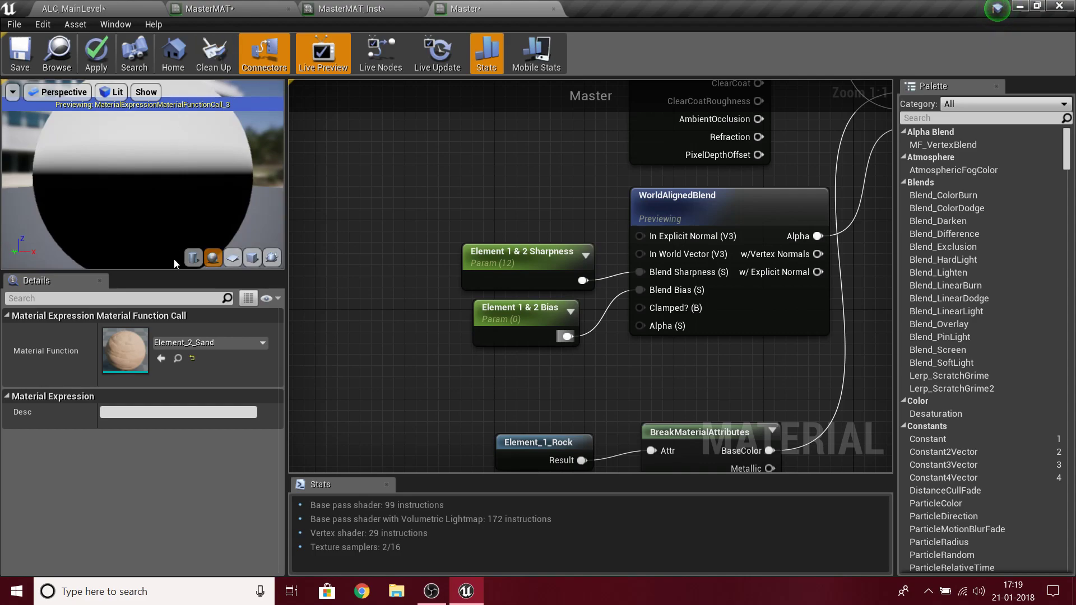
drag(152, 189, 207, 177)
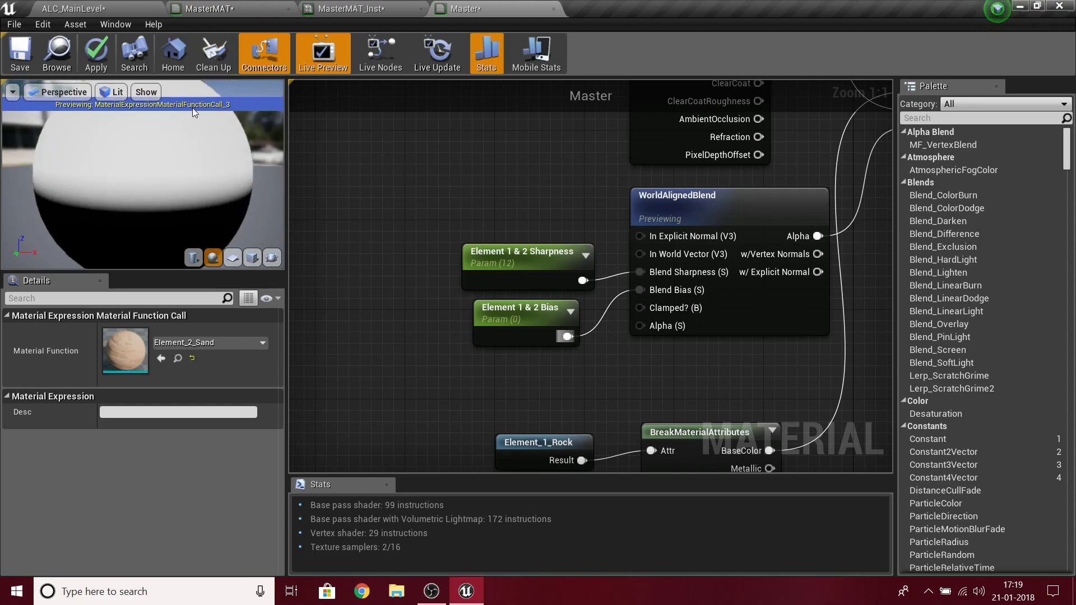
click(560, 252)
right_drag(563, 249, 522, 229)
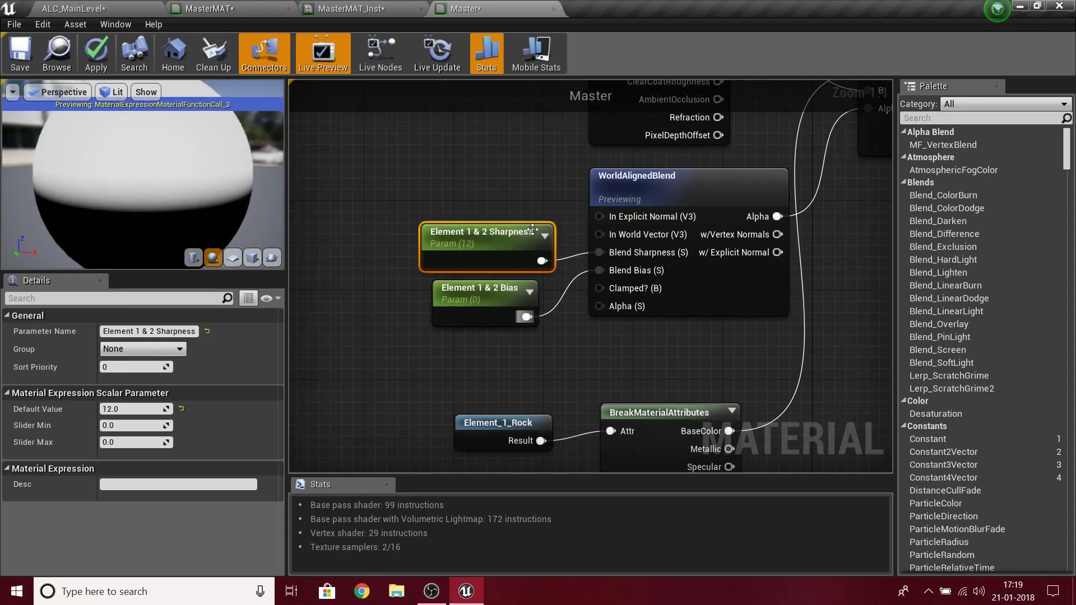
mouse_move(207, 225)
mouse_down()
mouse_move(202, 197)
mouse_move(185, 224)
mouse_move(152, 214)
mouse_move(141, 196)
mouse_move(146, 173)
mouse_move(172, 159)
mouse_move(92, 180)
mouse_move(193, 223)
mouse_up()
right_drag(447, 244, 353, 314)
right_drag(482, 229, 470, 278)
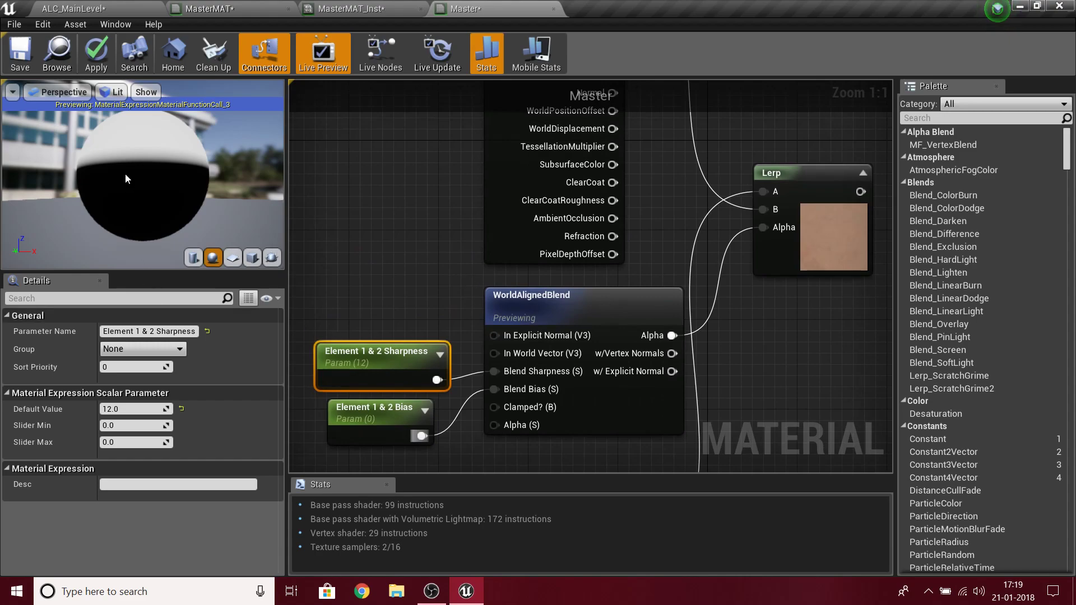
scroll(126, 173, up, 5)
- Enable realtime preview on the WorldAlignedBlend node and stop previewing it on the material sphere
drag(547, 292, 597, 311)
right_click(597, 312)
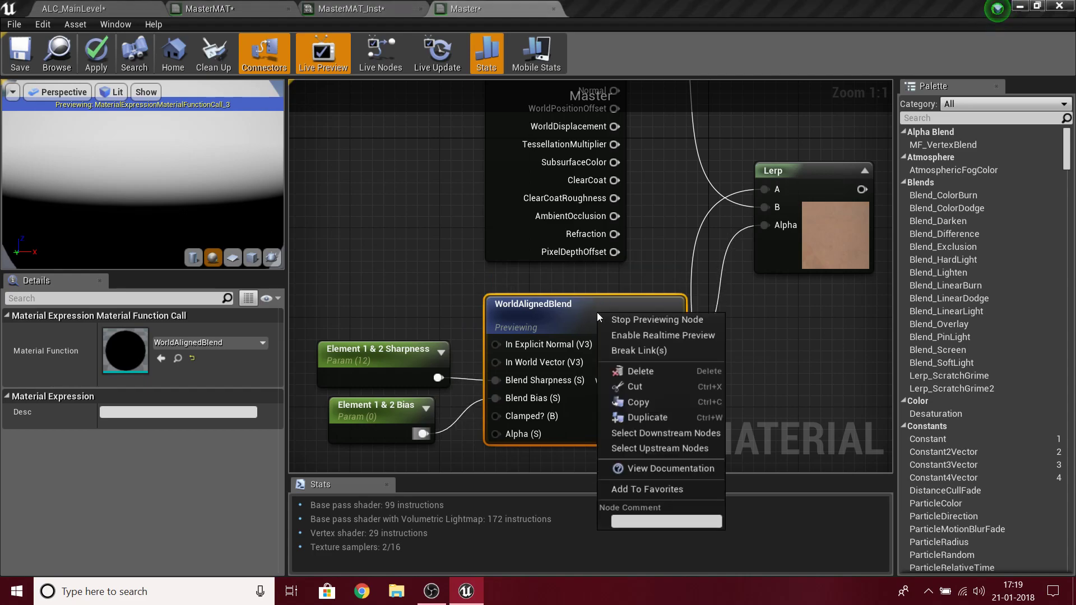
click(615, 339)
right_click(656, 316)
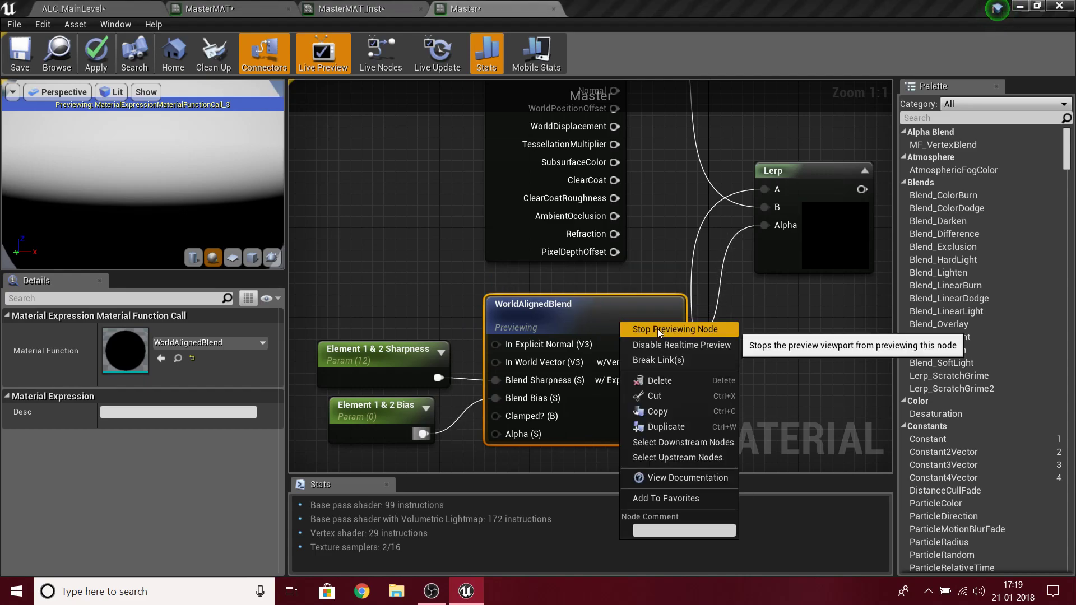
click(657, 328)
- Move the Master output node farther away from the Lerp node to make room in the graph
scroll(579, 244, down, 3)
right_drag(656, 213, 677, 395)
click(677, 396)
right_drag(840, 388, 683, 260)
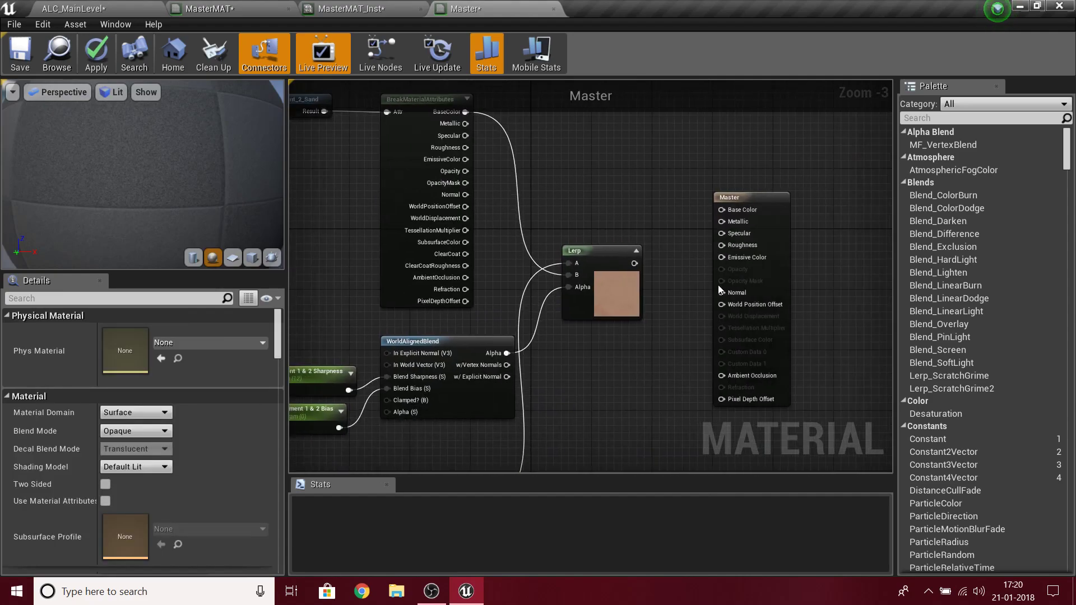
drag(742, 196, 866, 187)
- Add a second Lerp node above and beyond the first one, and connect the first Lerp's output to its A input
right_drag(703, 169, 690, 136)
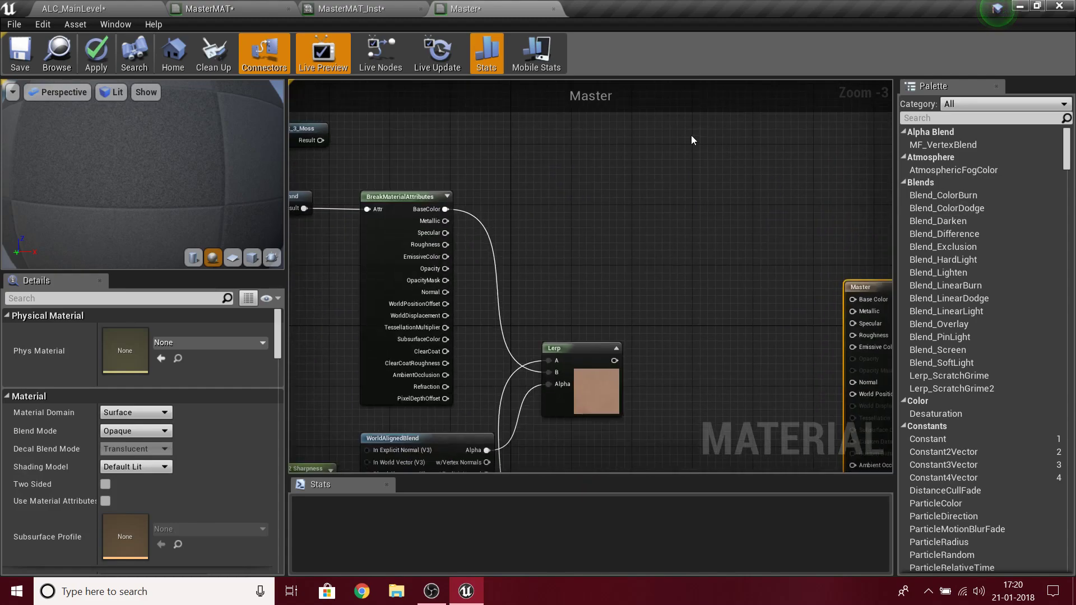
click(656, 128)
drag(614, 361, 673, 146)
right_drag(326, 320, 417, 294)
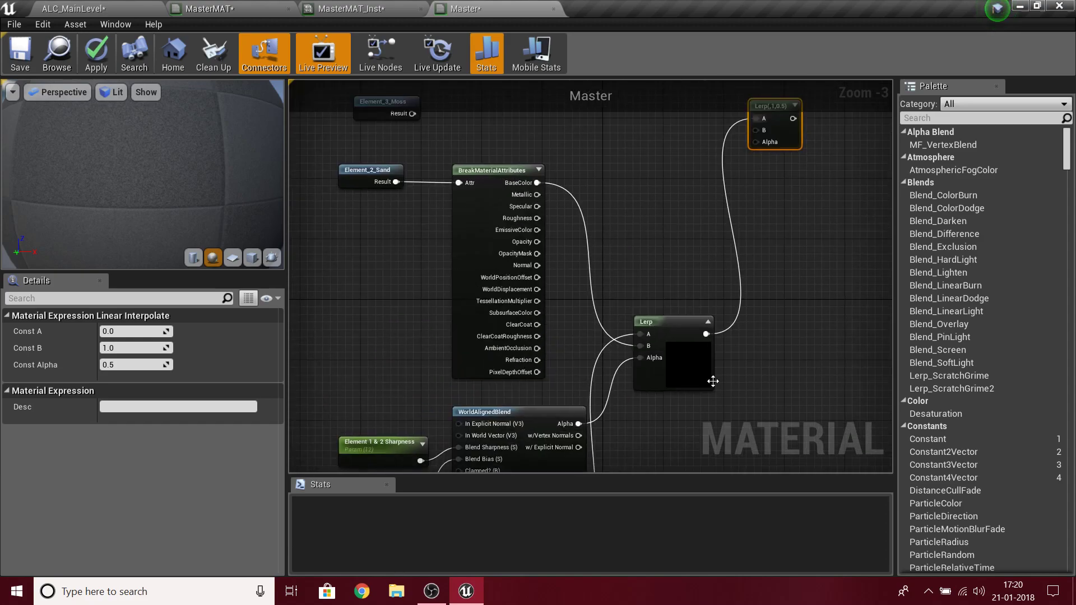
click(694, 383)
click(663, 252)
right_click(660, 261)
drag(591, 233, 625, 320)
- Attach a BreakMaterialAttributes node to the Result of Element_3_Moss and connect its BaseColor to the second Lerp's B input
right_drag(386, 106, 431, 313)
drag(431, 314, 524, 203)
text(bre)
key(Return)
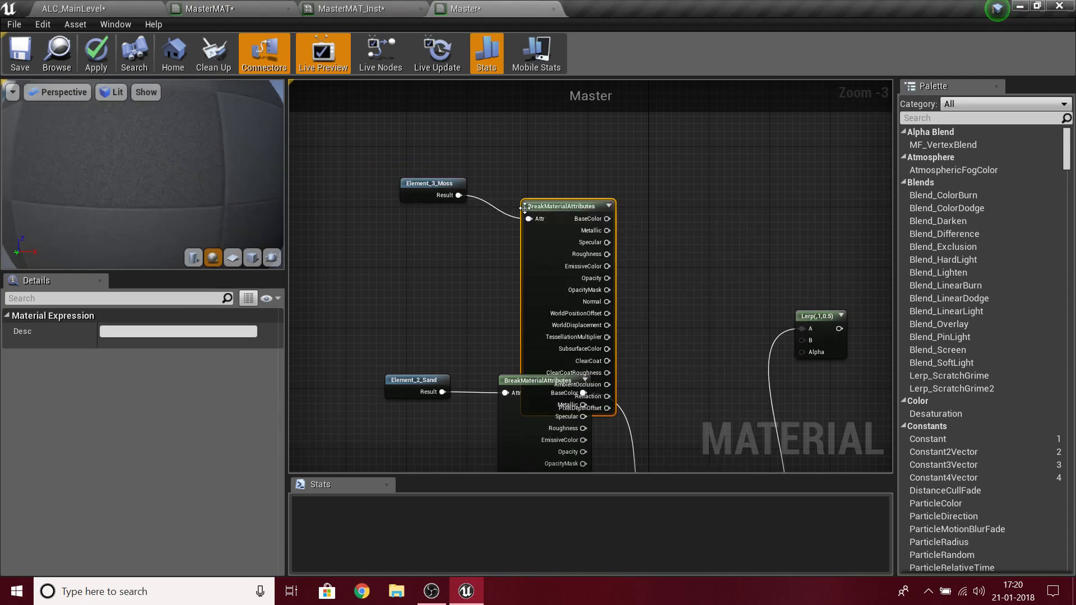
drag(550, 192, 527, 146)
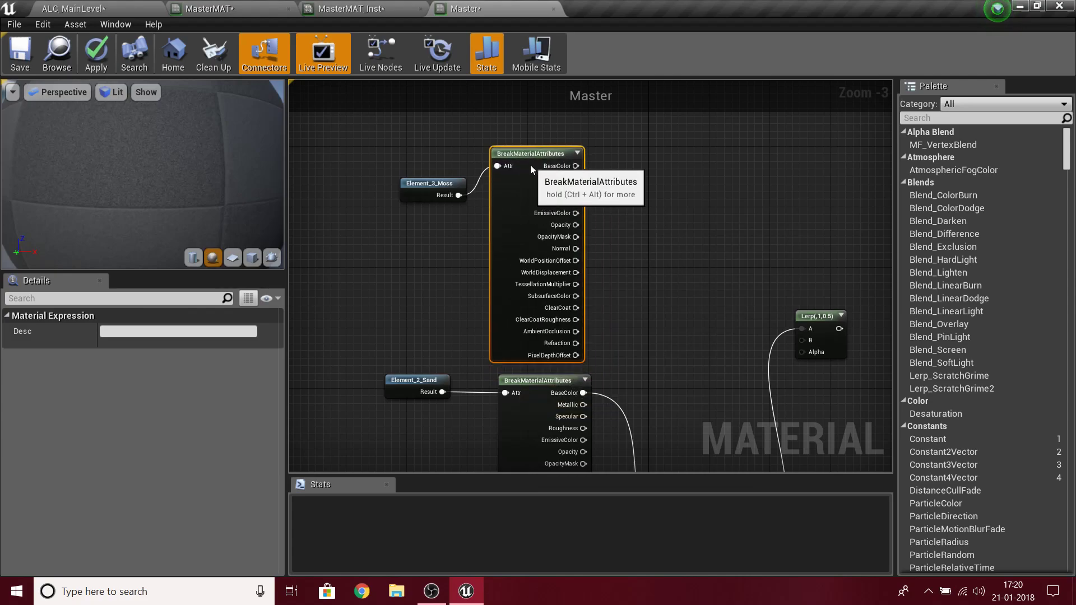
drag(583, 166, 752, 343)
- Move the Moss nodes farther up the graph and align Element_3_Moss with its BreakMaterialAttributes node's Attr input
right_drag(784, 408, 804, 209)
right_drag(605, 237, 663, 450)
drag(417, 150, 527, 110)
click(449, 236)
right_drag(448, 236, 466, 456)
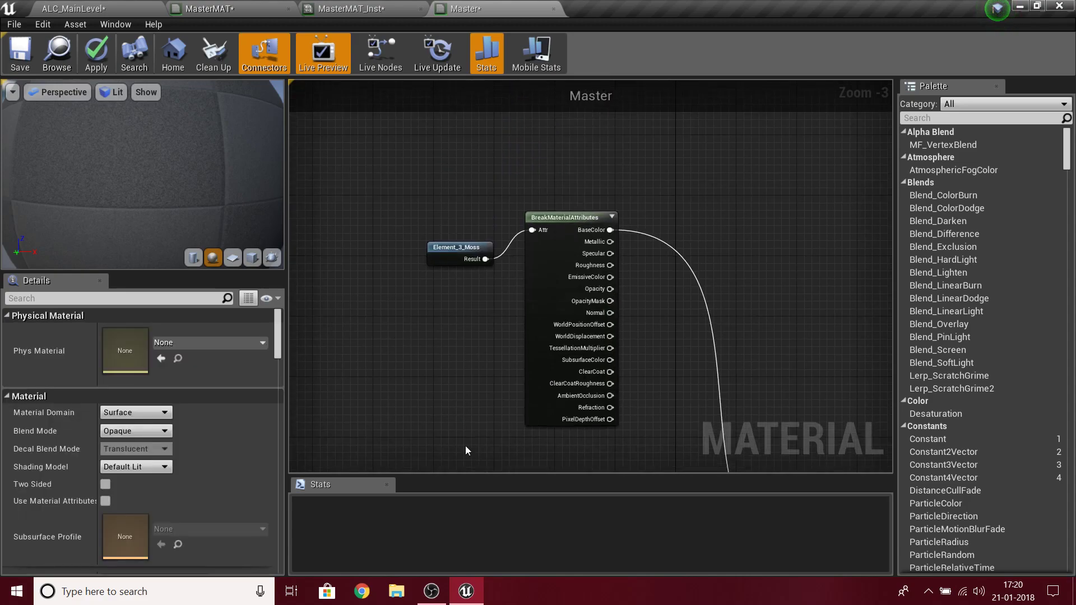
click(442, 254)
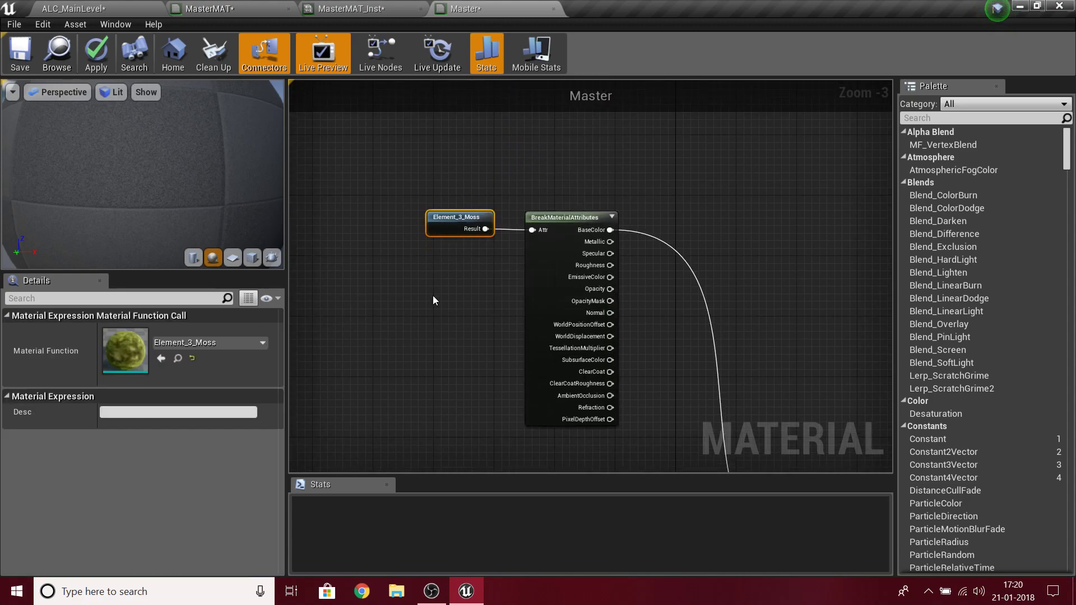
- Paste a copy of WorldAlignedBlend and its two parameters above Element_2_Sand, and connect its Alpha output to the second Lerp's Alpha
scroll(434, 296, down, 2)
right_drag(480, 355, 530, 228)
drag(436, 382, 571, 412)
right_drag(570, 415, 590, 483)
key(ctrl+v)
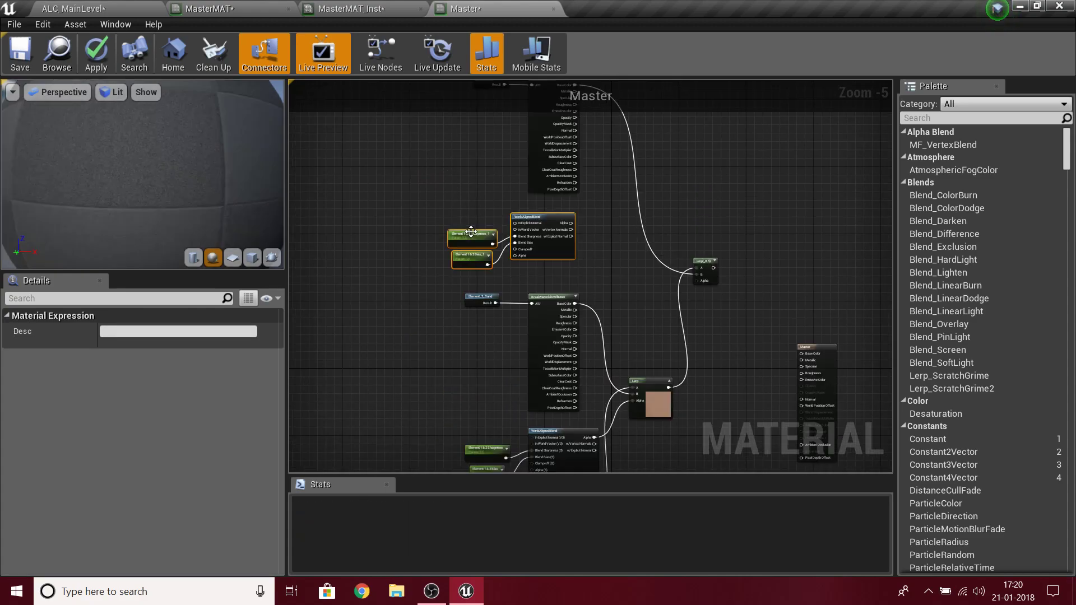
scroll(577, 201, up, 3)
drag(739, 324, 821, 353)
click(643, 362)
- Rename the copied sharpness parameter above Element_2_Sand as Element Base & 3 Sharpness
click(379, 264)
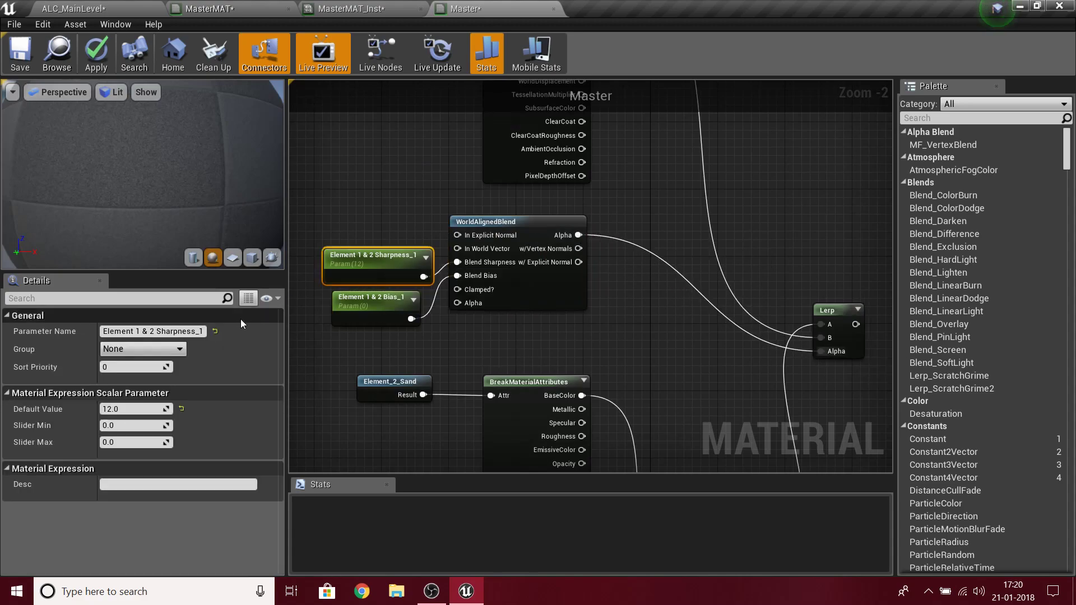
click(204, 332)
click(204, 332)
key(Return)
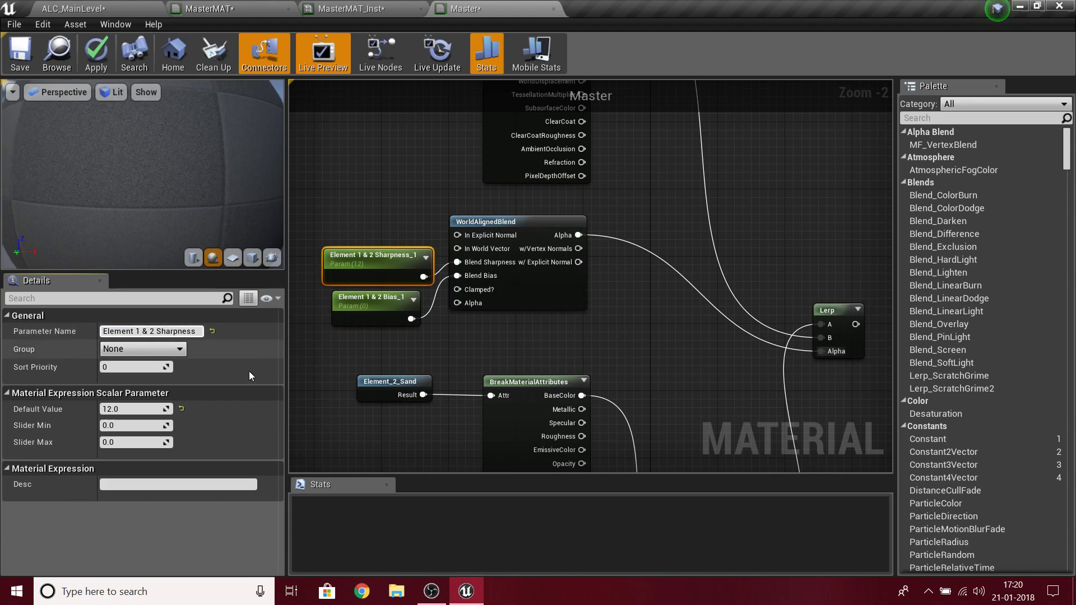
click(142, 331)
click(142, 332)
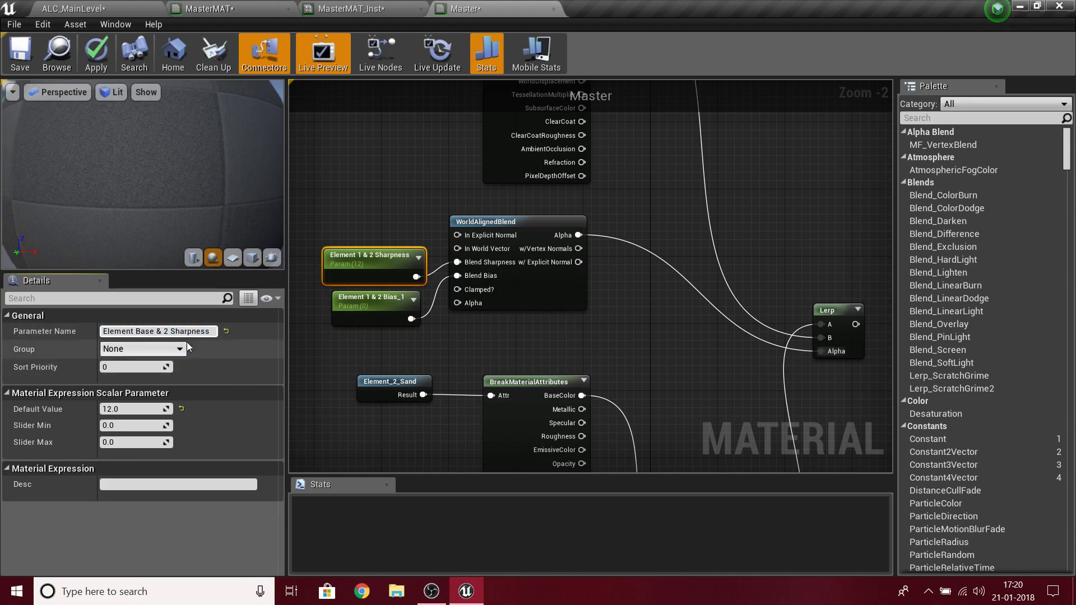
key(Delete)
text(3)
- Rename the copied bias parameter as Element Base & 3 Bias
click(372, 306)
double_click(129, 331)
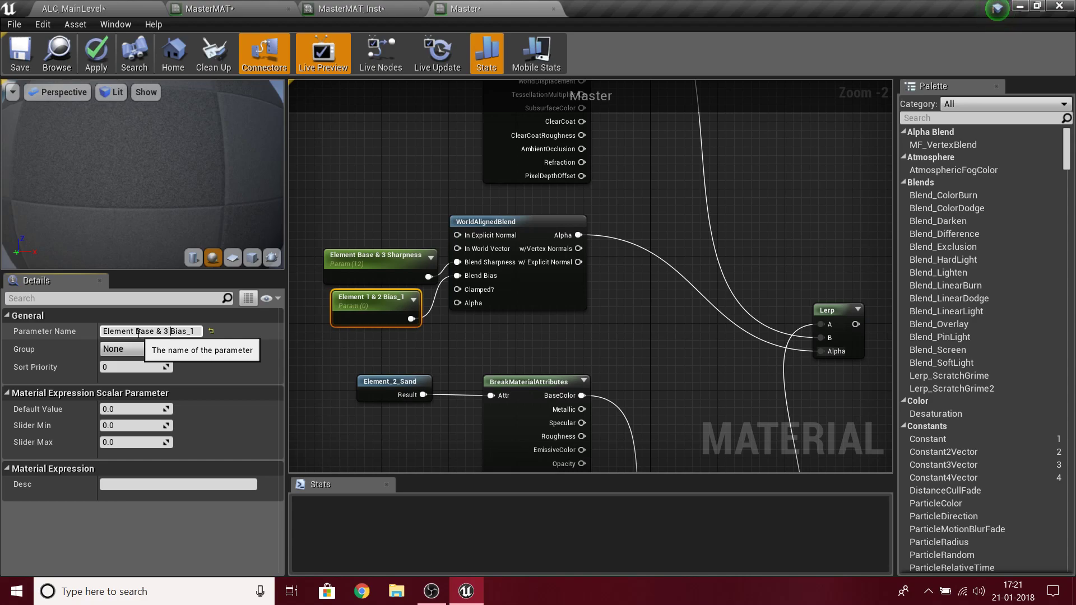
key(Return)
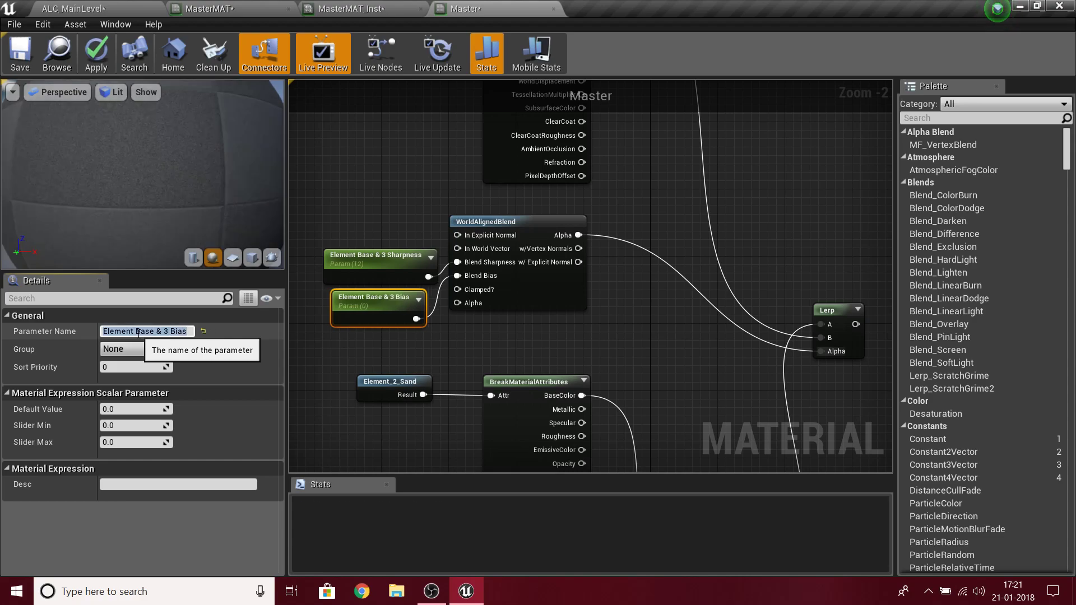
click(569, 319)
- Move the Master output node up to the second Lerp's level, leaving a wide gap between them
scroll(581, 220, down, 6)
right_drag(580, 221, 523, 146)
scroll(660, 237, up, 5)
right_drag(689, 175, 673, 531)
right_drag(592, 425, 562, 320)
drag(548, 366, 762, 201)
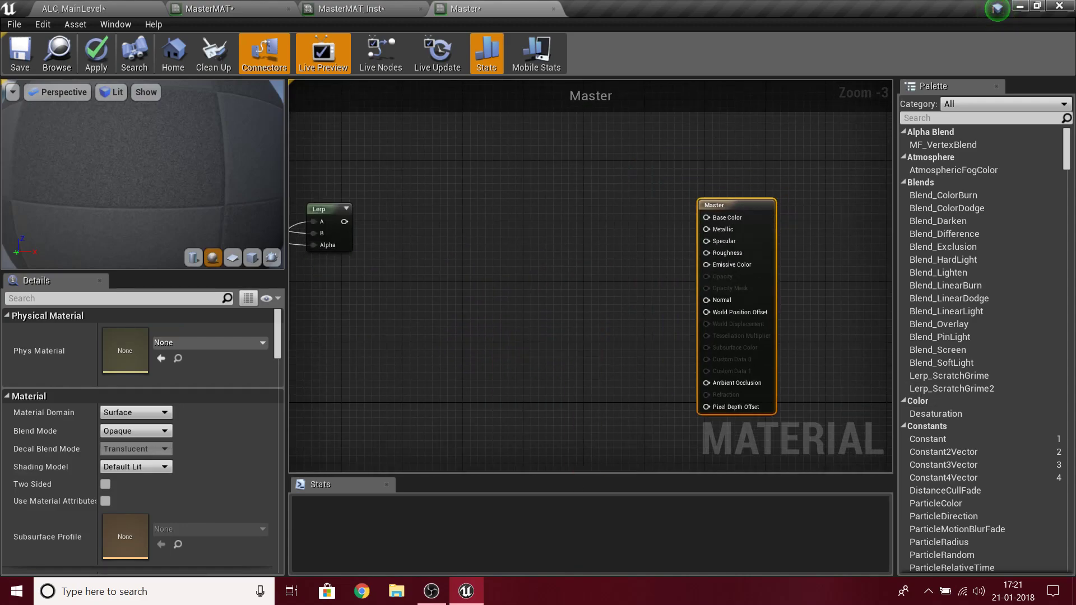
scroll(705, 219, down, 4)
right_drag(564, 299, 491, 384)
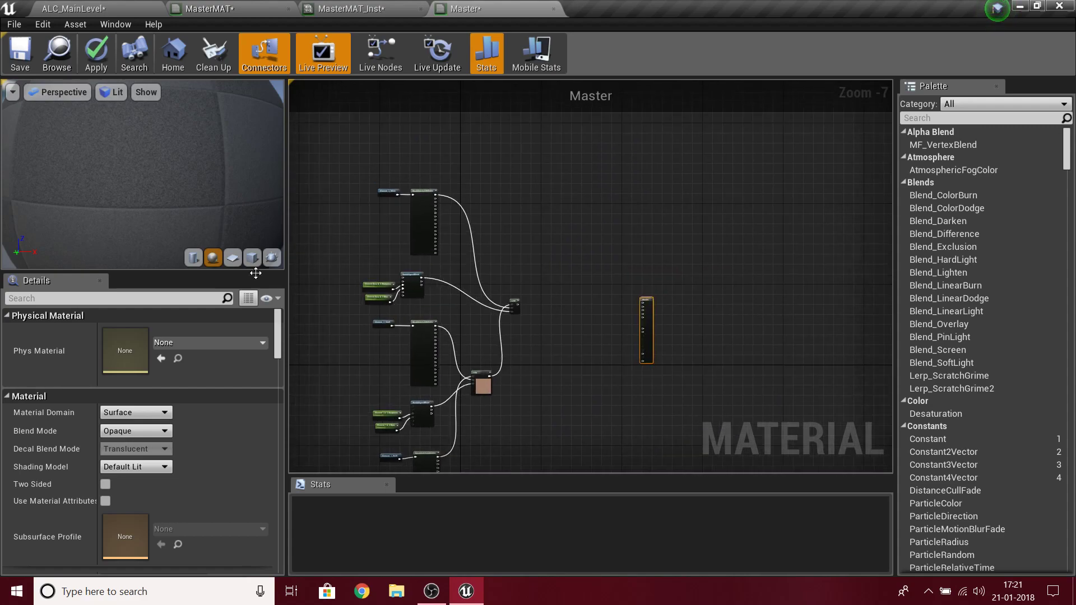
- Add a LandscapeLayerBlend node between the second Lerp and the Master node, and connect its output to Base Color
scroll(627, 273, up, 6)
right_drag(628, 273, 1040, 122)
right_drag(864, 209, 599, 236)
drag(364, 272, 653, 275)
click(588, 321)
right_click(558, 274)
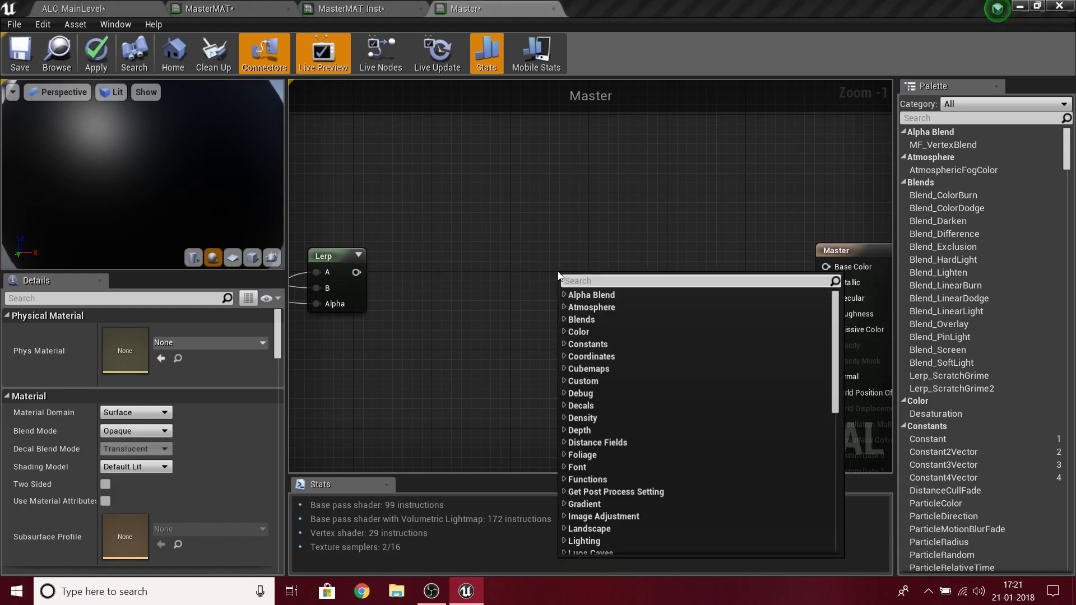
text(landscape )
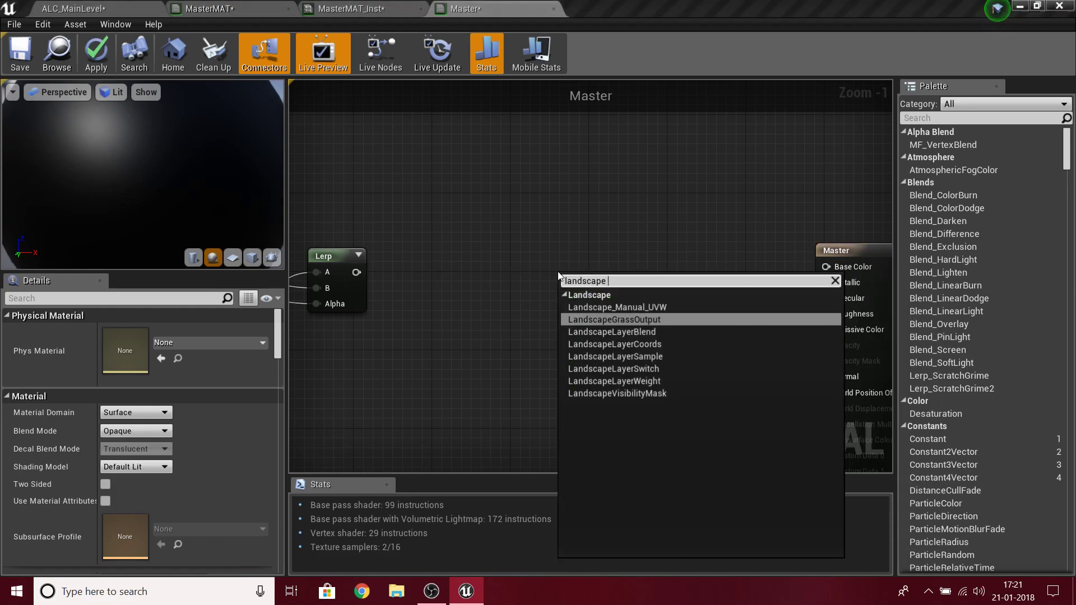
text(layer blwen)
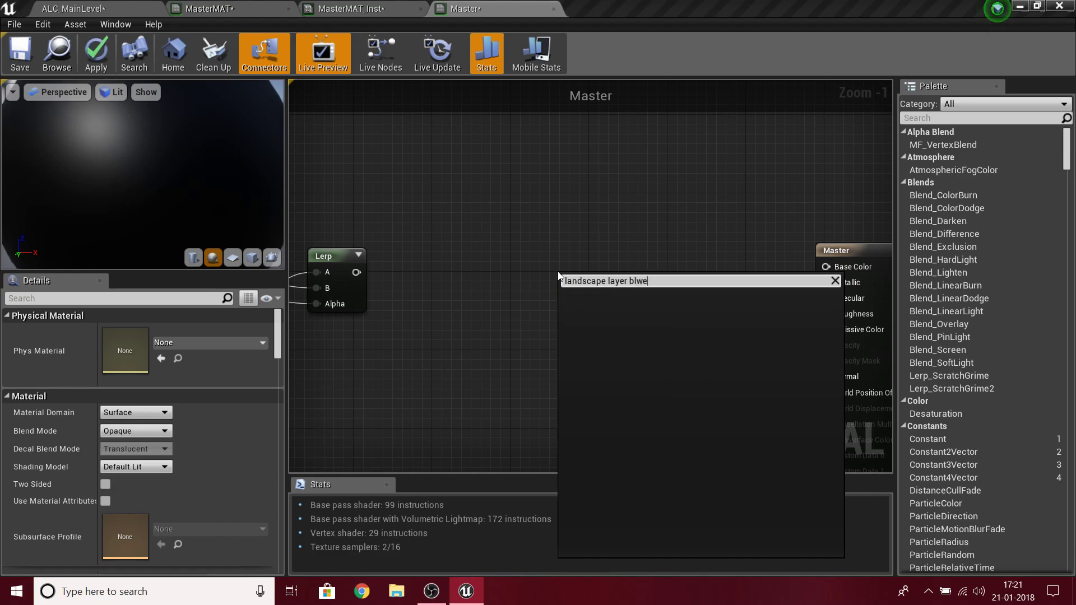
key(BackSpace)
text(end)
key(Return)
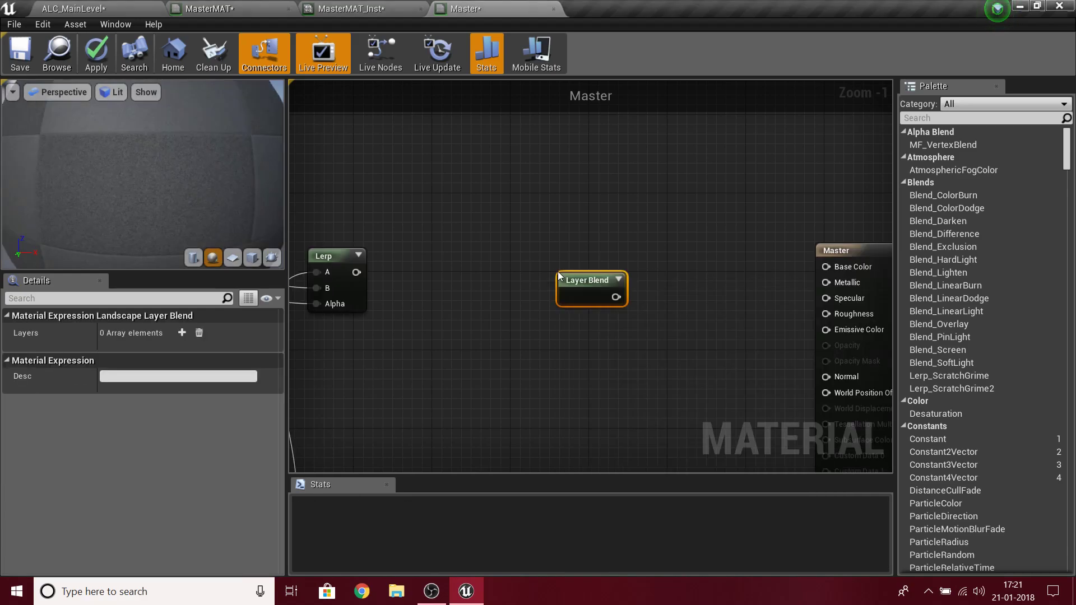
drag(615, 299, 827, 268)
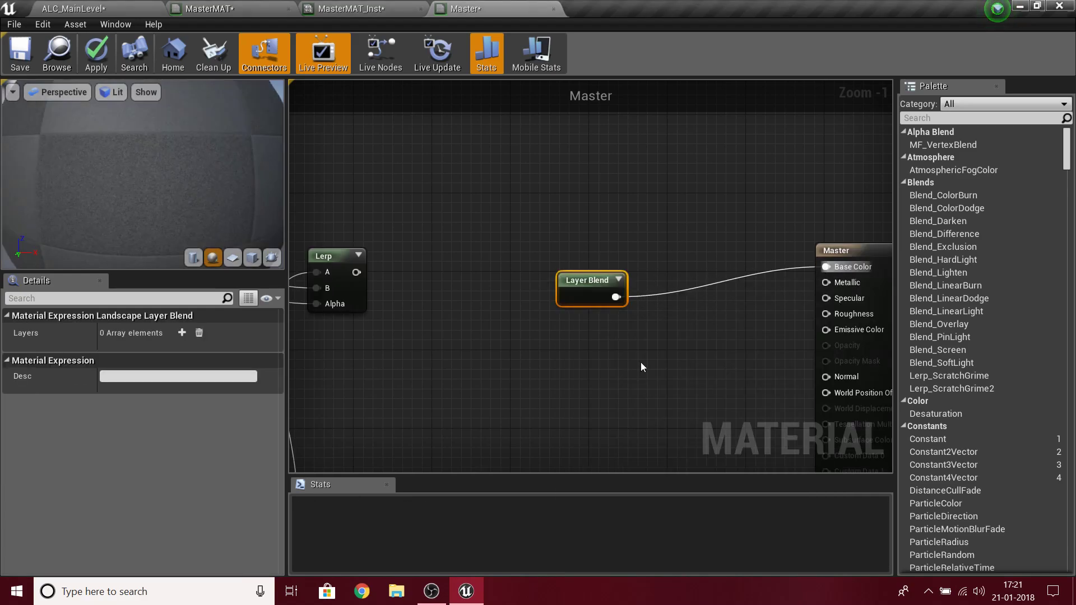
right_drag(560, 279, 626, 268)
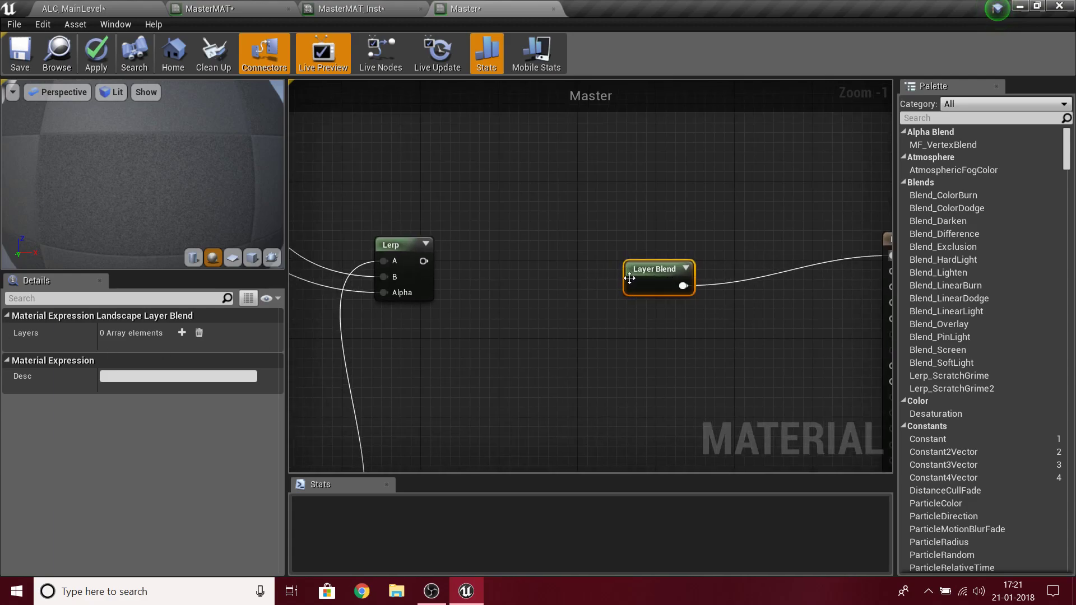
- Add one layer named Base Layer to the Layer Blend node and shift the node slightly up
click(179, 332)
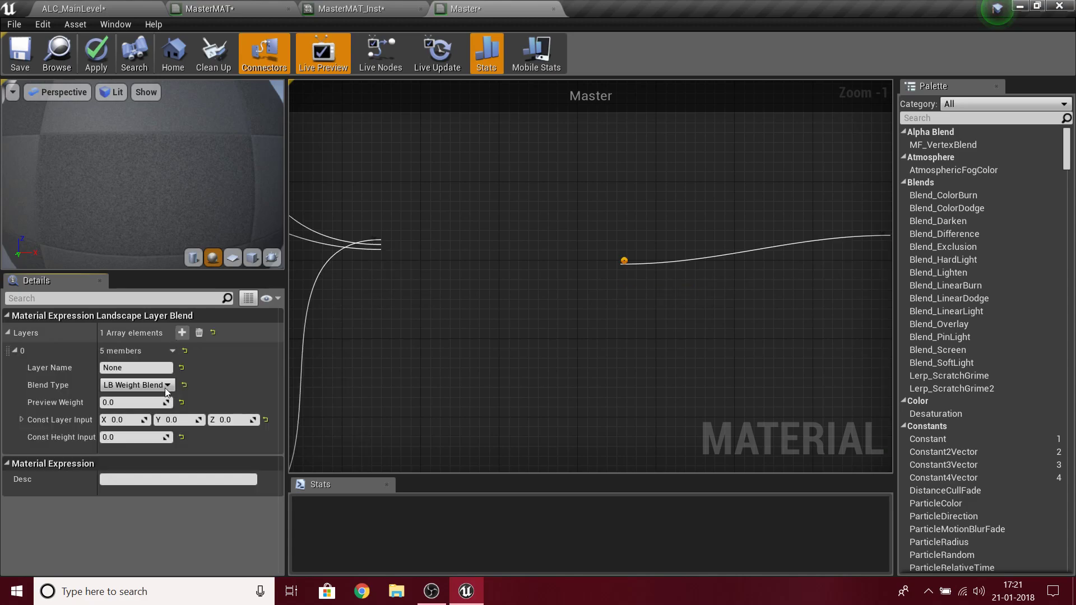
click(136, 368)
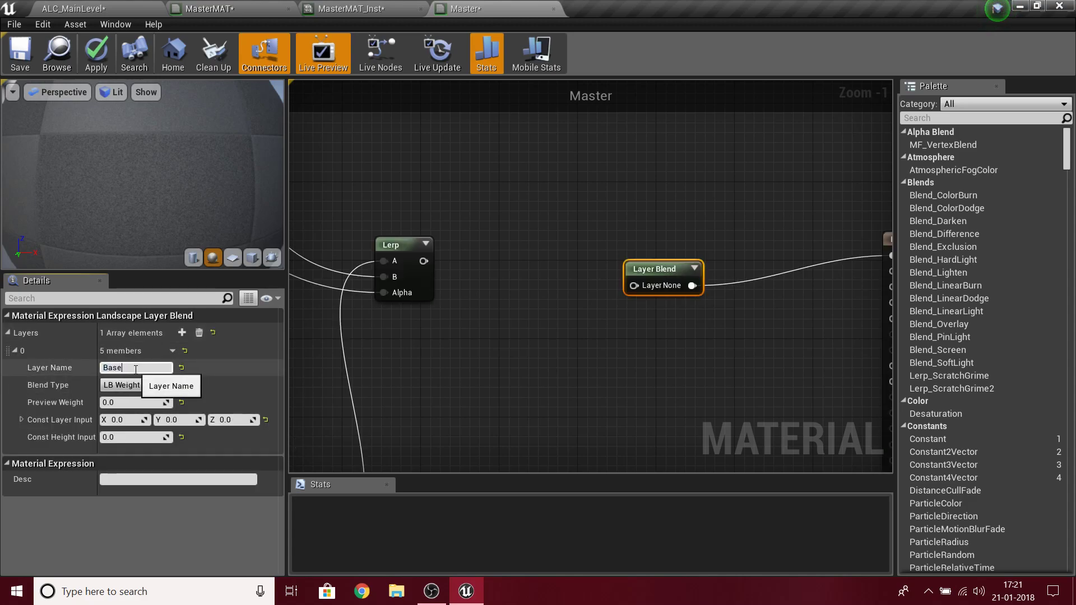
text(Base Layer)
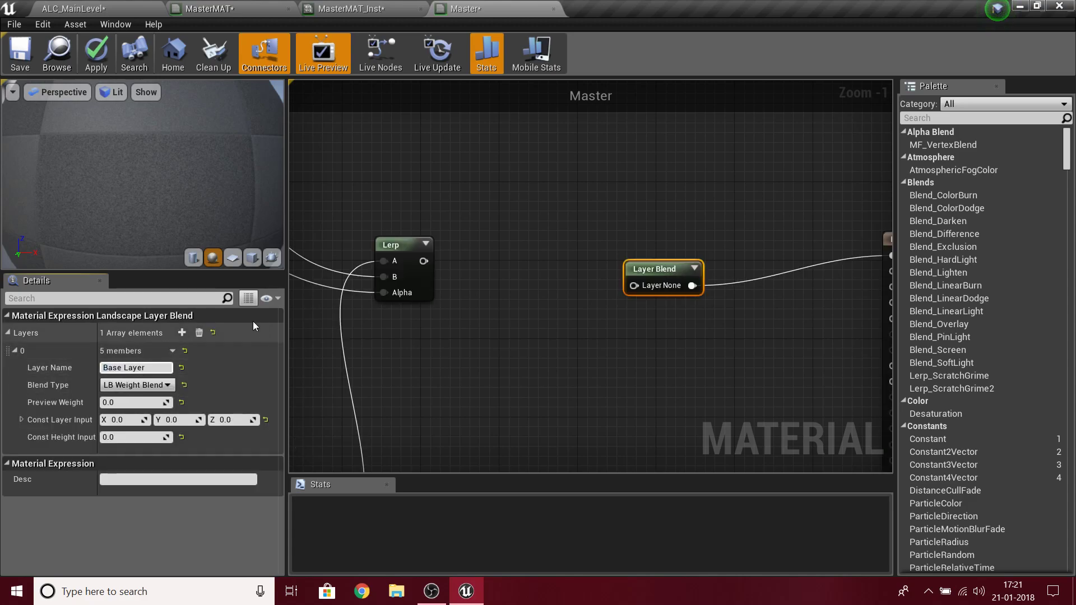
click(616, 358)
drag(644, 269, 646, 250)
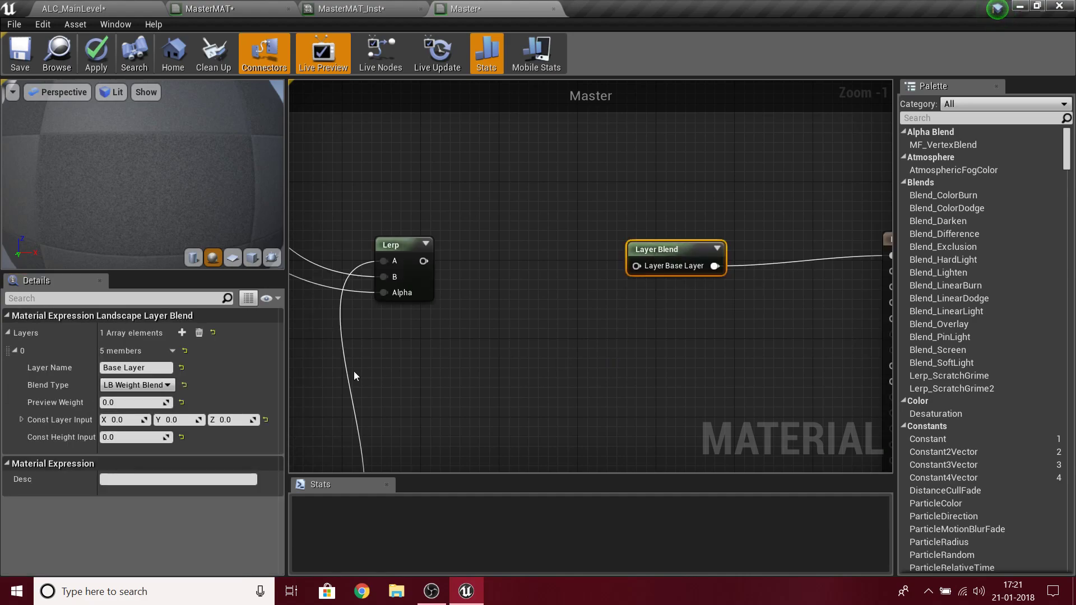
click(368, 374)
click(661, 250)
click(131, 389)
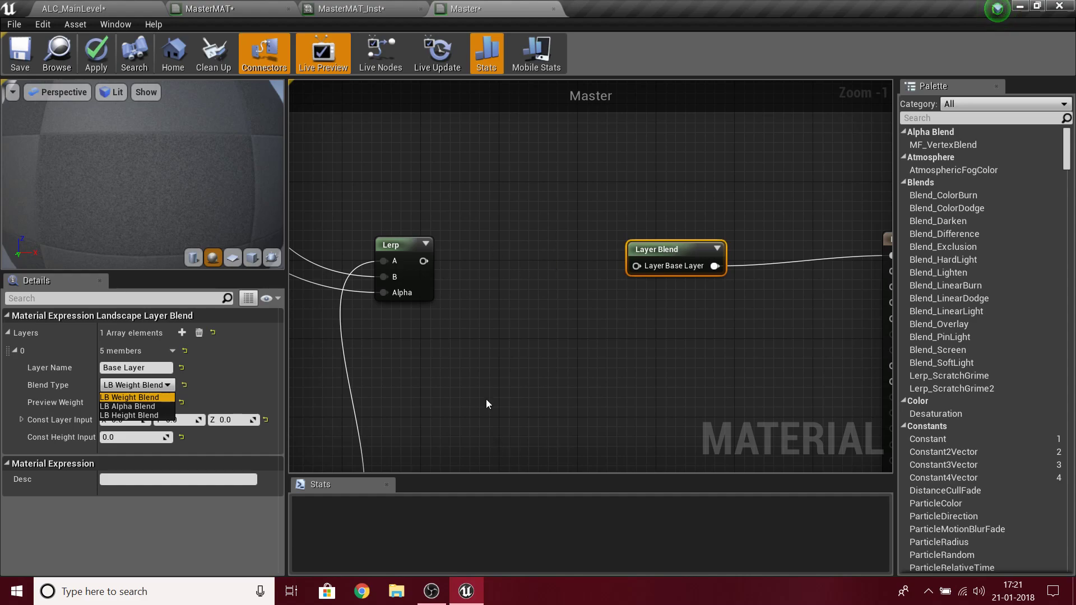
click(446, 319)
drag(65, 212, 84, 218)
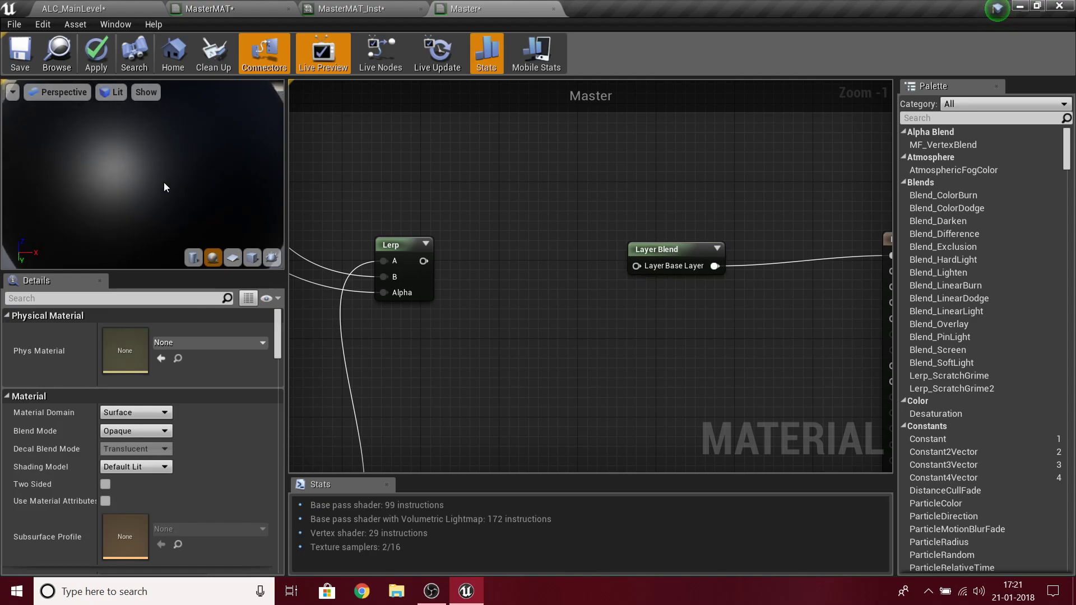
drag(177, 90, 144, 233)
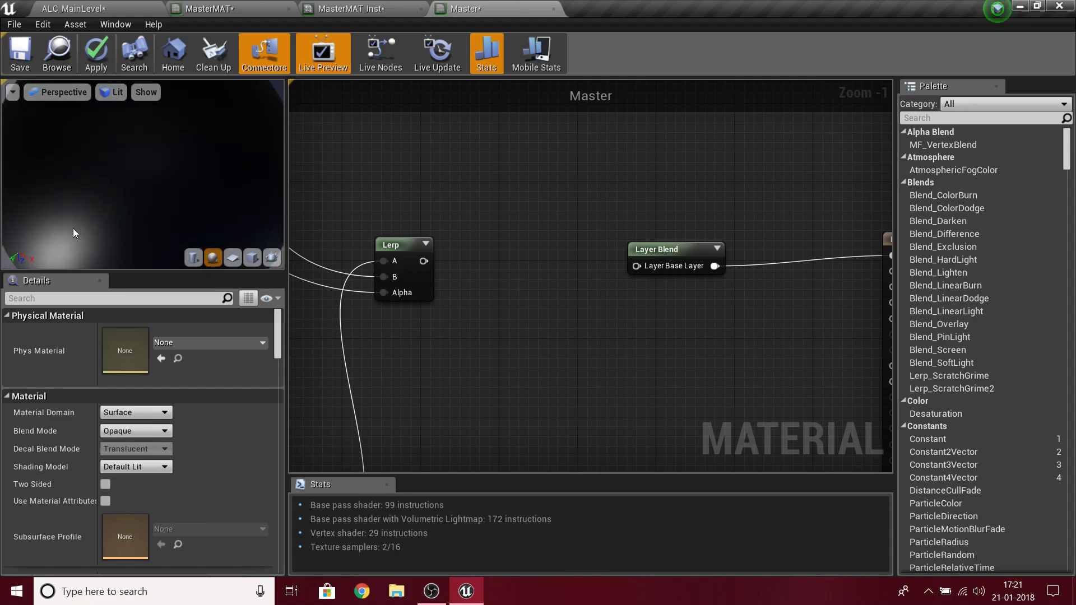
right_drag(428, 399, 493, 255)
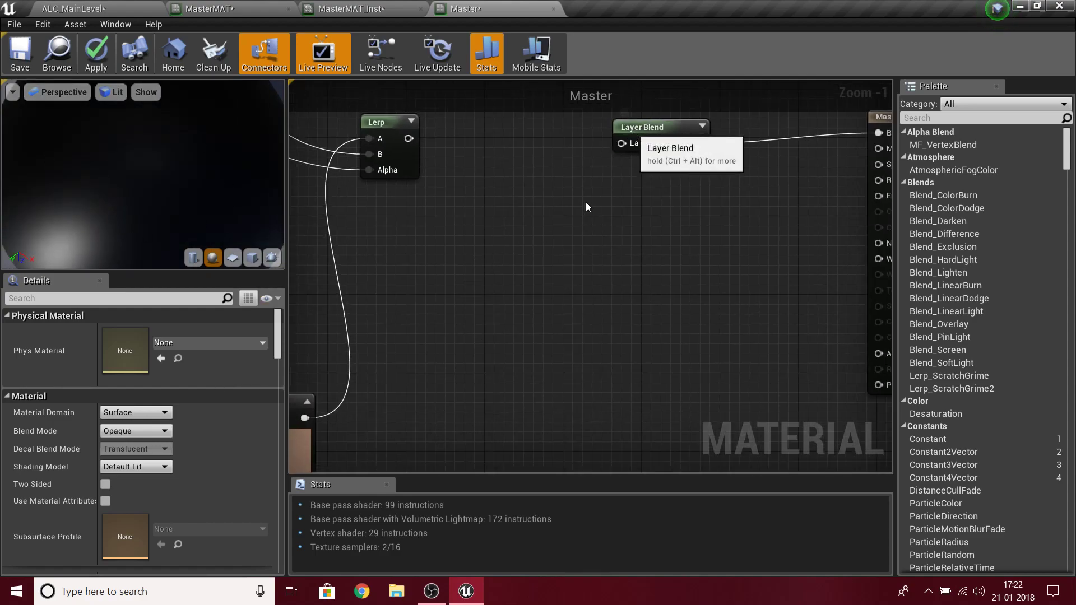
- Set the Base Layer's blend type to LB Height Blend in the Layer Blend node
click(631, 123)
click(137, 385)
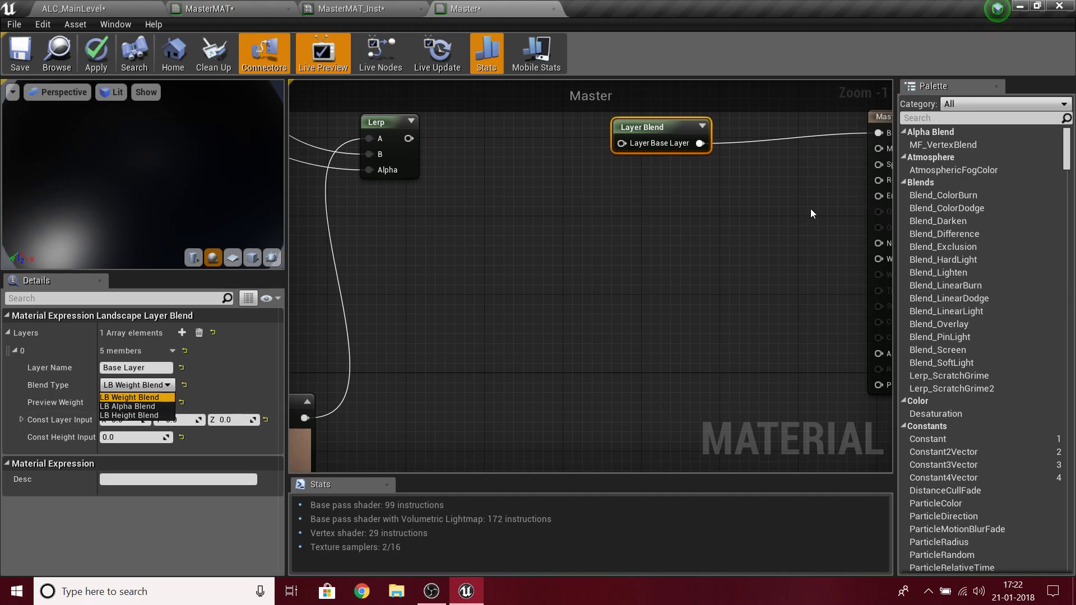
click(116, 407)
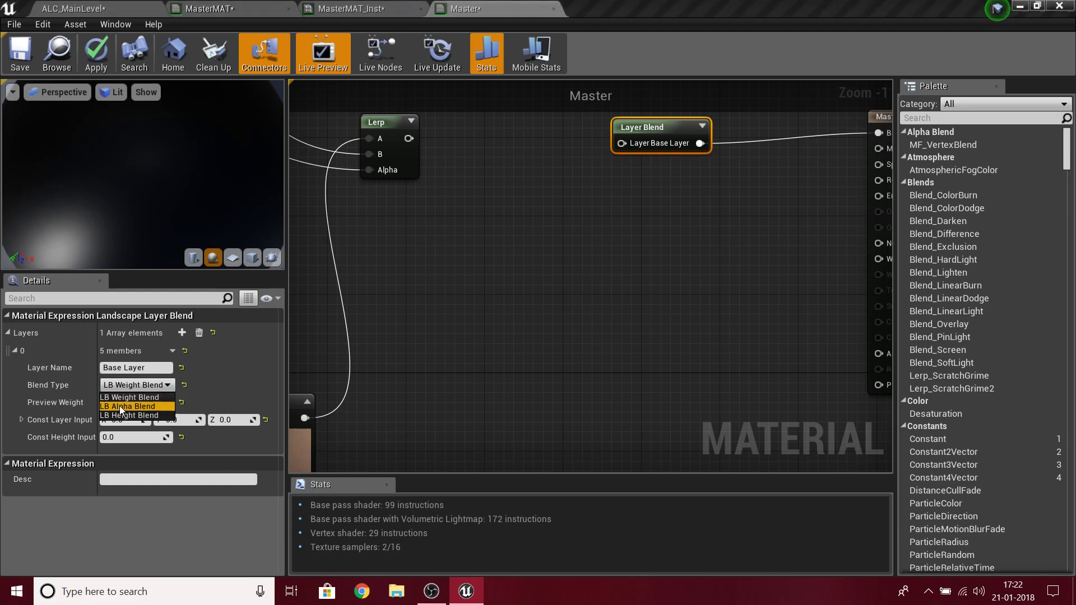
click(143, 386)
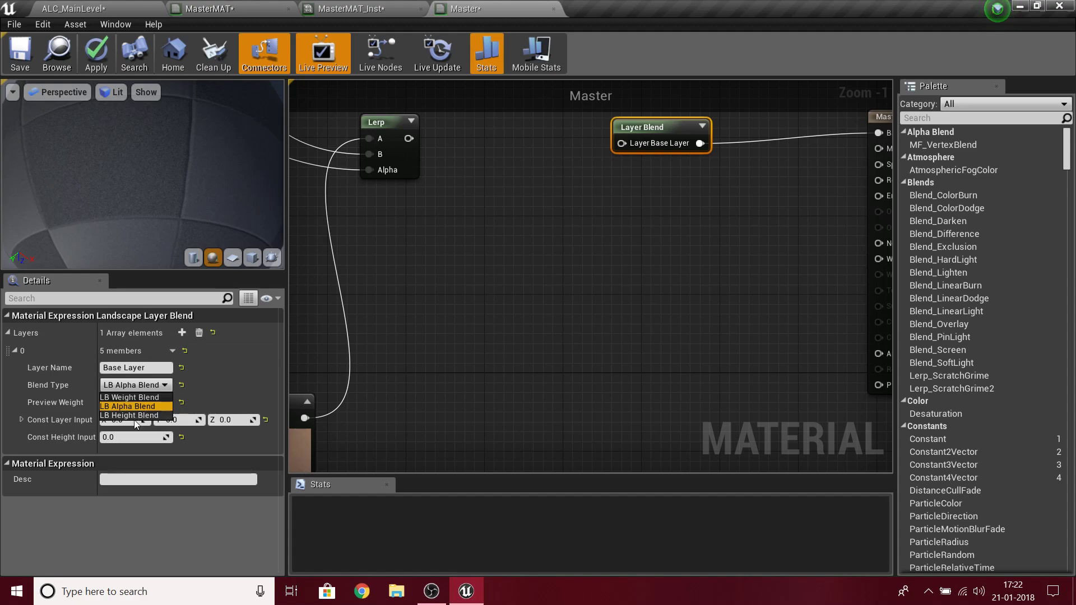
click(135, 416)
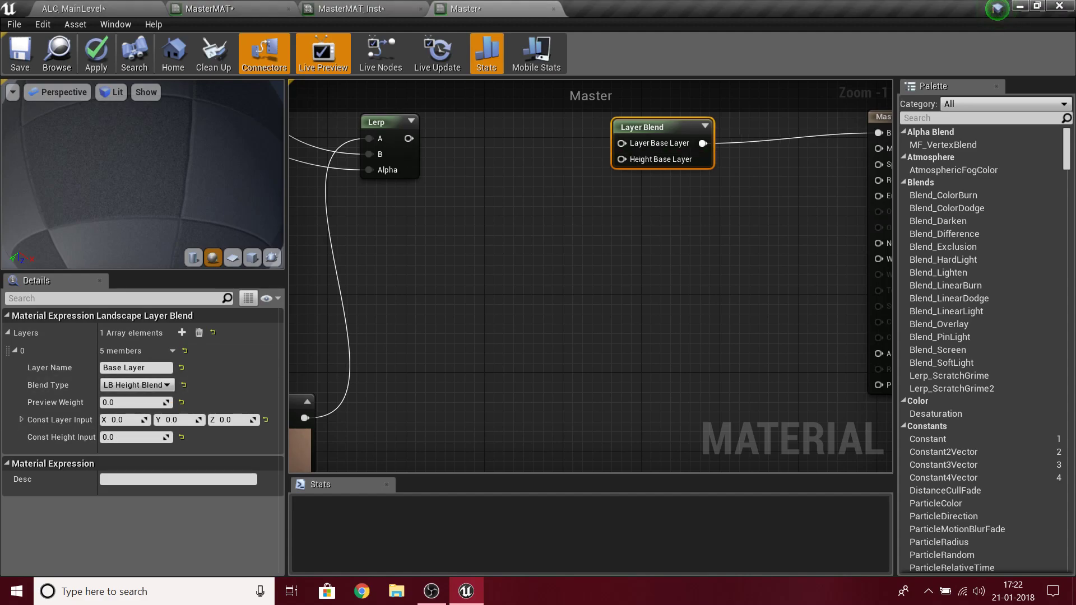
- Connect the second Lerp's output to the Layer Base Layer input of Layer Blend and collapse the layer's settings
right_drag(559, 195, 498, 332)
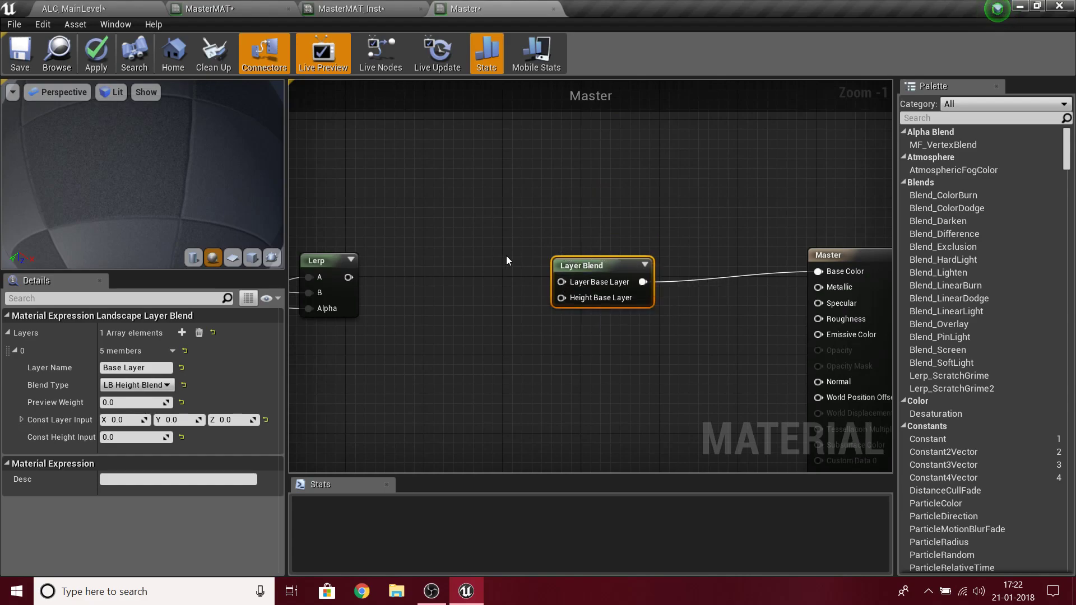
right_drag(477, 251, 581, 210)
drag(451, 236, 659, 242)
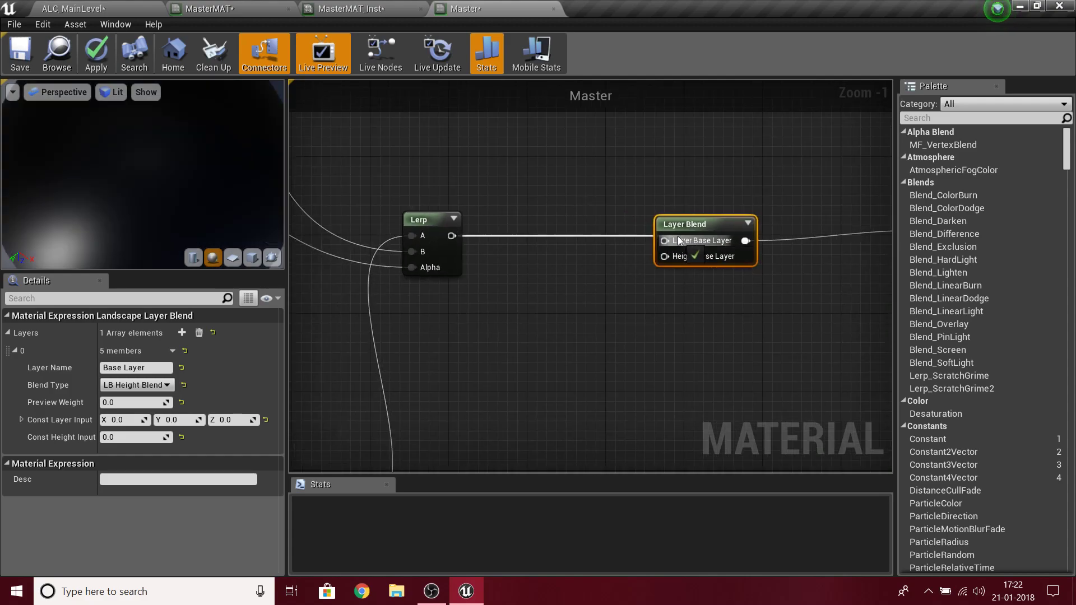
scroll(596, 271, down, 6)
scroll(607, 290, up, 6)
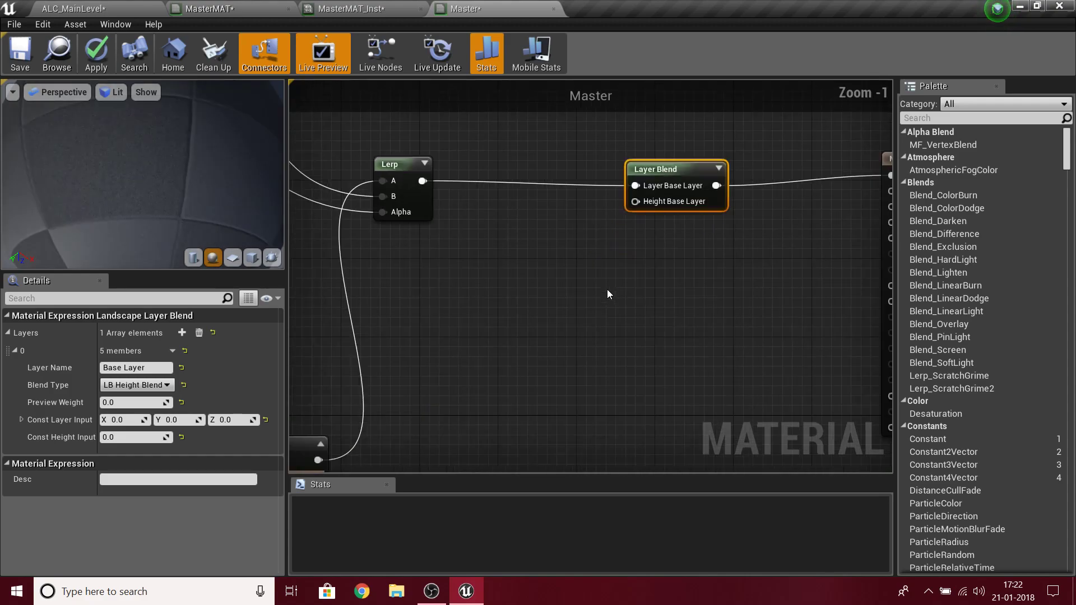
click(14, 350)
scroll(554, 305, down, 4)
scroll(589, 246, up, 4)
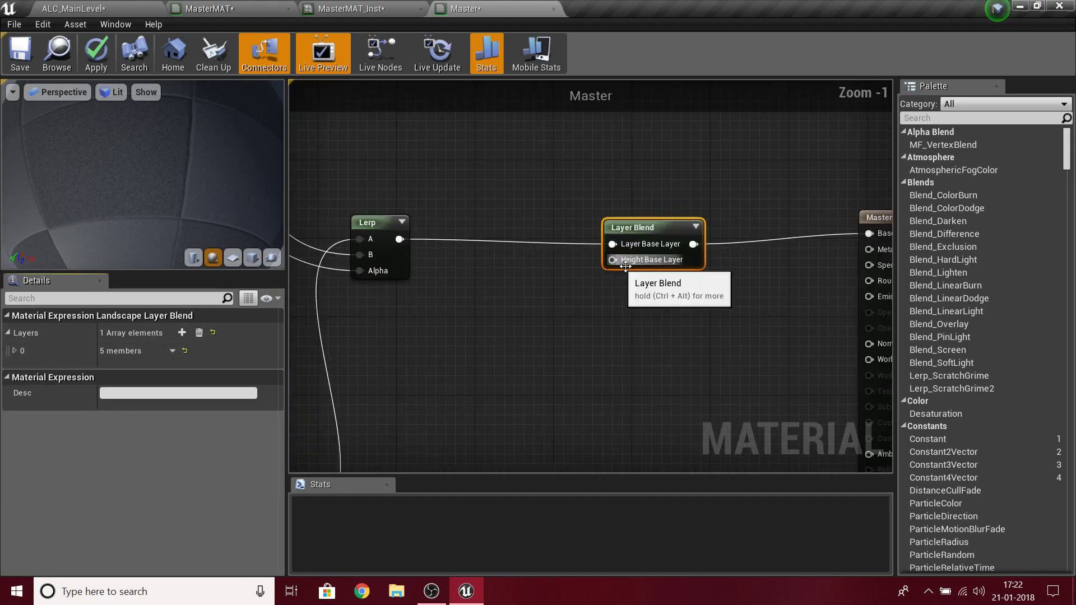
click(465, 335)
- Wrap all nodes except the Master node in a comment named Base color and move the comment group up
scroll(533, 325, down, 7)
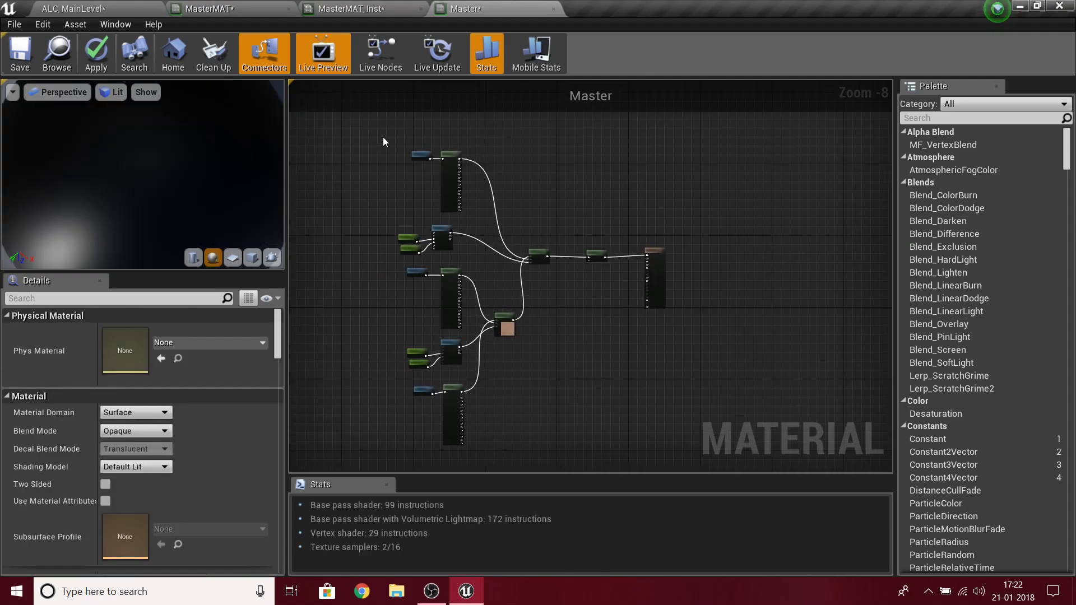
drag(565, 458, 623, 436)
right_drag(617, 317, 590, 430)
key(c)
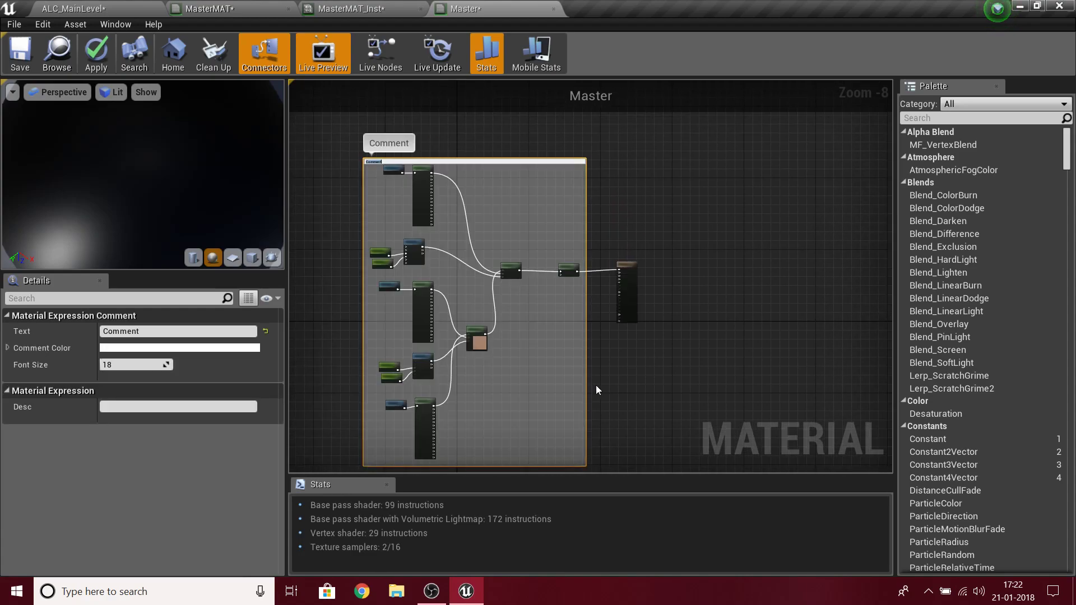
text(Base color)
key(Return)
drag(573, 161, 560, 114)
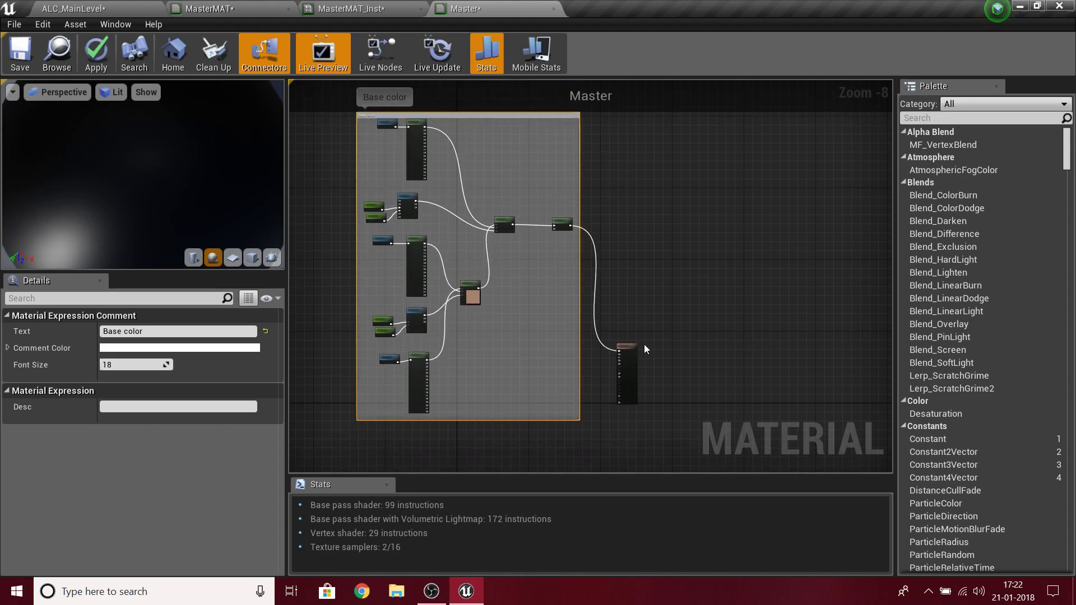
right_drag(711, 322, 770, 269)
key(super+Down)
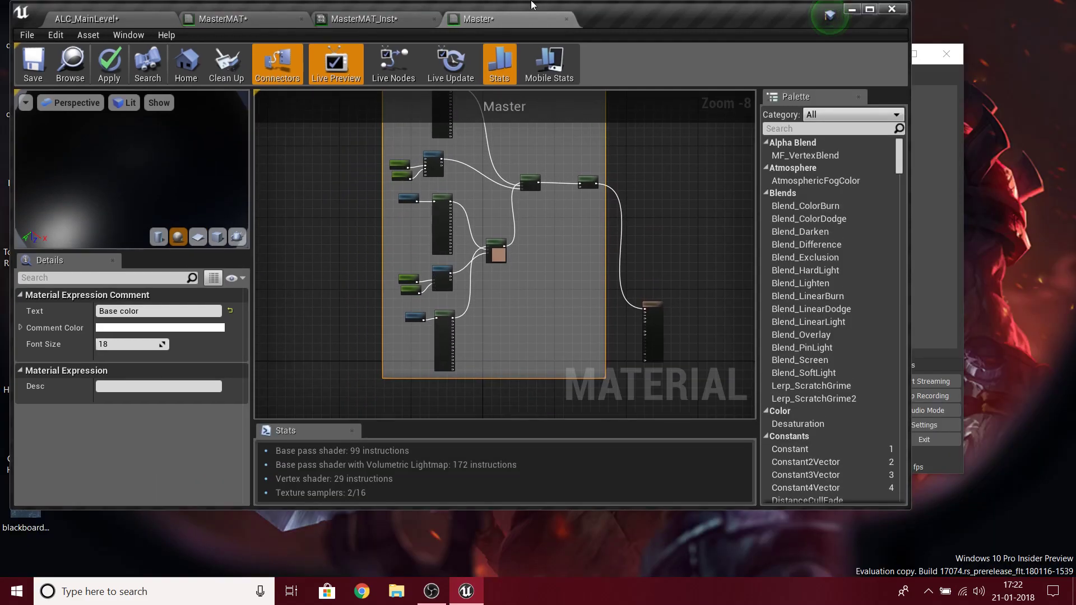
double_click(615, 19)
click(323, 200)
right_drag(266, 169, 272, 222)
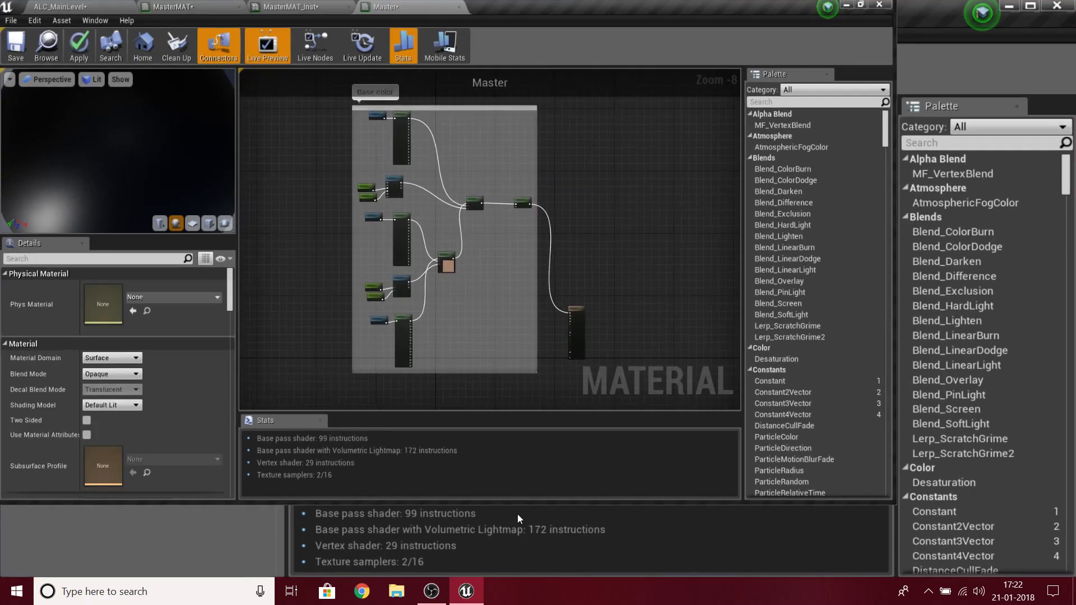
drag(619, 25, 652, 0)
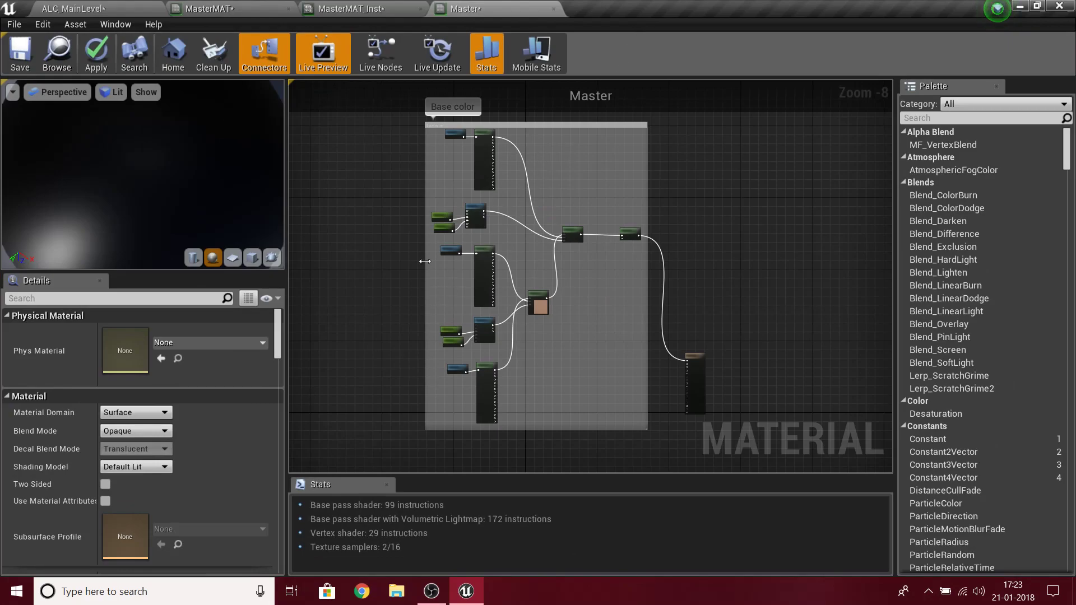
- Copy the Base color comment with all its nodes except Layer Blend and paste the copy near the original group's lower end
drag(417, 152, 513, 250)
drag(612, 419, 613, 435)
scroll(634, 211, up, 6)
scroll(665, 347, down, 8)
right_drag(721, 363, 745, 170)
right_drag(538, 448, 437, 470)
scroll(529, 335, up, 1)
scroll(530, 335, up, 3)
right_drag(624, 200, 635, 296)
scroll(635, 296, up, 4)
right_drag(639, 236, 622, 431)
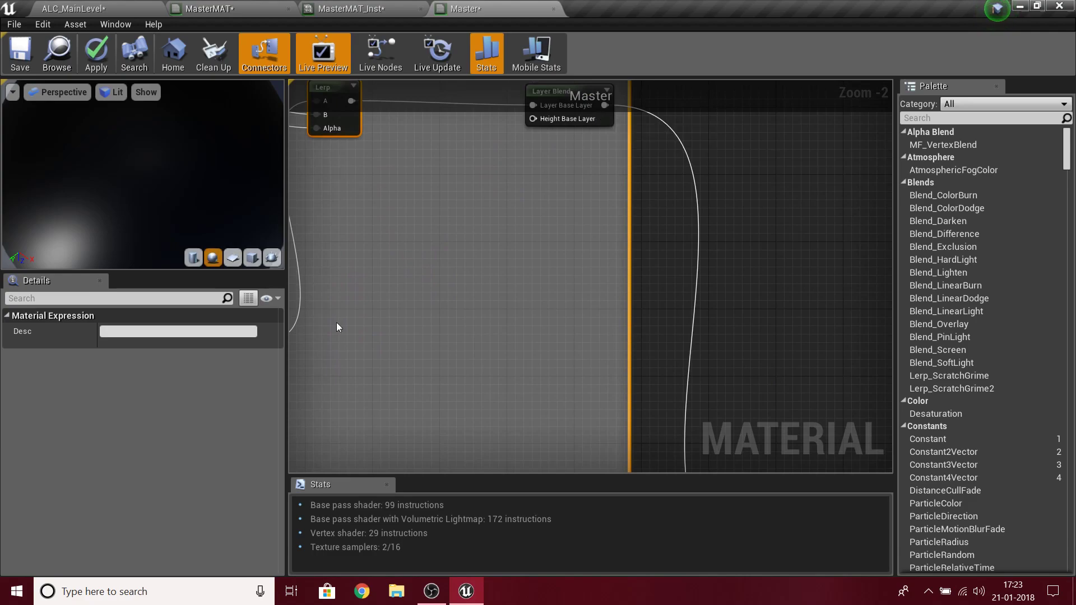
right_drag(501, 162, 493, 250)
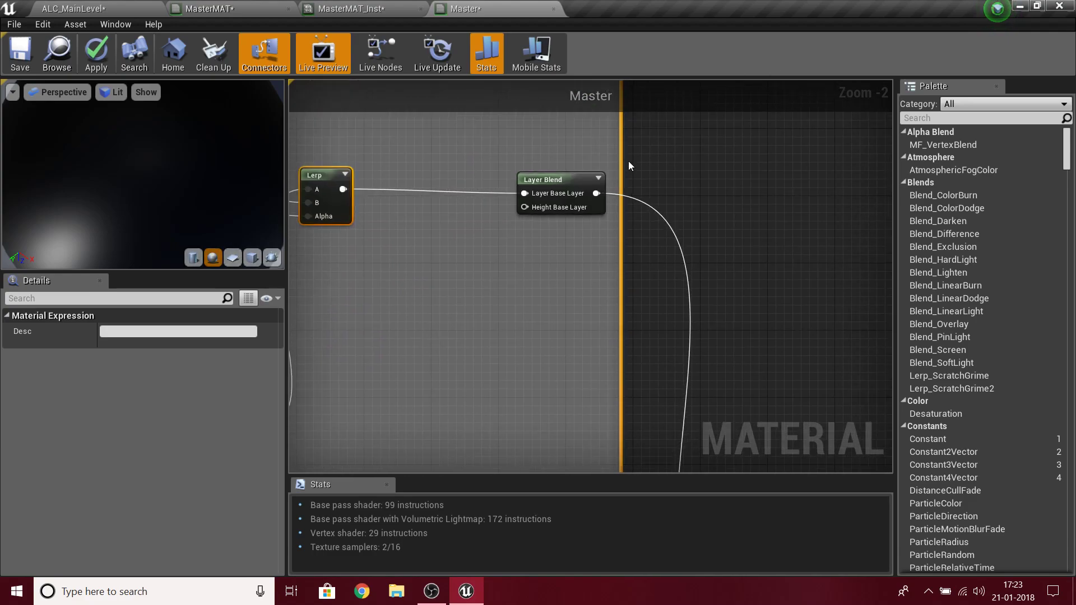
scroll(572, 287, down, 4)
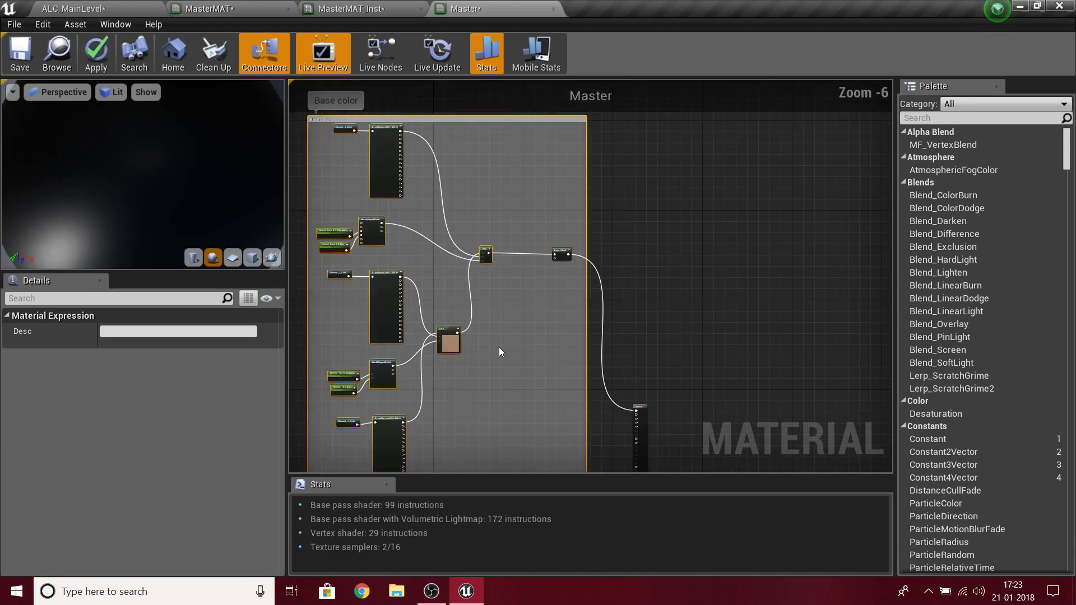
right_drag(527, 371, 580, 91)
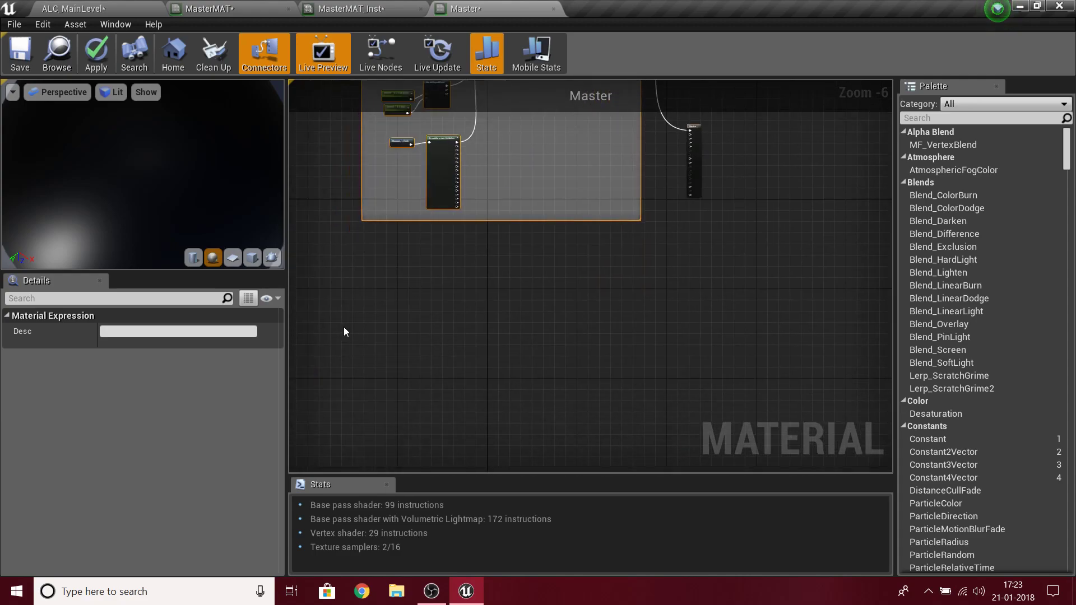
key(ctrl+z)
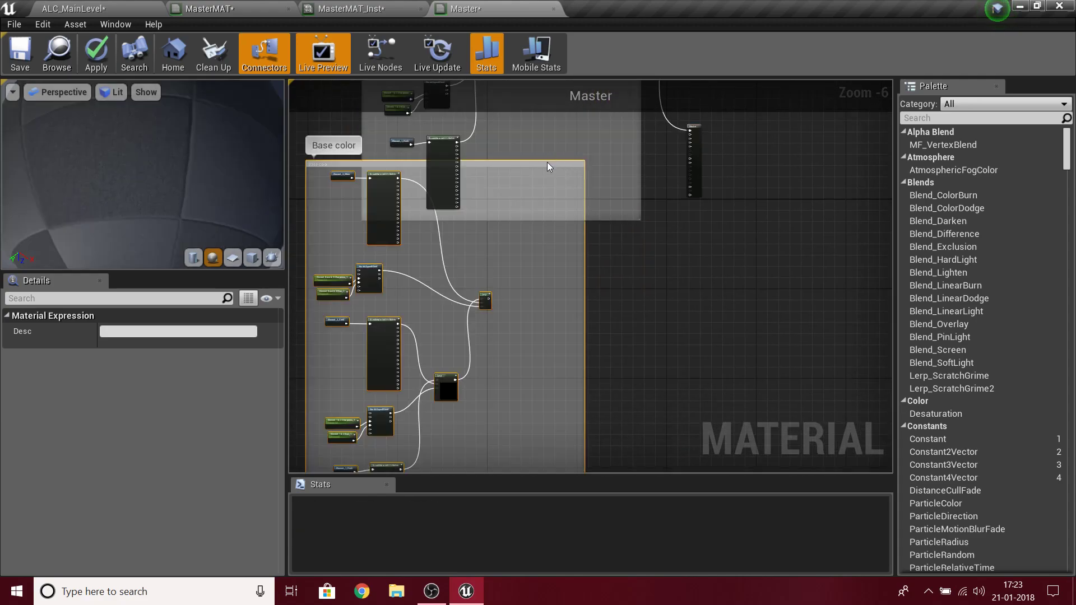
- Move the pasted Base color group down until it sits clear below the original group
right_drag(615, 219, 634, 310)
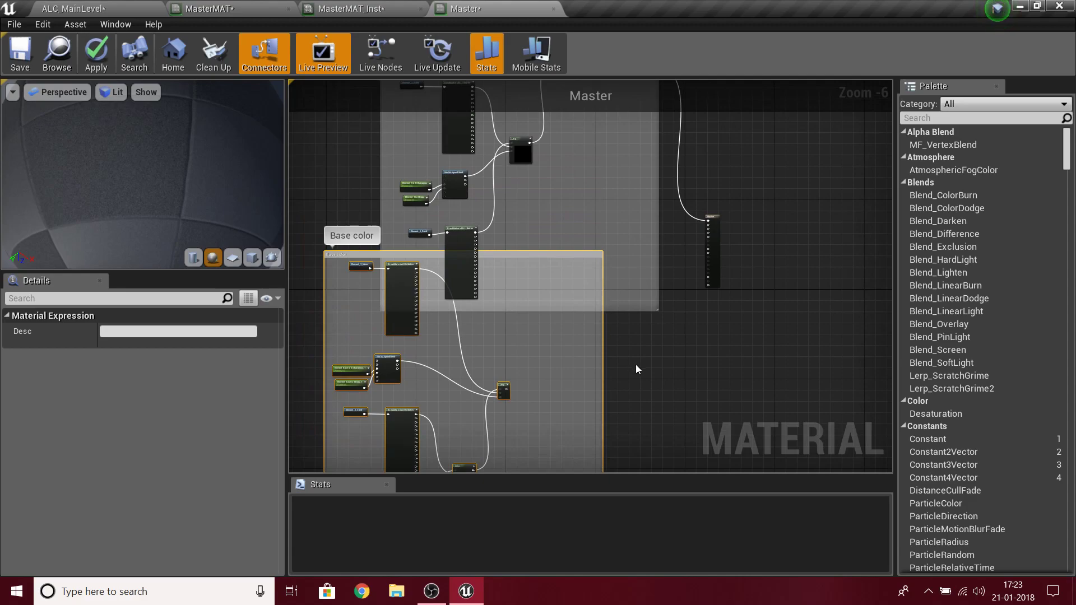
click(636, 366)
click(574, 258)
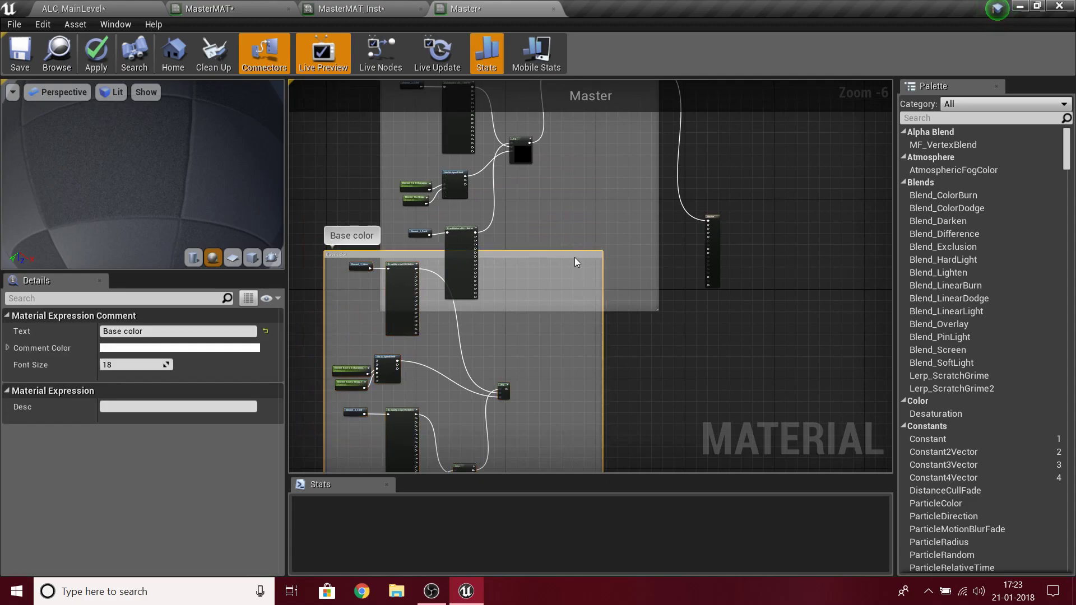
drag(573, 257, 617, 318)
scroll(392, 386, up, 3)
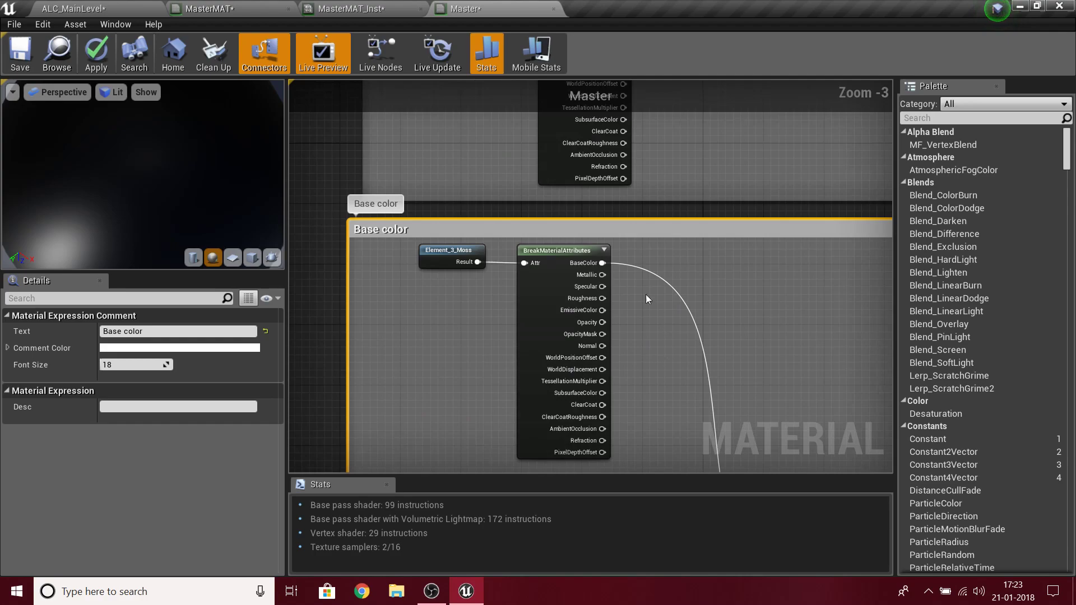
- Move the copied moss connection from BaseColor to Roughness on its BreakMaterialAttributes node and rename the comment Roughness
click(652, 298)
ctrl+drag(607, 206, 595, 236)
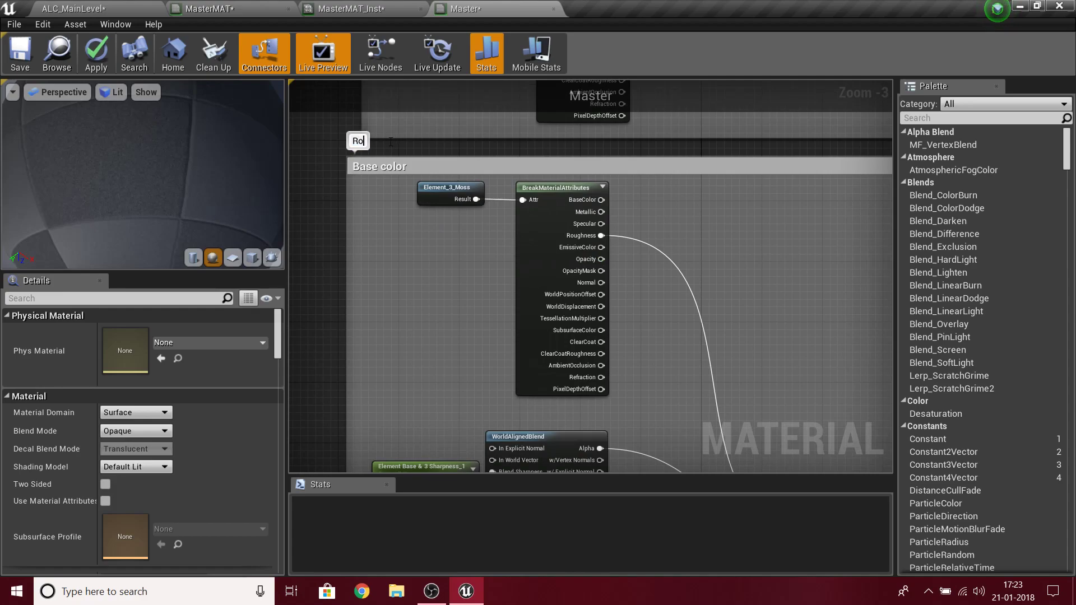
- Rename the copied upper blend parameters Element Base & 3 Sharpness and Element Base & 3 Bias, without the _1 suffix
right_drag(617, 264, 622, 90)
right_drag(540, 368, 563, 251)
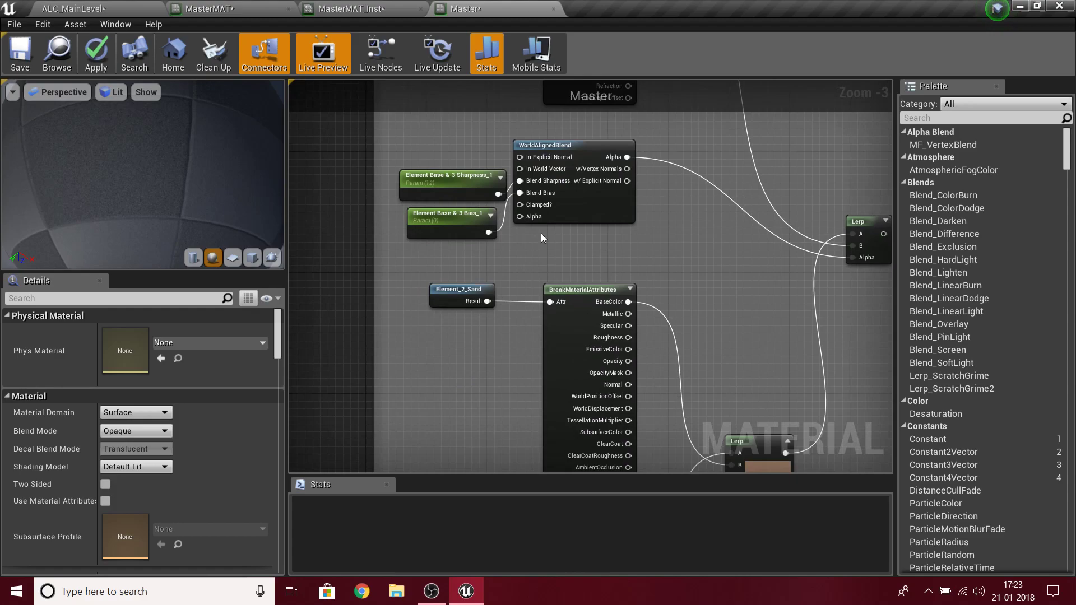
click(448, 190)
click(193, 332)
key(End)
key(BackSpace)
key(BackSpace)
key(Return)
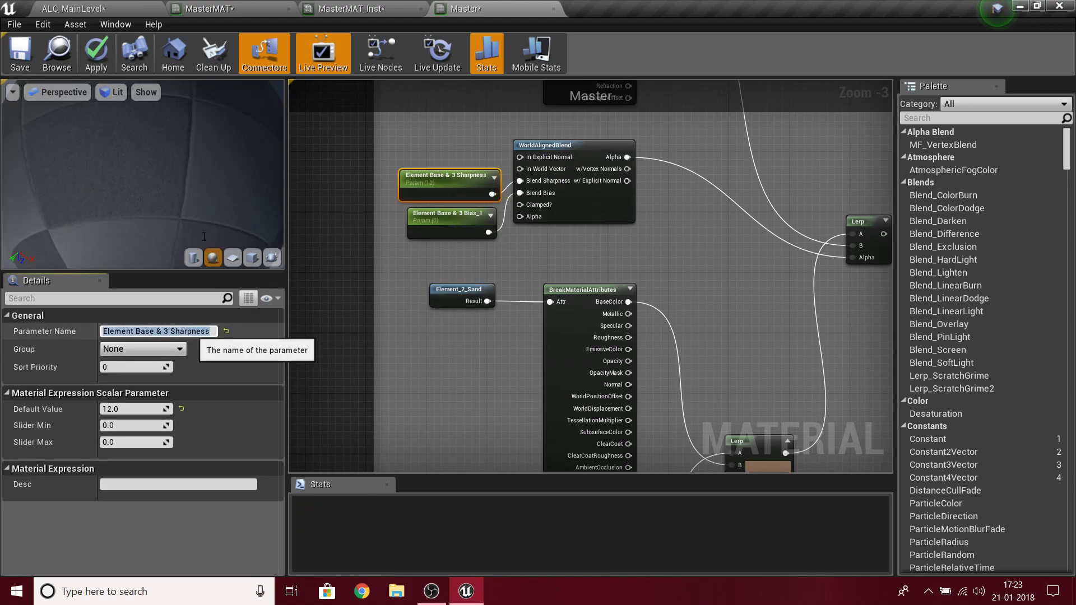
click(448, 216)
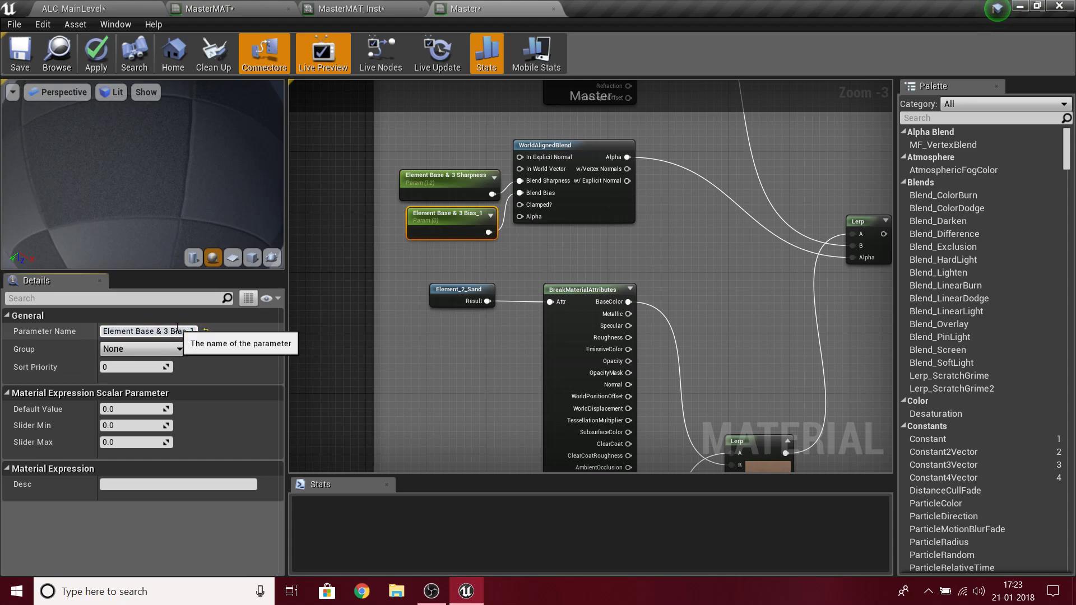
key(Return)
- Move the copied sand connection from BaseColor to Roughness on its BreakMaterialAttributes node
scroll(559, 392, down, 1)
right_drag(559, 392, 568, 267)
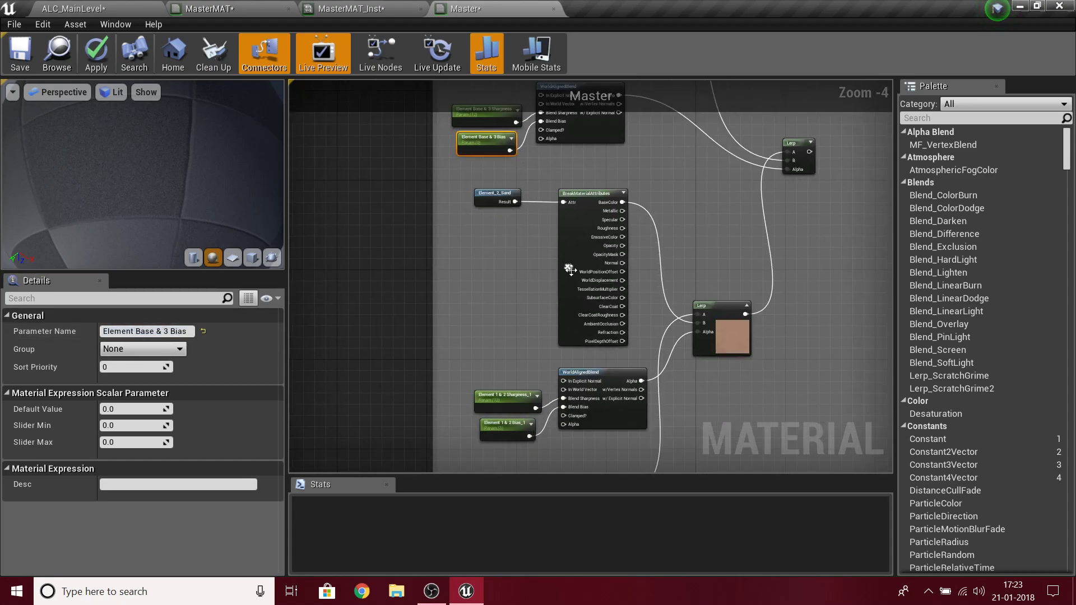
ctrl+drag(622, 202, 621, 228)
- Rename the copied lower blend parameters Element 1 & 2 Sharpness and Element 1 & 2 Bias, without the _1 suffix
click(507, 399)
click(200, 331)
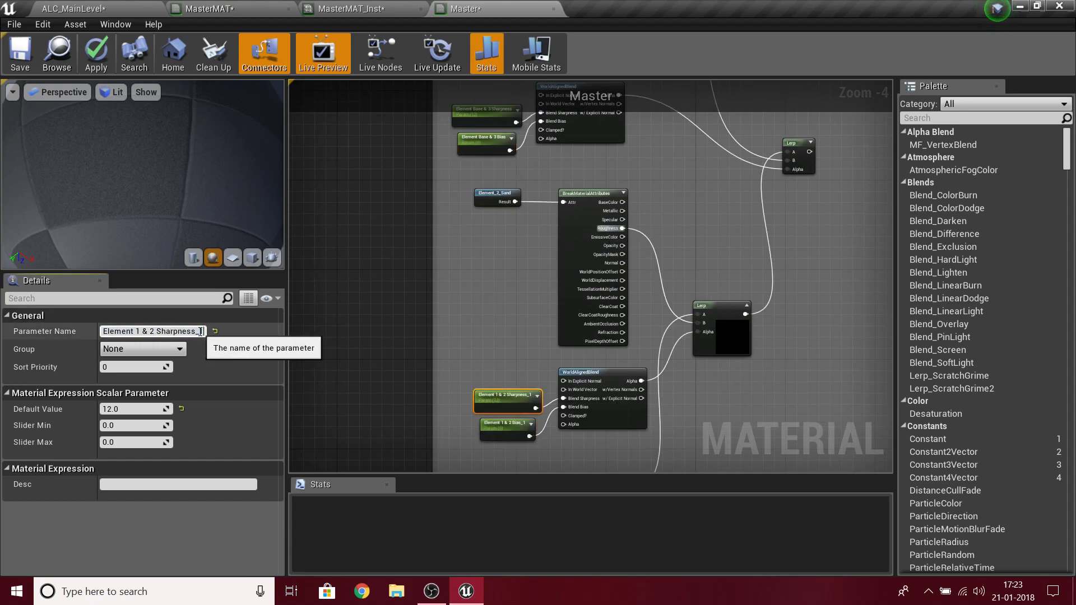
key(Return)
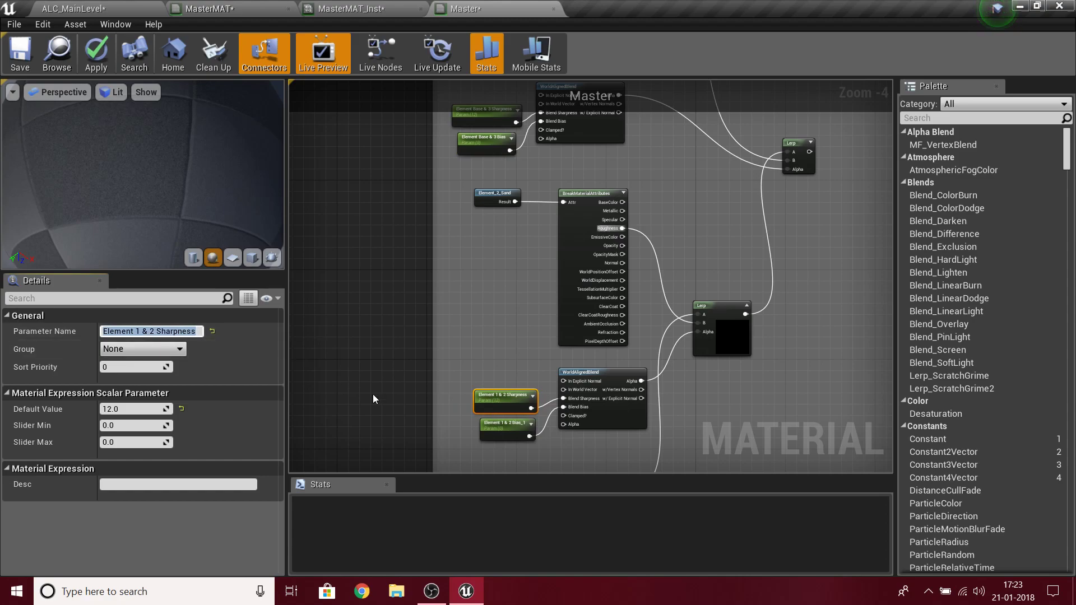
click(494, 433)
click(178, 331)
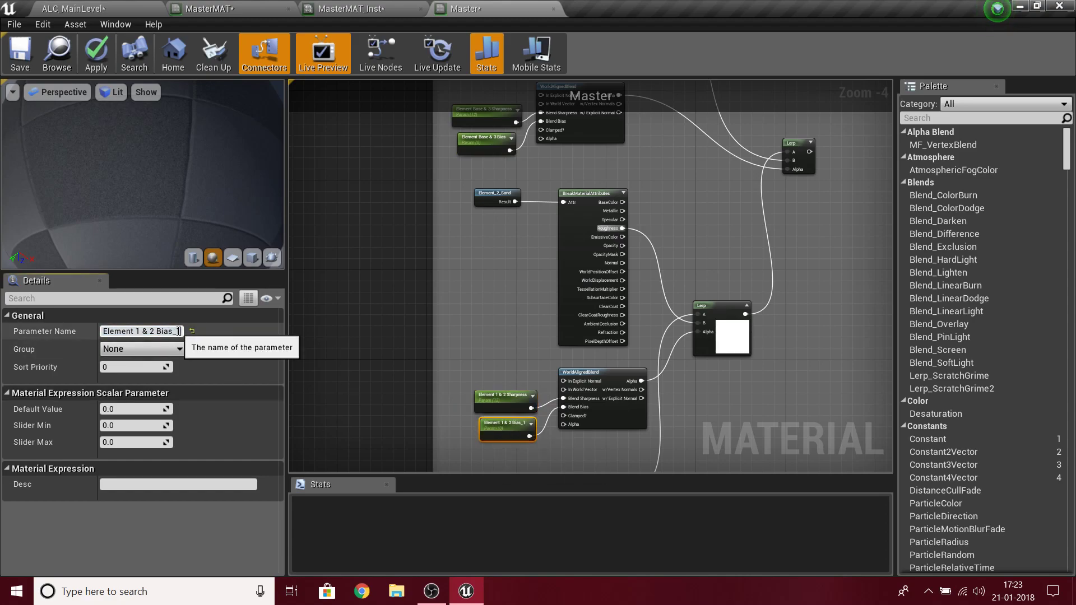
- Move the copied rock connection from BaseColor to Roughness on its BreakMaterialAttributes node
right_drag(781, 455, 792, 162)
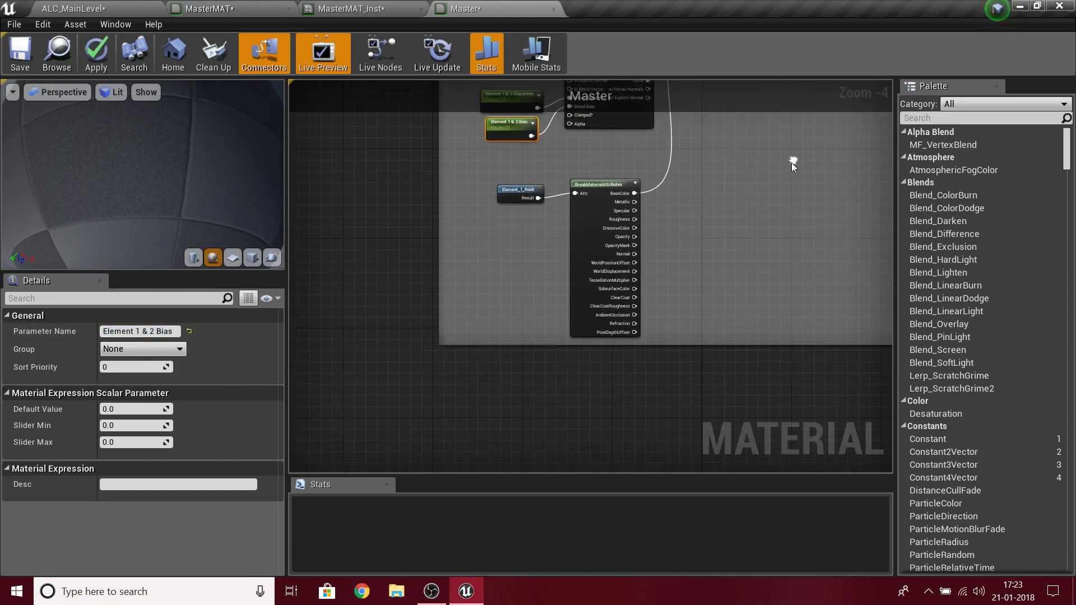
ctrl+drag(634, 193, 633, 219)
- Connect the final Lerp output of the Roughness group to the Master node's Roughness input
scroll(825, 184, down, 4)
right_drag(819, 186, 706, 384)
click(748, 352)
scroll(765, 332, up, 5)
right_drag(756, 331, 695, 473)
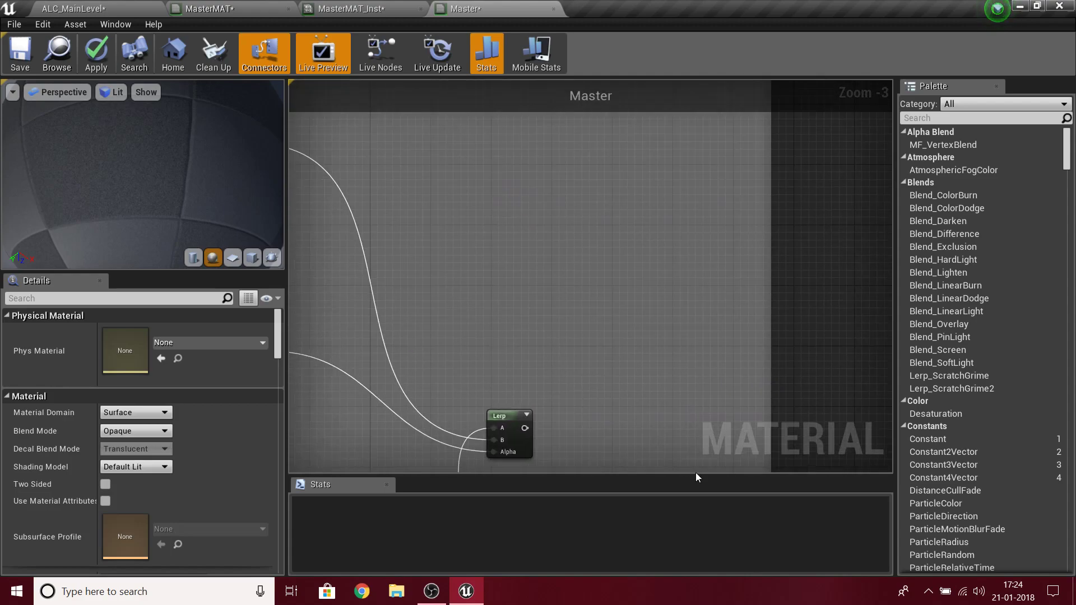
drag(527, 426, 507, 221)
scroll(577, 209, down, 7)
right_drag(603, 312, 687, 194)
scroll(588, 309, up, 7)
right_drag(541, 274, 804, 393)
- Compare the node connections and Element Base & 3 blend parameters in the Roughness group with those in the Base color group
scroll(426, 197, down, 8)
scroll(364, 235, up, 5)
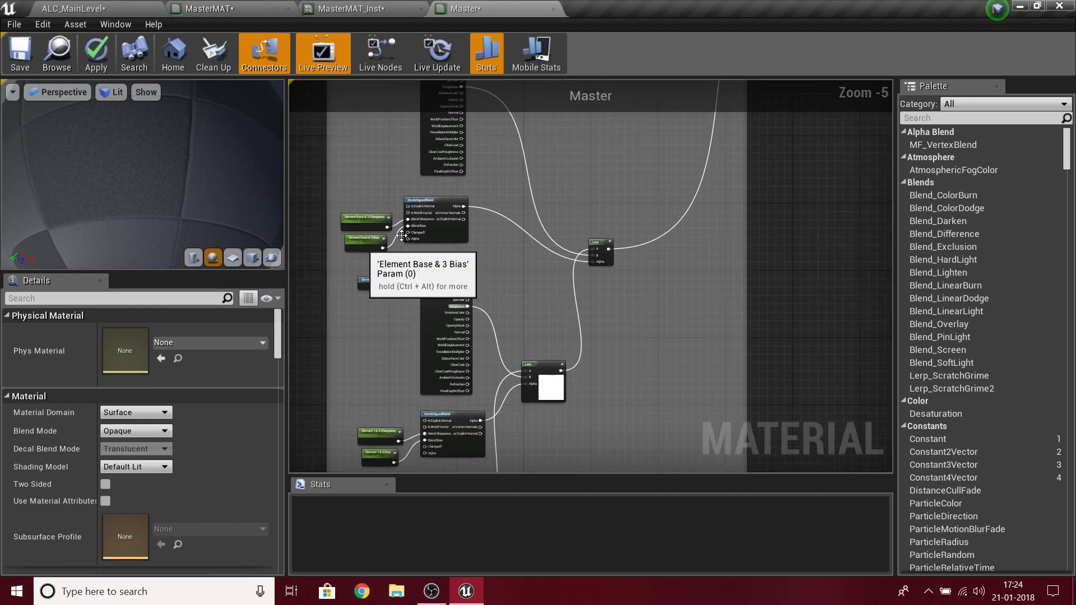
scroll(496, 320, up, 6)
right_drag(496, 321, 497, 380)
right_drag(664, 126, 633, 220)
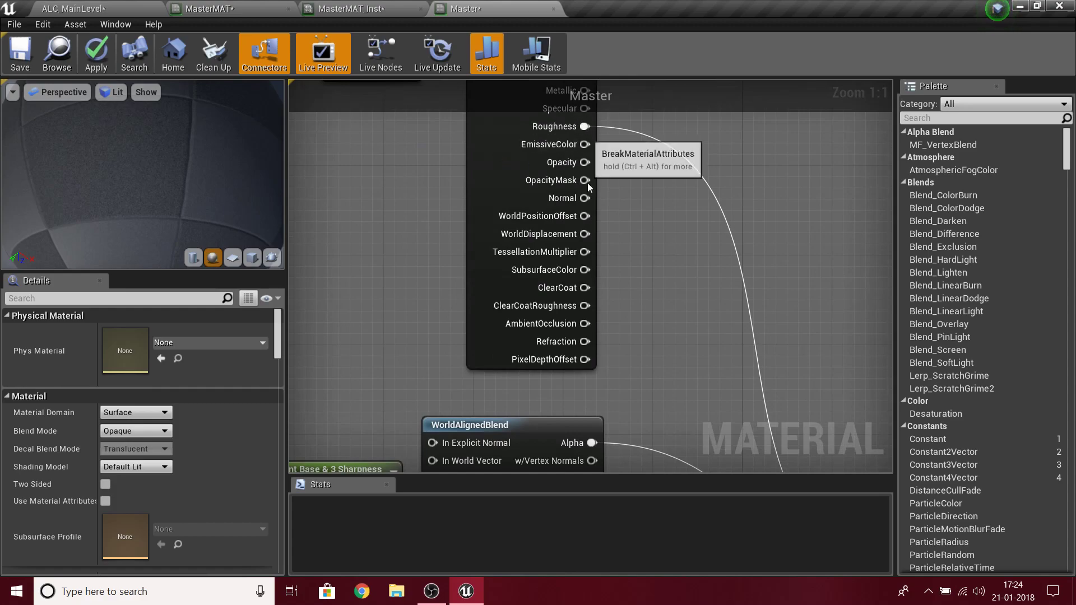
scroll(606, 225, down, 6)
right_drag(603, 340, 610, 214)
scroll(611, 214, up, 6)
right_drag(517, 199, 671, 461)
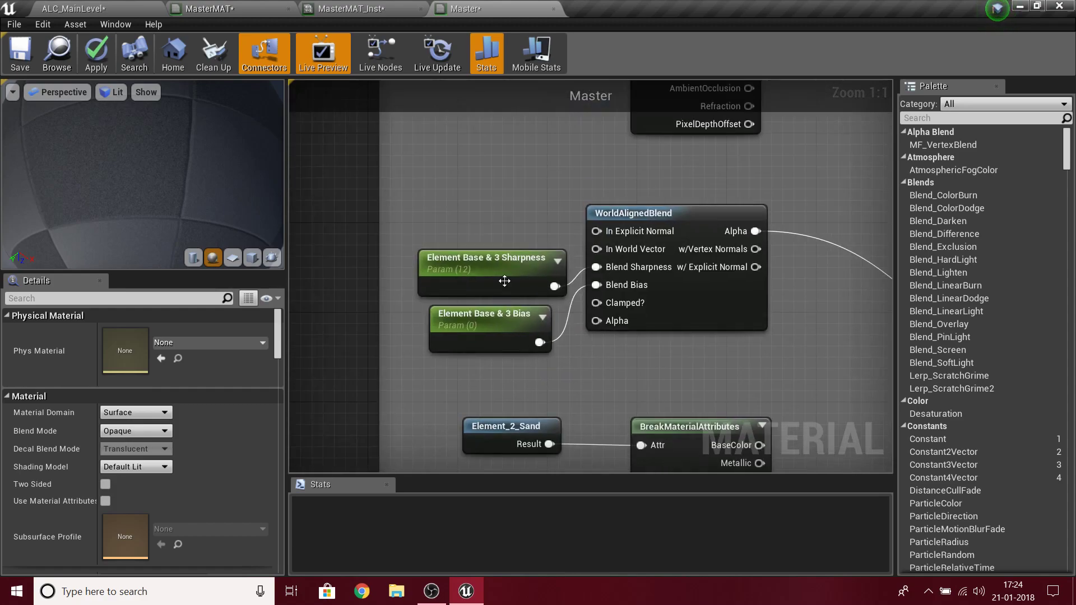
click(504, 281)
right_click(476, 146)
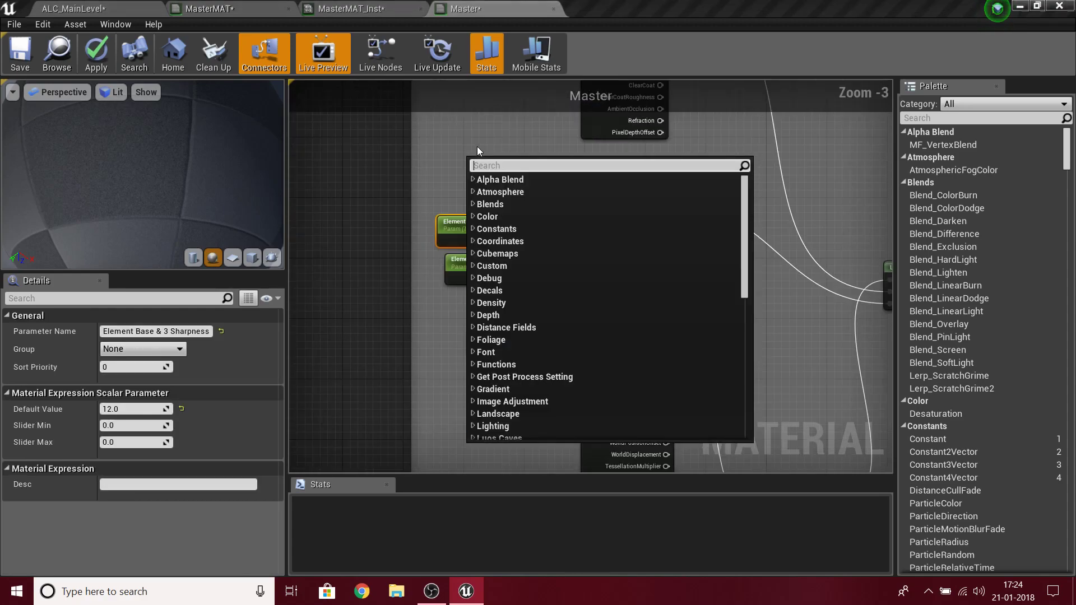
scroll(476, 146, down, 3)
right_drag(489, 160, 483, 470)
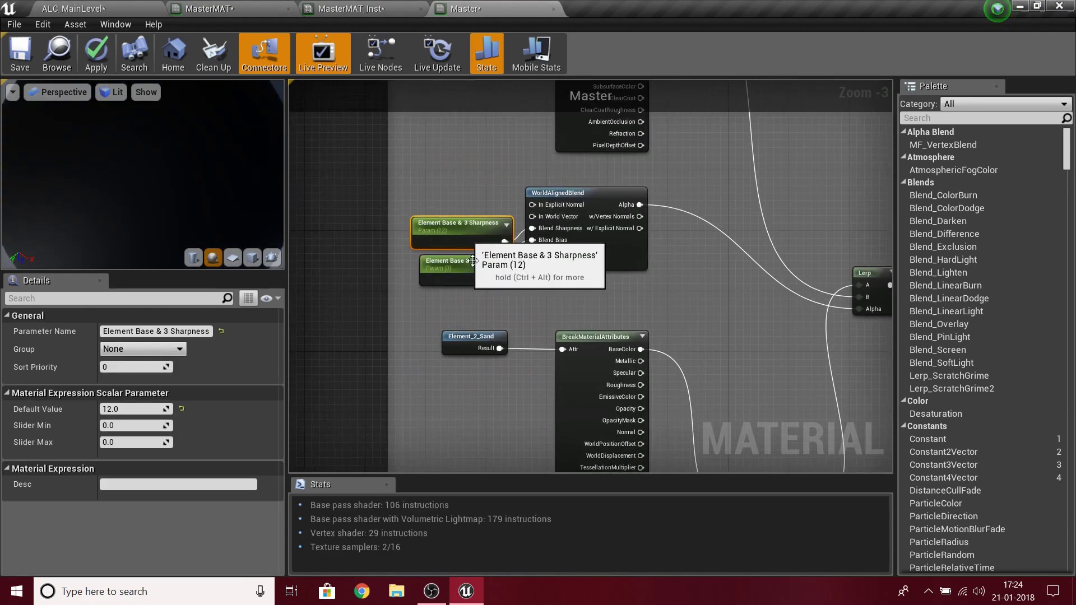
scroll(666, 280, down, 3)
mouse_move(764, 319)
right_down()
mouse_move(750, 291)
mouse_move(752, 306)
right_up()
click(529, 231)
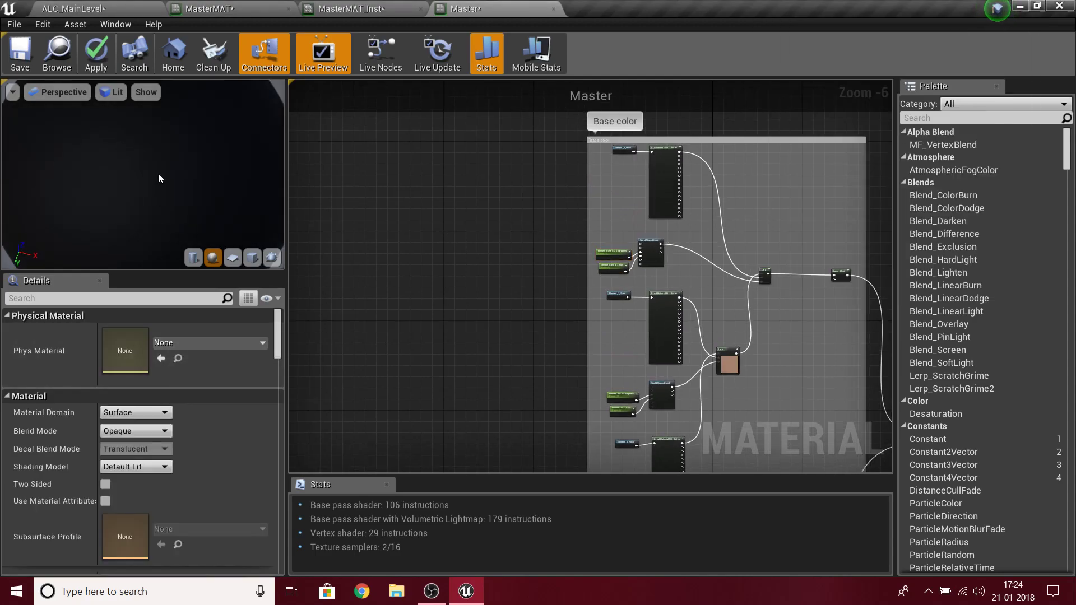
- Preview the material on a cylinder, switch back to the sphere, and reframe the preview so the whole sphere shows
click(193, 258)
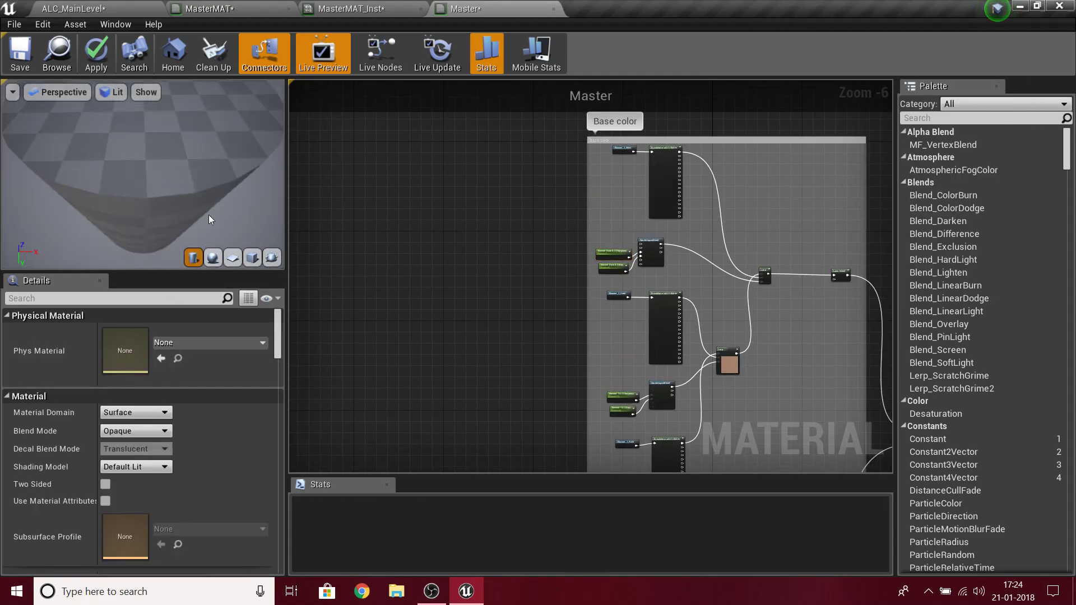
click(214, 259)
scroll(209, 172, down, 5)
scroll(515, 298, down, 2)
right_drag(498, 284, 470, 81)
drag(103, 186, 103, 115)
- Copy the entire Roughness comment group and paste the duplicate near its lower end
right_drag(468, 312, 448, 155)
drag(474, 128, 752, 442)
right_drag(779, 405, 757, 230)
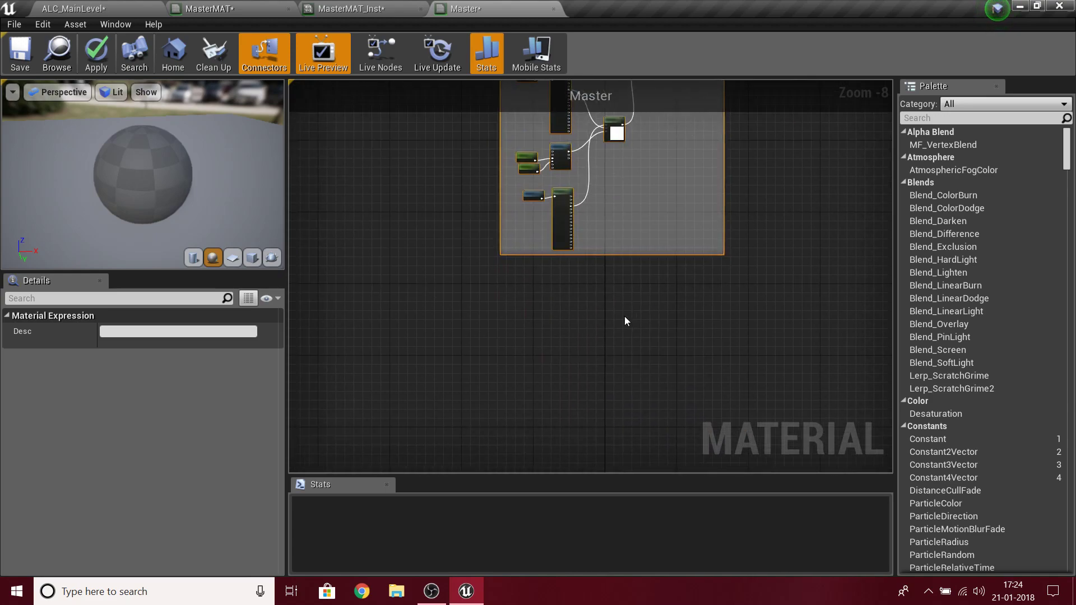
key(ctrl+v)
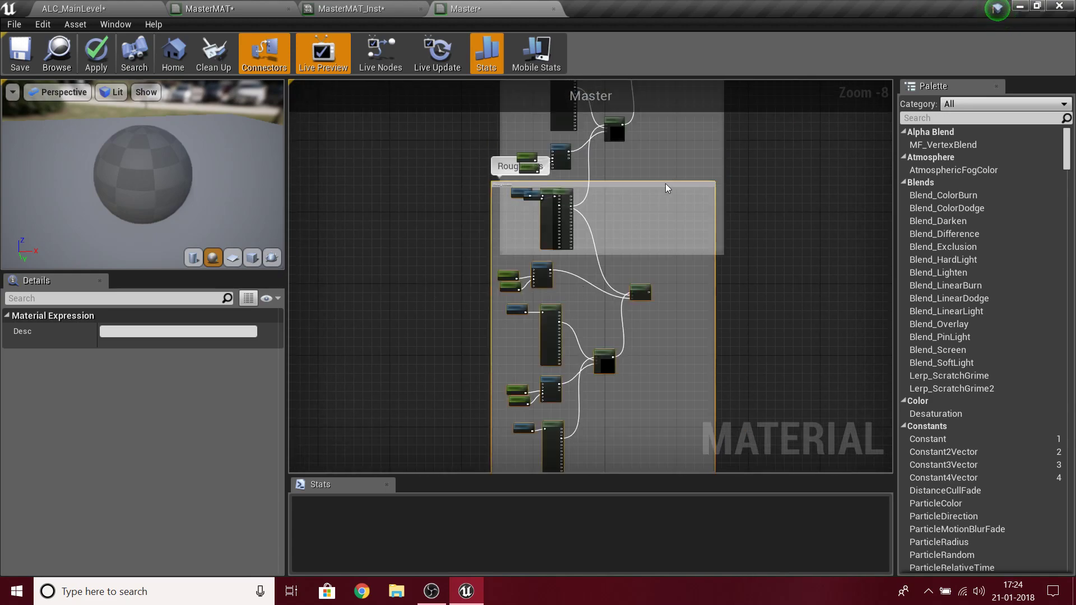
- Move the duplicated Roughness comment group down below the original Roughness group
right_click(785, 194)
scroll(776, 194, up, 5)
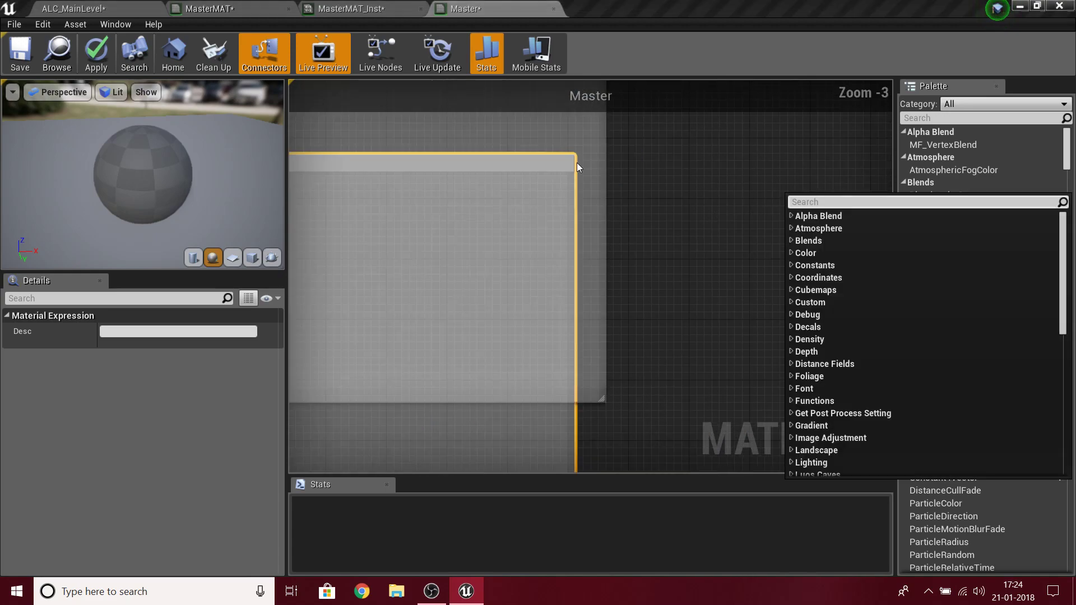
click(509, 167)
click(512, 164)
click(515, 161)
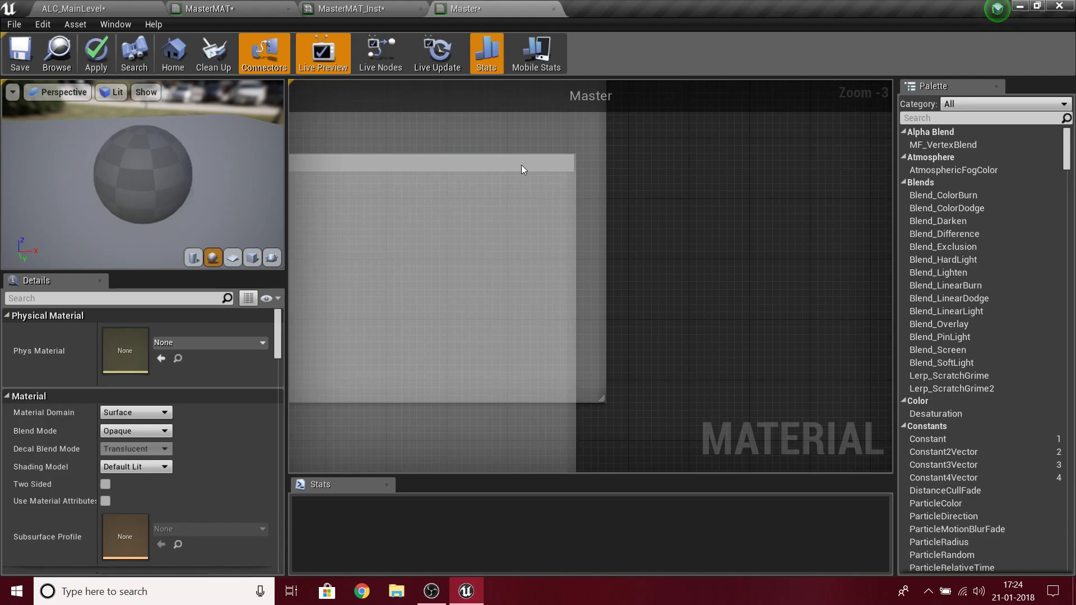
right_drag(626, 202, 888, 308)
scroll(649, 269, down, 3)
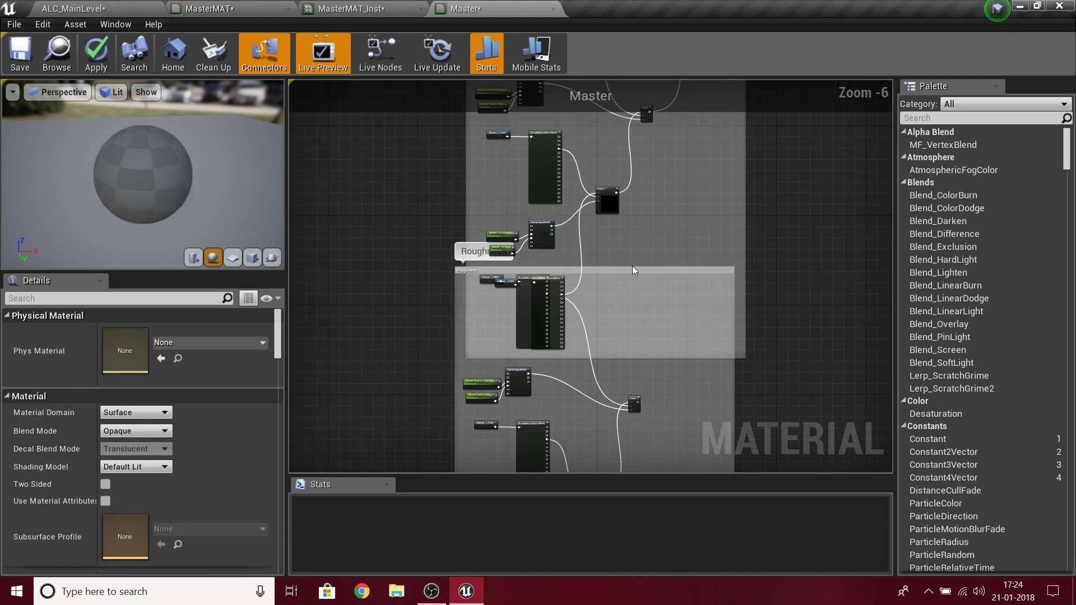
drag(643, 270, 657, 385)
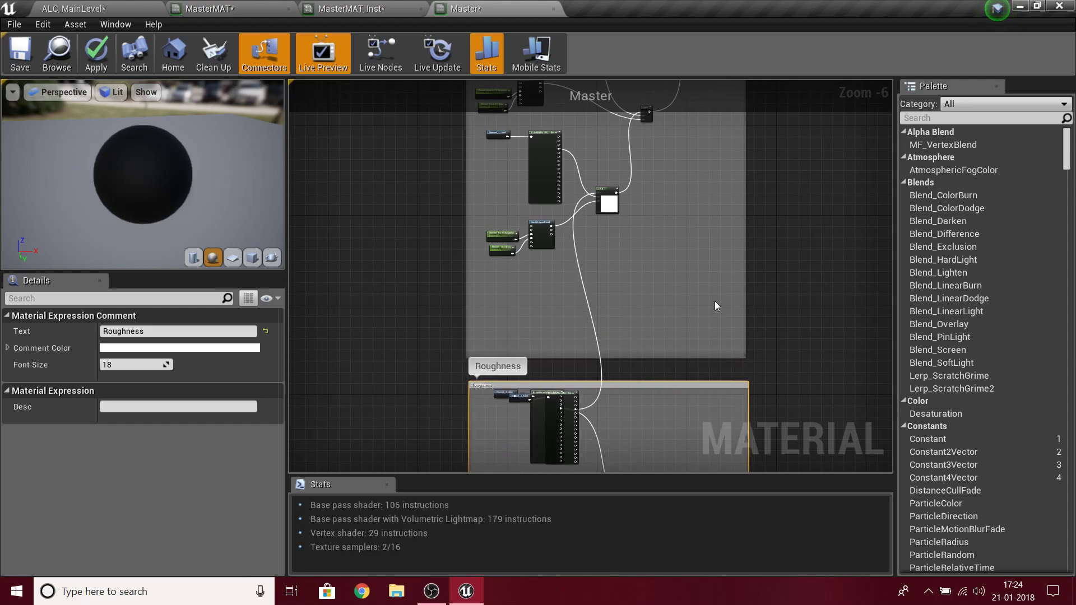
- Move the original Element_1_Rock node and its BreakMaterialAttributes out of the duplicate back under the original group's Element 1 & 2 parameters
right_drag(862, 388, 912, 235)
scroll(519, 317, up, 6)
click(567, 266)
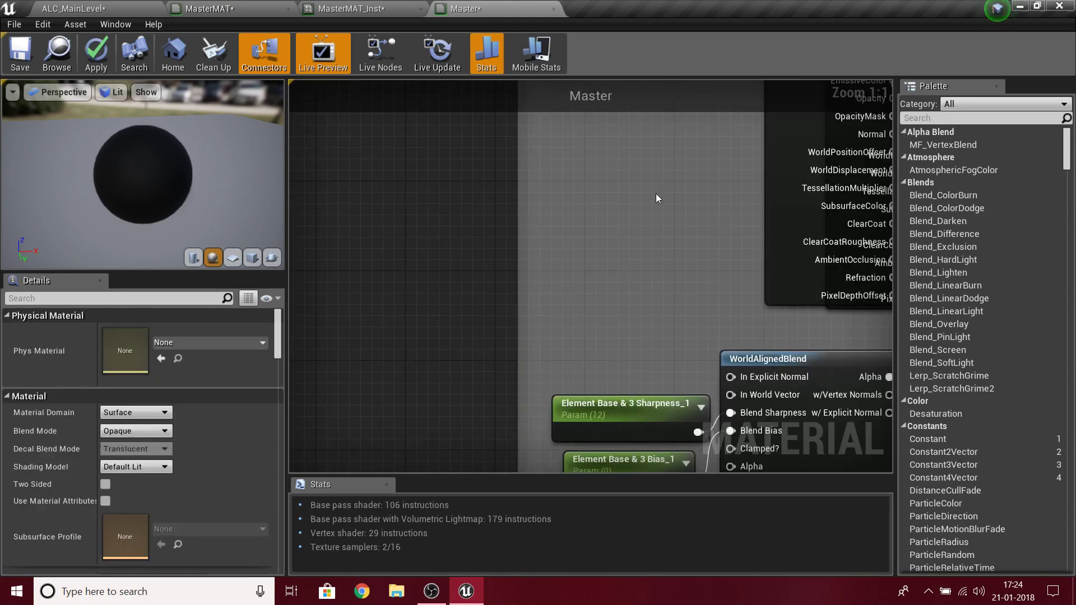
right_drag(657, 196, 531, 451)
click(588, 278)
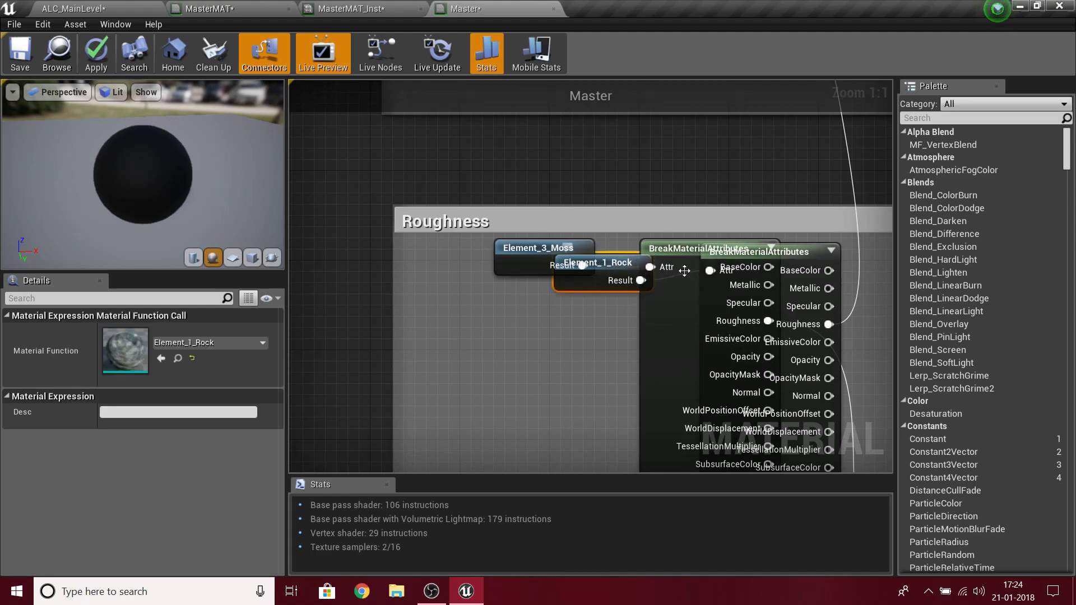
ctrl+click(792, 252)
drag(792, 251, 792, 3)
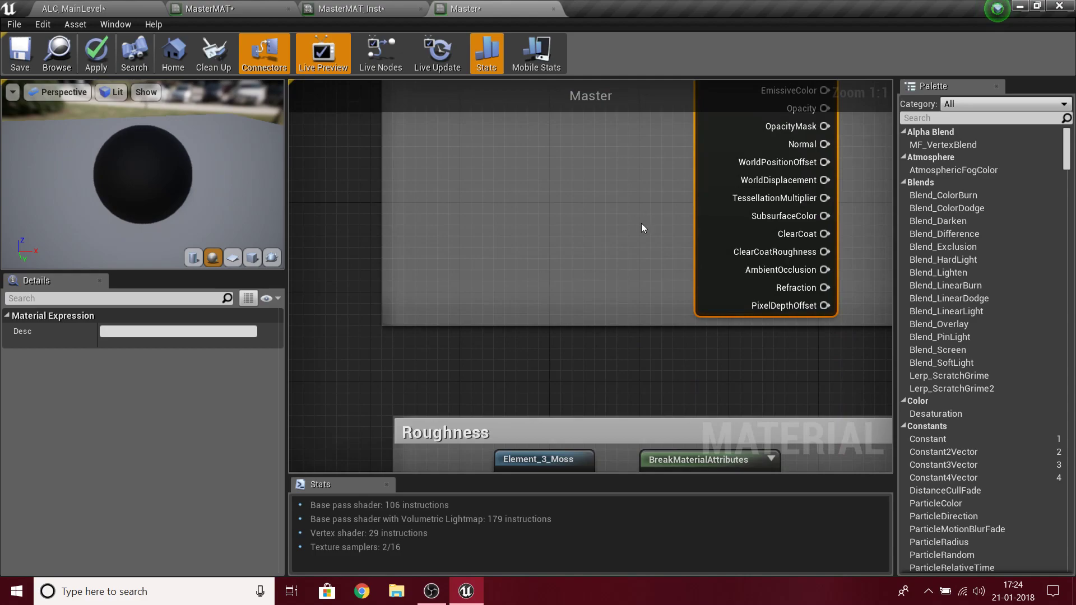
right_drag(641, 223, 531, 496)
drag(640, 276, 587, 226)
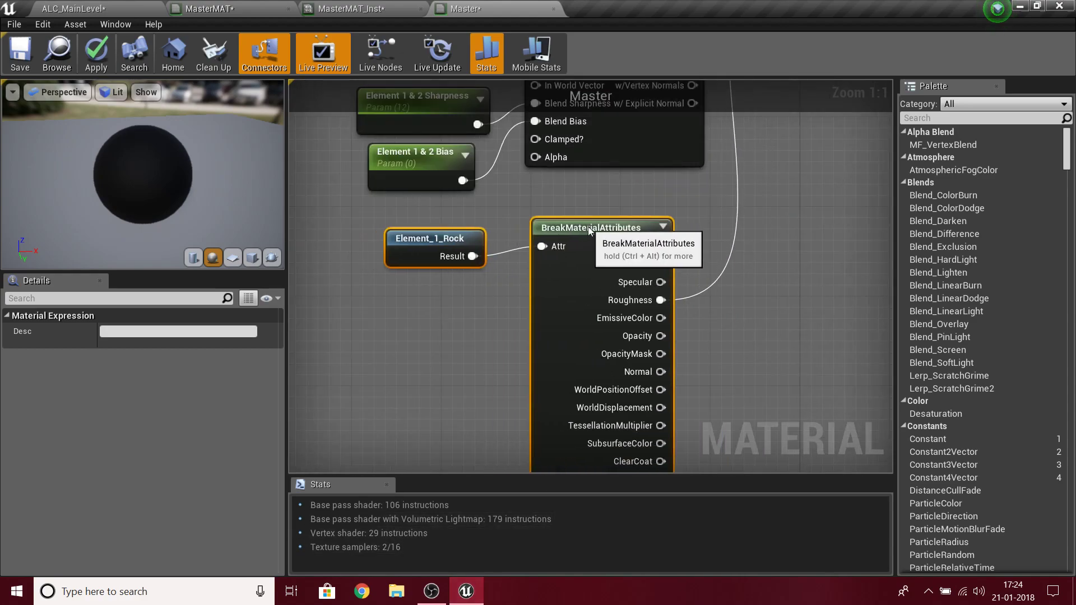
- Rename the duplicated Roughness comment to Normal and reroute its Element_3_Moss connection from the Roughness output to the Normal output
click(416, 361)
scroll(415, 361, down, 6)
right_drag(542, 408, 552, 255)
scroll(553, 256, up, 6)
right_drag(435, 462, 631, 217)
right_drag(498, 277, 736, 287)
click(452, 157)
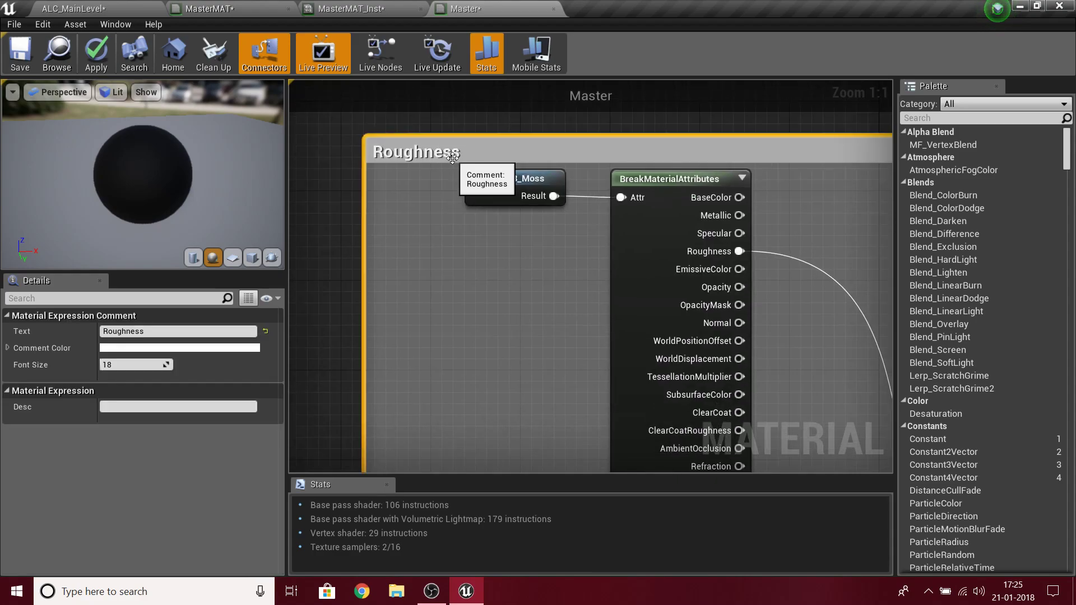
double_click(446, 158)
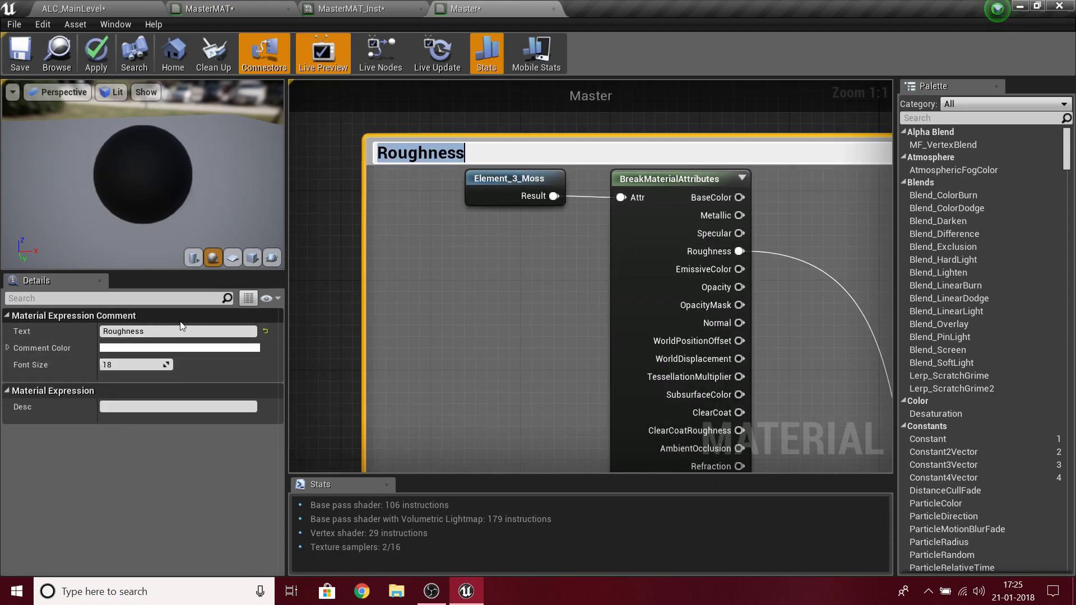
text(Normal)
key(Return)
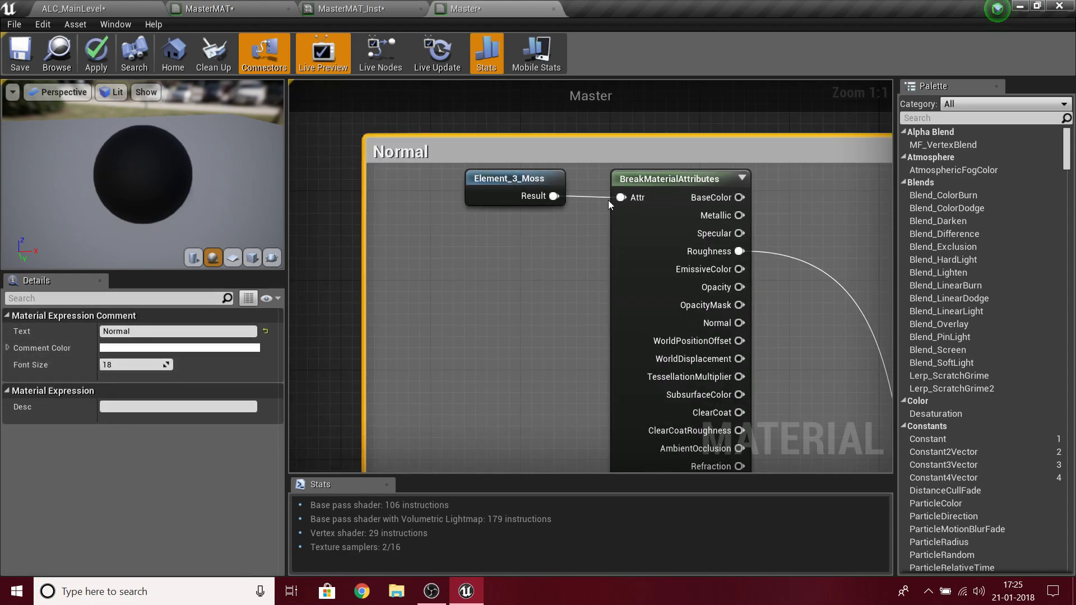
scroll(611, 225, down, 2)
ctrl+drag(707, 247, 710, 302)
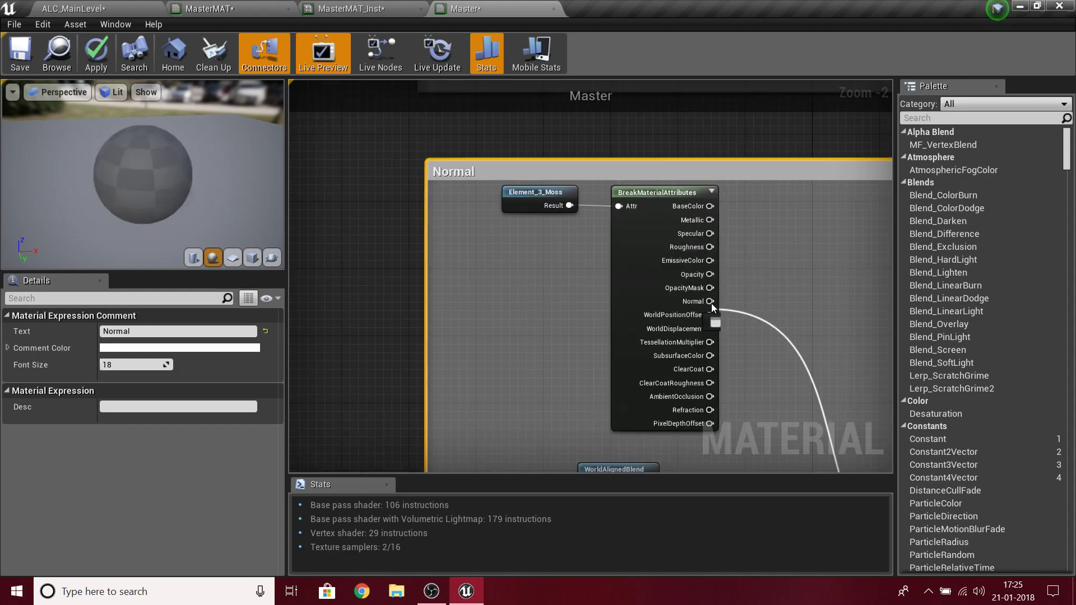
- Rename the Normal group's upper blend parameters to Element Base & 3 Sharpness and Element Base & 3 Bias, without the _1 suffix
right_drag(724, 325, 768, 104)
click(537, 311)
click(172, 331)
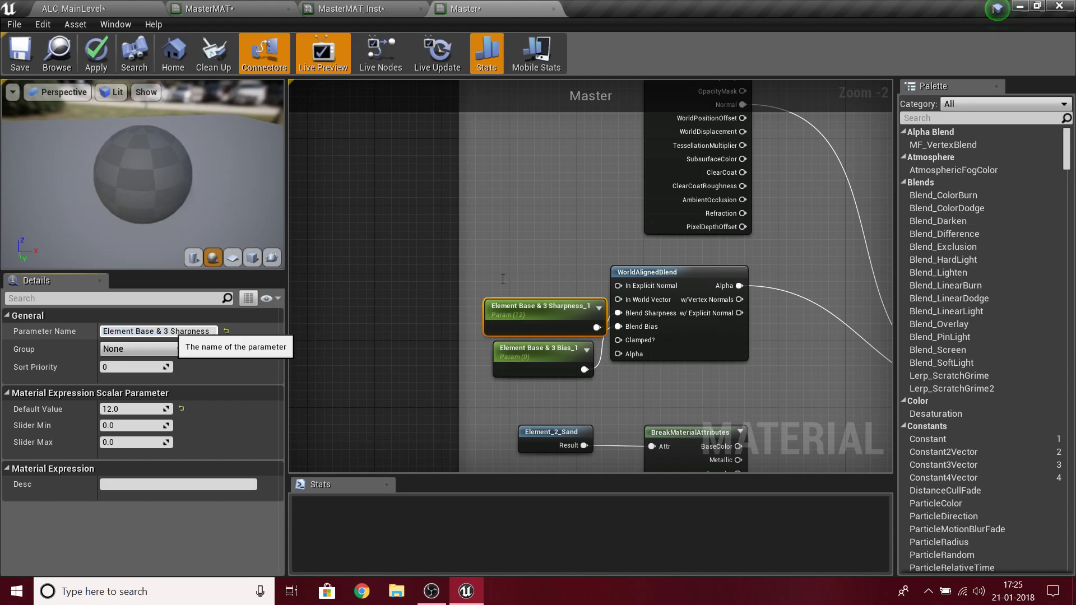
click(538, 352)
click(190, 331)
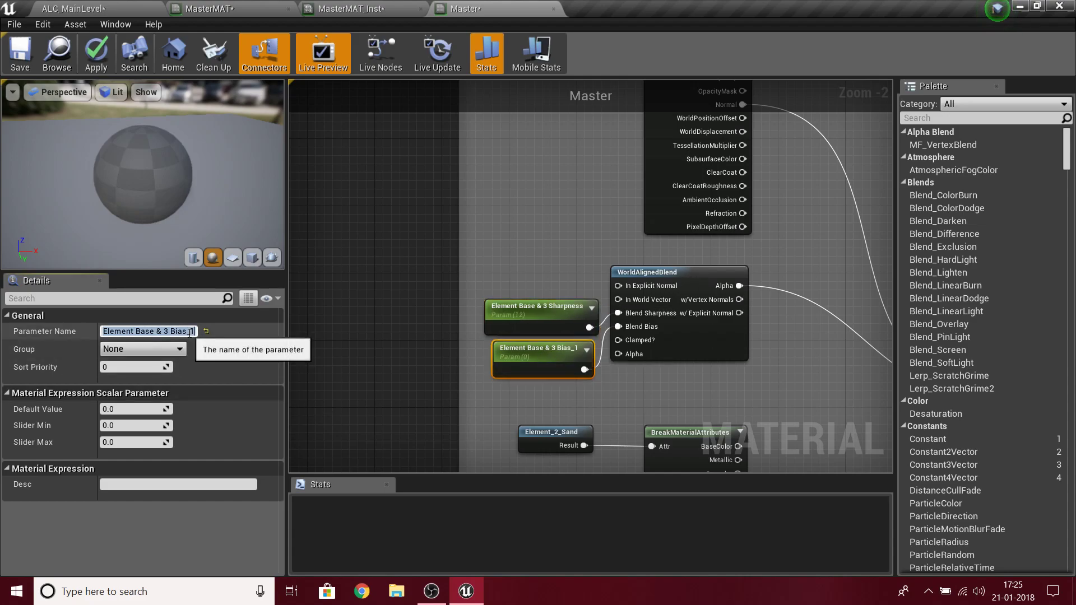
- Rename the Normal group's lower blend parameters to Element 1 & 2 Sharpness and Element 1 & 2 Bias, and space the two nodes apart
right_drag(736, 331, 727, 118)
right_drag(507, 359, 528, 163)
right_drag(579, 302, 581, 265)
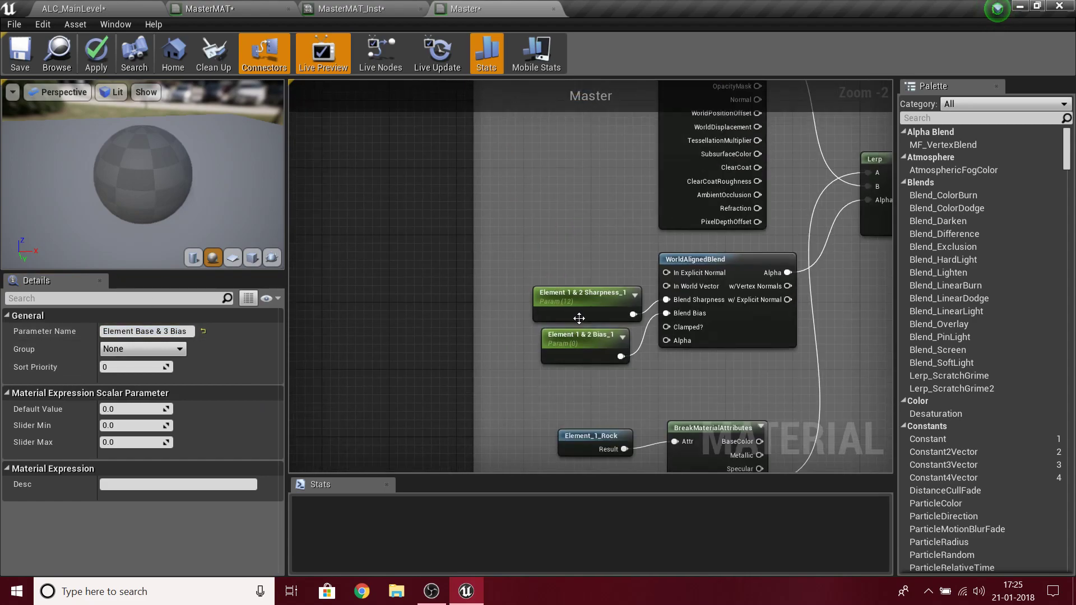
drag(577, 318, 569, 326)
click(178, 331)
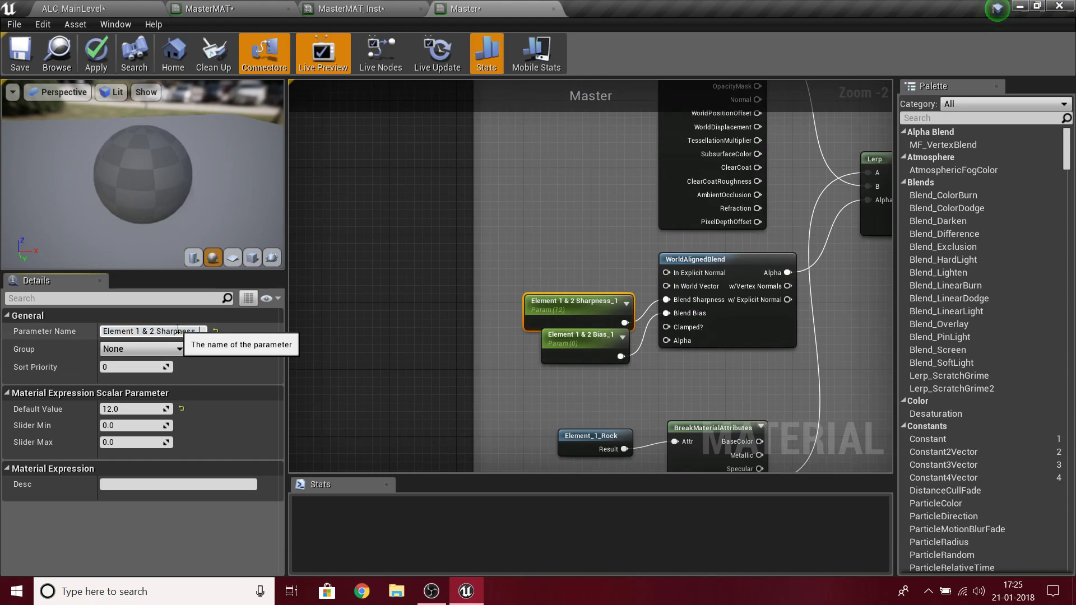
click(586, 353)
click(168, 331)
click(168, 332)
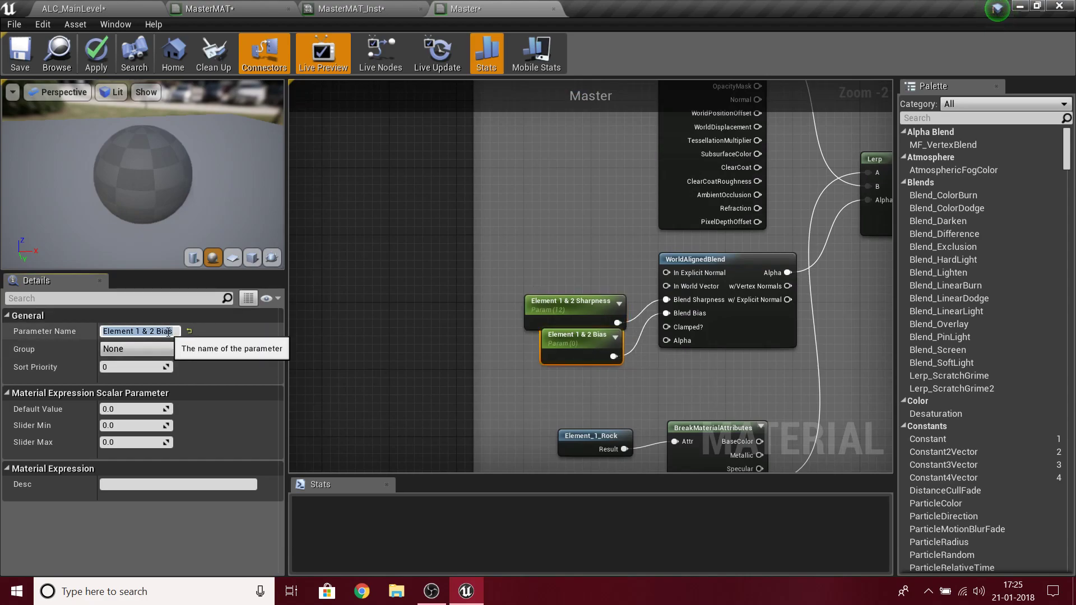
drag(585, 361, 586, 377)
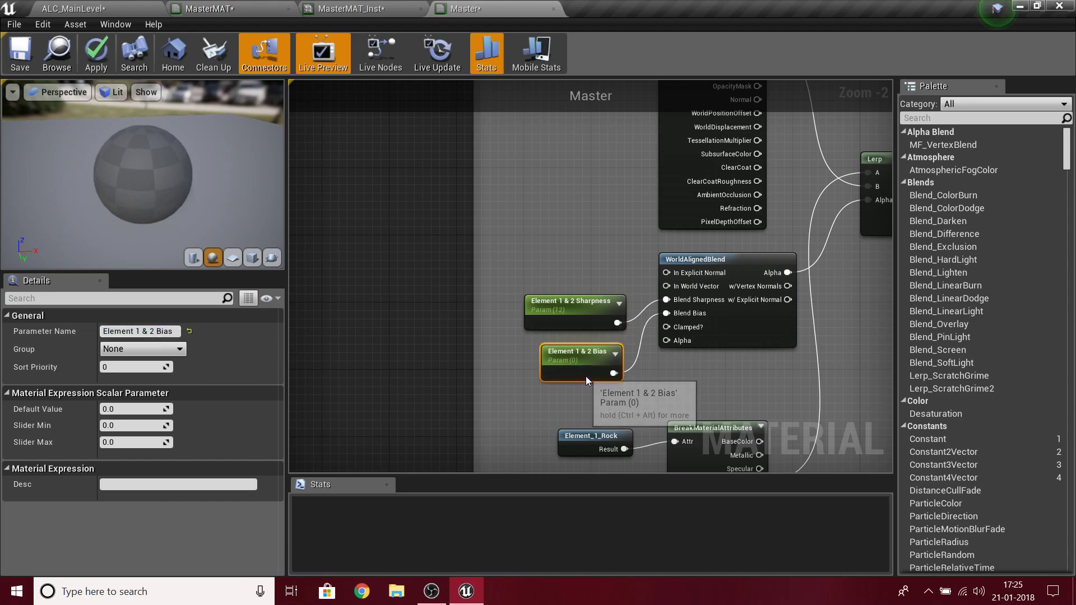
click(450, 375)
- Reroute the Normal group's Element_1_Rock and Element_2_Sand connections to the lower Lerp from their Roughness outputs to their Normal outputs
right_drag(853, 312, 626, 304)
scroll(633, 307, down, 3)
right_drag(644, 376, 674, 235)
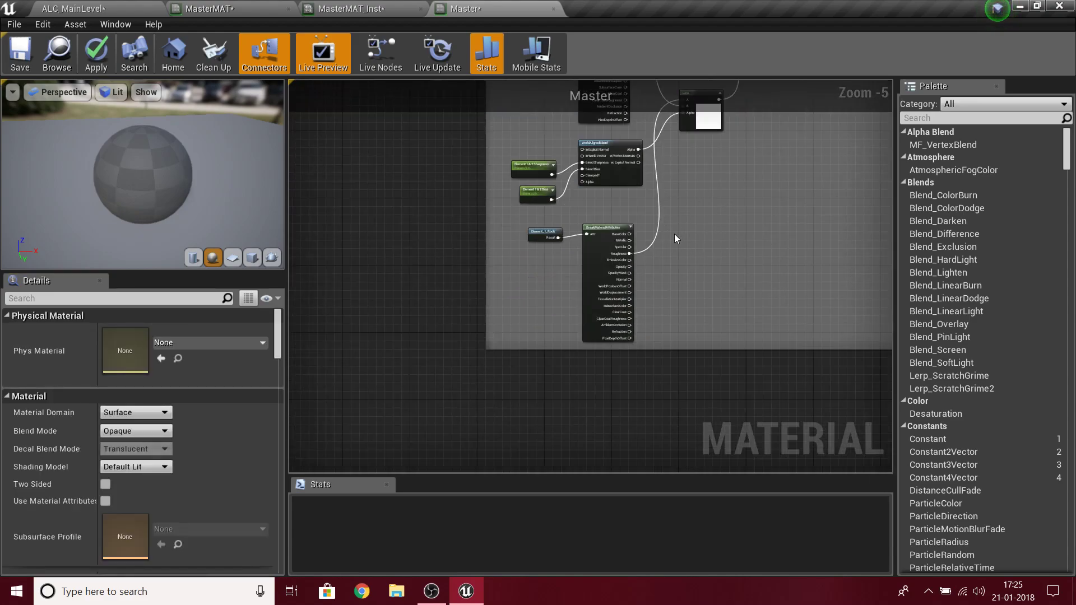
scroll(675, 234, up, 3)
ctrl+drag(590, 275, 587, 346)
drag(590, 332, 590, 332)
right_drag(695, 197, 643, 468)
scroll(583, 207, up, 1)
right_drag(584, 208, 577, 270)
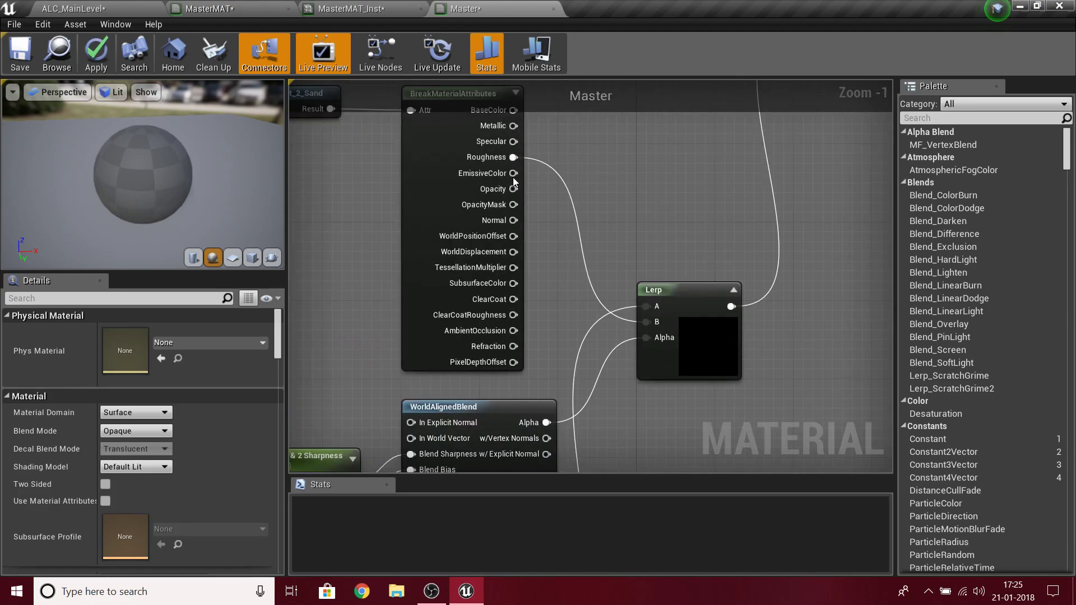
ctrl+drag(505, 157, 507, 220)
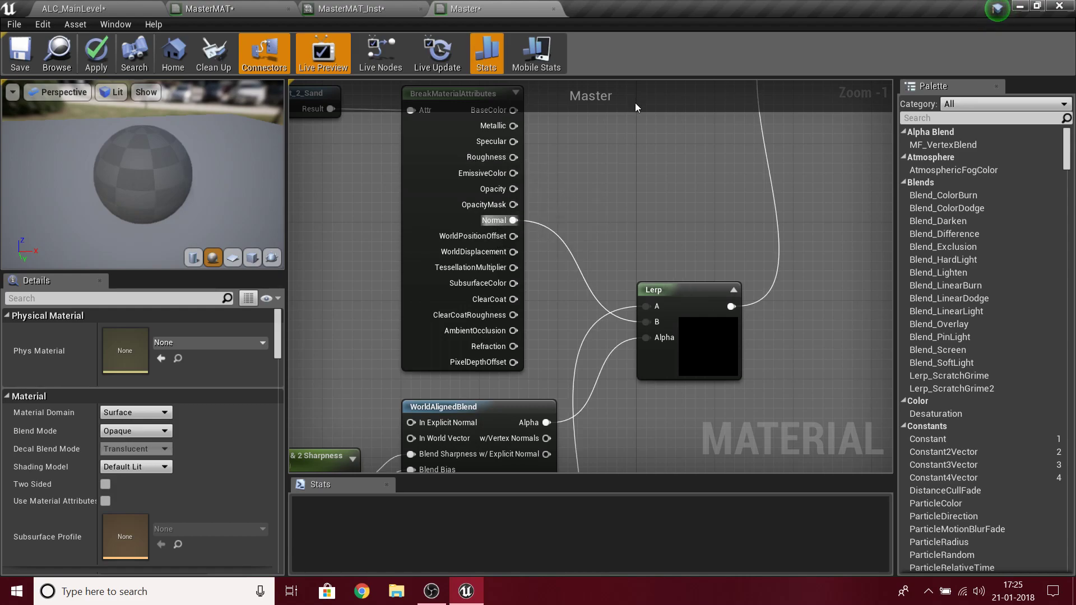
- Connect the output of the Normal group's final Lerp to the Normal input of the Master material node
scroll(673, 157, down, 6)
scroll(409, 234, up, 4)
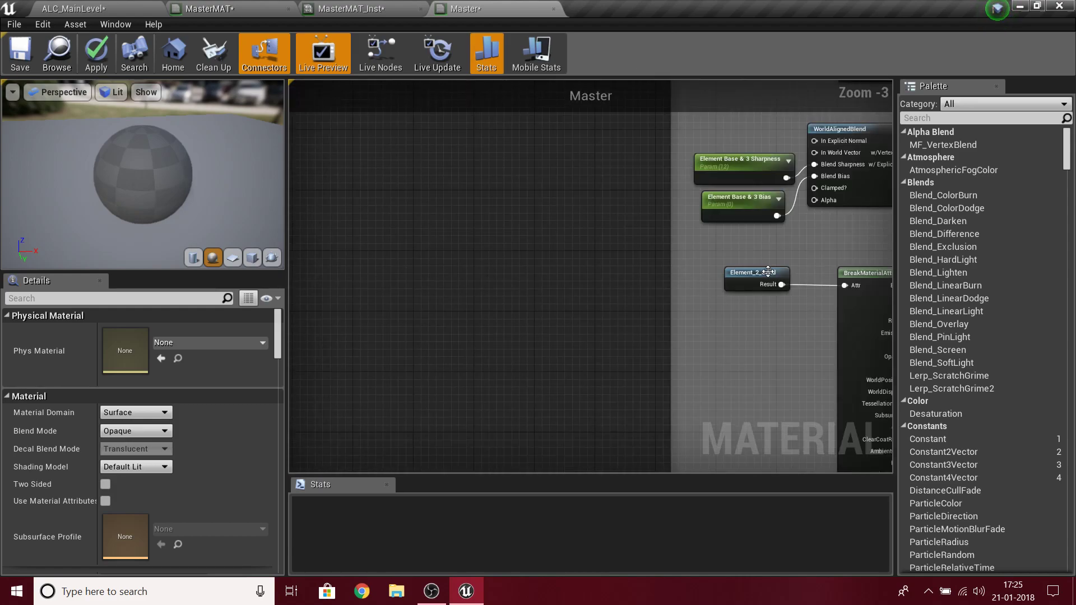
right_drag(621, 302, 369, 299)
scroll(789, 311, up, 1)
right_drag(758, 353, 507, 447)
drag(531, 346, 579, 230)
scroll(753, 150, down, 4)
scroll(711, 149, up, 4)
scroll(578, 230, down, 6)
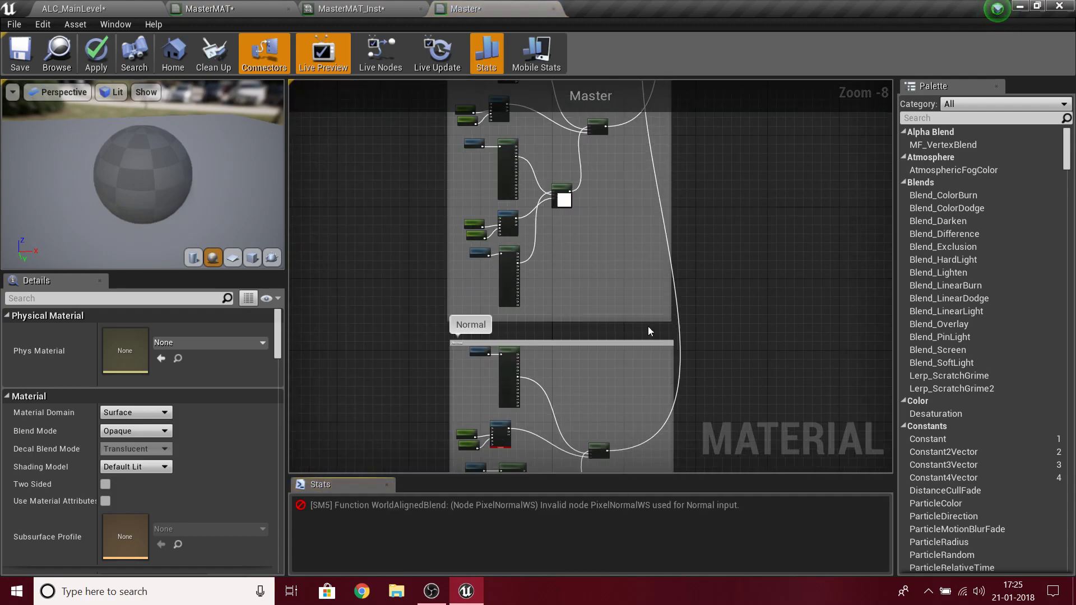
- Reroute the Lerp alpha connections of both WorldAlignedBlend nodes in the Normal group from Alpha to w/ Explicit Normal
right_drag(676, 459, 759, 173)
scroll(588, 352, up, 7)
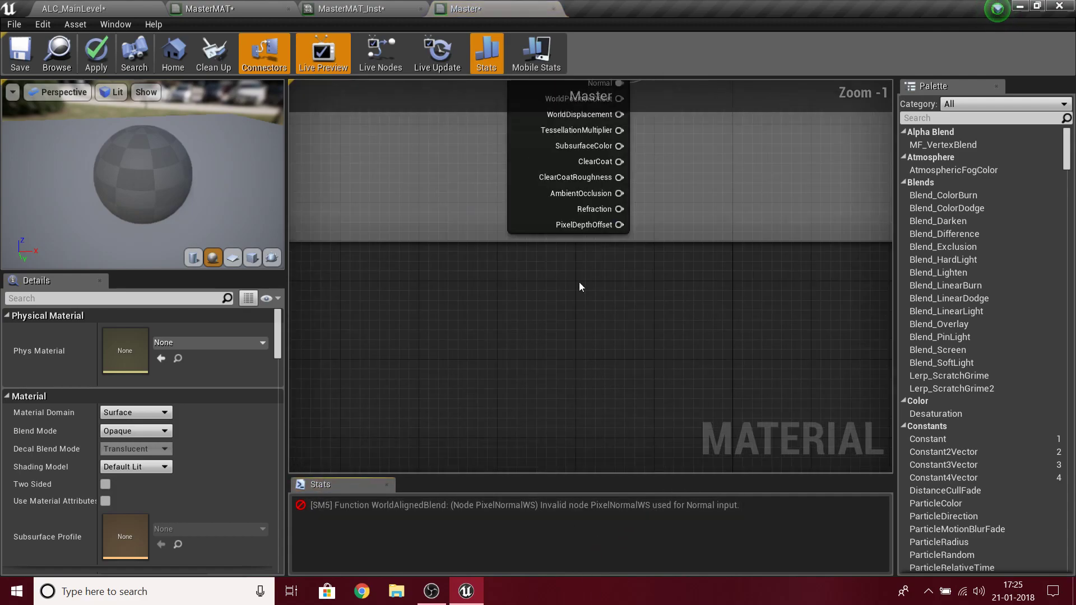
right_drag(577, 140, 651, 473)
right_drag(709, 141, 673, 252)
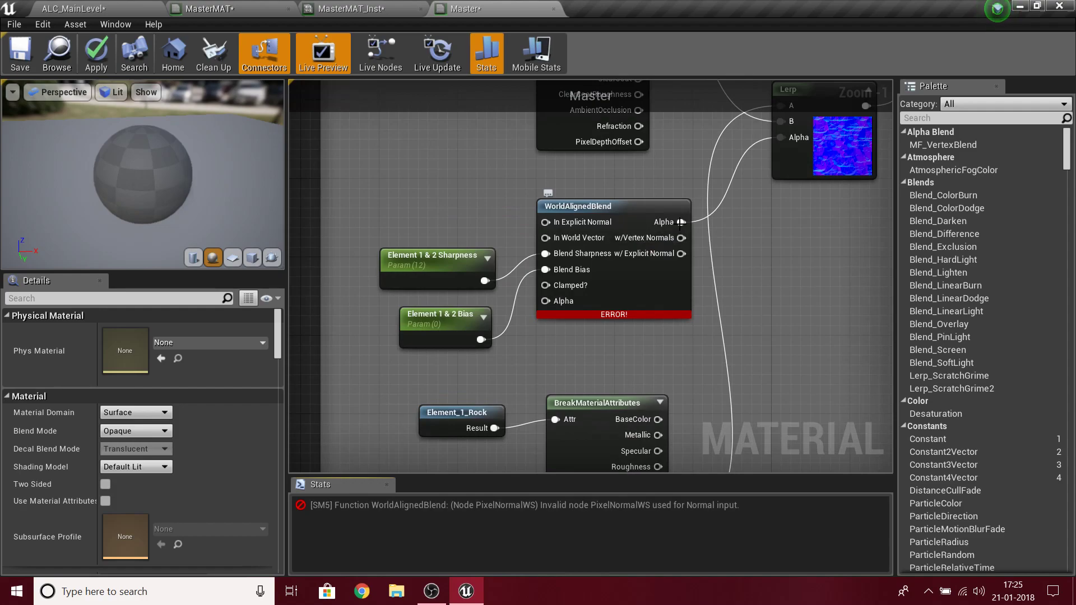
right_drag(721, 190, 649, 219)
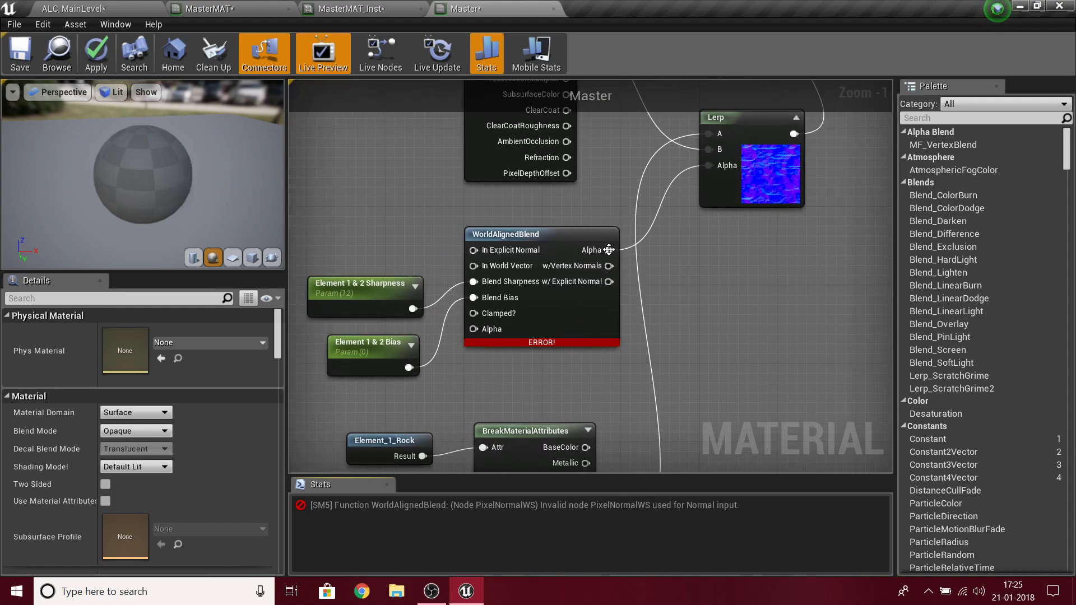
click(600, 294)
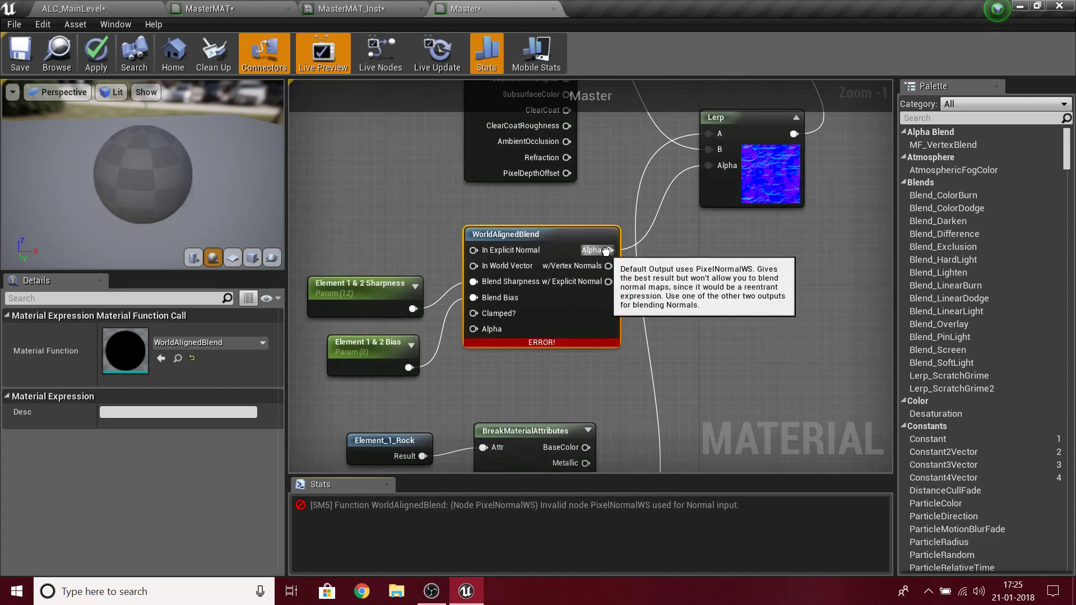
right_drag(624, 121, 618, 303)
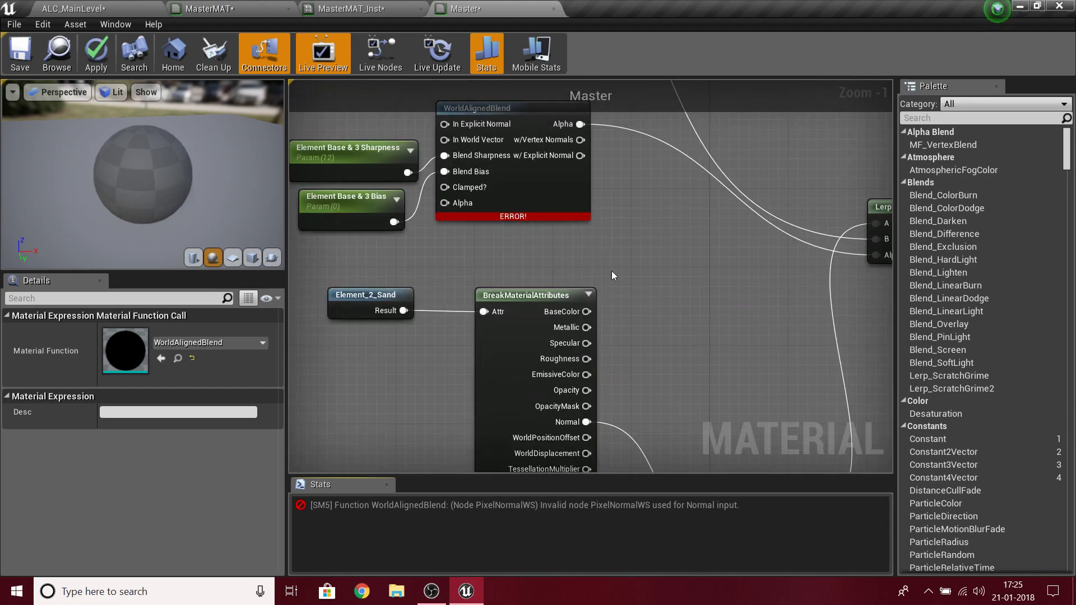
ctrl+drag(577, 124, 578, 157)
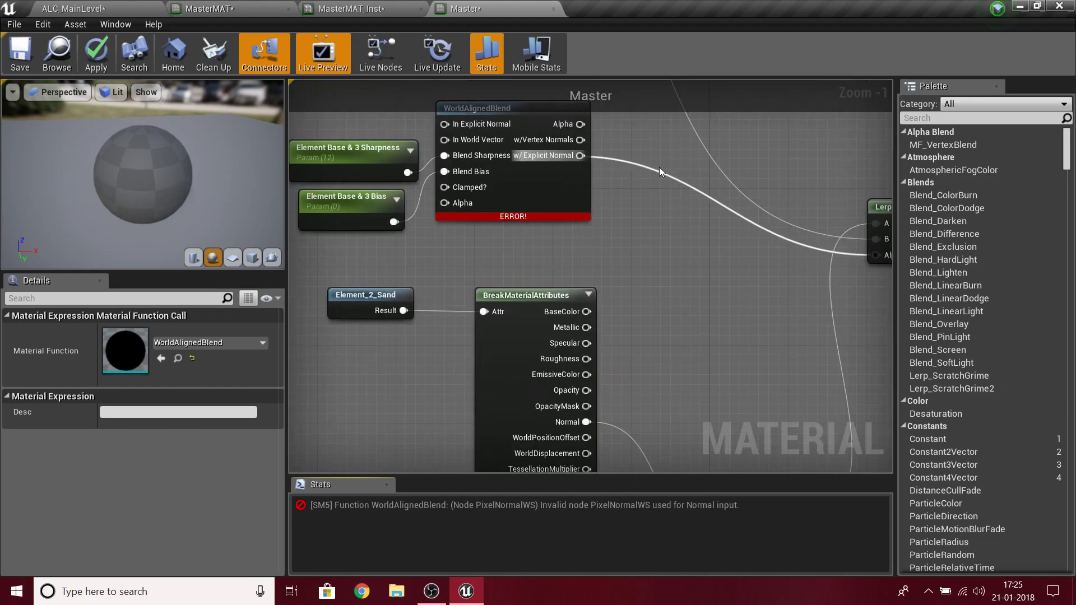
- Review the Base color, Roughness and Normal groups, and examine the material's surface up close on the preview sphere
scroll(640, 179, down, 7)
right_drag(634, 255, 627, 137)
click(643, 307)
scroll(772, 255, up, 4)
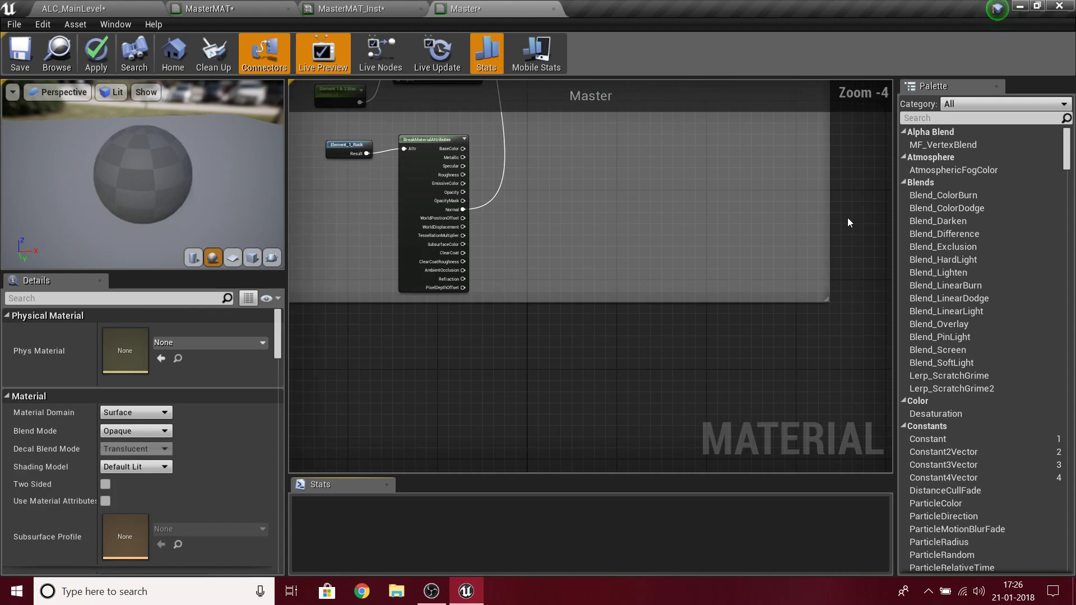
right_drag(847, 218, 727, 367)
scroll(724, 369, down, 4)
scroll(700, 303, down, 4)
scroll(698, 301, up, 2)
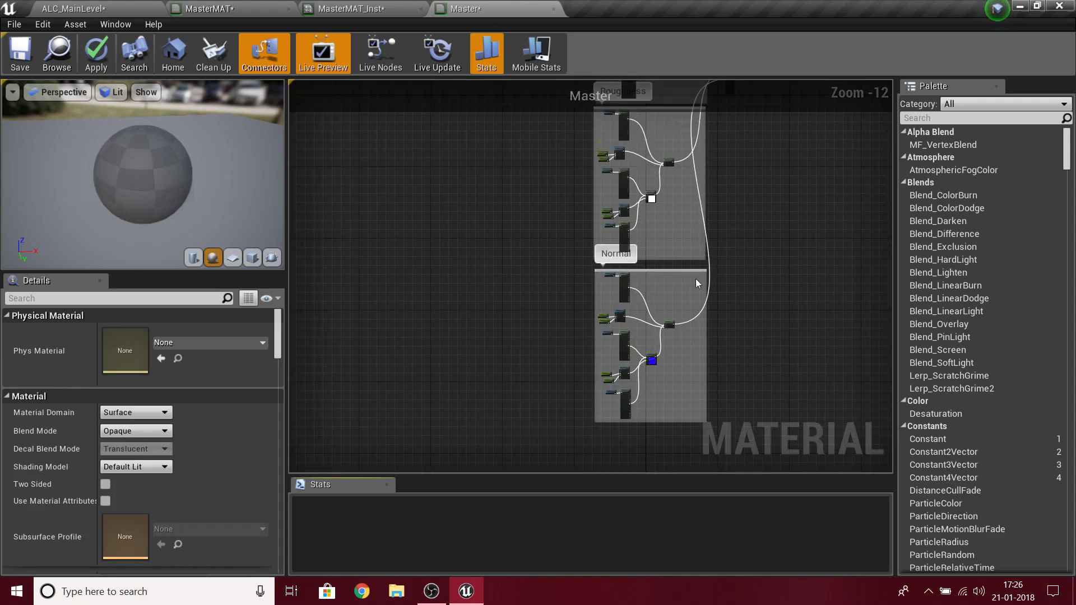
right_drag(675, 256, 659, 441)
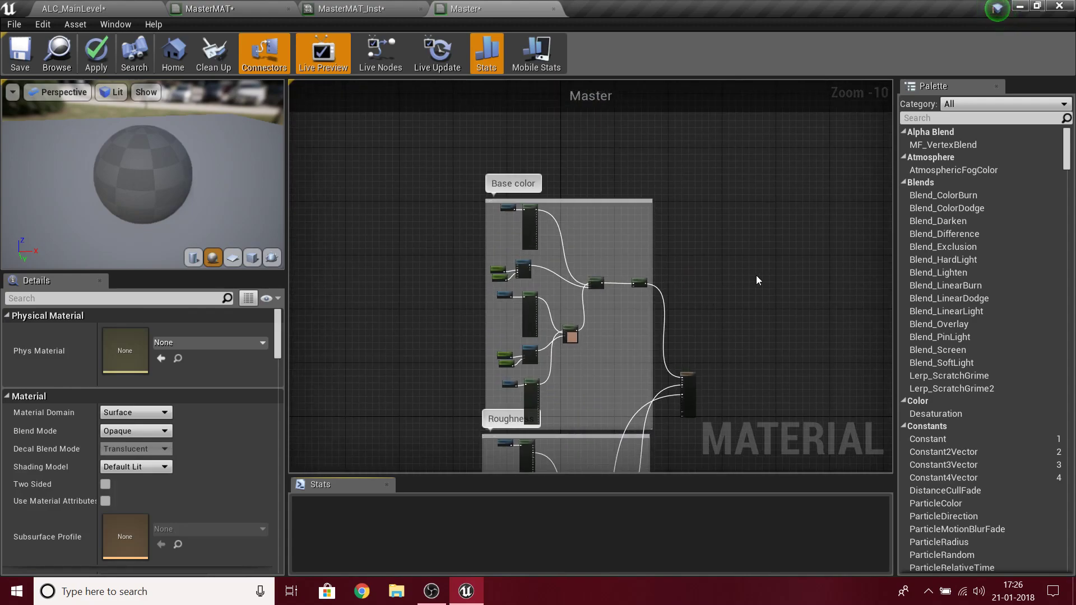
scroll(756, 280, up, 2)
right_drag(738, 352, 714, 243)
scroll(637, 243, up, 3)
right_drag(637, 243, 810, 471)
drag(121, 239, 190, 187)
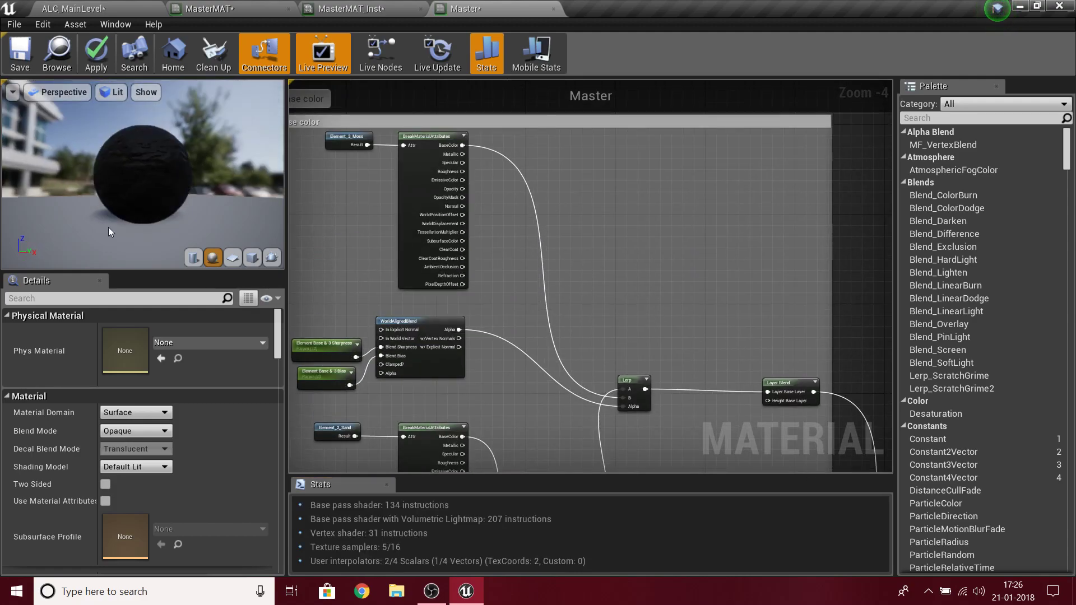
scroll(109, 152, up, 4)
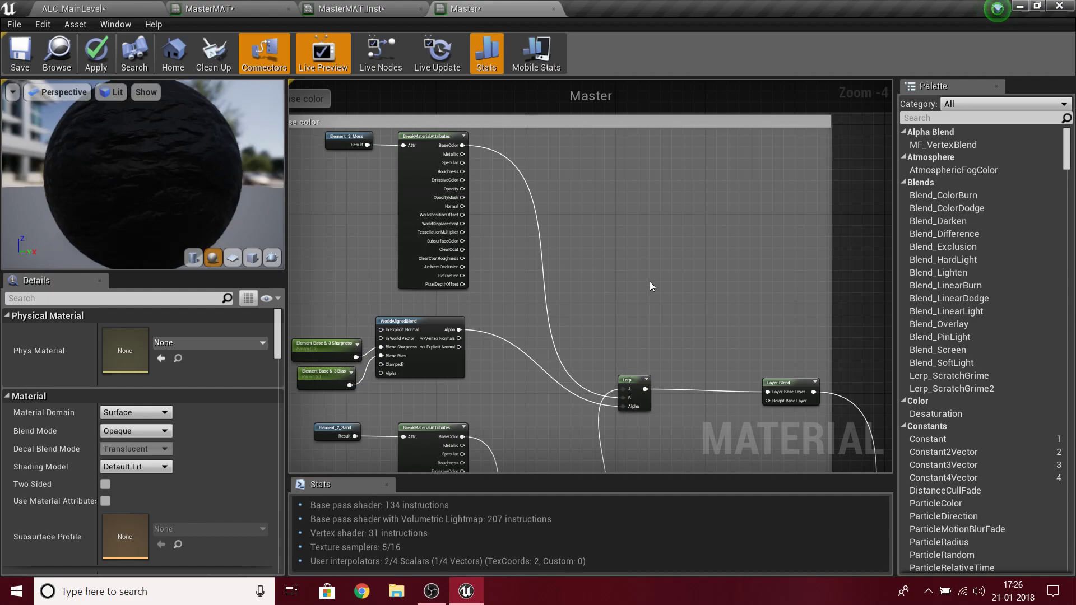
- Set the Preview Weight of the Layer Blend node's Base Layer to 1.0 and view the preview sphere from another angle
scroll(647, 277, up, 3)
right_drag(700, 353, 590, 226)
click(760, 330)
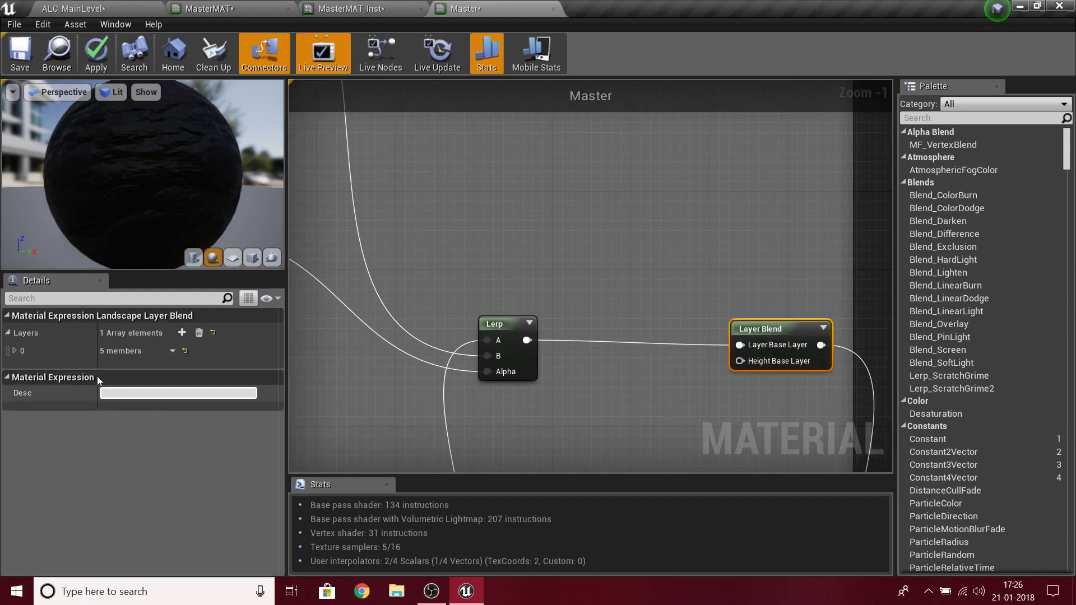
click(16, 352)
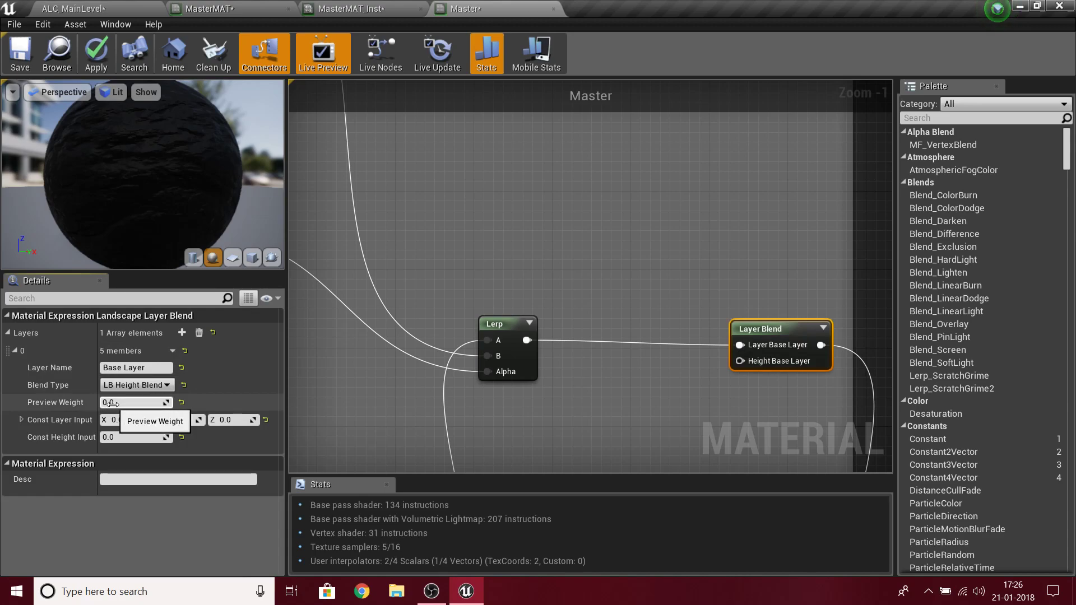
key(Return)
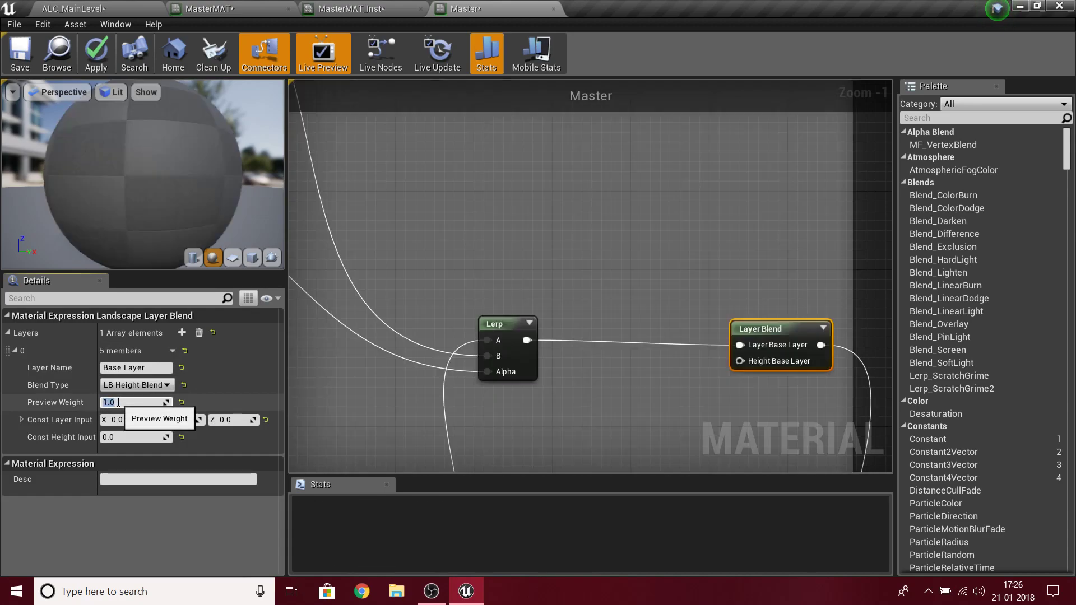
click(14, 351)
drag(167, 177, 106, 224)
scroll(114, 177, up, 3)
scroll(112, 178, down, 6)
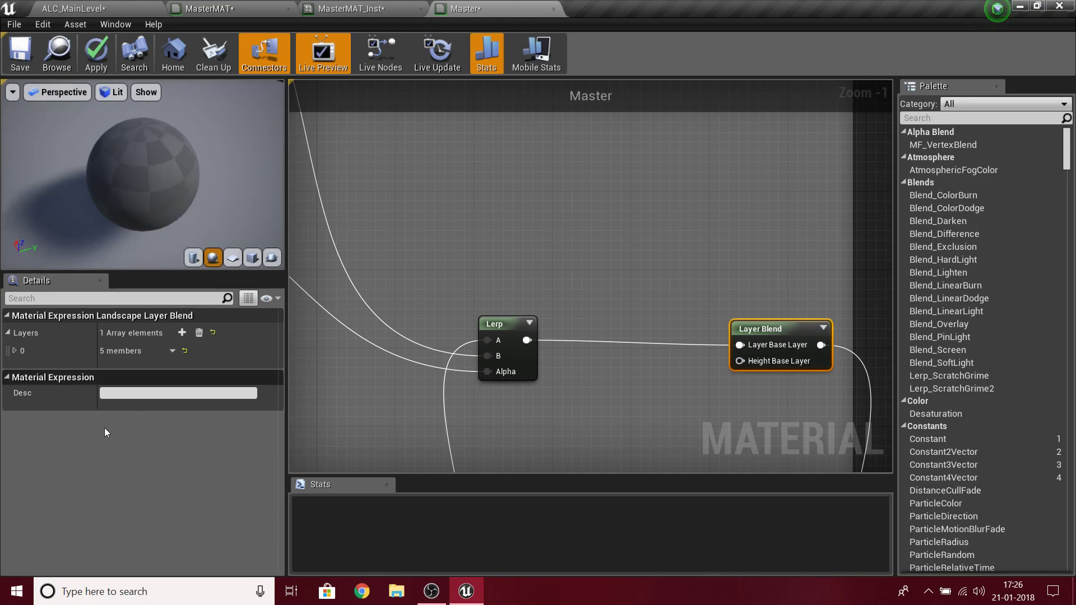
- Add a second layer named Mask to the Base color group's Layer Blend node
click(182, 332)
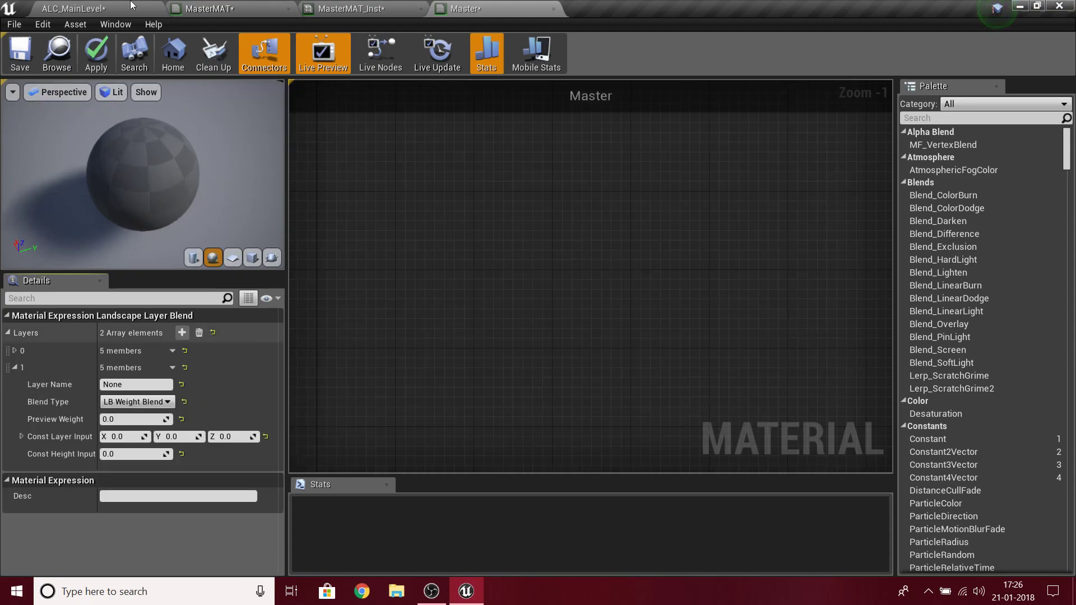
click(134, 384)
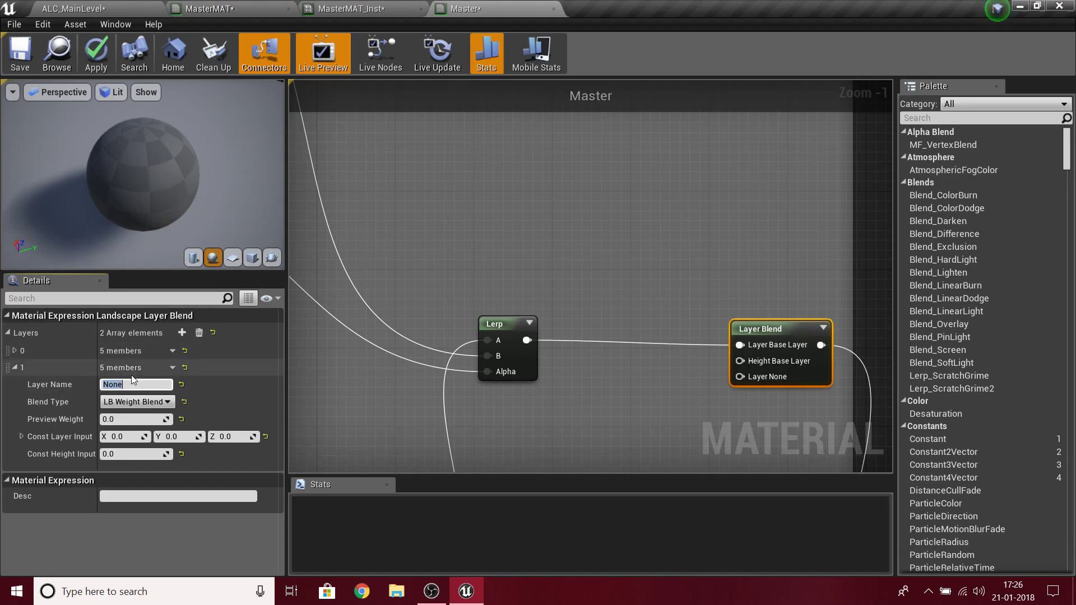
key(Return)
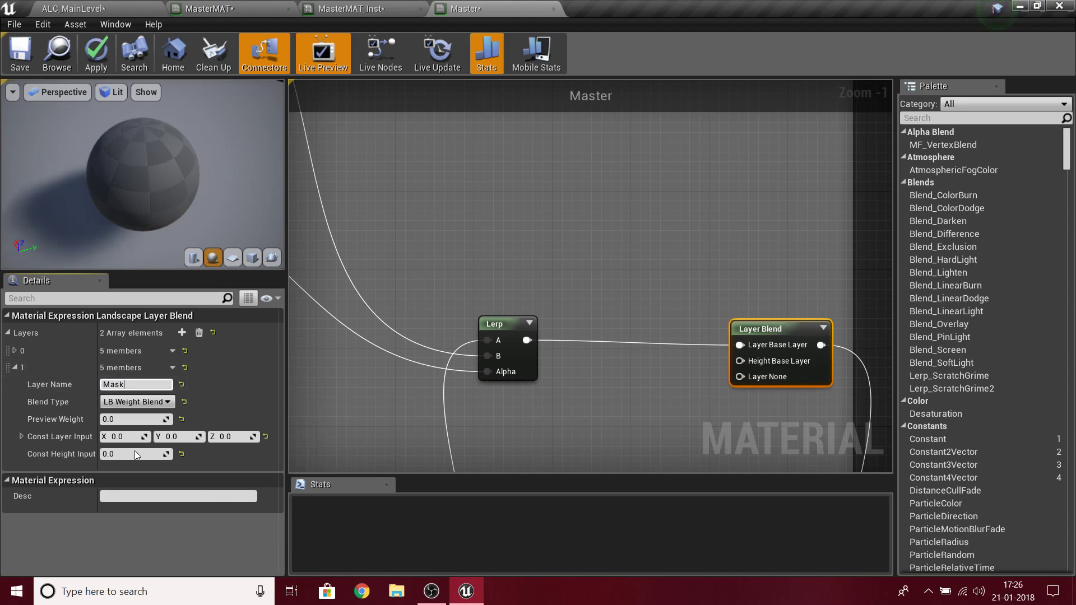
click(744, 425)
click(794, 328)
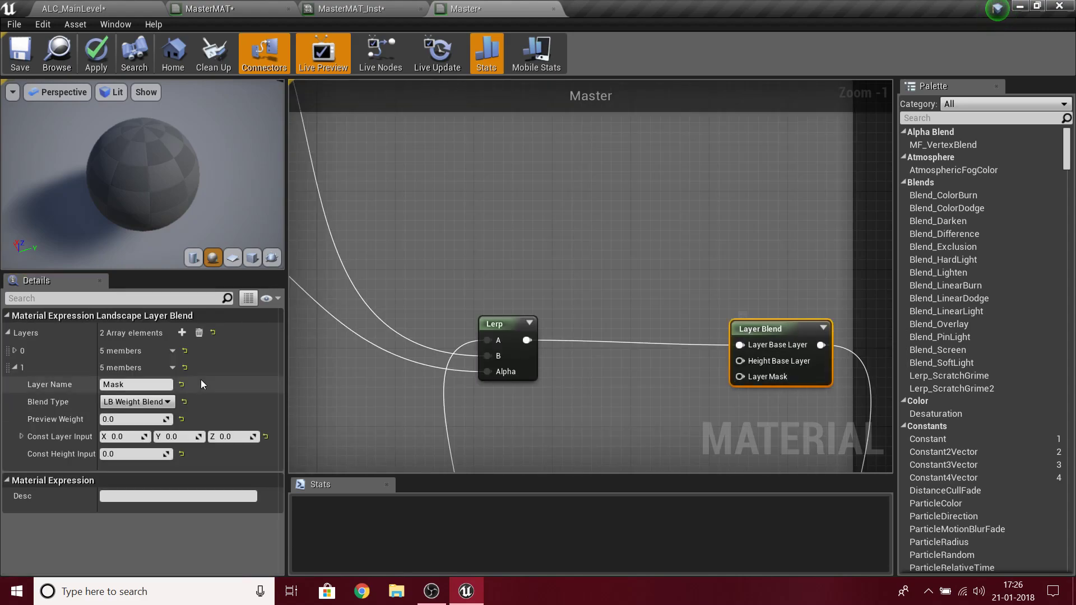
drag(42, 219, 134, 221)
right_drag(688, 191, 676, 321)
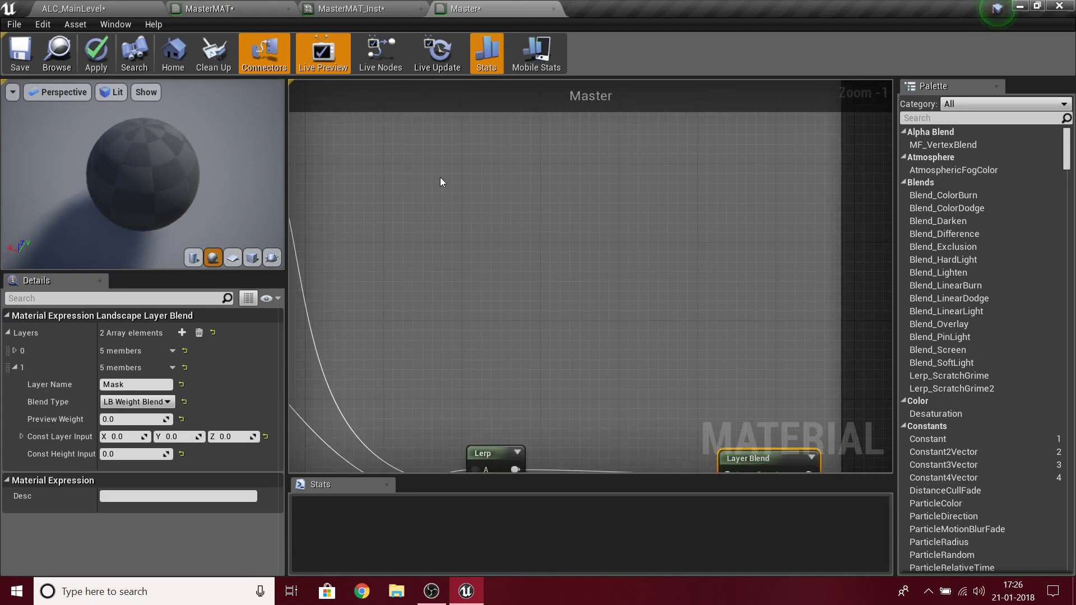
- Switch to the main level editor and open the Mask material function from the MAT_Functions folder
click(104, 6)
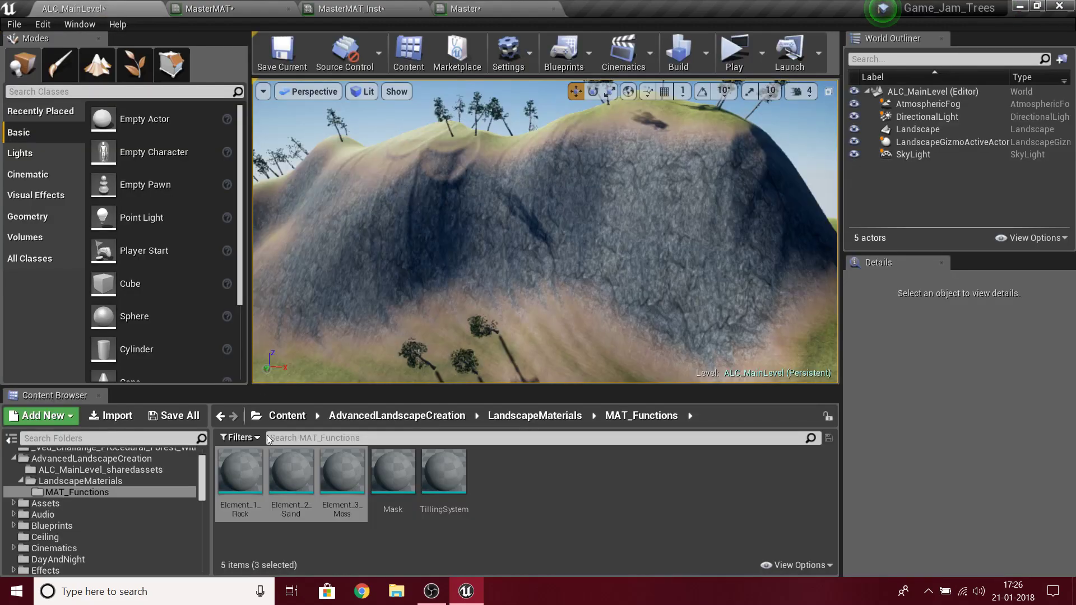
click(506, 418)
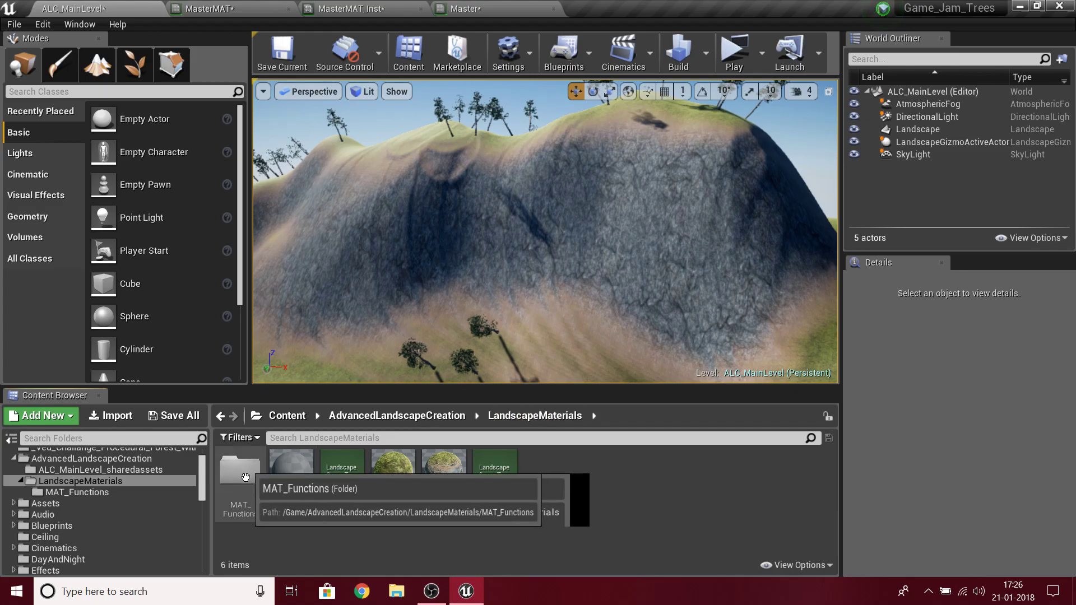
double_click(259, 501)
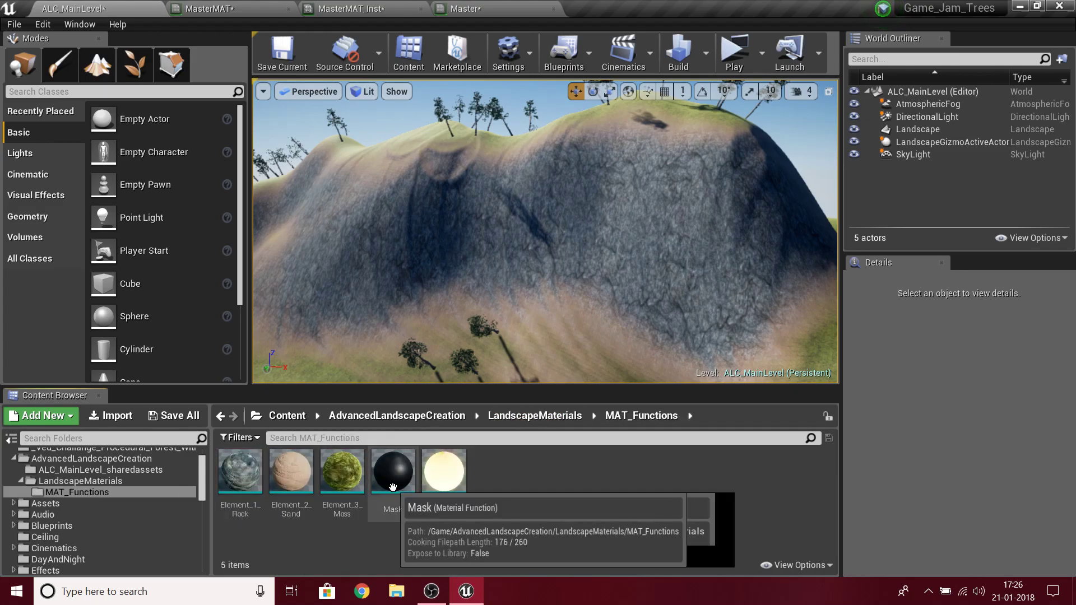
right_click(412, 547)
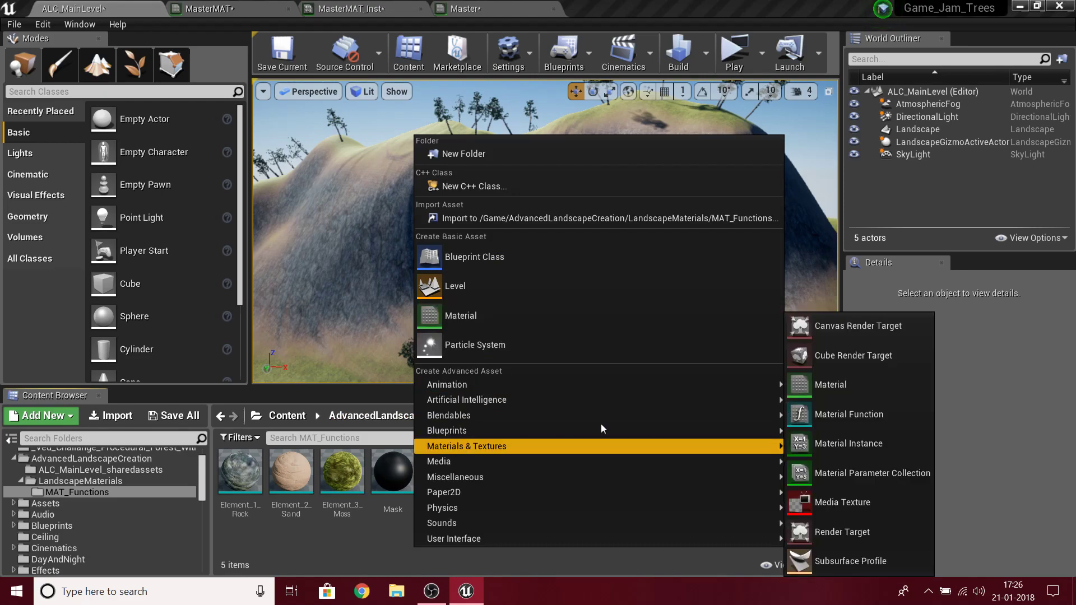
click(293, 545)
double_click(399, 485)
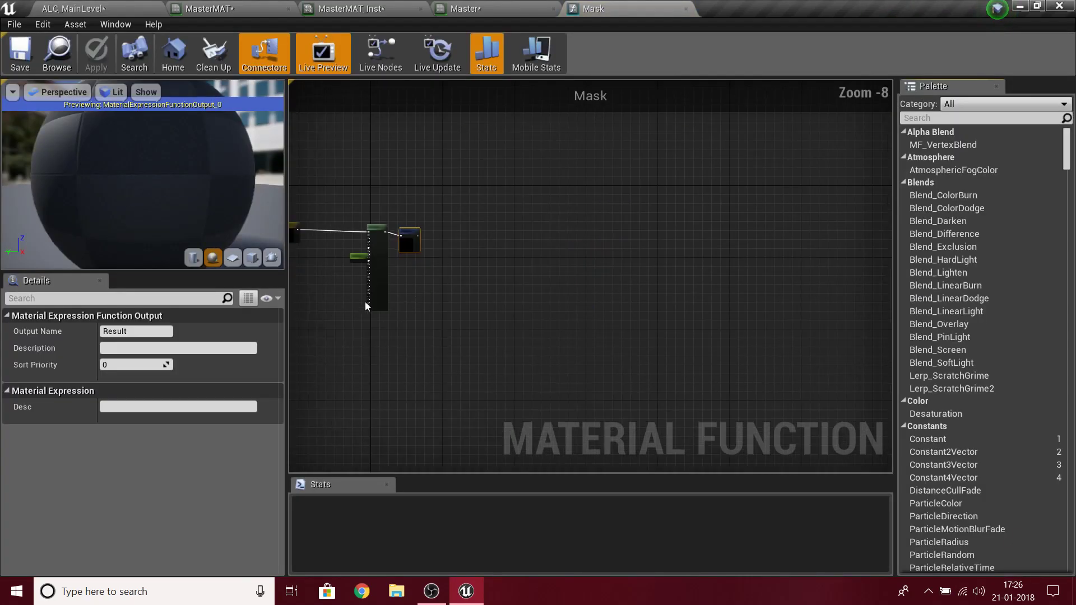
right_drag(364, 301, 601, 391)
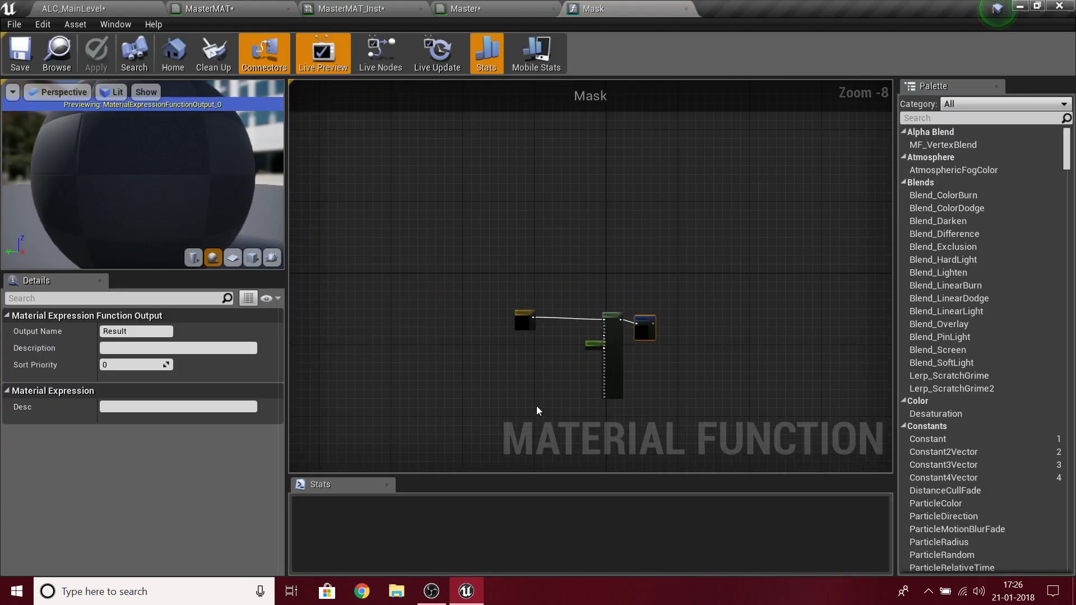
click(536, 405)
scroll(537, 365, up, 5)
key(3)
click(561, 260)
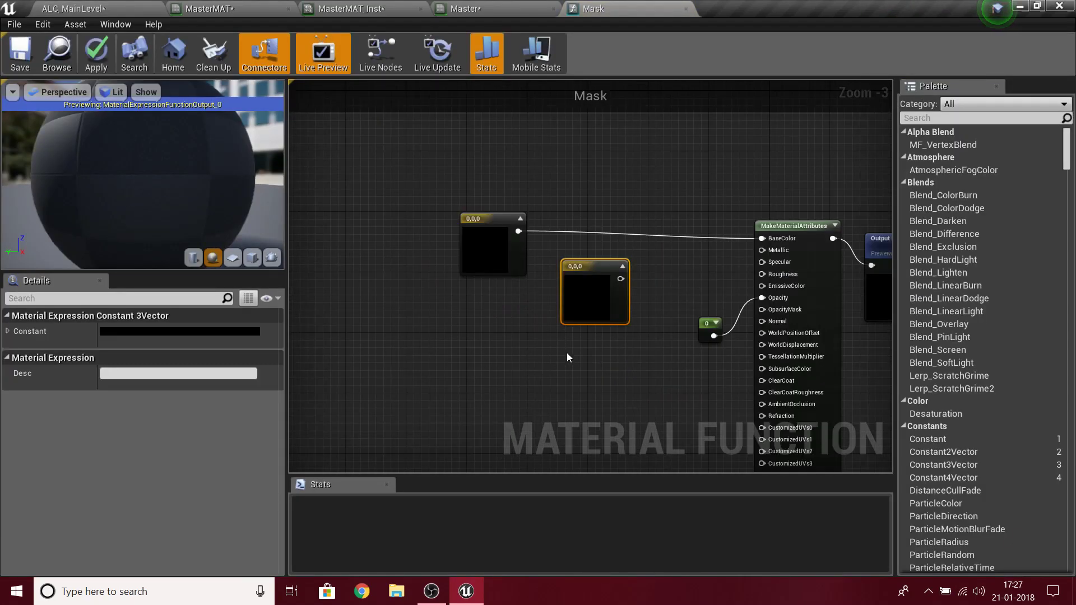
key(1)
click(577, 361)
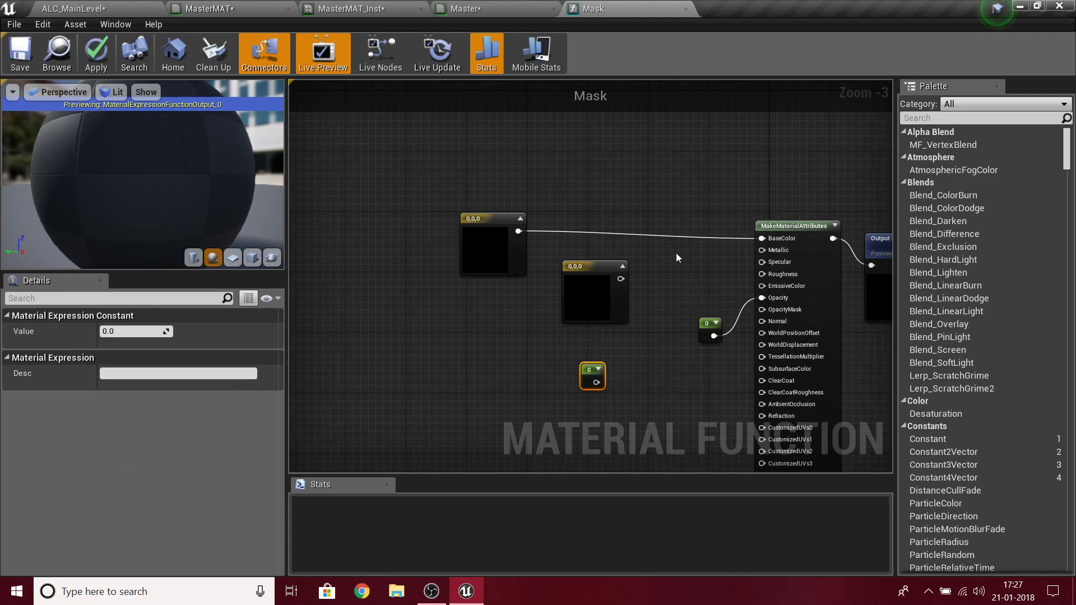
drag(596, 382, 660, 391)
click(572, 397)
click(572, 295)
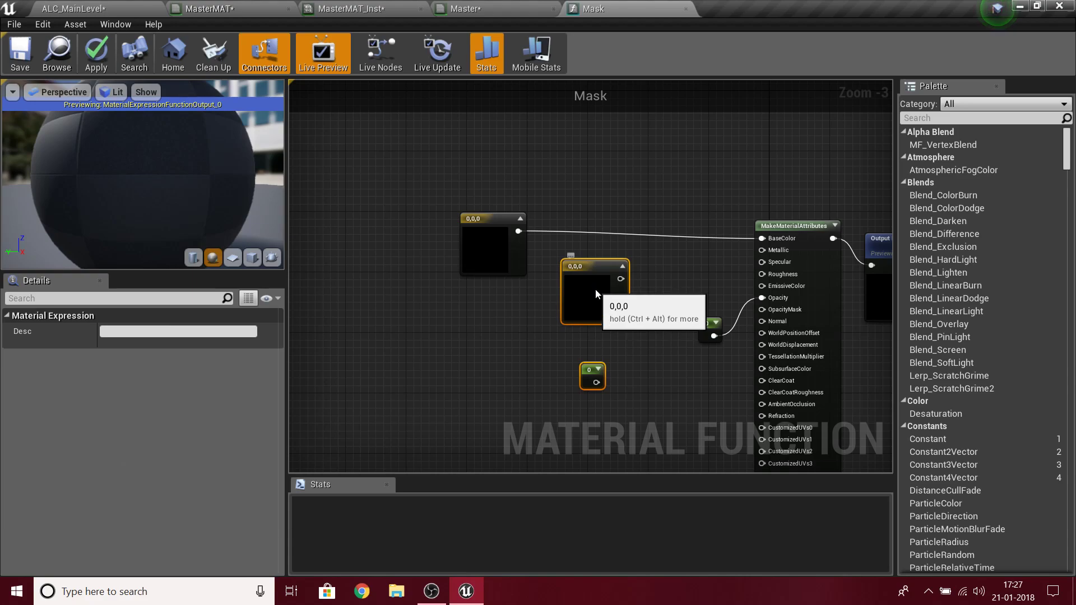
drag(603, 394, 603, 394)
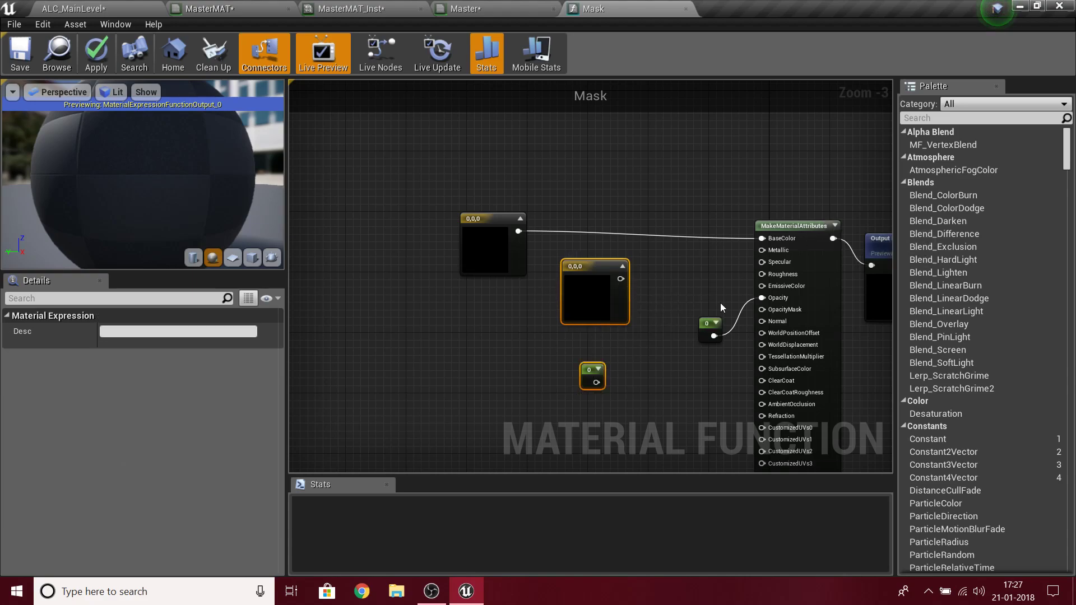
key(Delete)
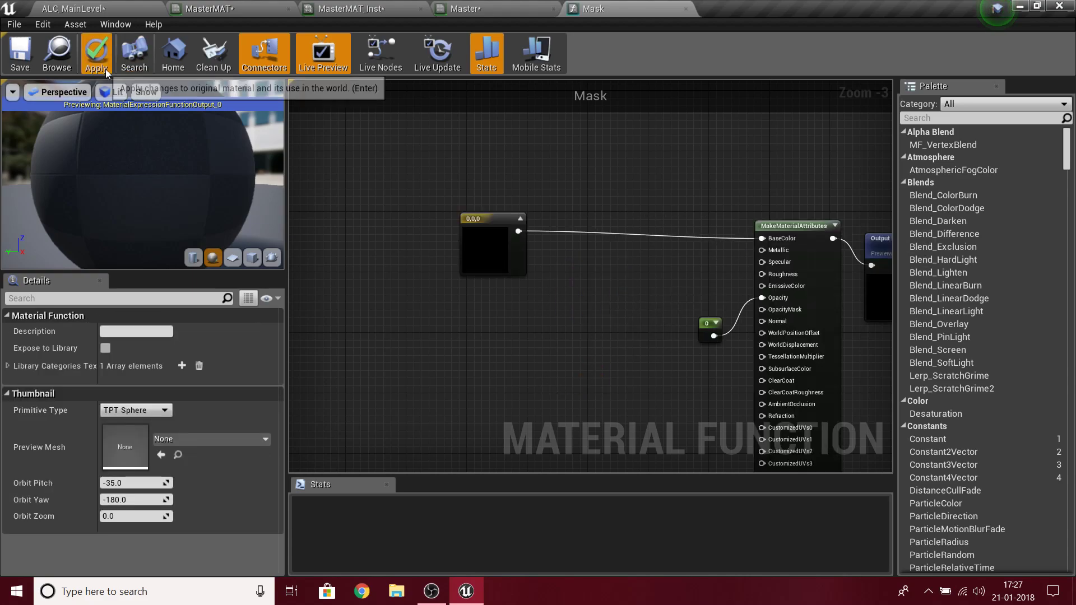
- Apply the Mask function's changes and return to the Master material
click(96, 53)
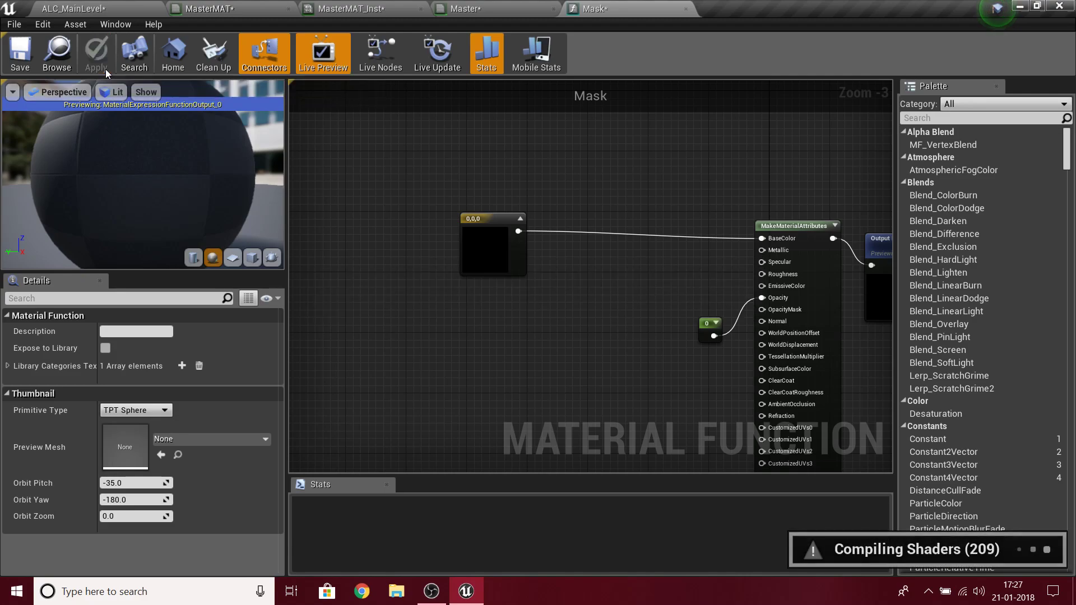
key(ctrl+Tab)
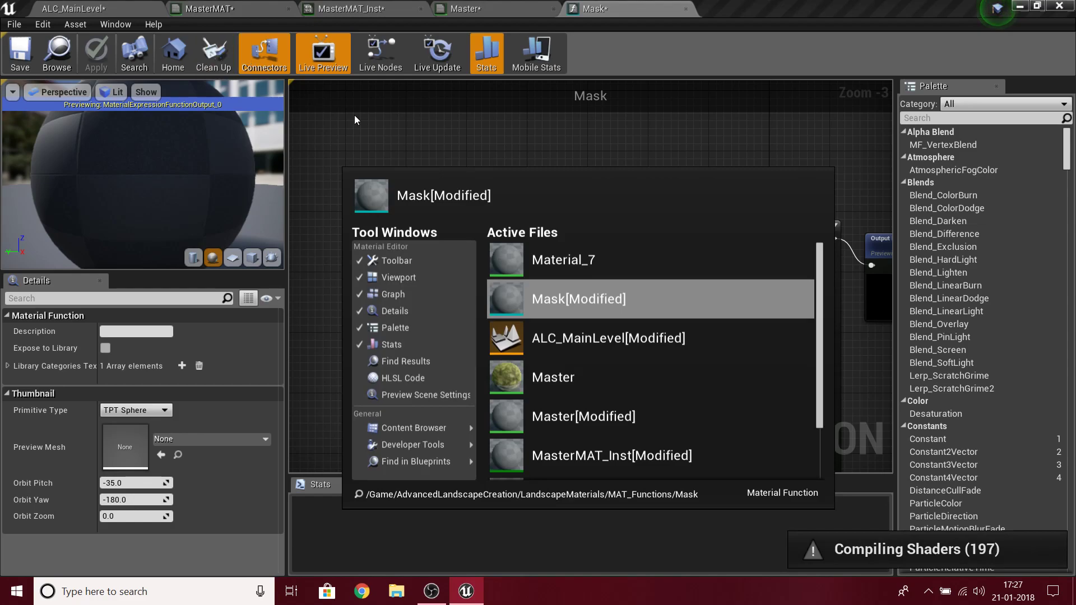
key(ctrl+shift+Tab)
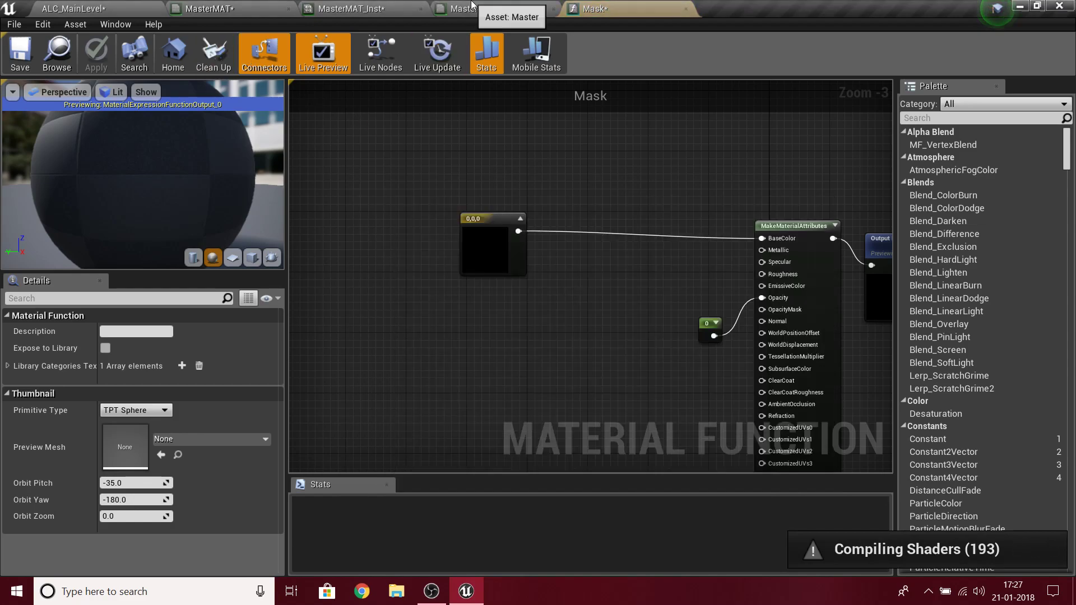
click(476, 8)
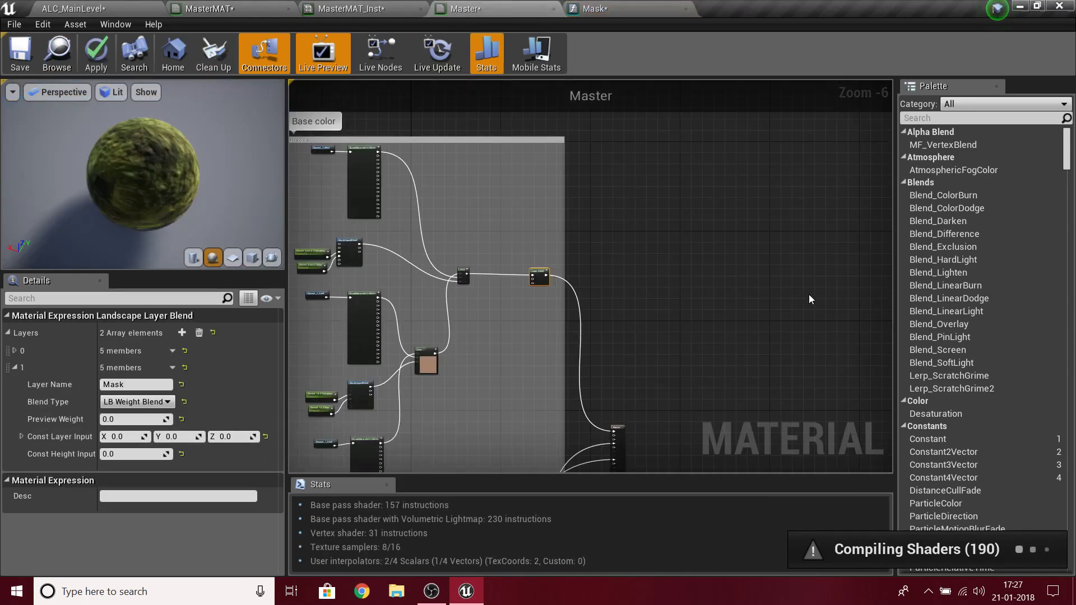
- Add a Material Function Call node above the Base color group's Layer Blend and assign the Mask function to it
scroll(658, 227, up, 5)
right_drag(521, 181, 487, 471)
key(f)
click(530, 268)
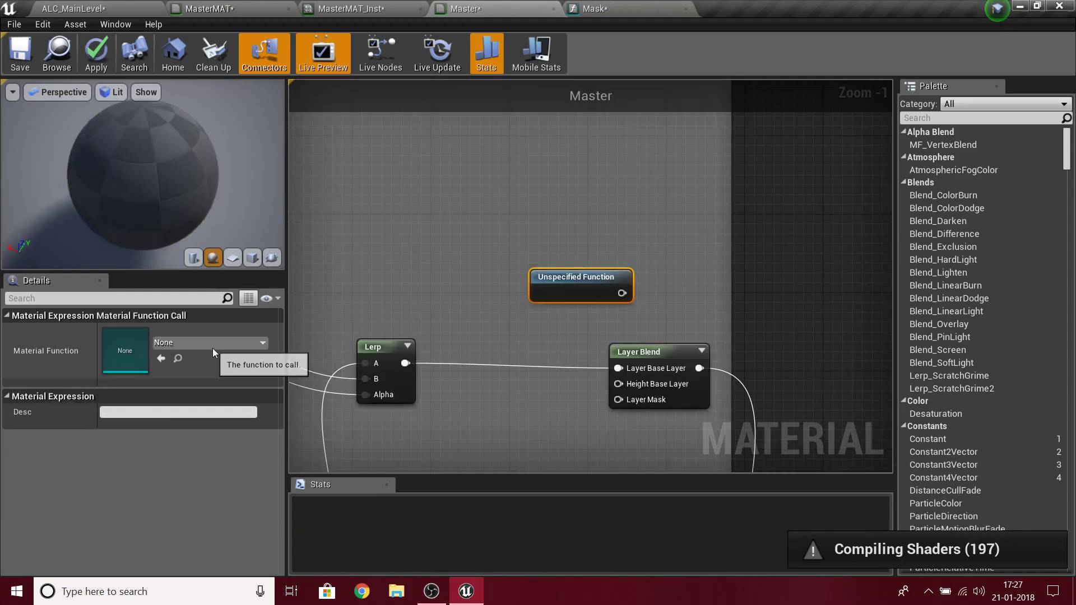
click(213, 345)
text(Mask)
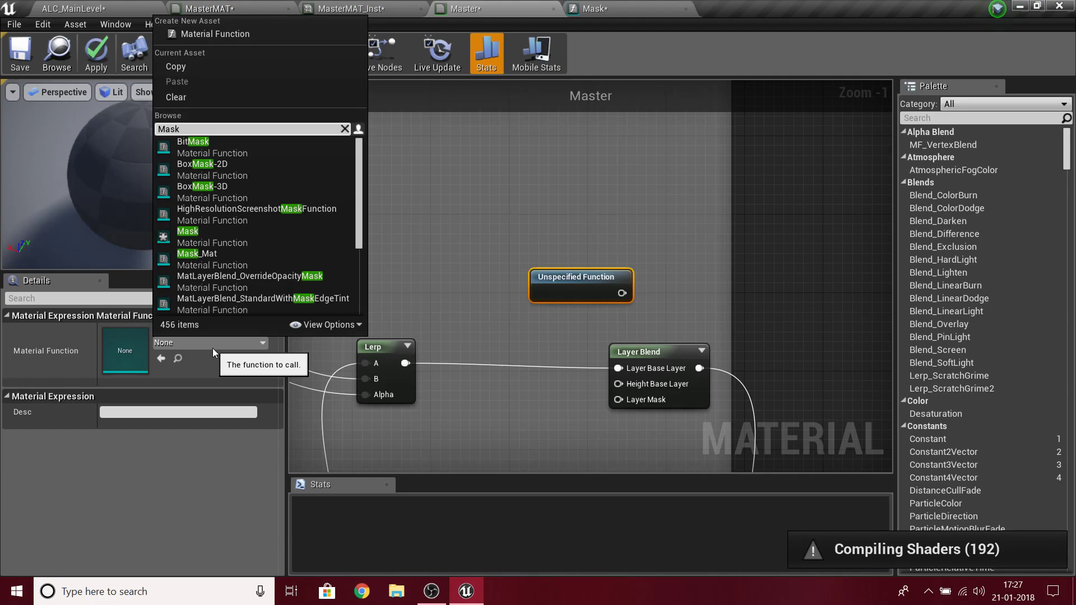
click(225, 228)
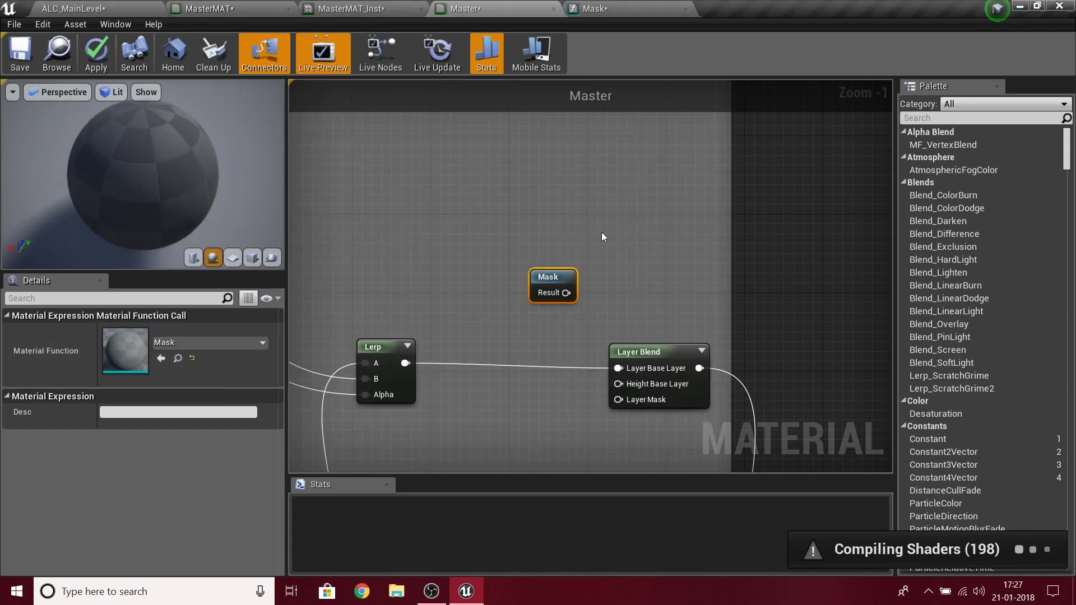
- Break the Mask result with a BreakMaterialAttributes node, connect its BaseColor to the Layer Blend's Layer Mask input, and arrange the nodes
drag(575, 300, 500, 184)
text(bre)
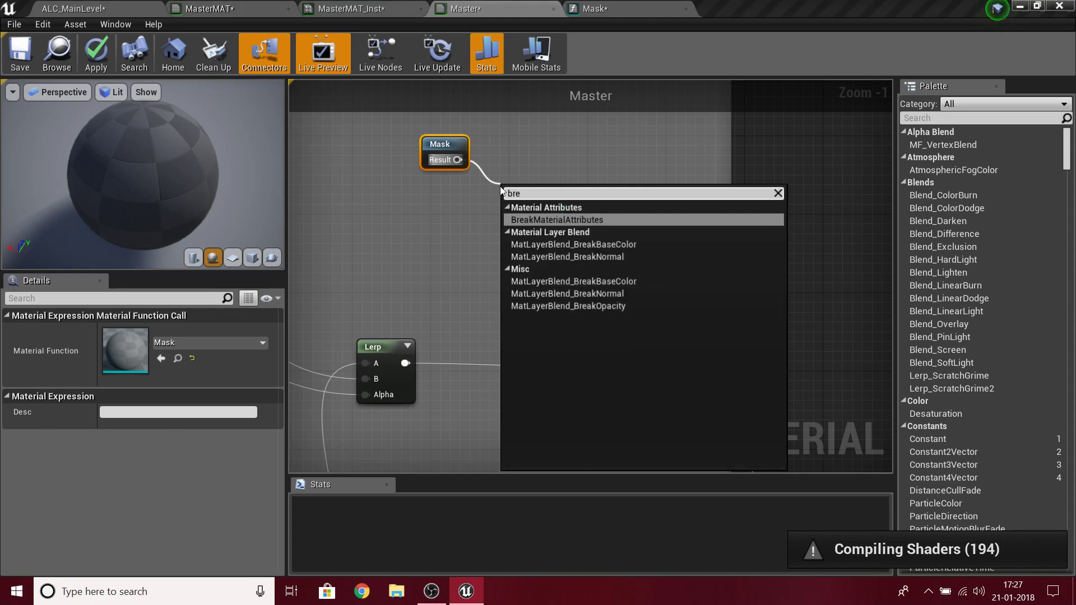
key(Return)
drag(575, 184, 633, 419)
right_drag(465, 263, 603, 371)
drag(556, 228, 537, 137)
click(740, 290)
scroll(740, 292, down, 5)
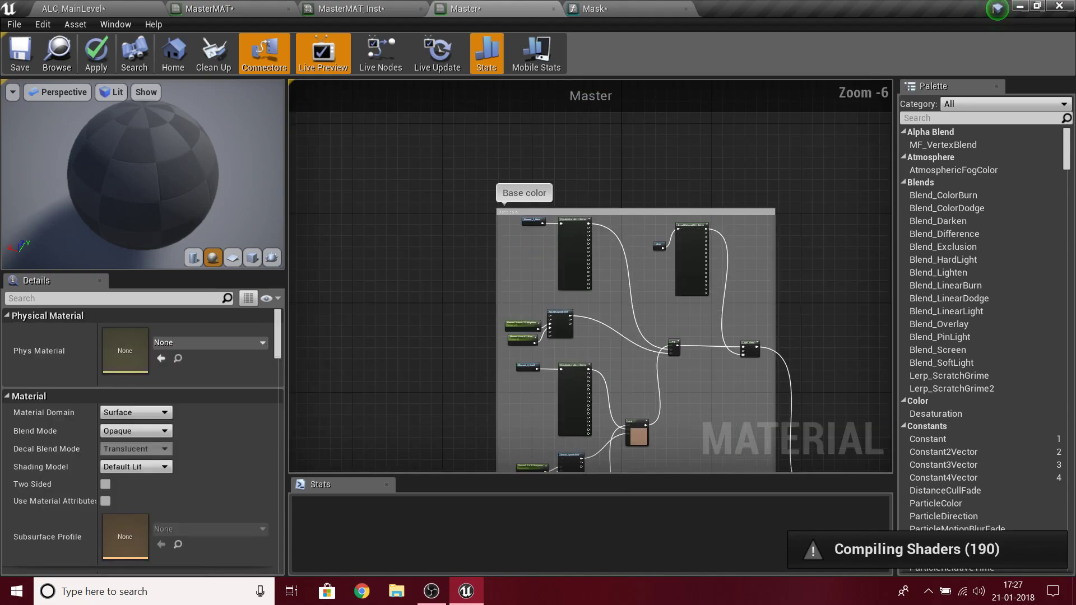
- Review the Layer Blend wiring in the Base color group, the Roughness group's Lerp output and the connections into the Master node
right_drag(843, 436, 691, 293)
right_drag(717, 388, 710, 364)
scroll(710, 363, up, 4)
right_drag(587, 234, 761, 470)
scroll(611, 273, down, 3)
right_drag(608, 246, 421, 437)
scroll(446, 406, up, 2)
right_drag(550, 375, 509, 269)
scroll(557, 274, down, 2)
scroll(557, 274, up, 1)
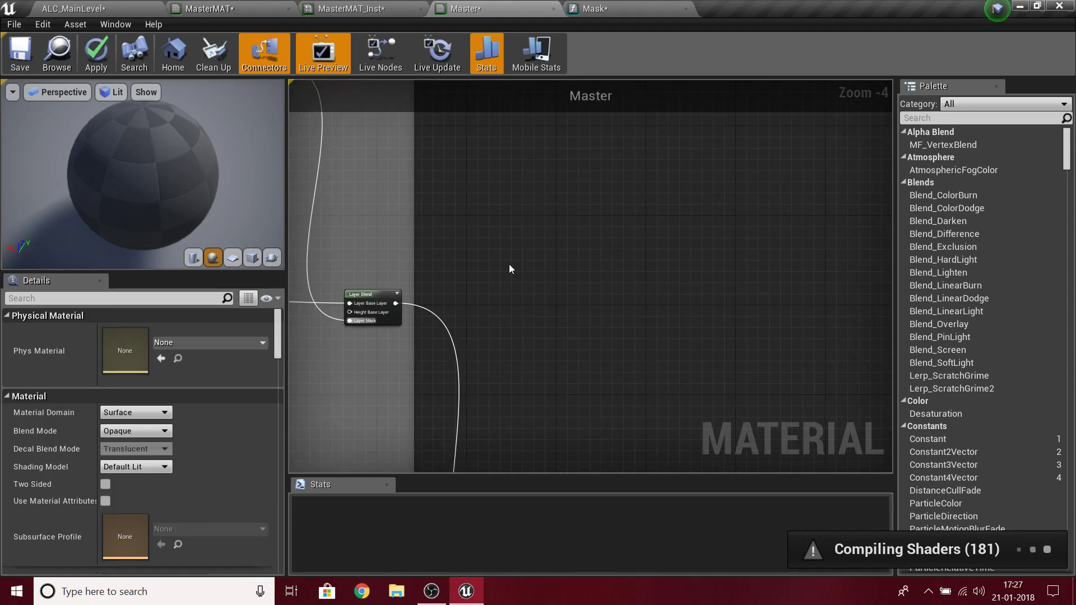
scroll(369, 367, down, 5)
right_drag(352, 382, 441, 374)
scroll(371, 392, up, 3)
scroll(523, 294, up, 4)
right_drag(522, 171, 528, 332)
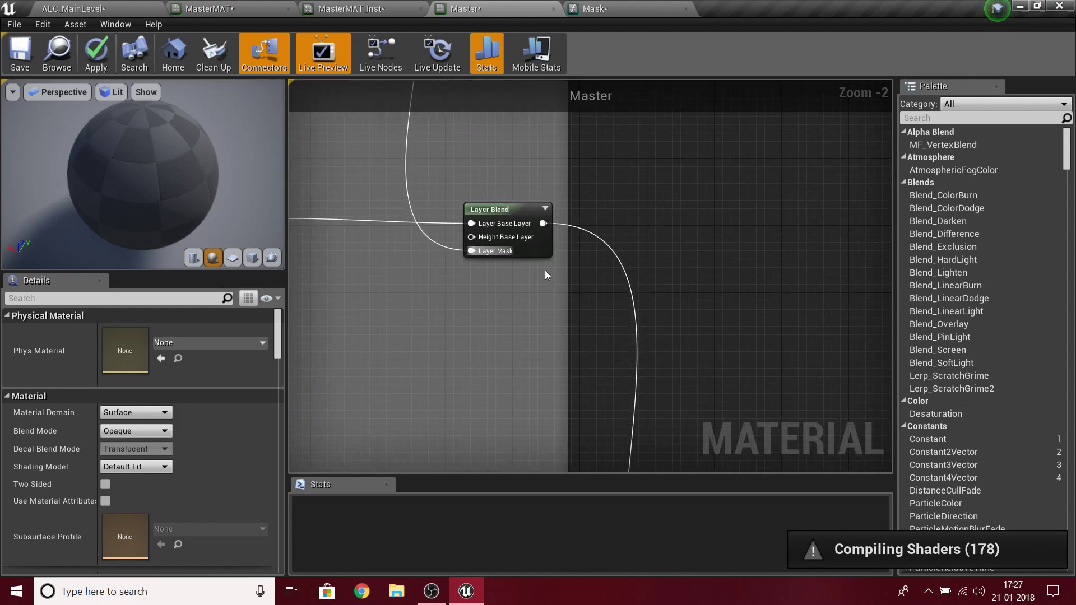
scroll(487, 241, down, 9)
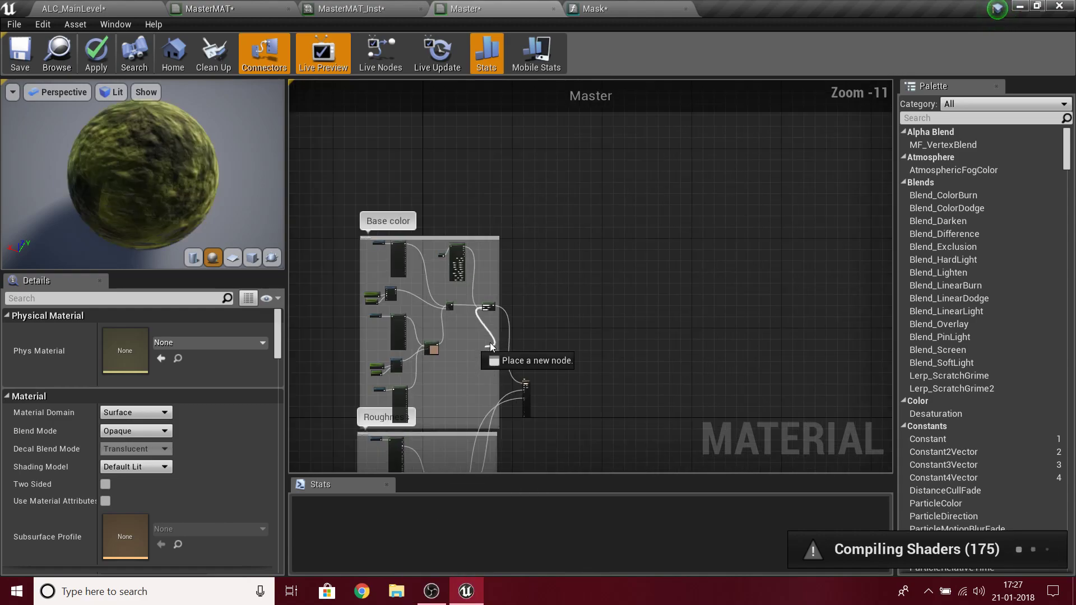
scroll(486, 418, up, 11)
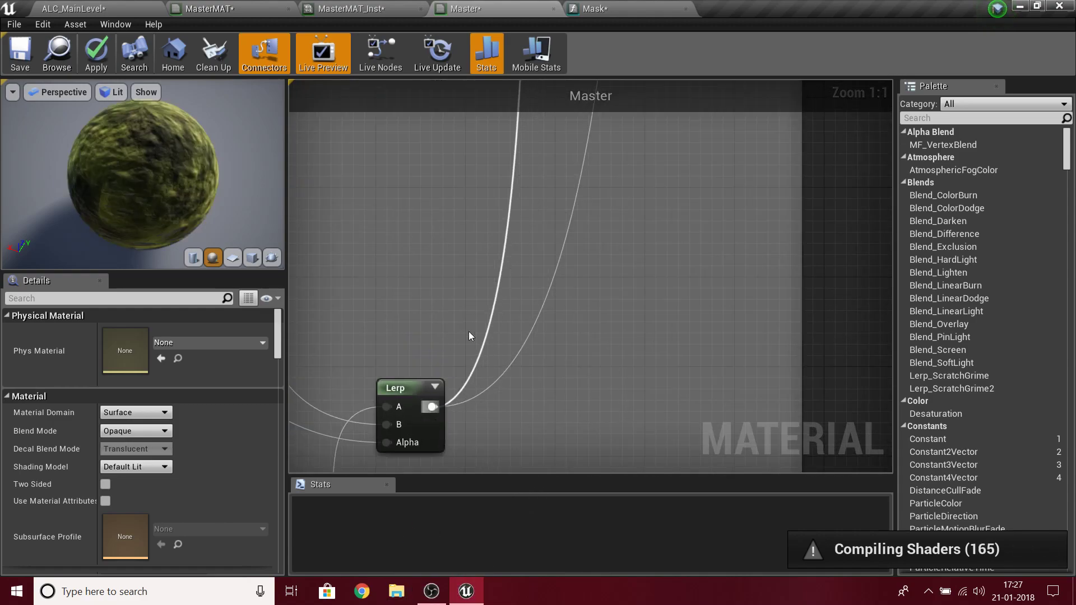
scroll(460, 337, down, 9)
scroll(445, 229, up, 8)
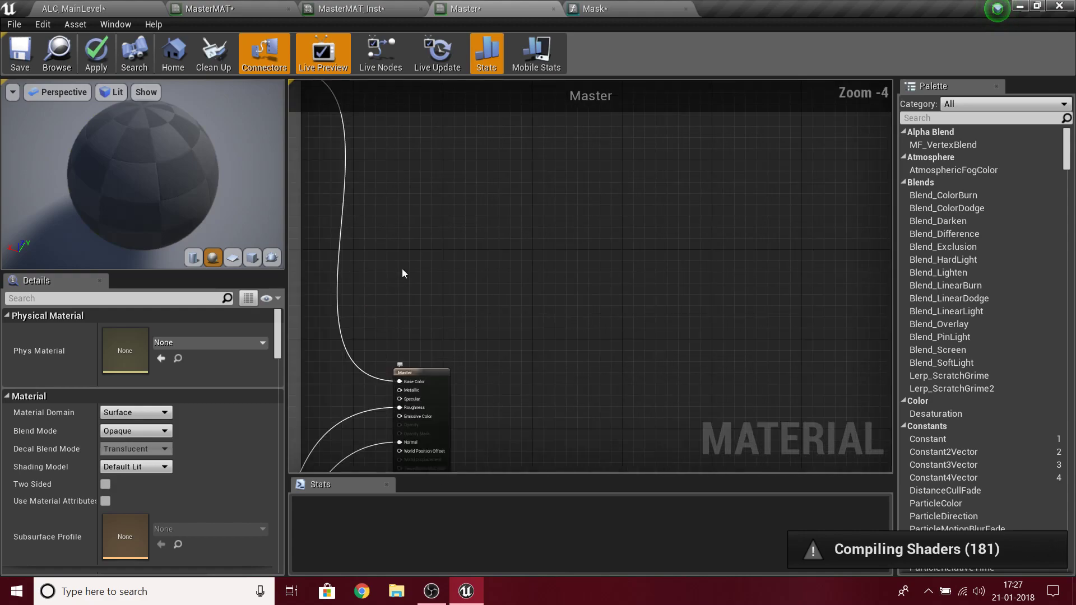
right_drag(494, 287, 446, 496)
scroll(517, 260, down, 6)
scroll(515, 259, up, 4)
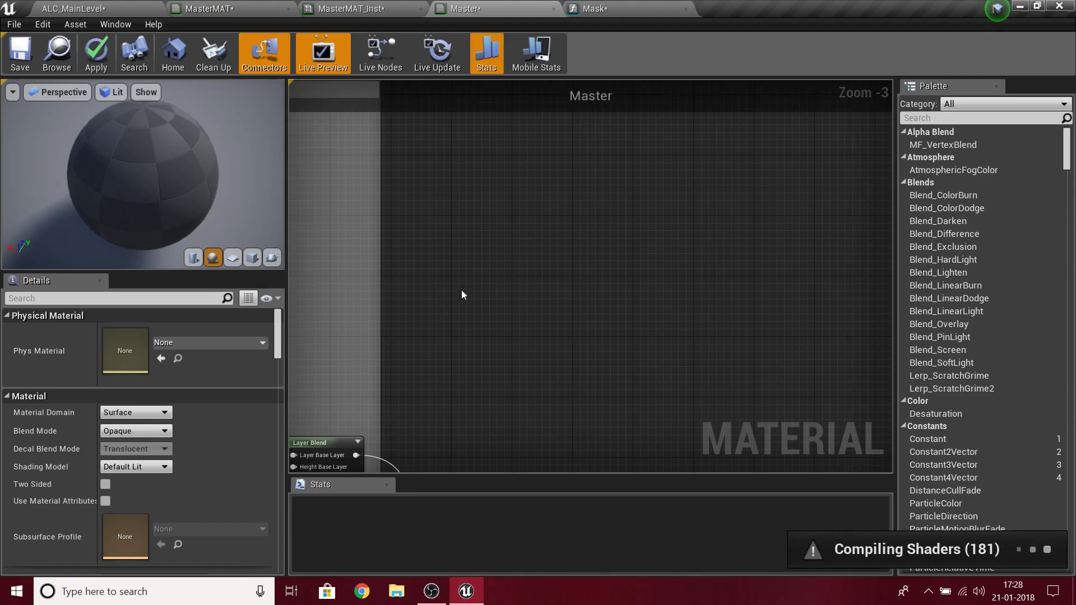
- Add a comment box titled Procedural Generation in the empty graph area beside the Base color group
key(c)
right_drag(529, 86, 554, 366)
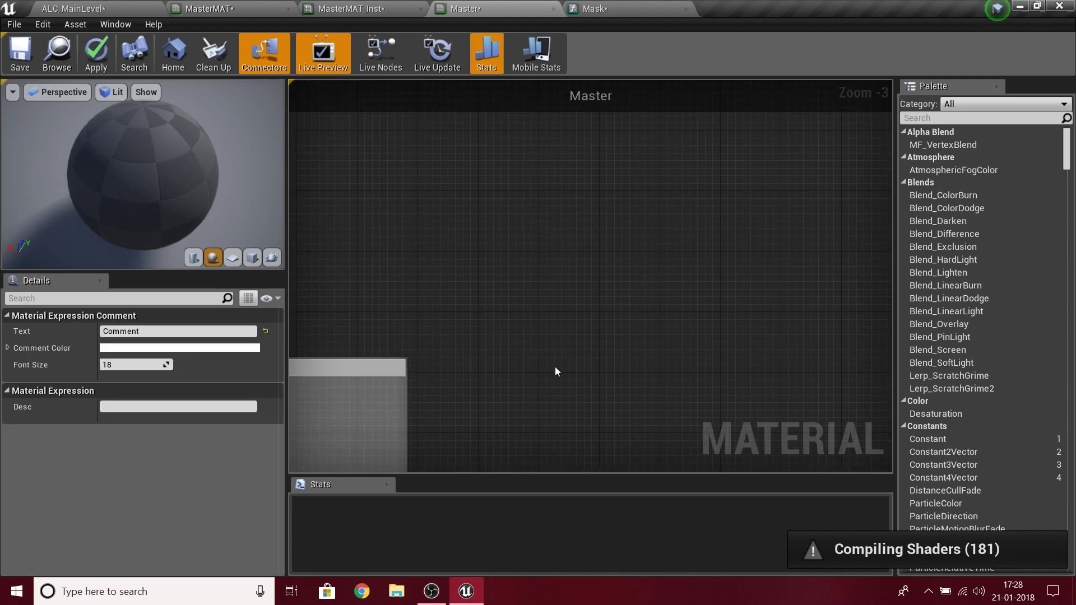
scroll(554, 366, down, 2)
right_drag(522, 416, 512, 243)
scroll(512, 243, up, 4)
double_click(550, 240)
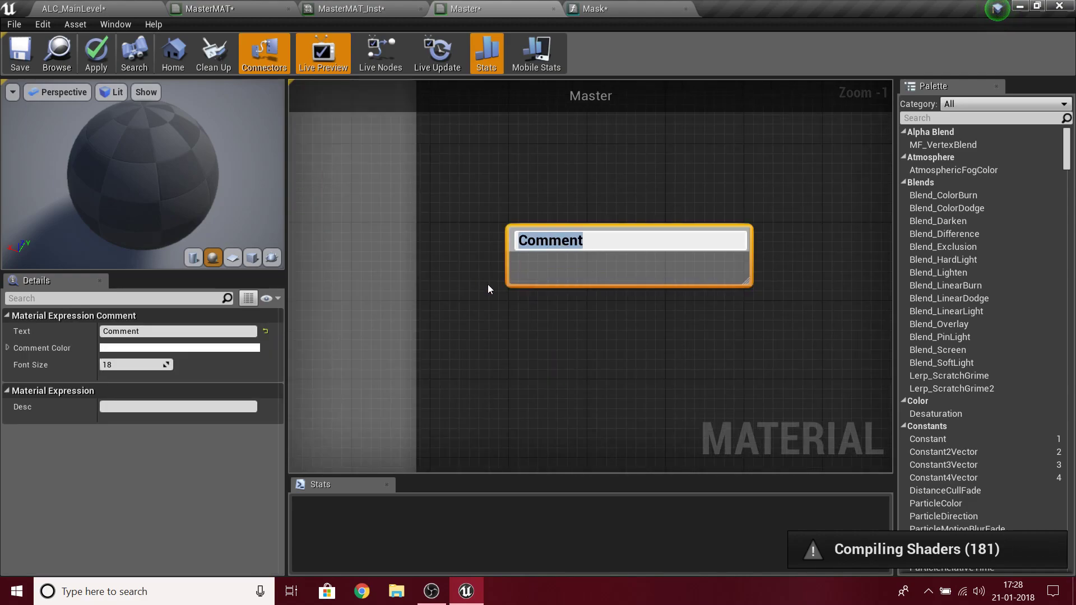
text(Proced)
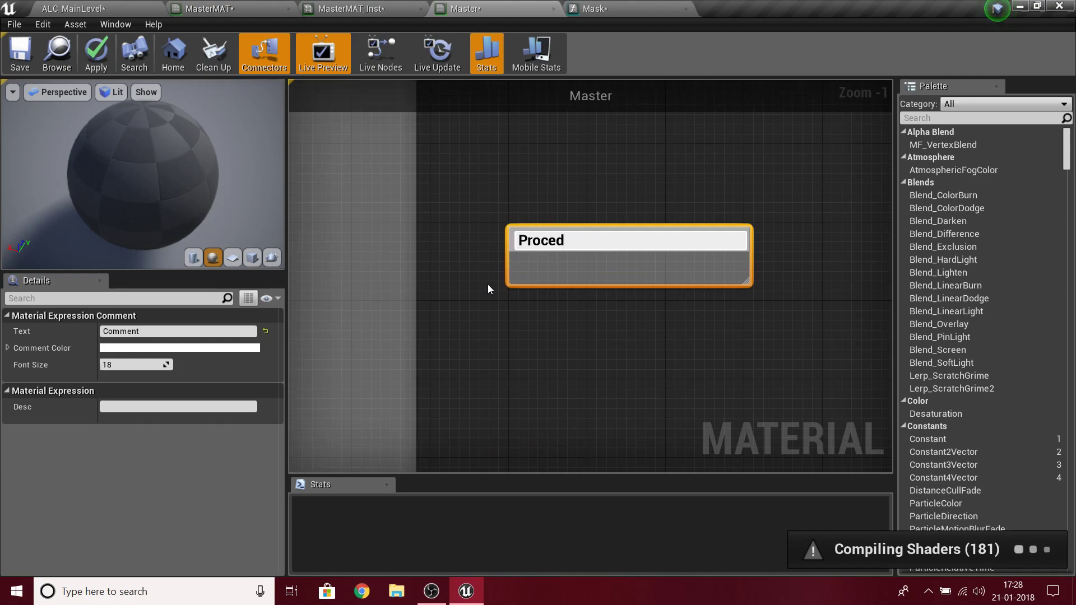
text(ural)
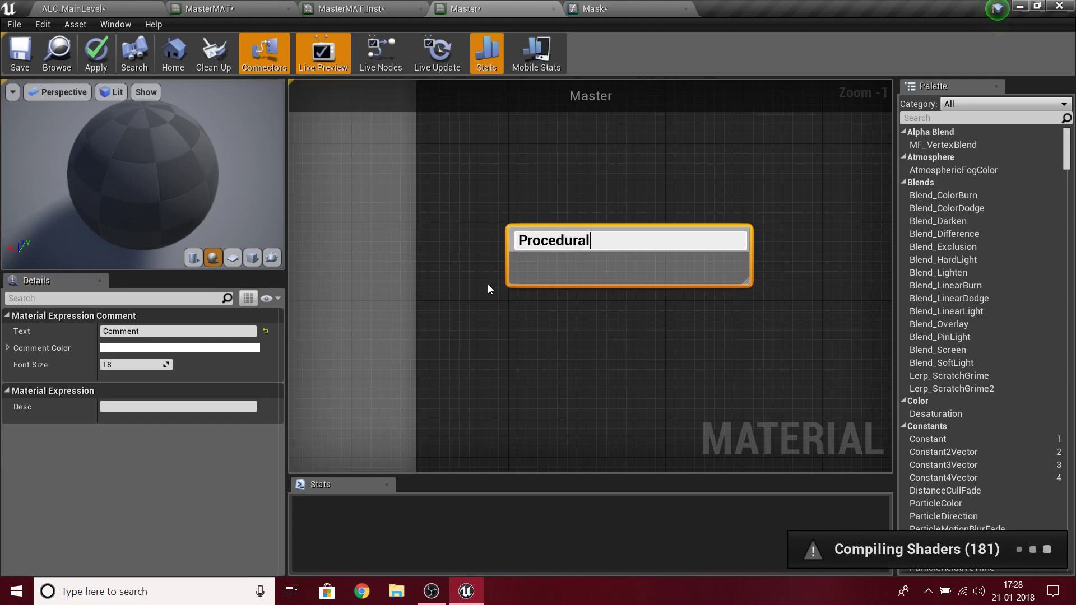
text( Generation)
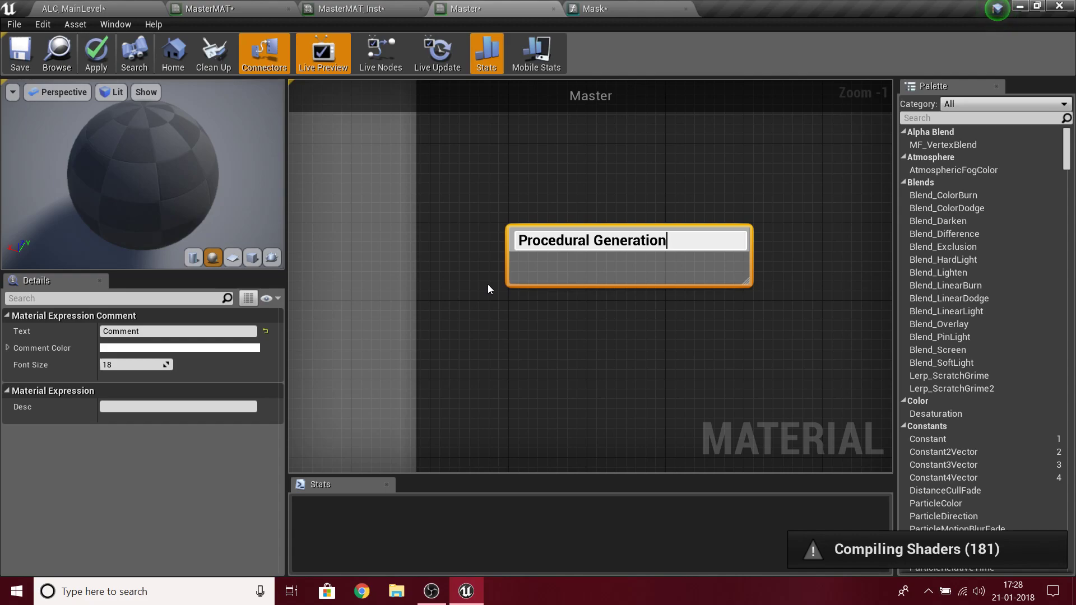
key(Return)
right_drag(722, 275, 571, 237)
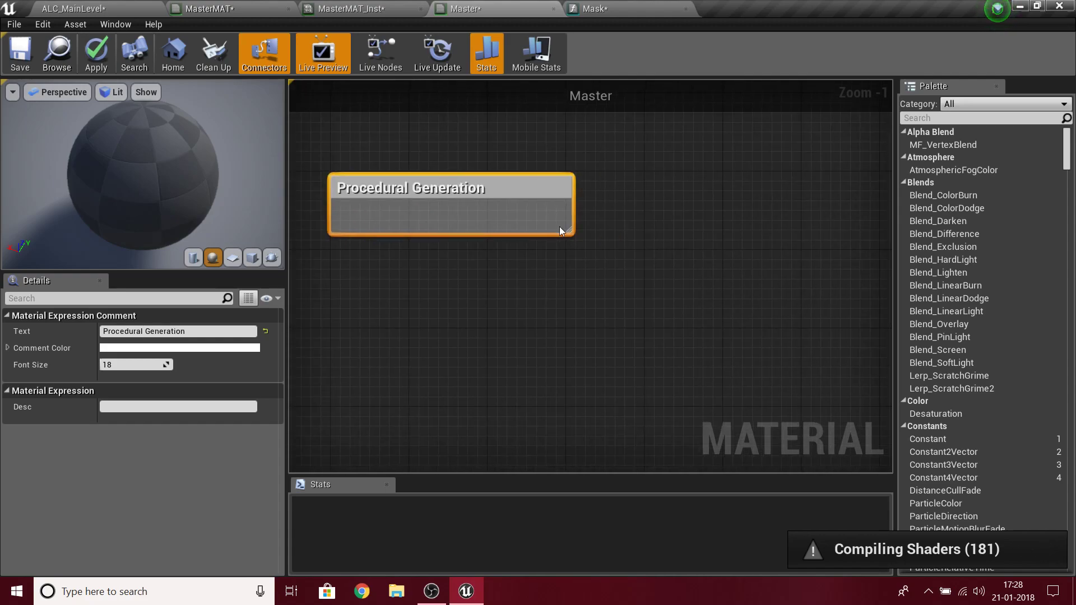
click(241, 348)
click(368, 347)
click(406, 319)
click(522, 538)
- Enlarge the Procedural Generation comment box to leave room for nodes inside it
right_drag(562, 240, 422, 283)
drag(441, 275, 882, 456)
scroll(535, 196, down, 1)
scroll(631, 254, up, 2)
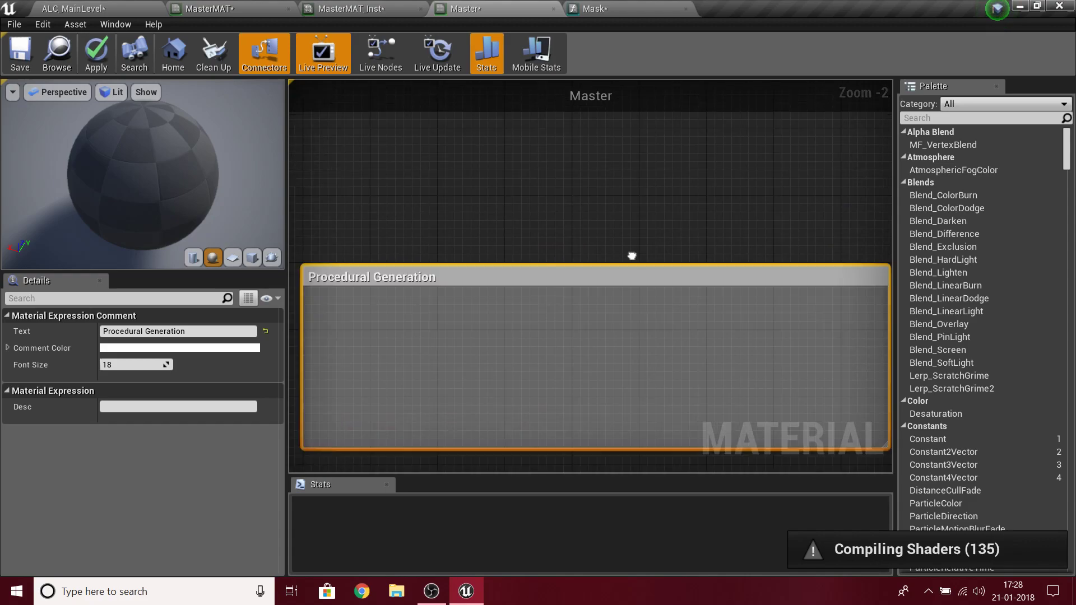
- Add a Landscape Grass Output node inside the Procedural Generation comment box and name its grass type entry Base Layer
click(477, 223)
right_click(575, 272)
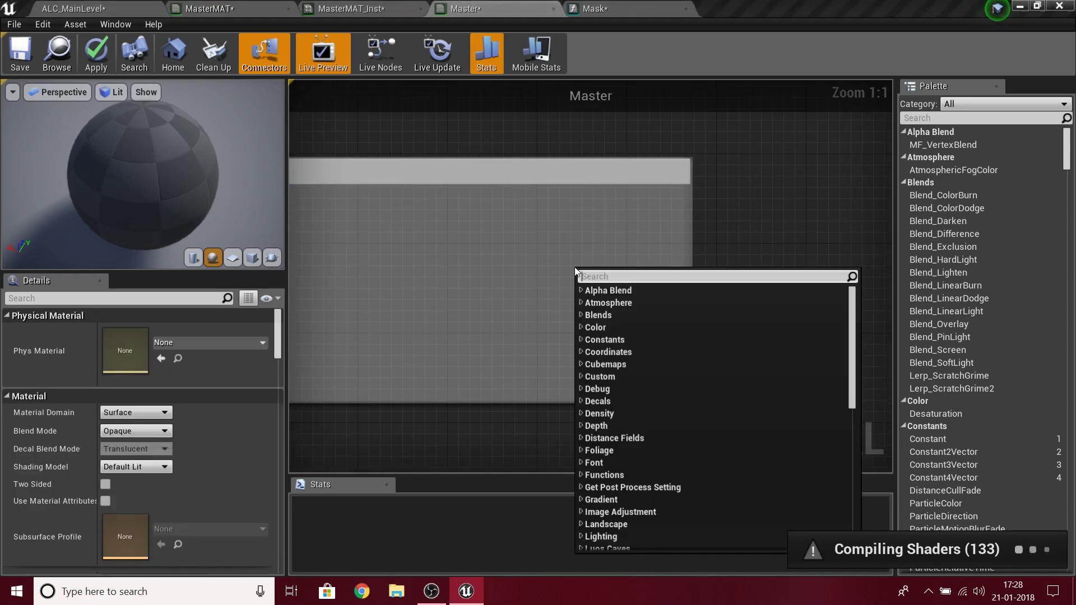
text(landsc)
key(Return)
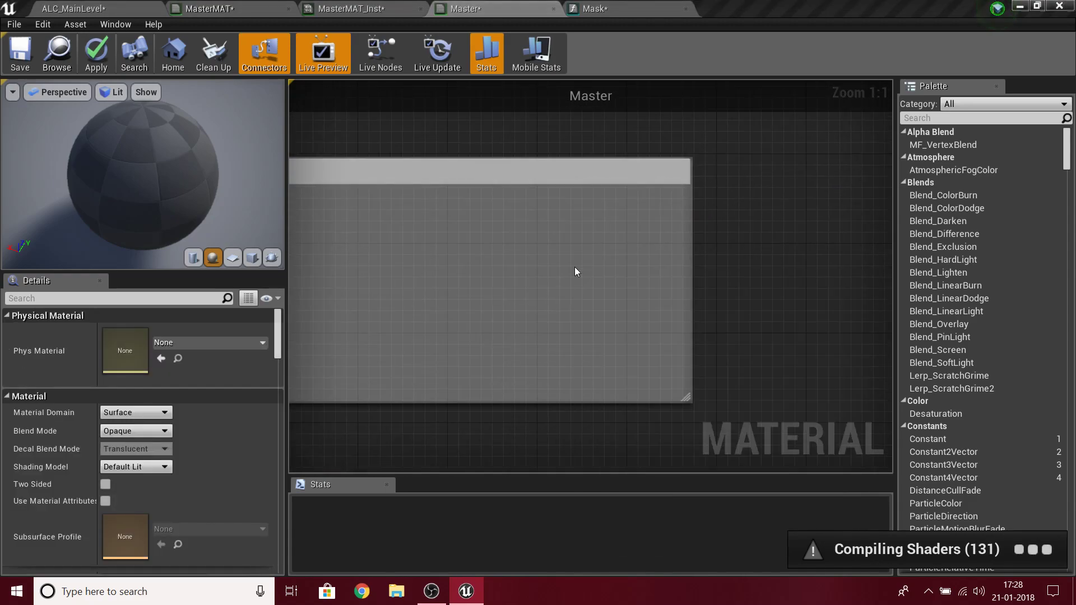
drag(599, 277, 615, 245)
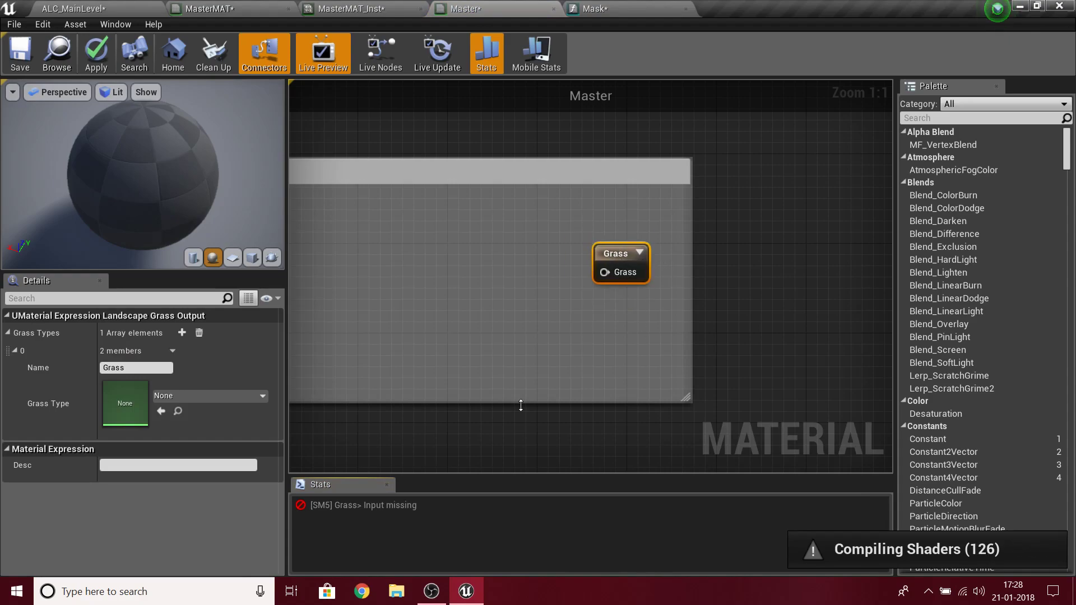
right_drag(613, 314, 698, 437)
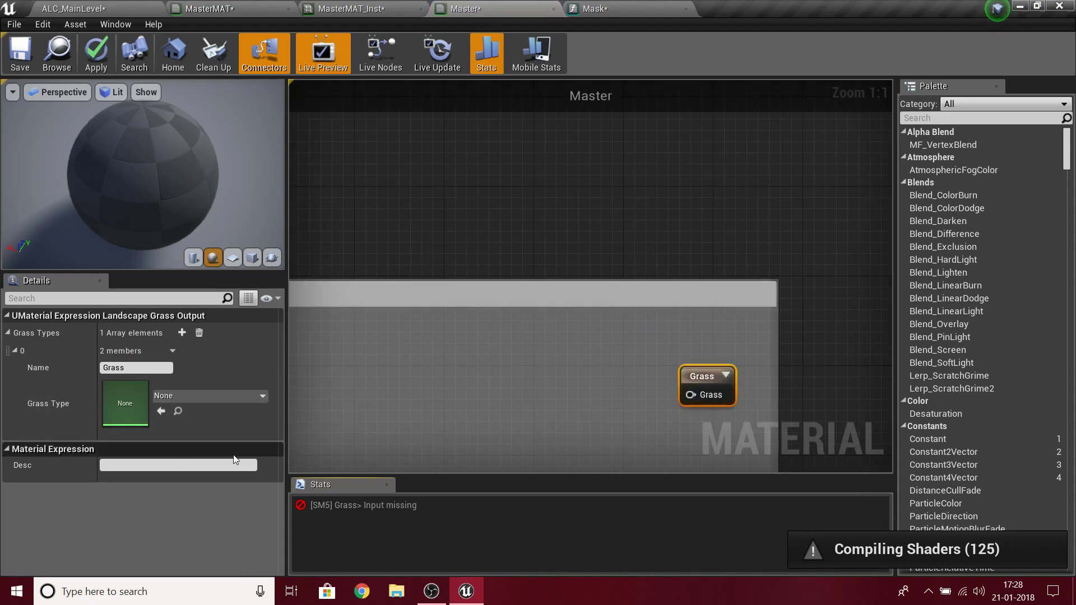
right_drag(538, 362, 498, 228)
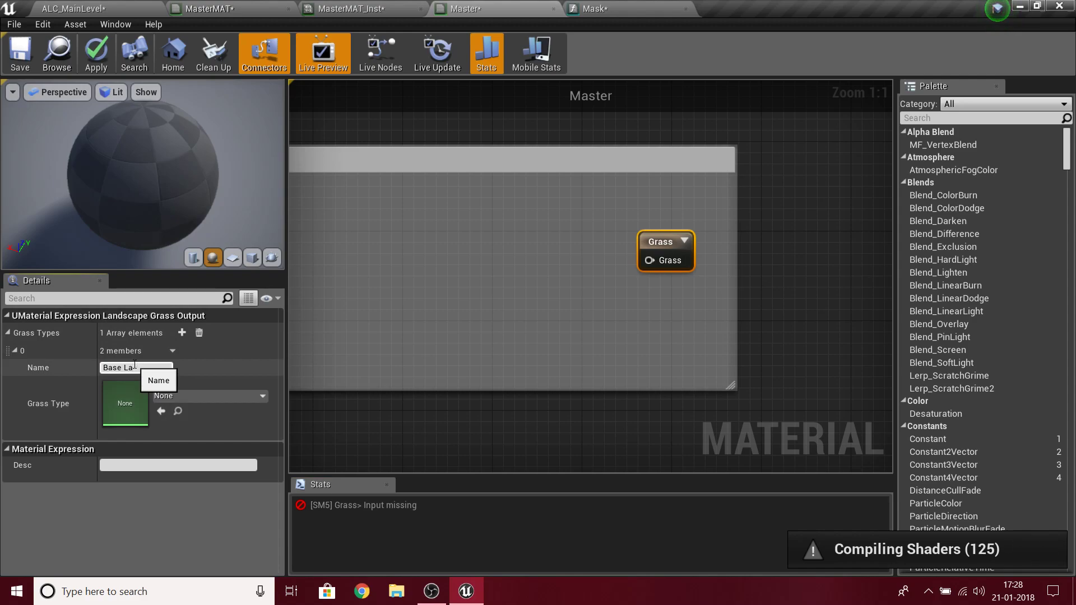
- Review the Base color group's WorldAlignedBlend, BreakMaterialAttributes and Lerp nodes, along with the material preview sphere
right_drag(681, 259, 788, 274)
scroll(616, 415, down, 6)
right_drag(601, 412, 784, 357)
click(773, 405)
scroll(521, 372, up, 5)
scroll(519, 371, up, 1)
right_drag(411, 336, 735, 330)
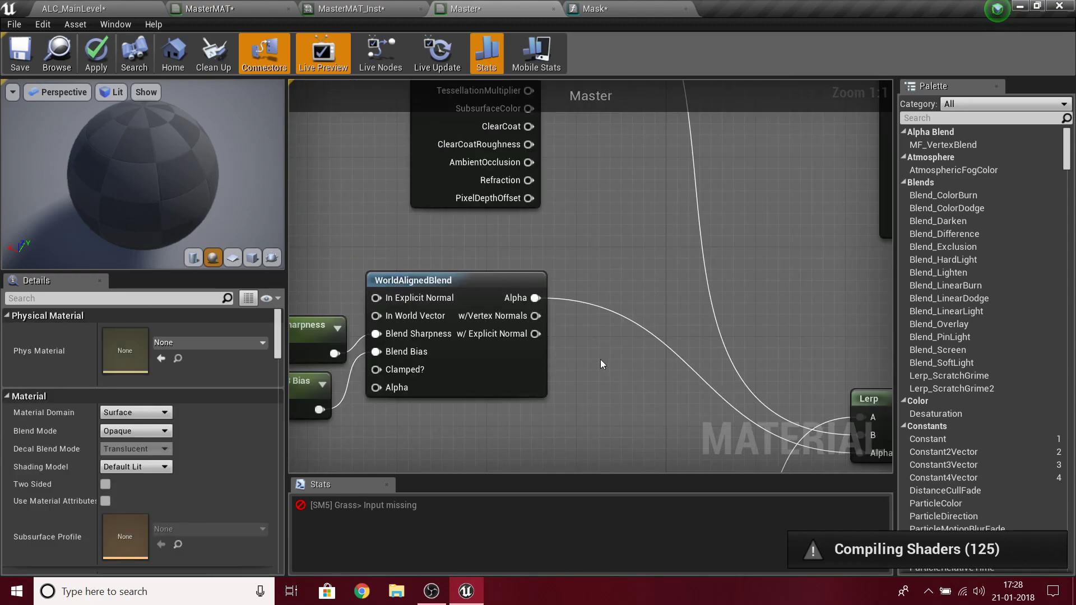
right_drag(679, 314, 579, 391)
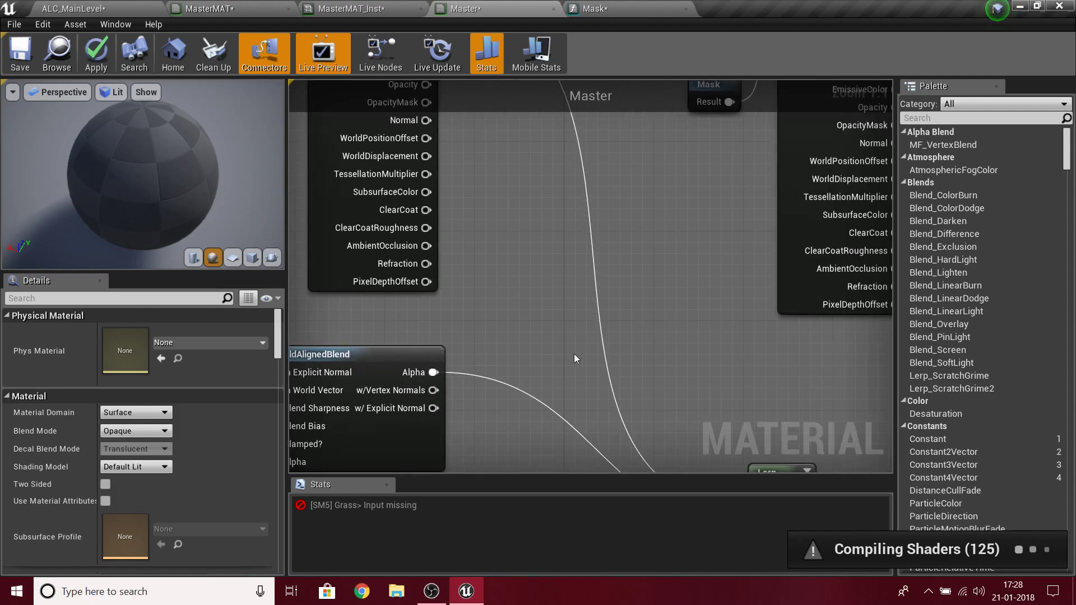
right_drag(560, 307, 591, 441)
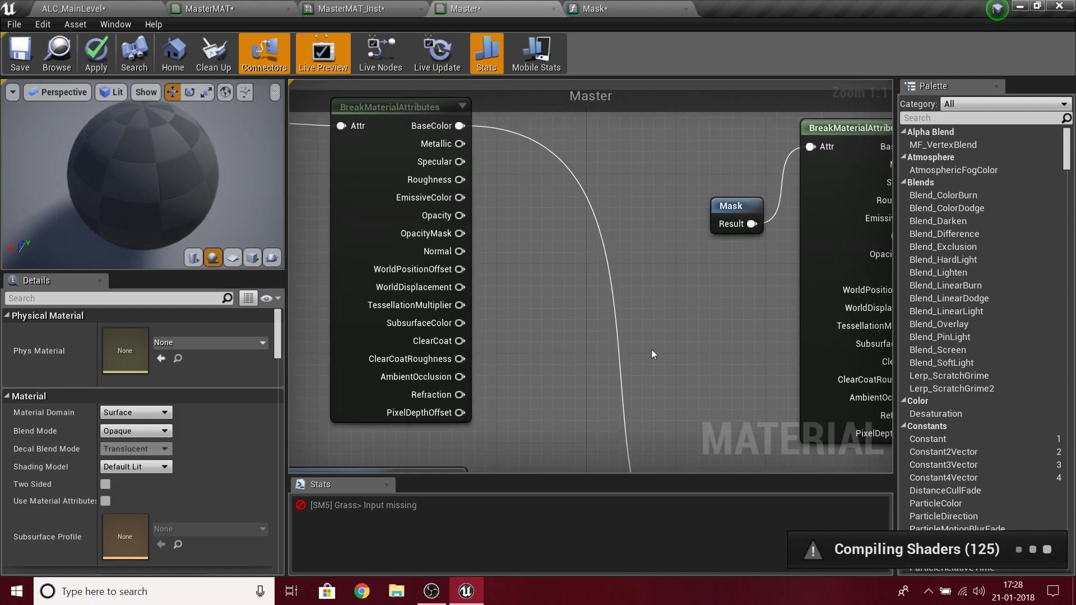
right_drag(653, 351, 592, 234)
scroll(590, 229, down, 3)
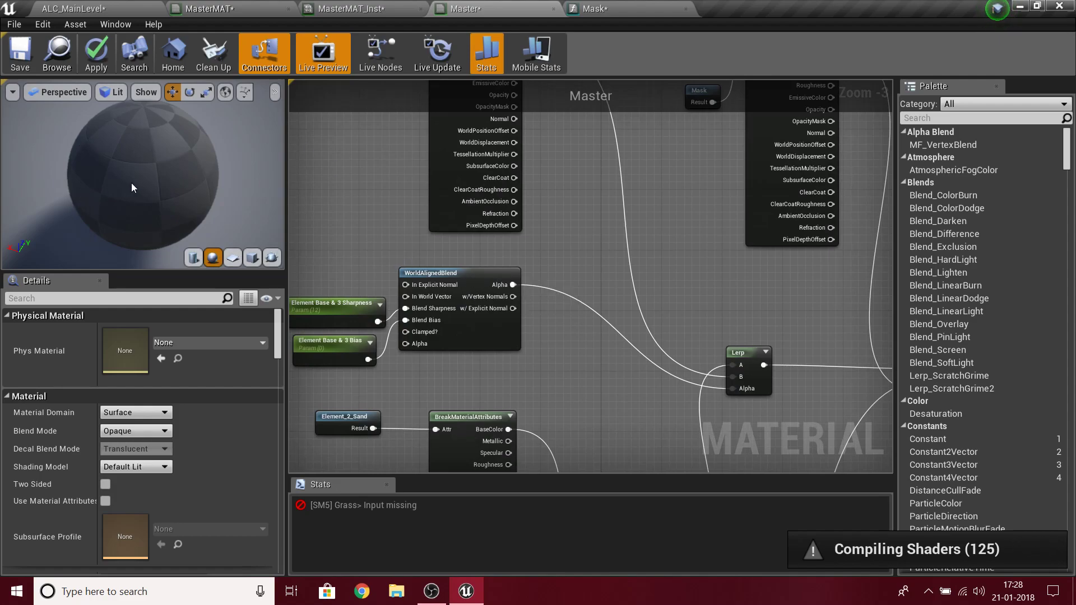
drag(190, 168, 190, 140)
scroll(464, 297, up, 3)
- Connect the w/ Explicit Normal output of the moss WorldAlignedBlend to the Grass node's Base Layer input
right_drag(378, 243, 375, 469)
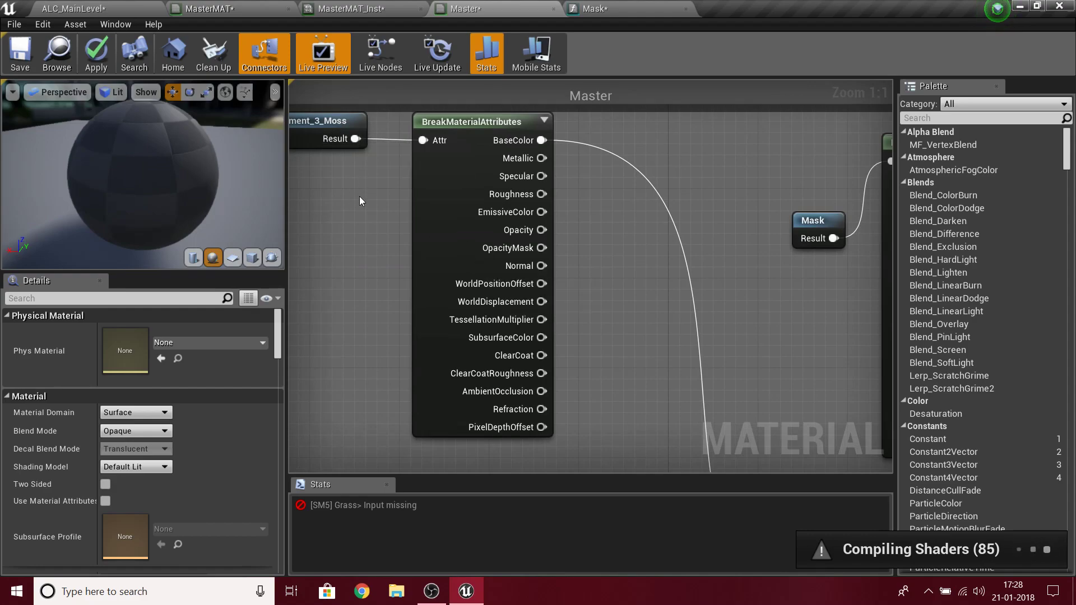
right_drag(580, 351, 549, 148)
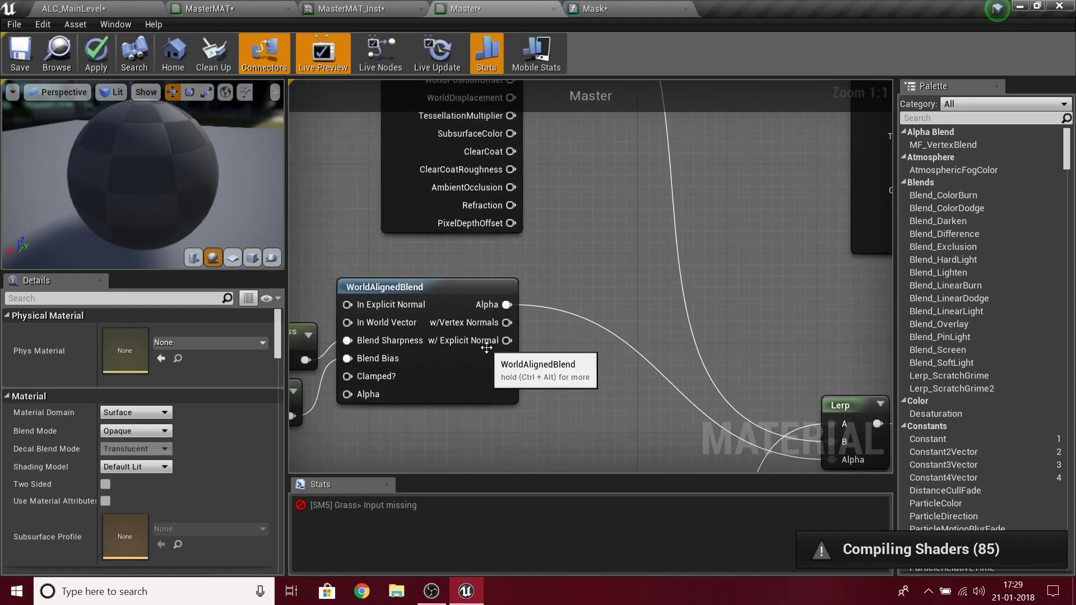
click(532, 337)
drag(516, 339, 560, 213)
right_drag(520, 240, 782, 349)
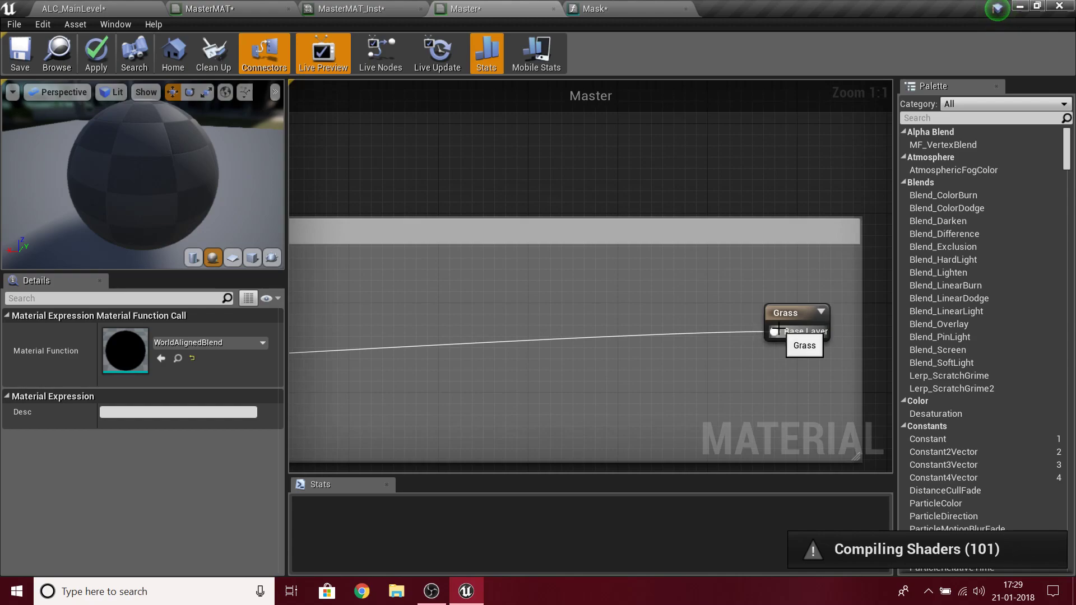
- Extend the Procedural Generation comment box upward to make more room above the connection wire
right_drag(526, 364, 661, 360)
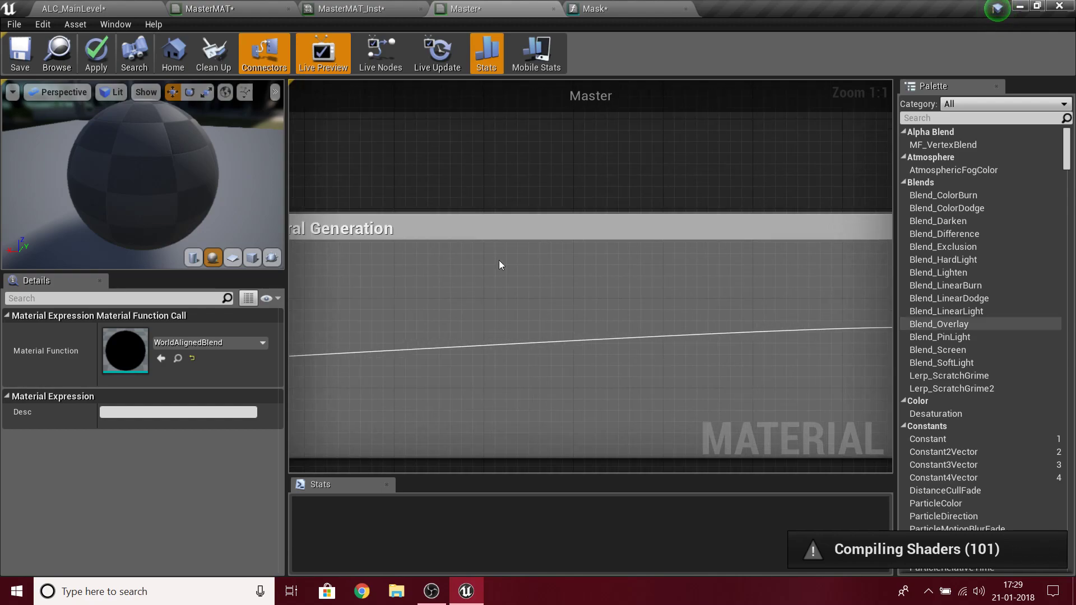
scroll(506, 261, down, 4)
right_drag(438, 315, 411, 345)
scroll(552, 257, up, 2)
drag(134, 180, 129, 254)
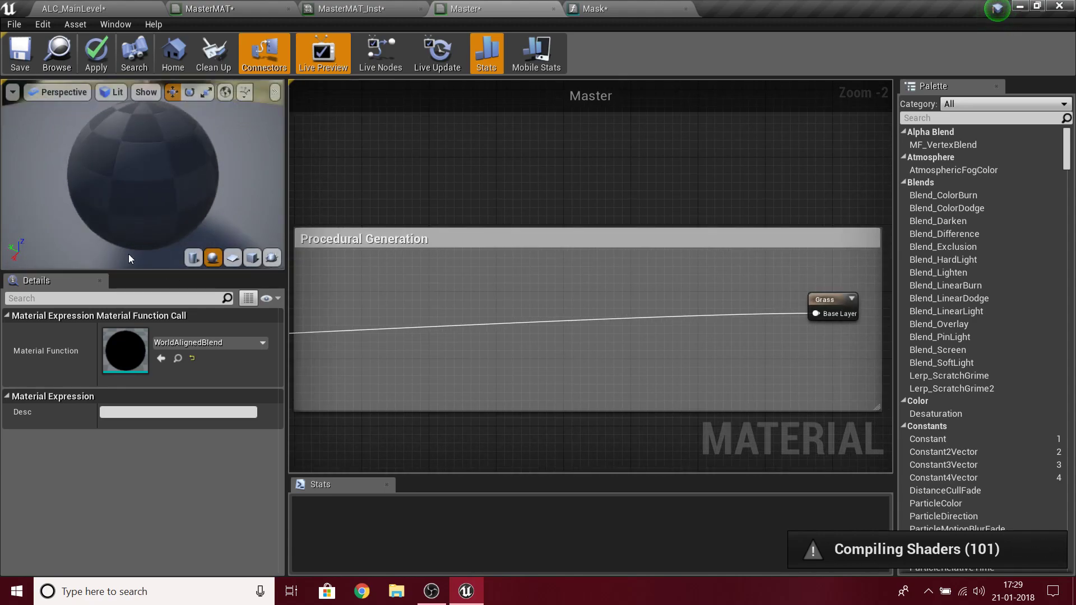
right_drag(385, 181, 631, 92)
right_drag(624, 159, 566, 181)
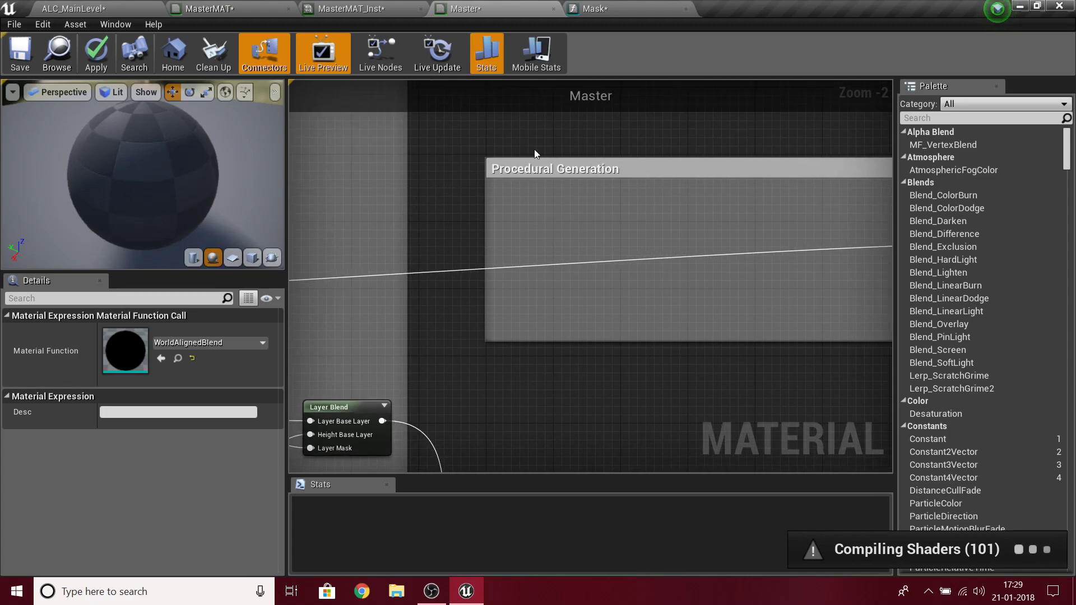
drag(526, 144, 618, 226)
drag(635, 122, 635, 191)
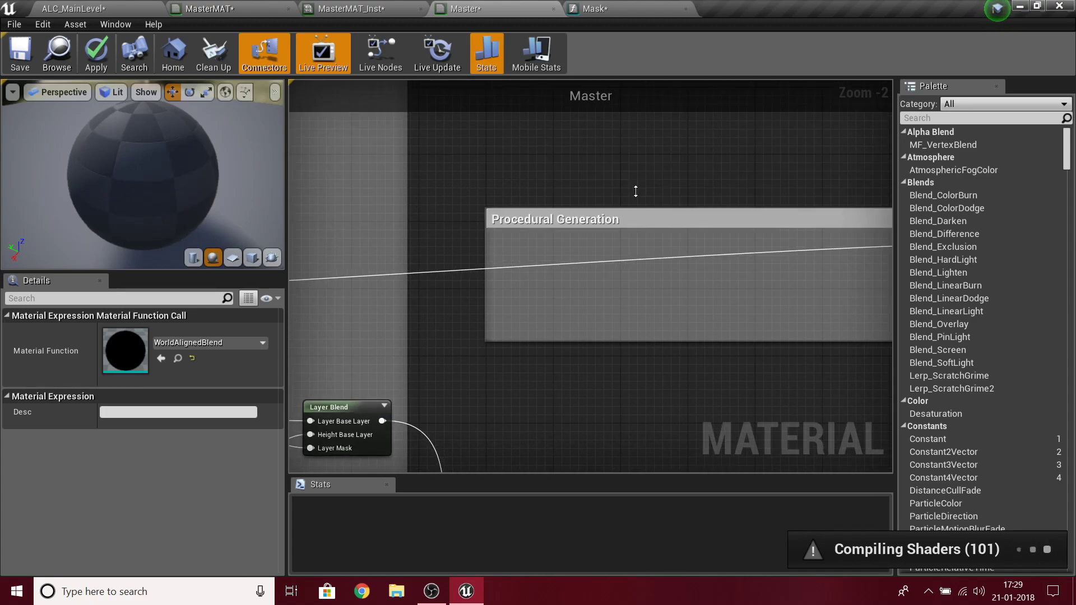
right_drag(772, 143, 634, 136)
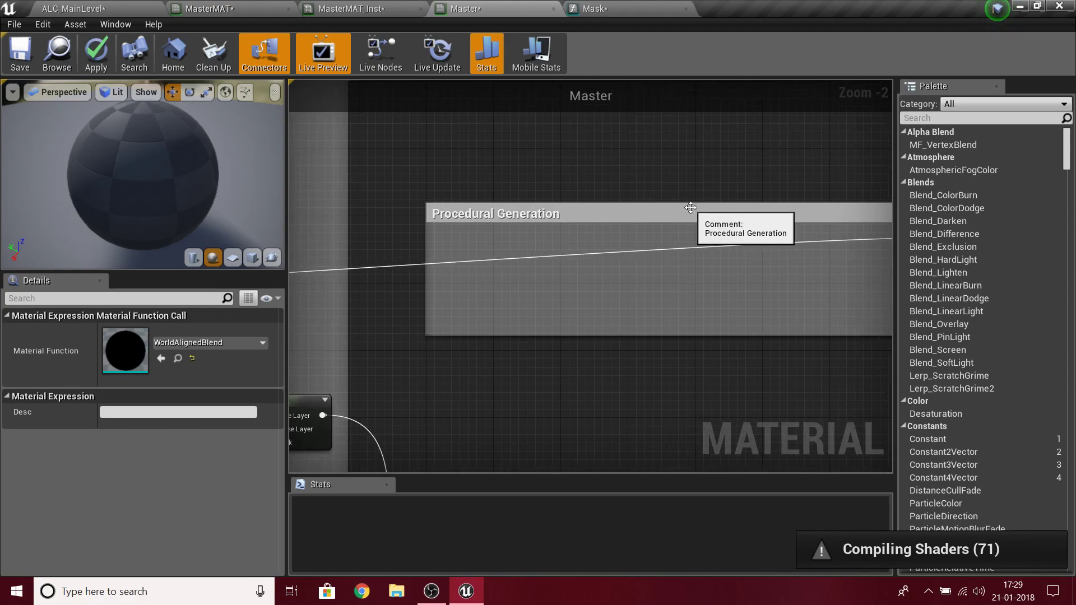
drag(692, 118, 692, 118)
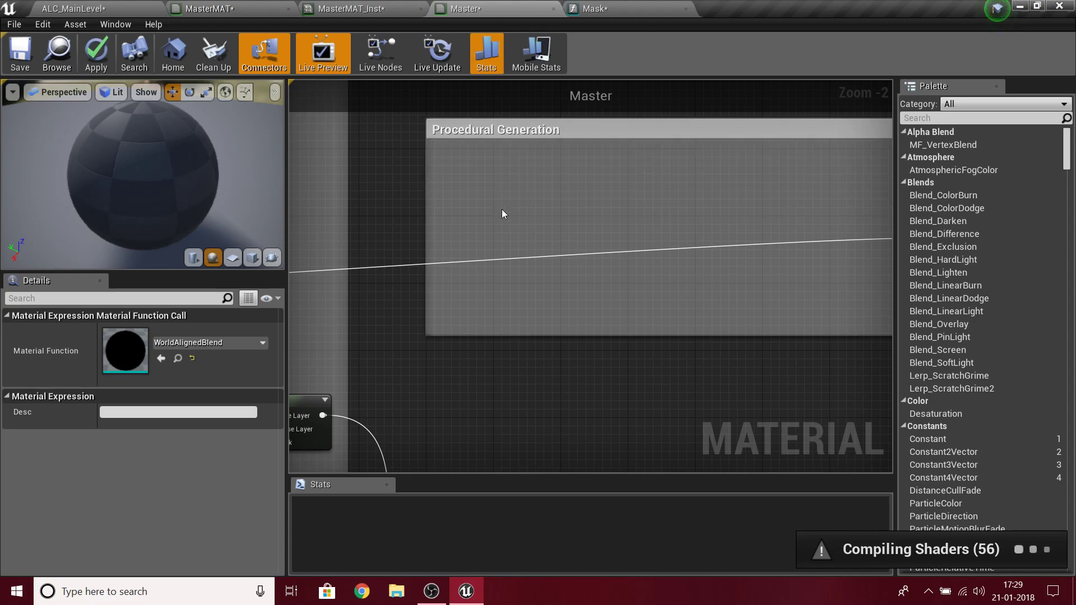
- Insert a Subtract node before the Grass node's Base Layer input and feed the WorldAlignedBlend's w/ Explicit Normal output into its A input
right_drag(808, 242, 654, 293)
scroll(655, 293, up, 2)
drag(829, 291, 472, 271)
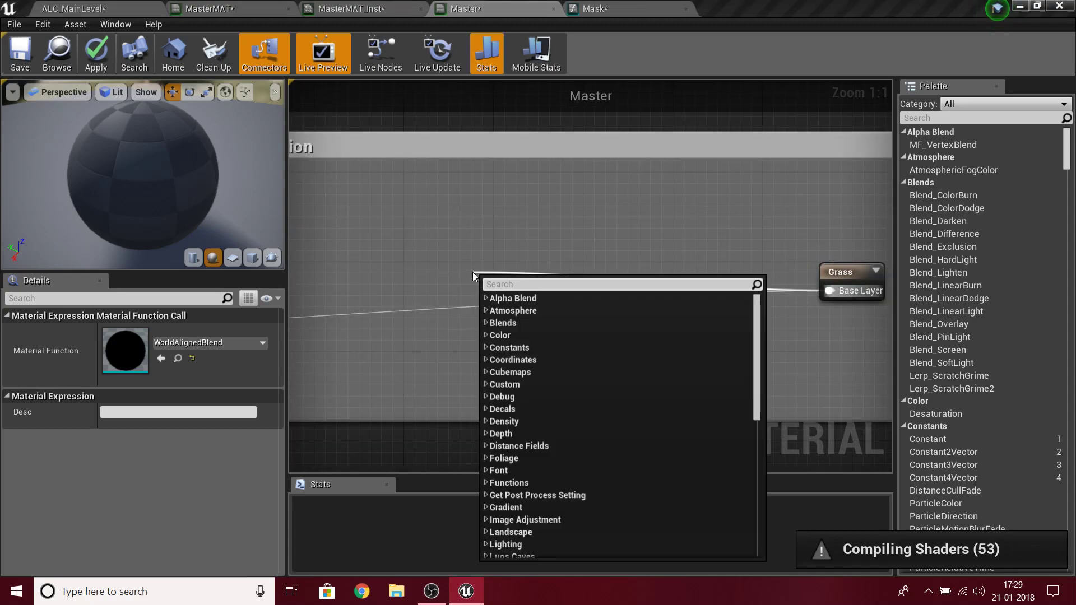
text(sub)
key(Return)
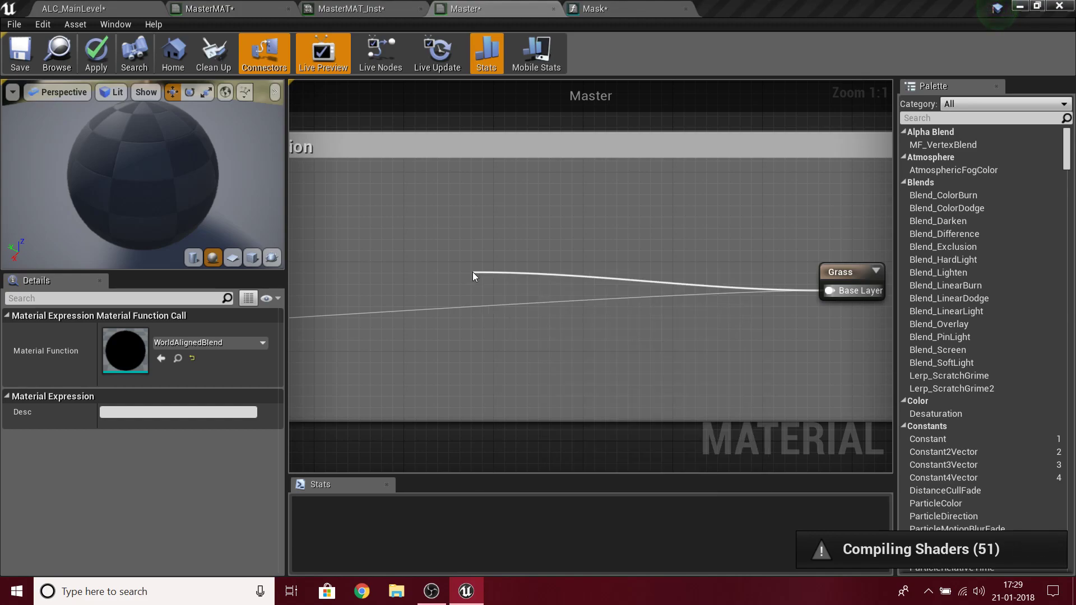
drag(507, 284, 509, 246)
right_drag(454, 309, 567, 374)
mouse_move(622, 316)
mouse_down()
mouse_move(417, 299)
mouse_move(617, 314)
mouse_move(609, 322)
mouse_up()
right_drag(497, 342, 648, 320)
- Add a LandscapeLayerSample node connected to the Subtract node's B input and place it inside the comment box
drag(760, 328, 606, 380)
text(layer a)
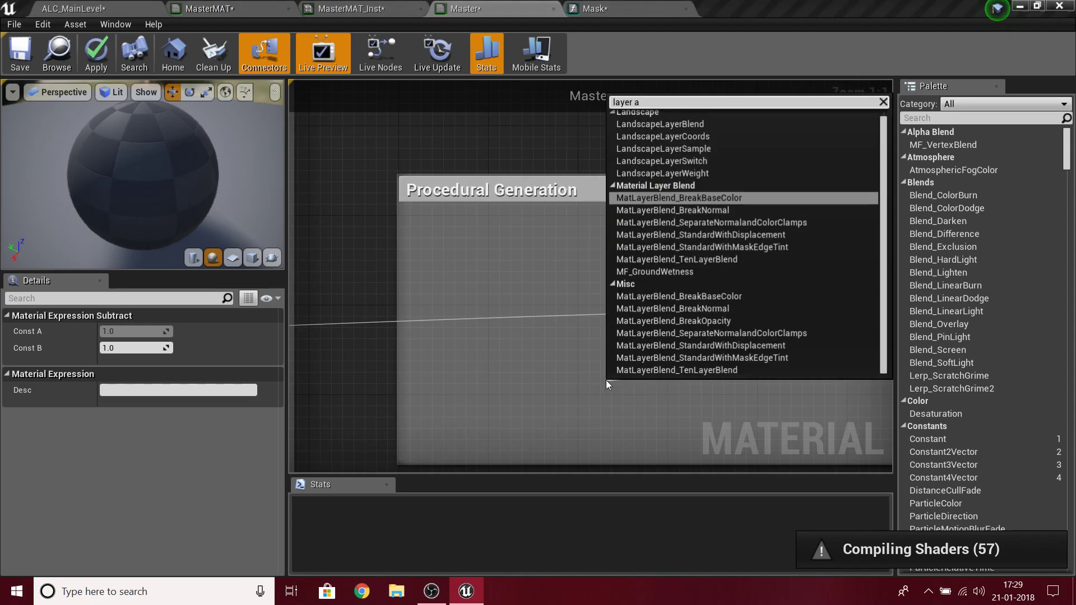
key(BackSpace)
text(sampl)
key(Return)
drag(690, 383, 655, 333)
- Set the landscape layer sample node's parameter name to Mask, matching the Layer Blend's layer
right_drag(456, 445, 730, 223)
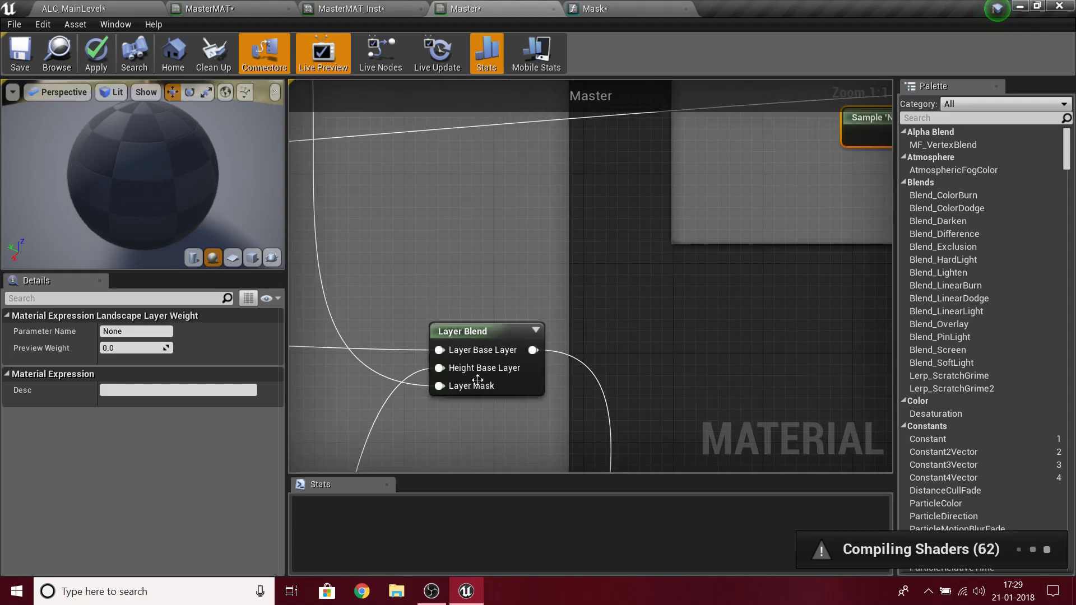
click(109, 332)
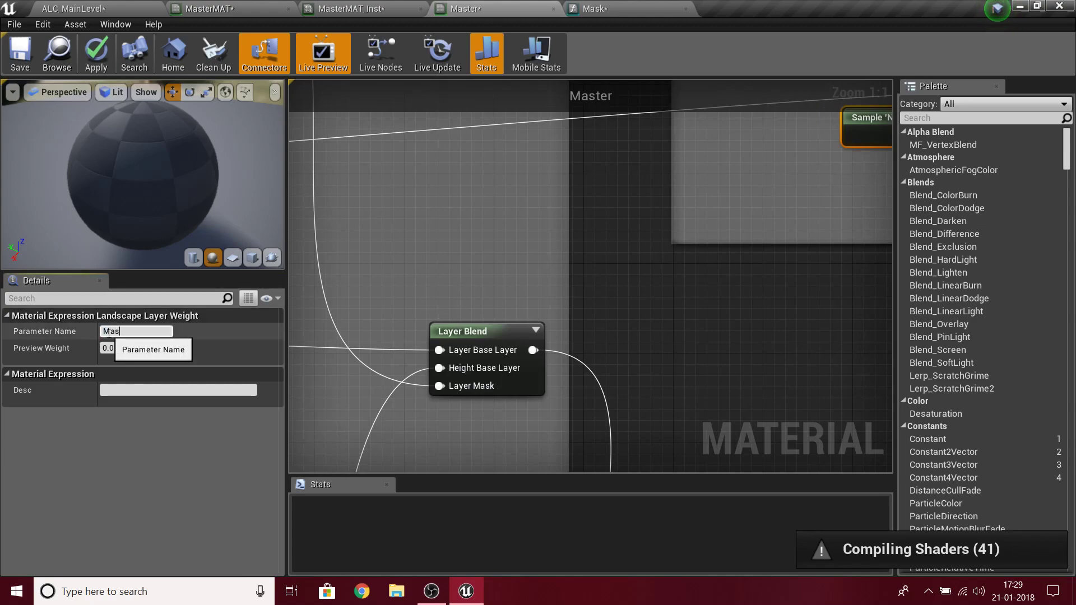
right_drag(602, 204, 400, 290)
right_drag(728, 411, 679, 469)
click(676, 443)
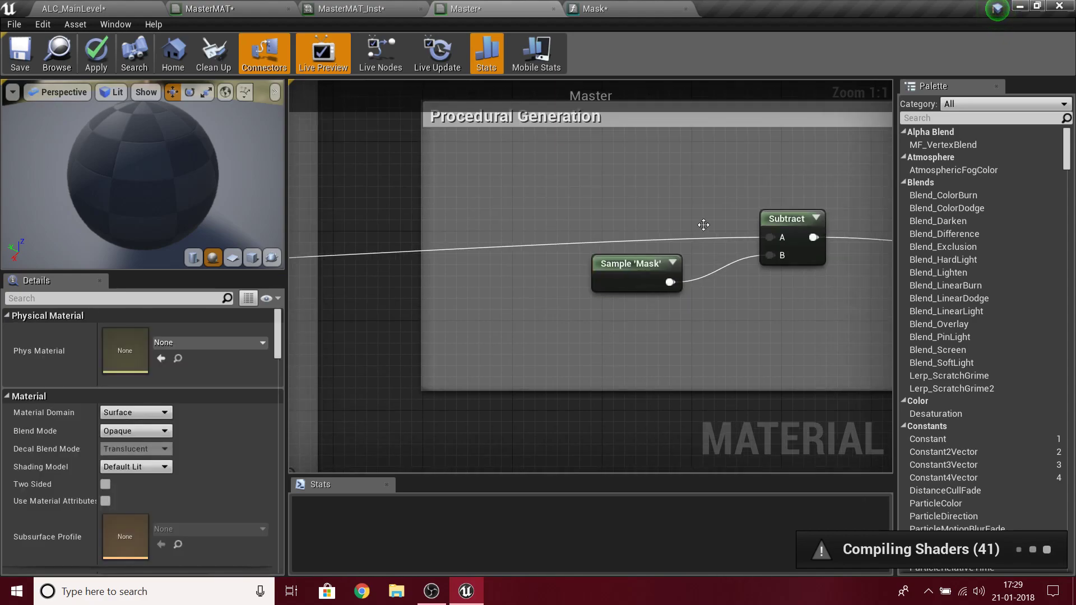
- Expand the Subtract node's preview and trace its A input back to the WorldAlignedBlend node
click(814, 219)
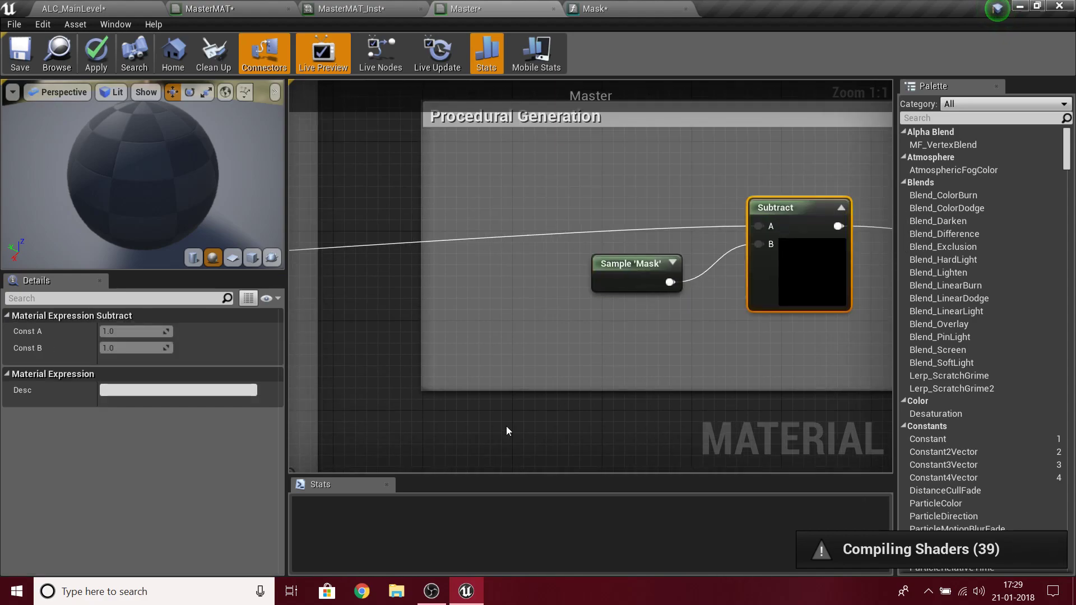
scroll(493, 325, down, 4)
right_drag(493, 323, 543, 355)
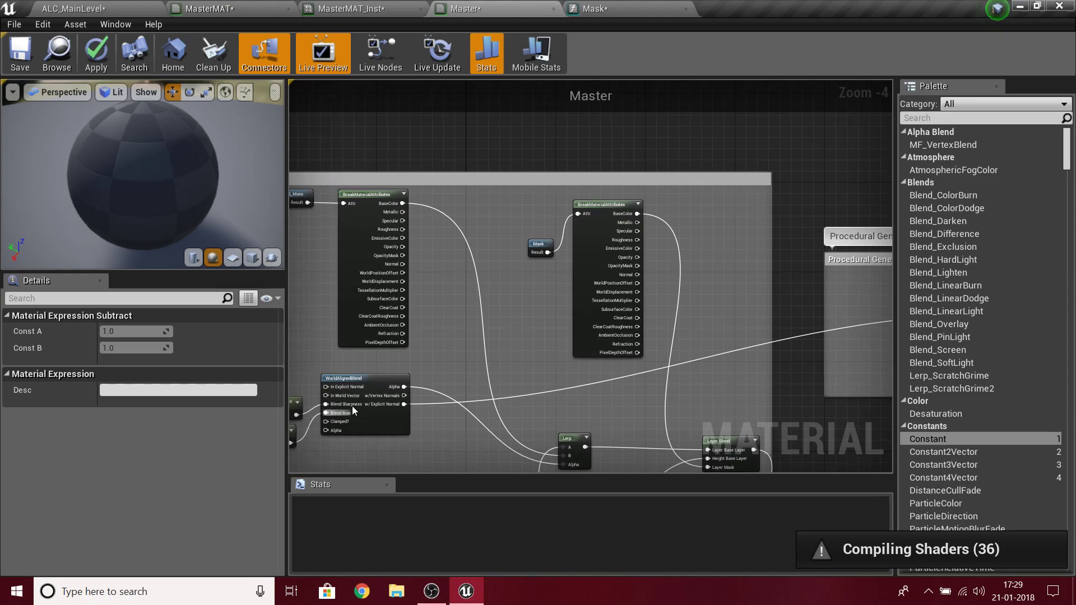
key(Home)
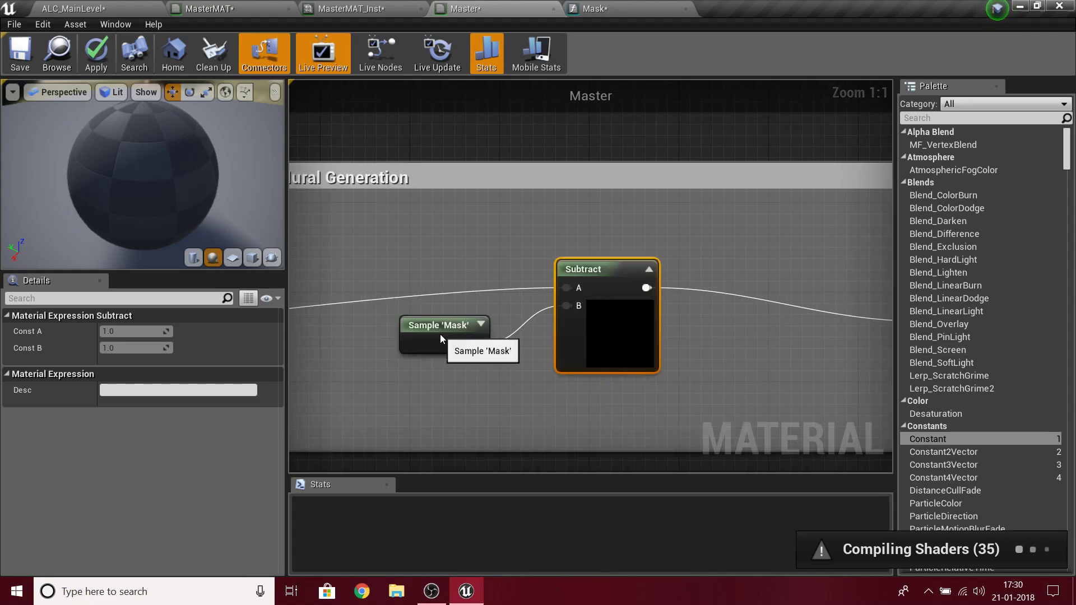
- Examine the procedural chain from the Sample 'Mask' node through Subtract to the Grass node's Base Layer input
click(440, 335)
right_drag(432, 423, 629, 306)
right_drag(322, 453, 515, 290)
right_drag(676, 233, 552, 423)
right_drag(812, 269, 552, 308)
right_drag(783, 289, 622, 327)
click(755, 261)
scroll(750, 357, down, 3)
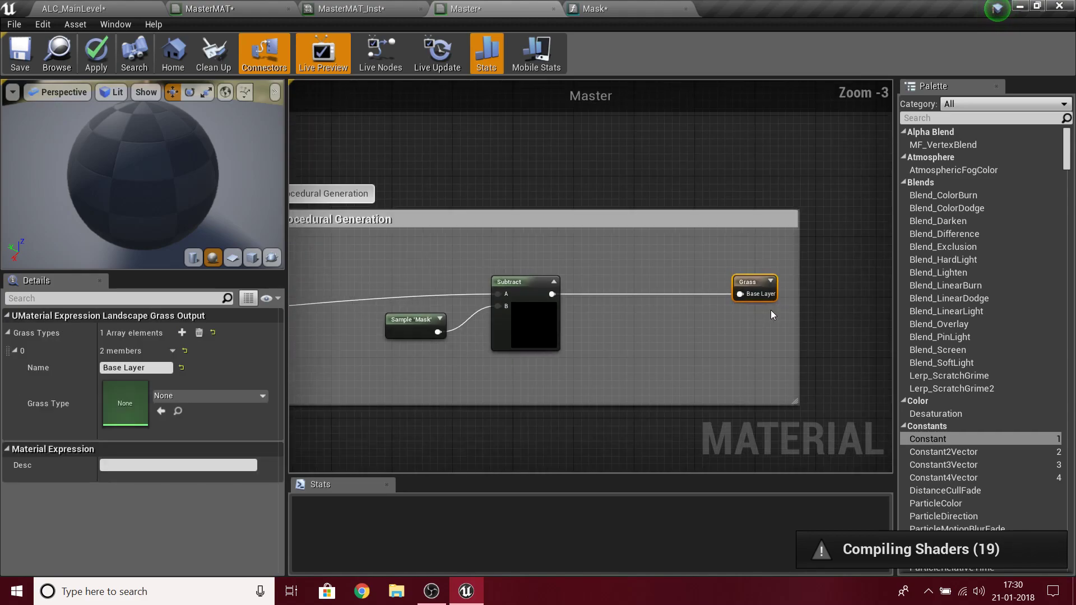
scroll(717, 284, up, 3)
right_click(717, 285)
click(654, 332)
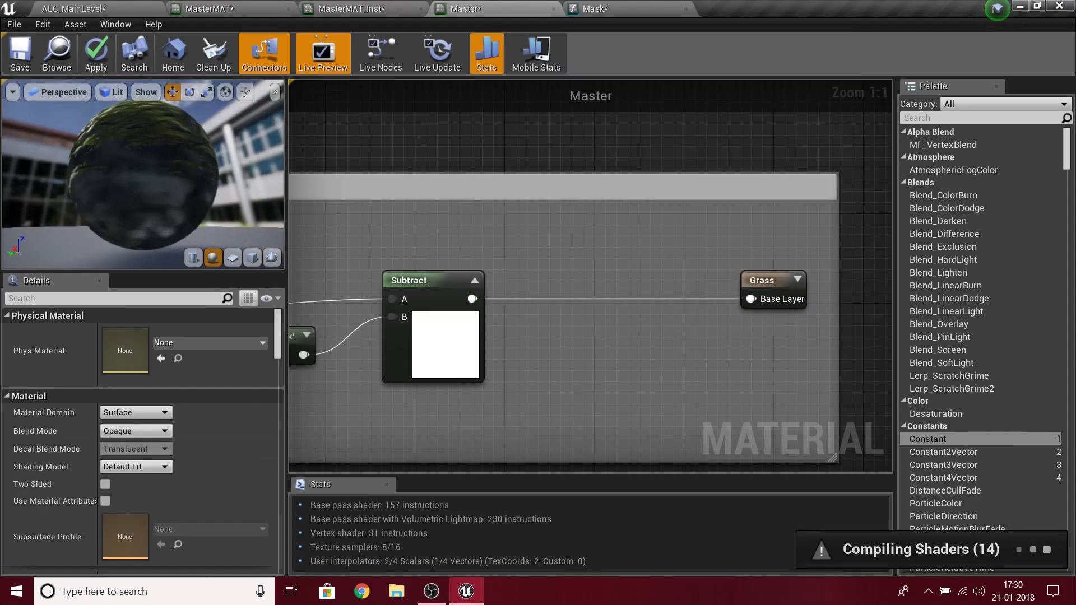
- Inspect the compiled moss and rock material on the preview sphere from near and far
scroll(160, 166, up, 5)
scroll(243, 193, down, 5)
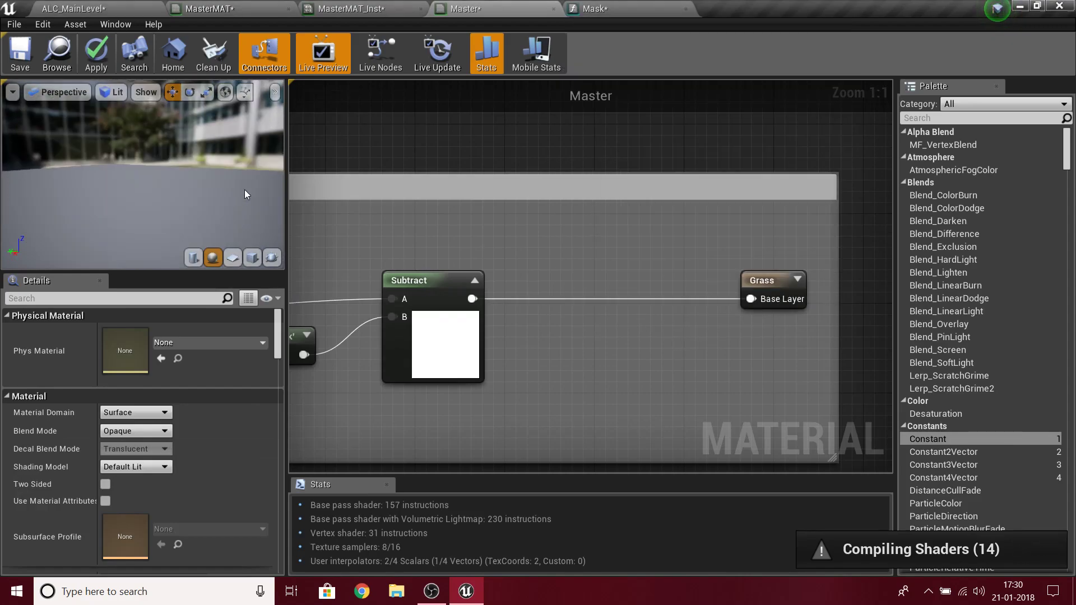
scroll(222, 198, up, 8)
scroll(222, 197, down, 8)
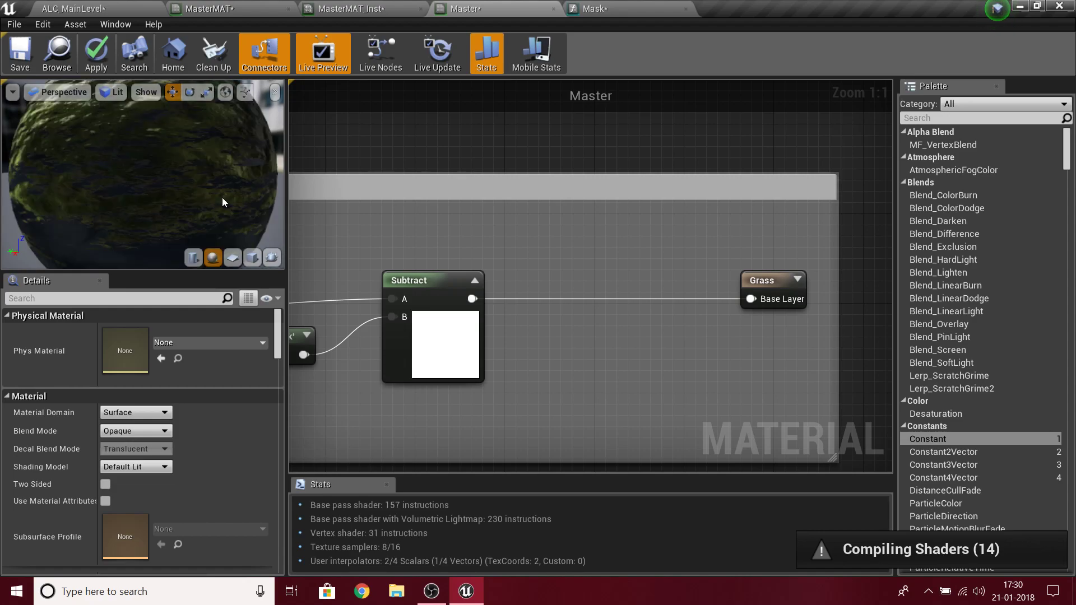
scroll(132, 180, up, 8)
scroll(133, 180, down, 5)
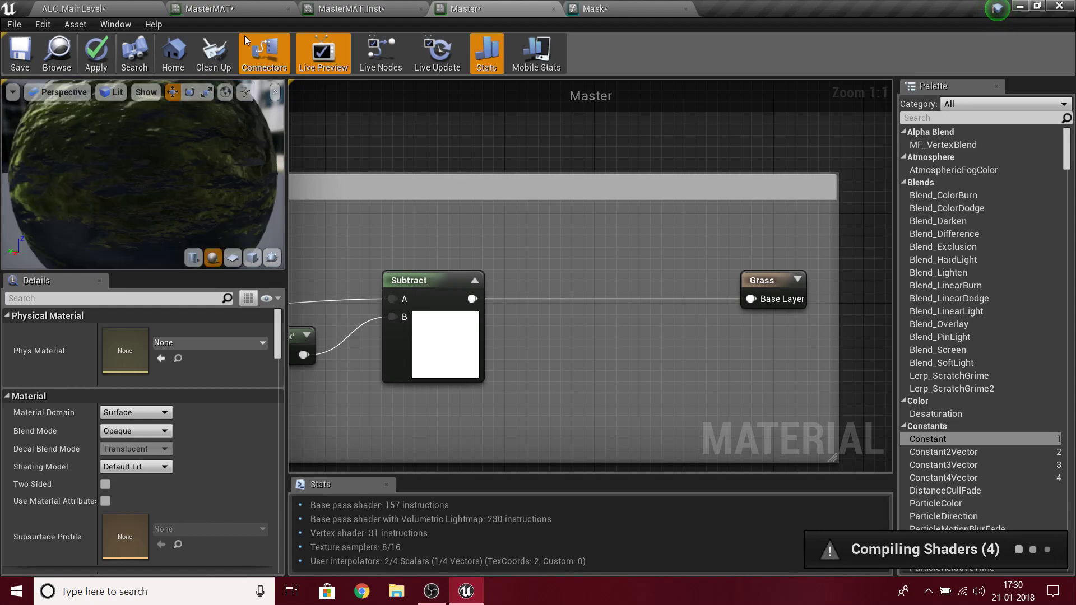
- Insert a second Subtract node between the first Subtract node's output and the Grass node's Base Layer input
click(762, 283)
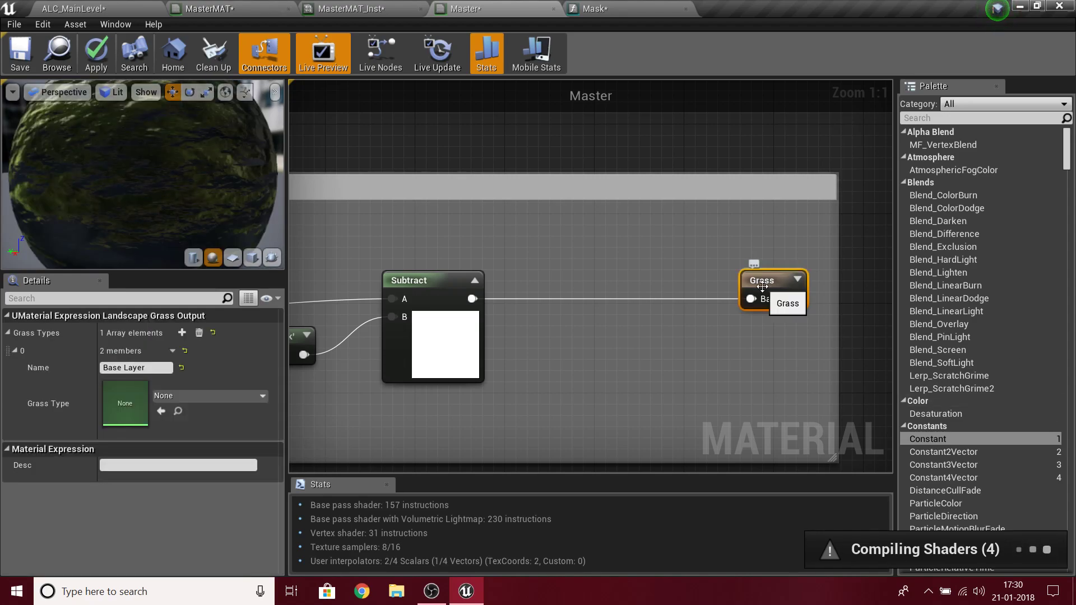
drag(751, 299, 566, 301)
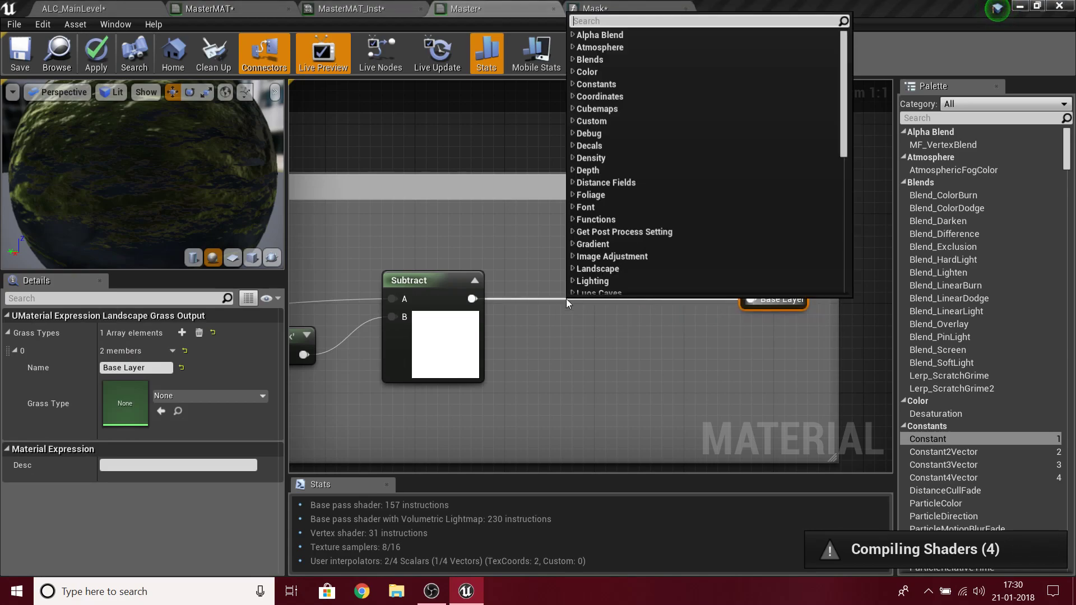
text(-)
key(Return)
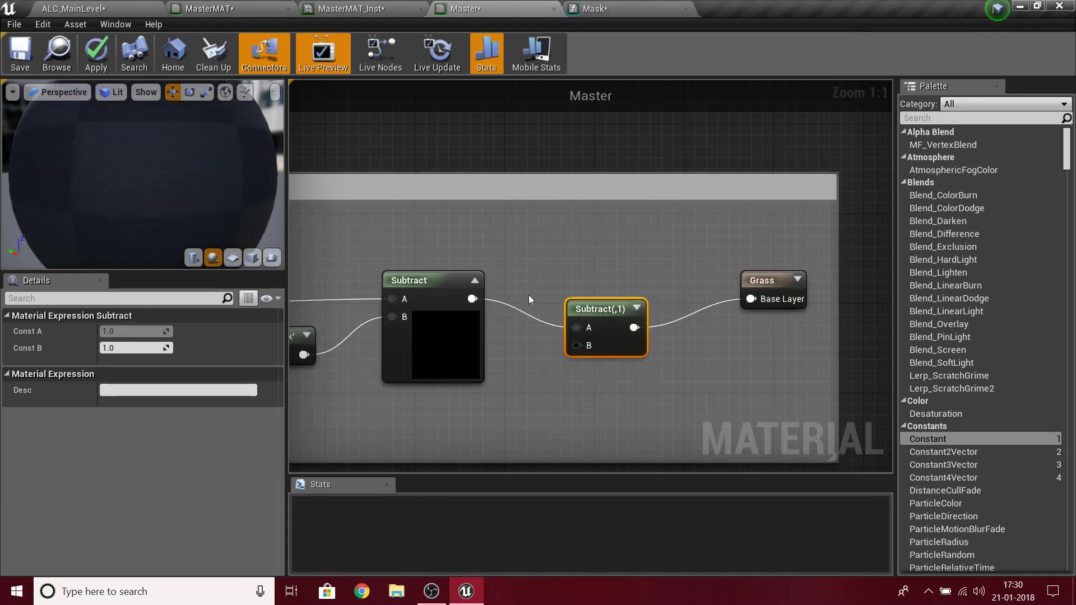
- Align the second Subtract node with the first and insert a third Subtract node between it and the Grass node's Base Layer input
drag(603, 305, 564, 276)
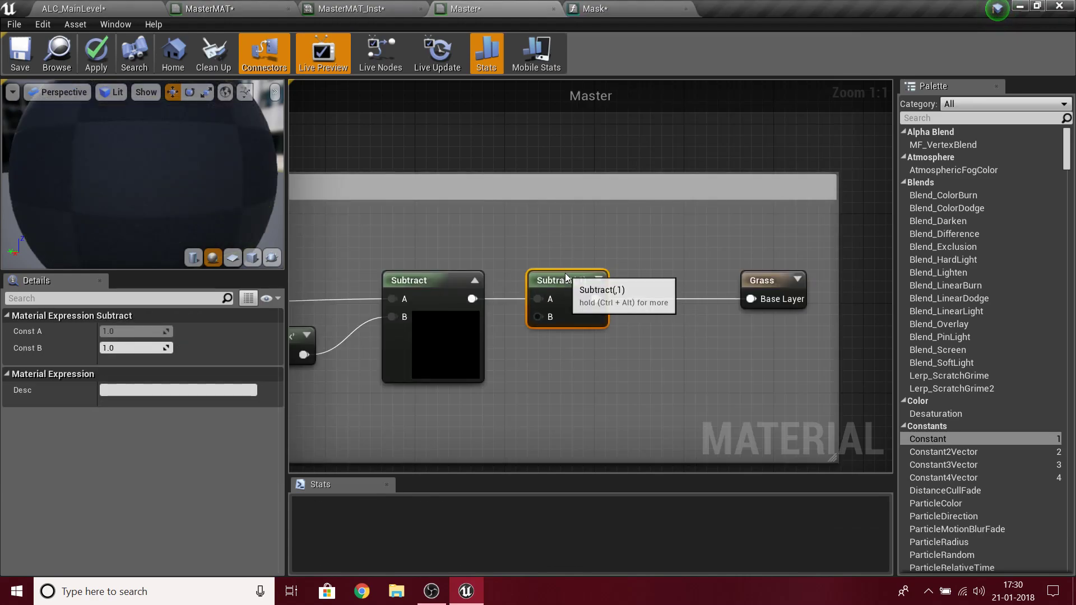
drag(779, 300, 698, 280)
text(-)
key(Return)
scroll(514, 367, down, 2)
right_drag(514, 367, 683, 362)
click(466, 289)
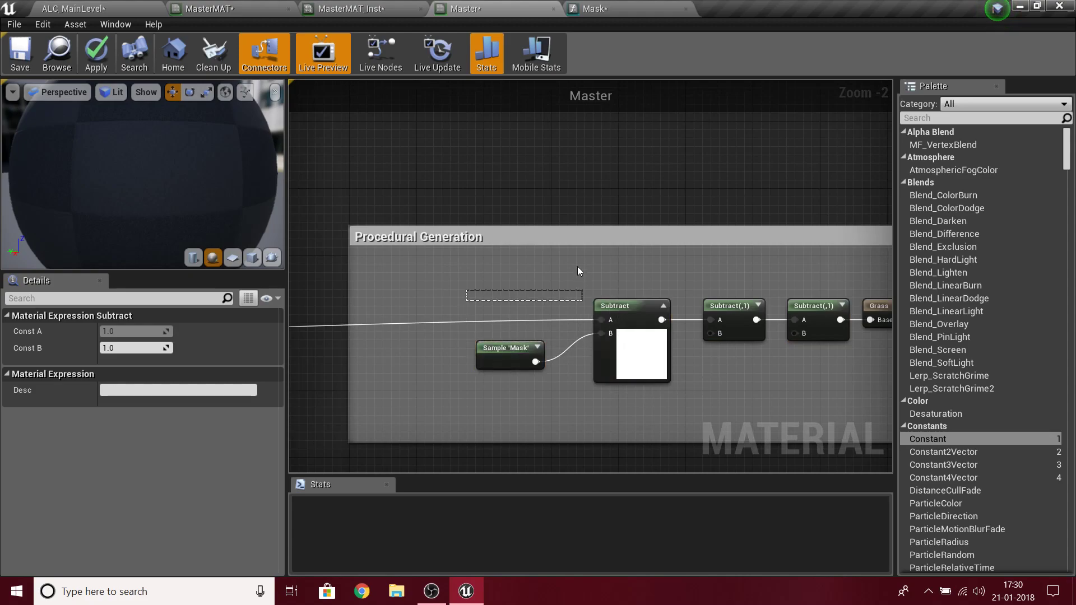
- Resize the Procedural Generation comment box on both sides and move the Grass node further from the Subtract nodes
drag(350, 305, 470, 304)
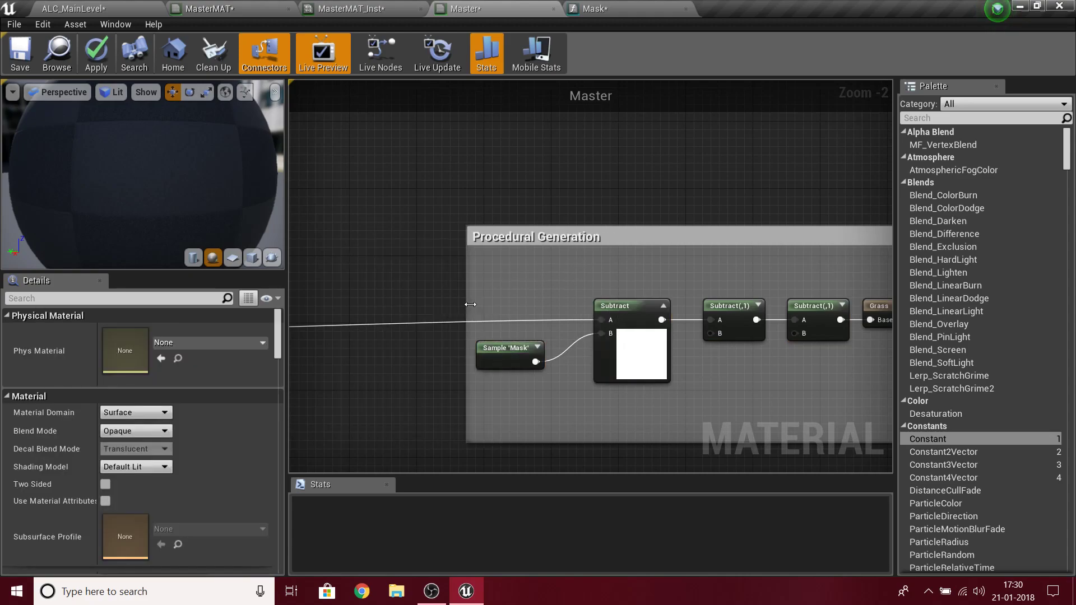
right_drag(446, 256, 242, 265)
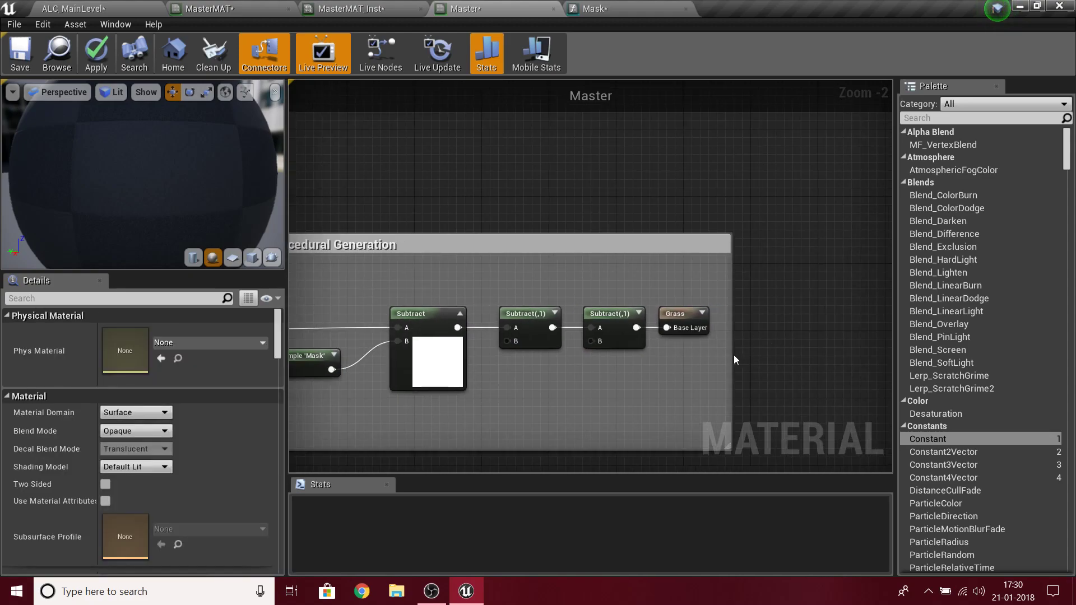
drag(796, 341, 896, 334)
right_drag(596, 290, 493, 289)
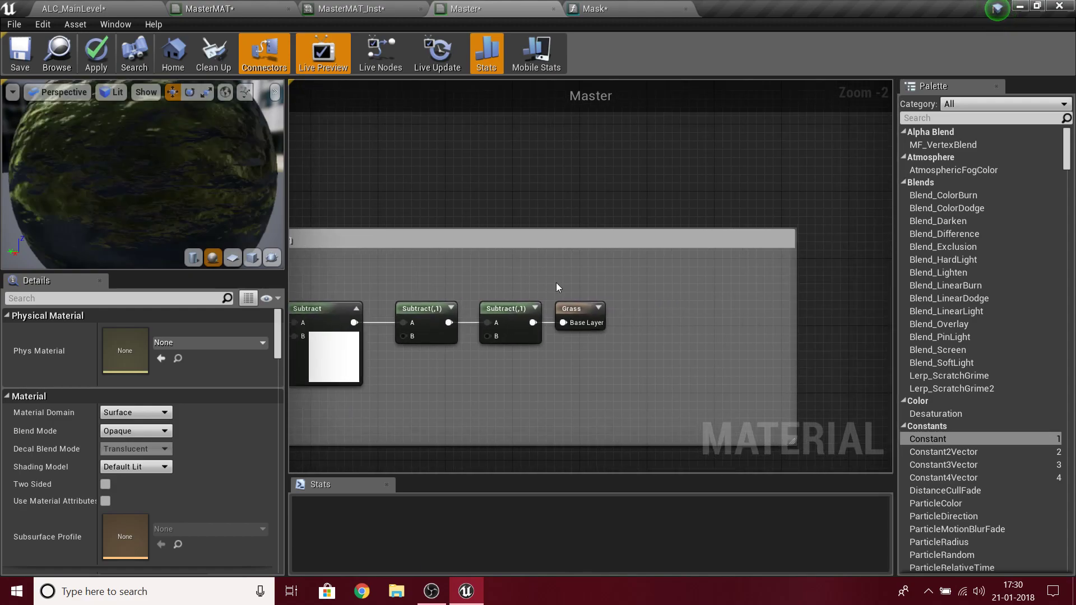
drag(580, 313, 764, 315)
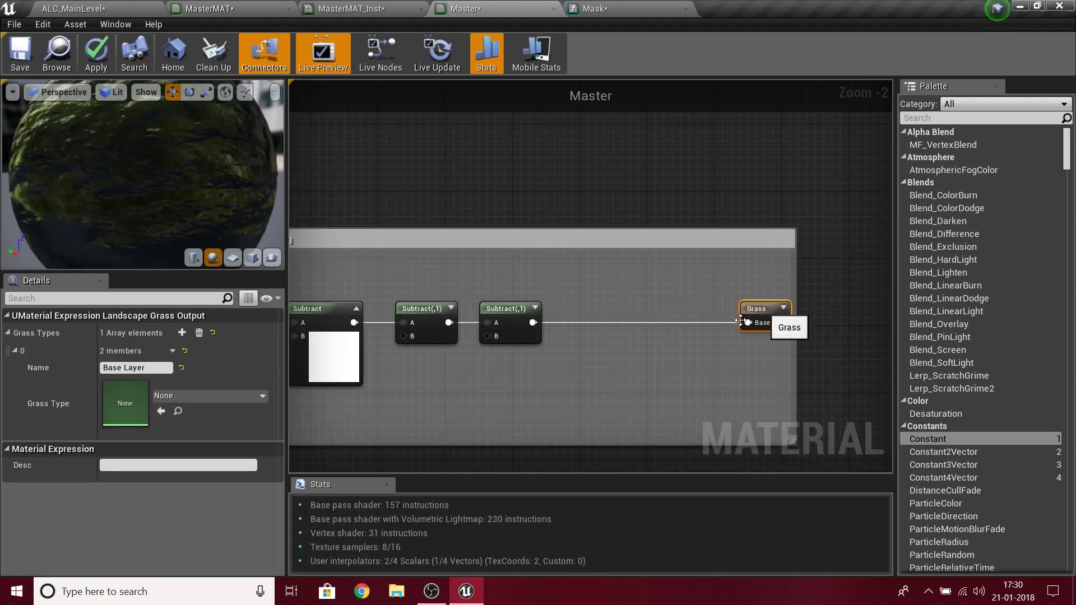
- Connect the BaseColor output of the BreakMaterialAttributes node above the Element 1 & 2 WorldAlignedBlend to the second Subtract node's B input
scroll(706, 299, down, 6)
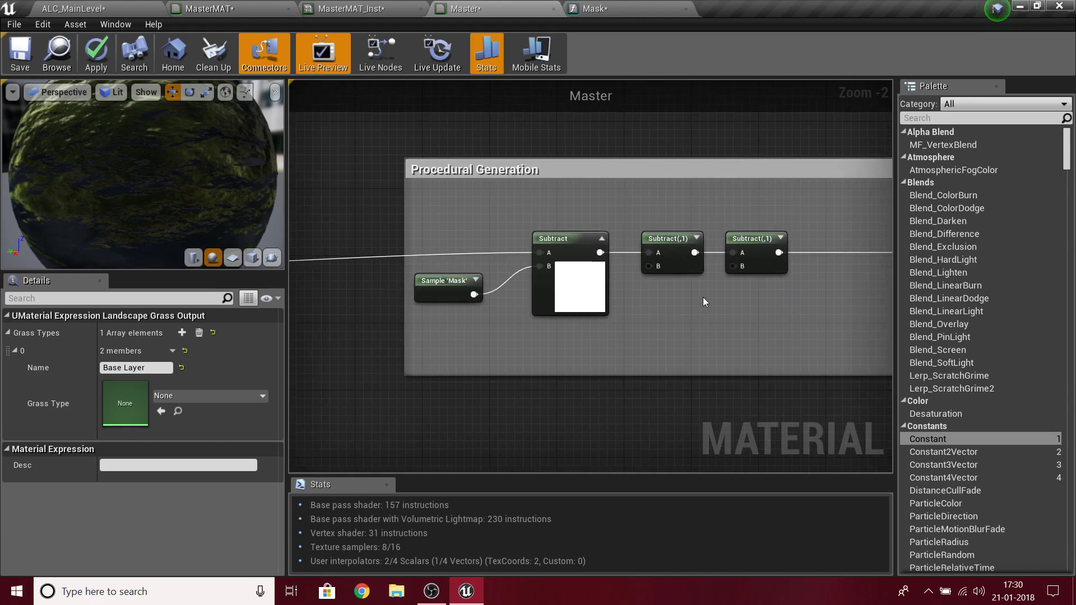
scroll(415, 435, up, 5)
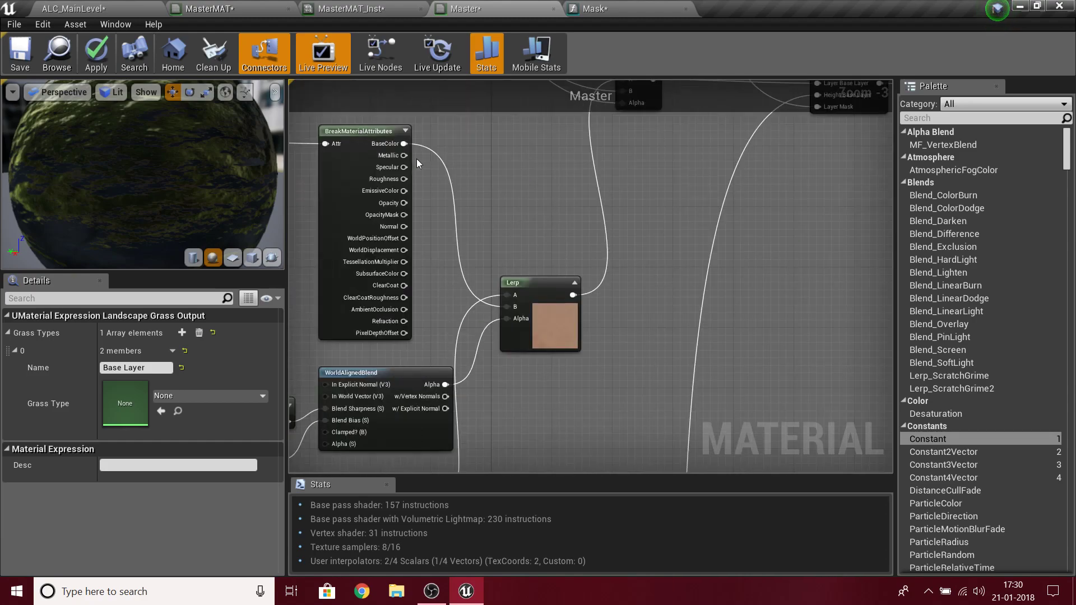
mouse_move(403, 150)
mouse_down()
mouse_move(731, 187)
mouse_move(342, 196)
mouse_move(400, 161)
mouse_up()
right_drag(330, 324, 504, 434)
drag(561, 274, 491, 229)
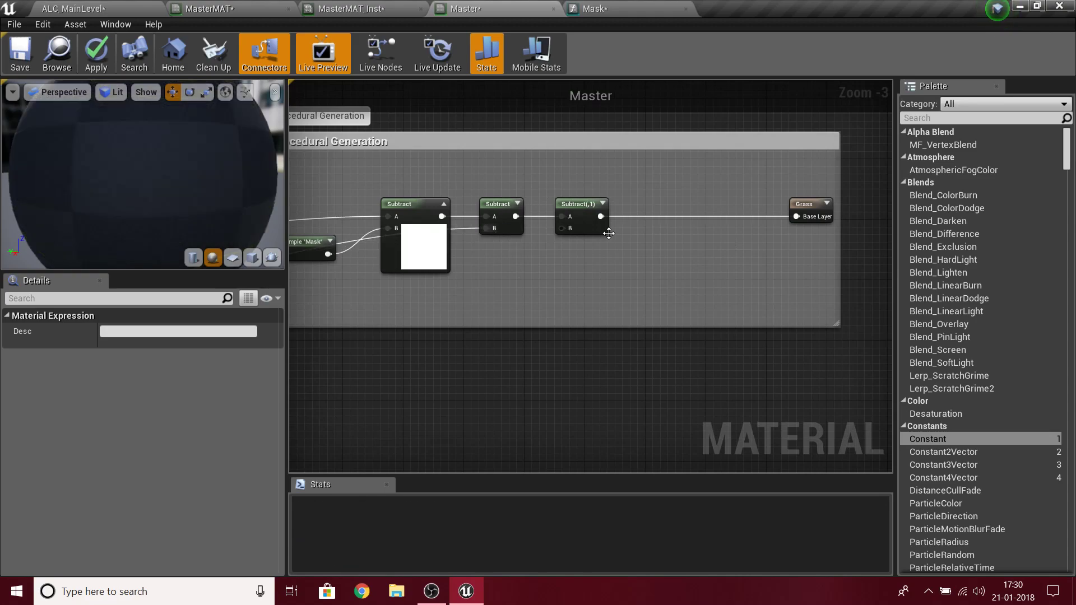
- Connect the third Subtract node's B input to the BaseColor output of Element_1_Rock's BreakMaterialAttributes node
drag(563, 228, 569, 428)
scroll(322, 401, down, 6)
scroll(322, 401, up, 1)
scroll(419, 425, up, 2)
scroll(566, 429, up, 3)
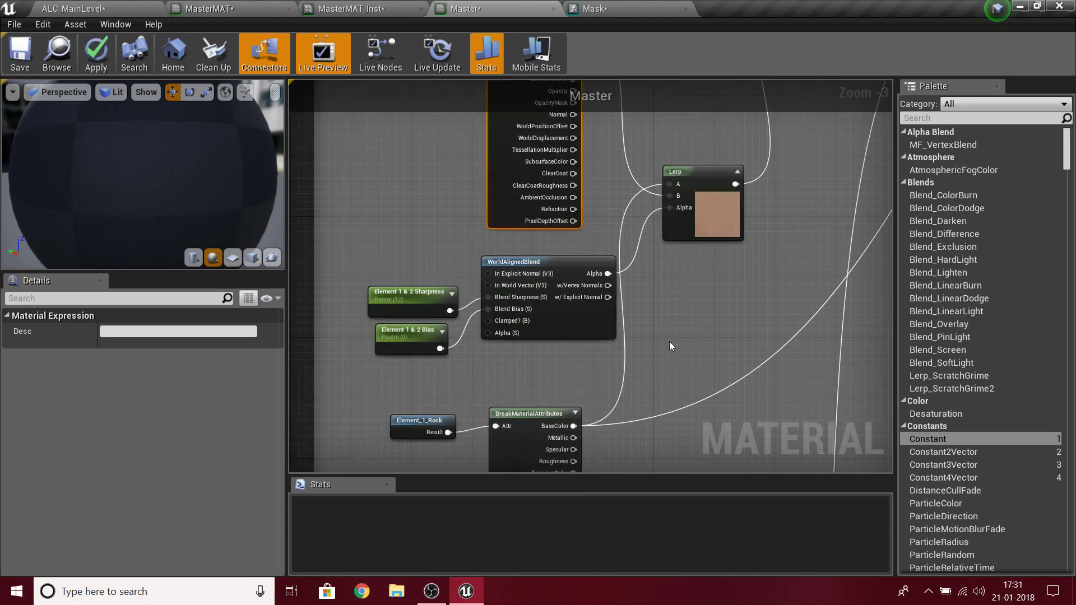
- Examine the rewired Procedural Generation chain up to the Grass node and the compiled material on the preview sphere
right_drag(677, 307, 428, 489)
scroll(677, 303, down, 9)
right_drag(826, 212, 704, 298)
click(682, 311)
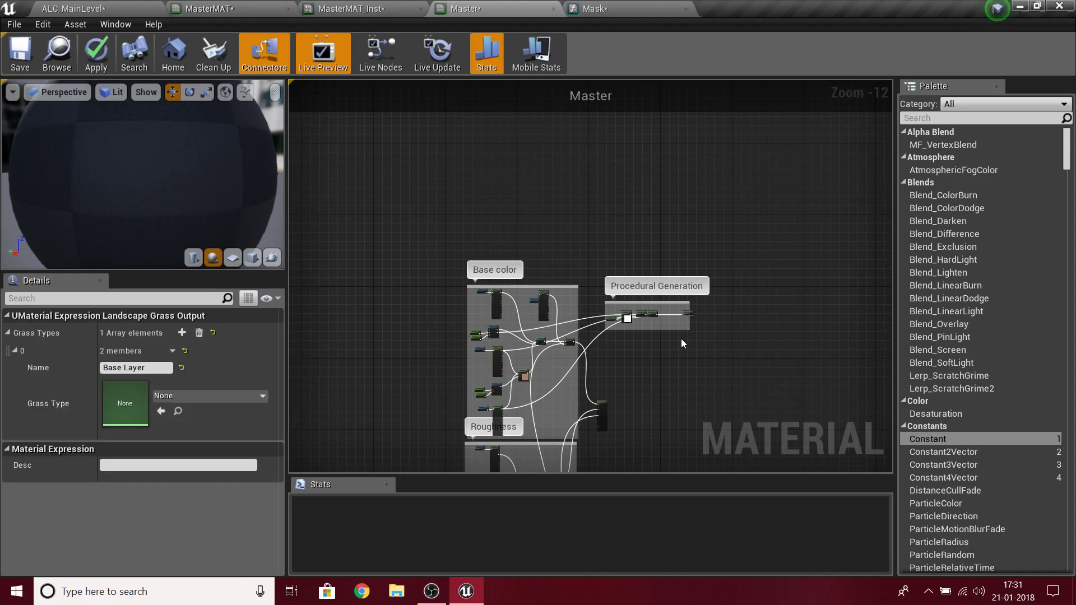
scroll(681, 339, up, 5)
scroll(694, 338, up, 4)
click(566, 342)
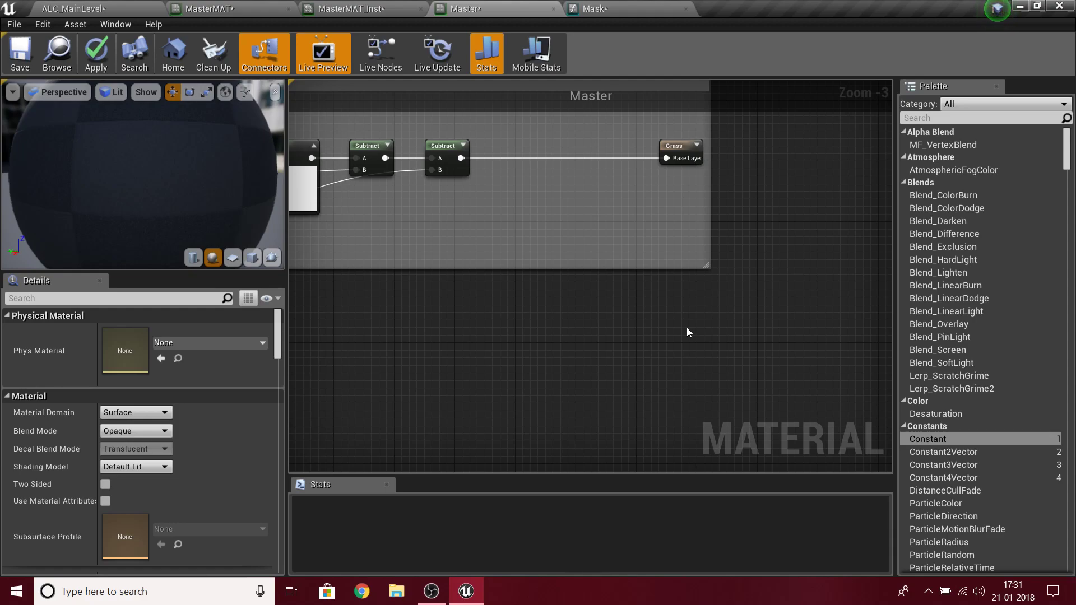
drag(111, 169, 149, 202)
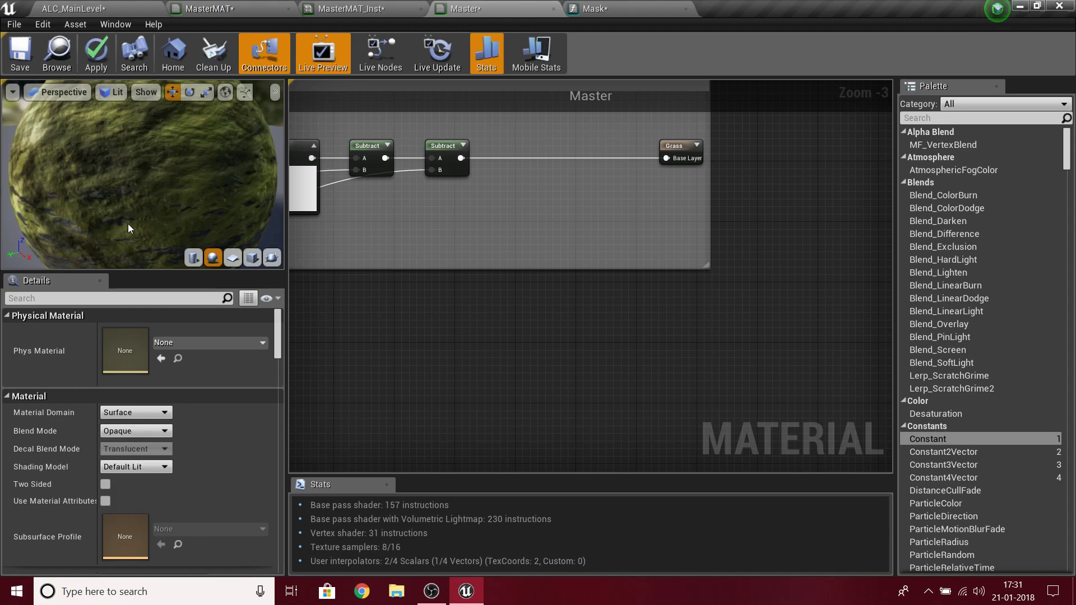
scroll(594, 335, up, 3)
right_drag(595, 337, 564, 533)
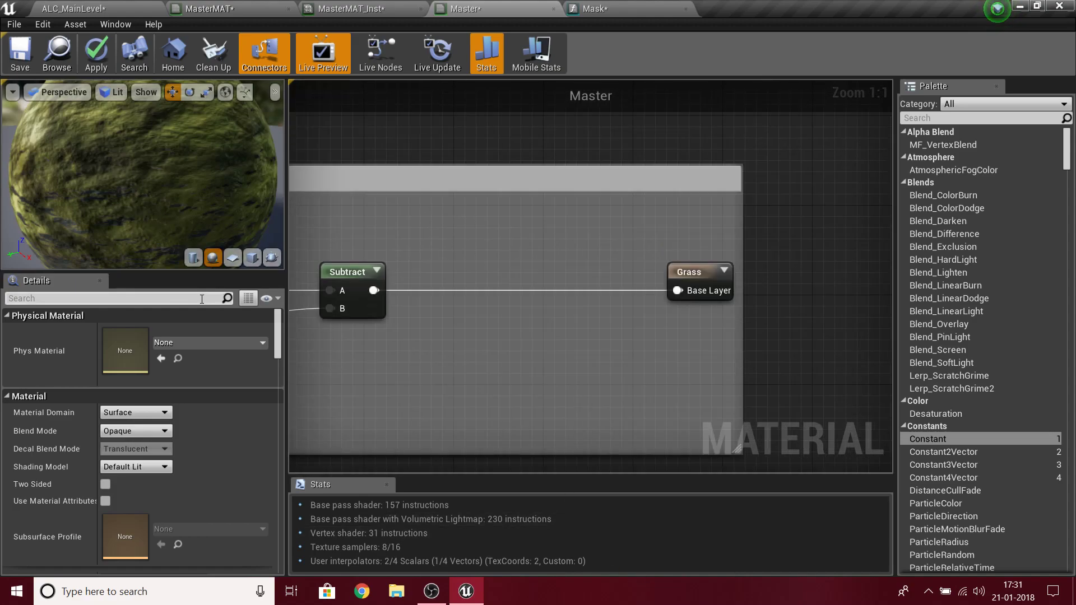
- Go to the ALC_MainLevel viewport, approach the trees and set the camera speed to 8
click(130, 5)
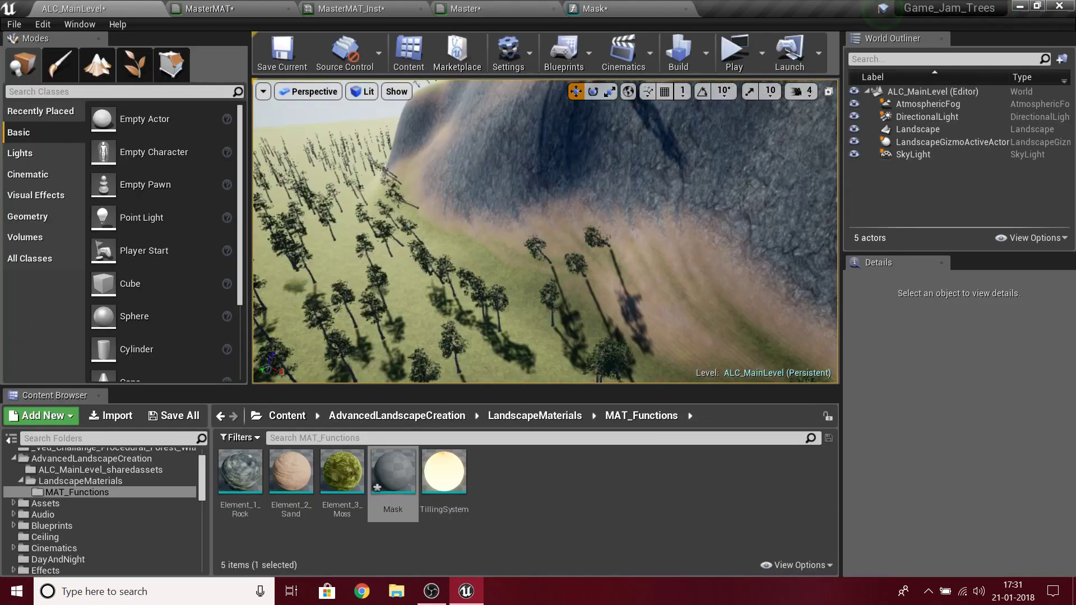
right_drag(545, 231, 544, 255)
key(w)
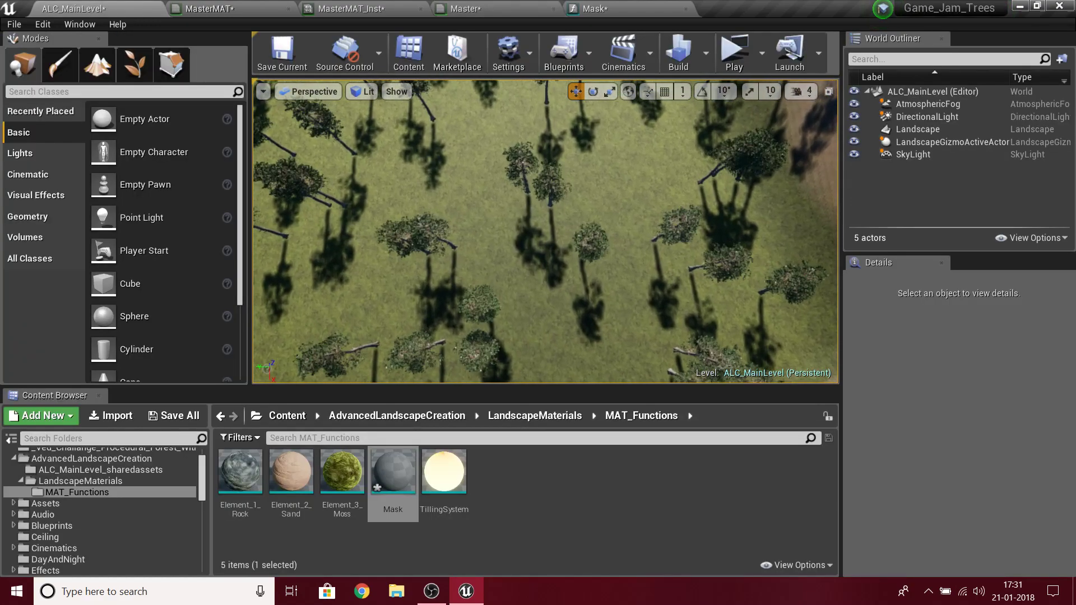
click(802, 91)
drag(827, 123, 879, 135)
- Fly low over the landscape between the trees and inspect the ground surface up close
right_drag(700, 196, 700, 198)
key(s)
key(w)
mouse_move(545, 231)
right_down()
mouse_move(540, 252)
mouse_move(551, 168)
mouse_move(547, 224)
right_up()
key(s)
key(w)
key(s)
key(w)
key(s)
key(w)
key(s)
key(w)
key(s)
key(w)
key(w)
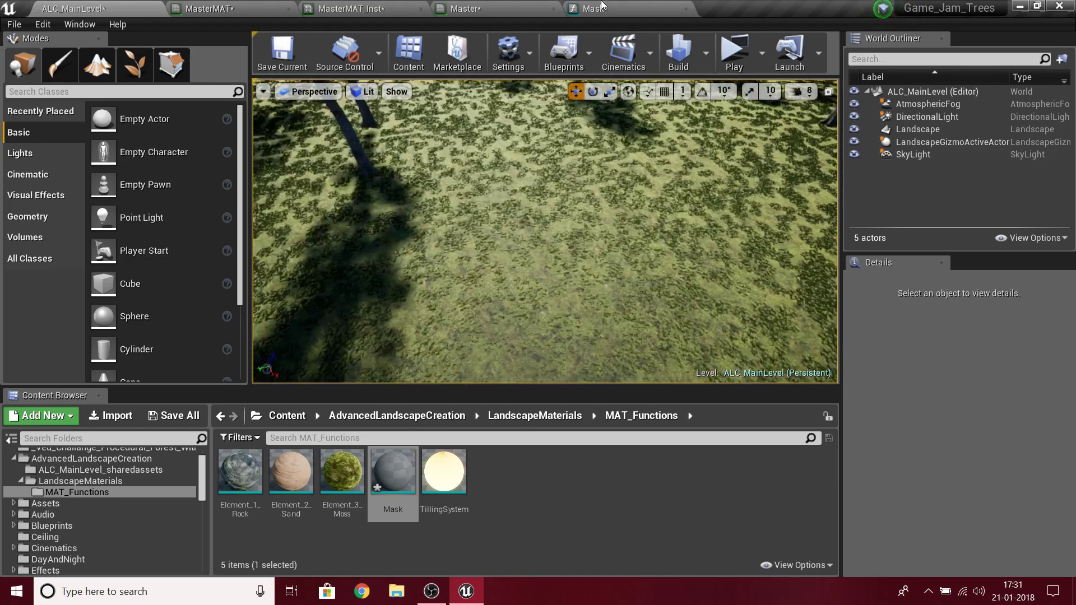
- Insert a Multiply node between the last Subtract node and the Master material's Grass Base Layer input, aligned with the chain
click(602, 7)
scroll(605, 275, up, 2)
click(455, 8)
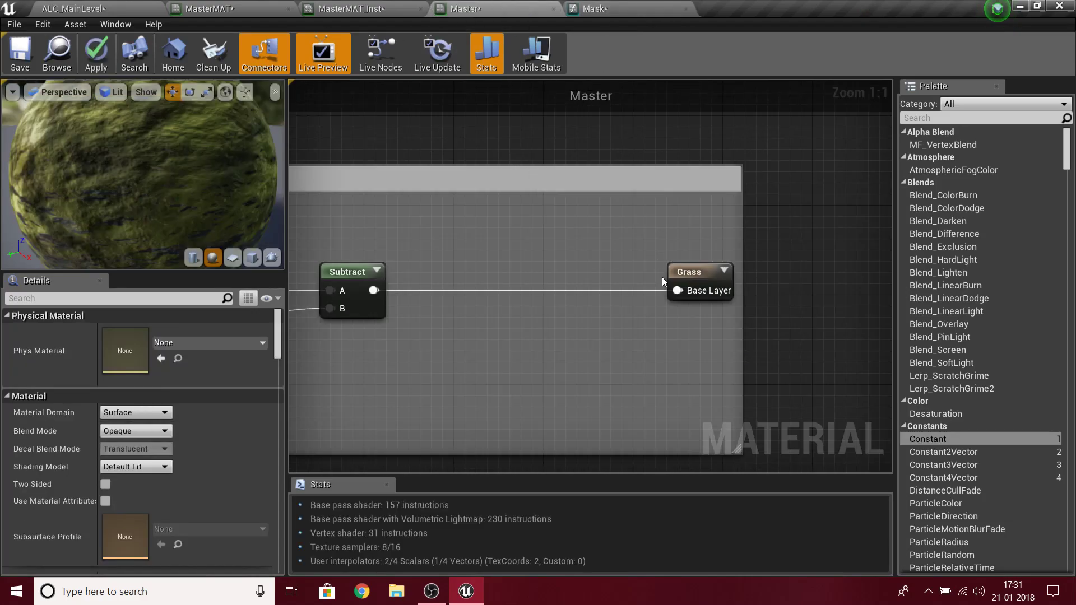
drag(681, 287, 482, 288)
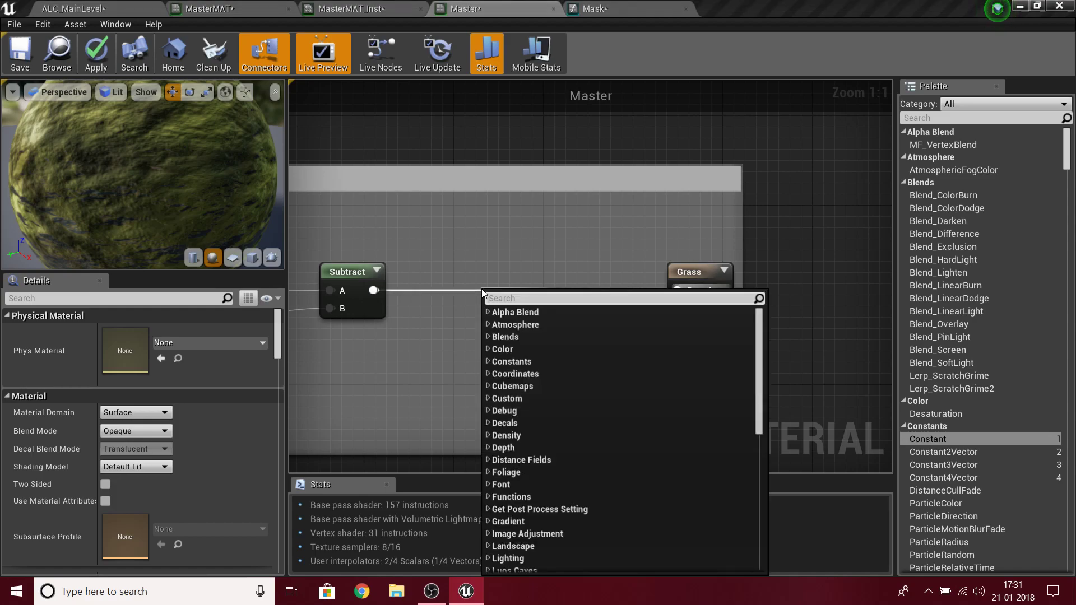
text(multiply)
key(Return)
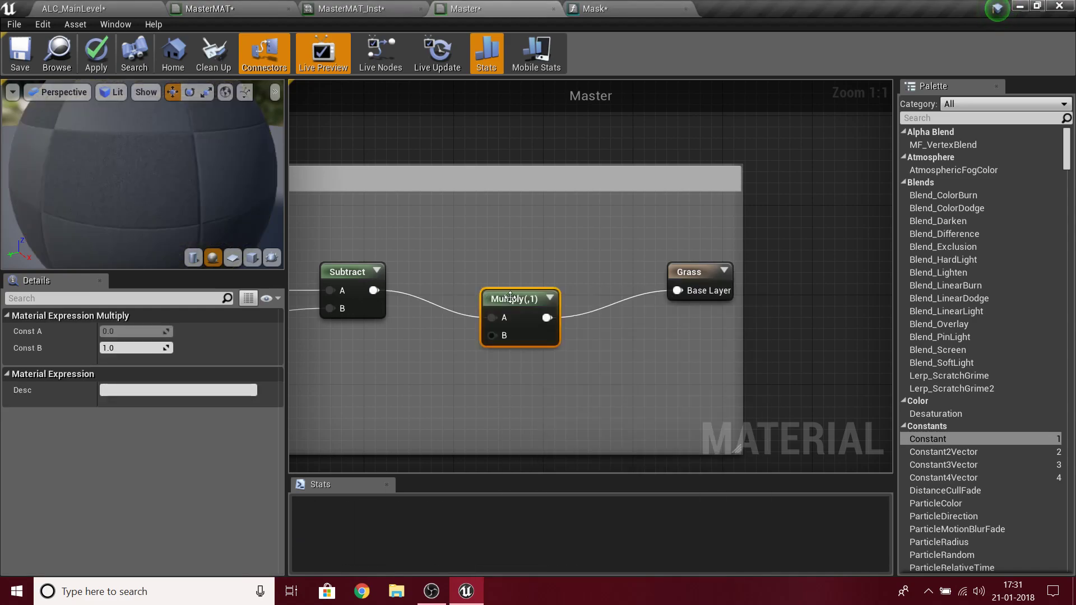
drag(509, 297, 509, 270)
- Add a scalar parameter below the Subtract node and connect its output to the Multiply node's B input
key(s)
click(363, 361)
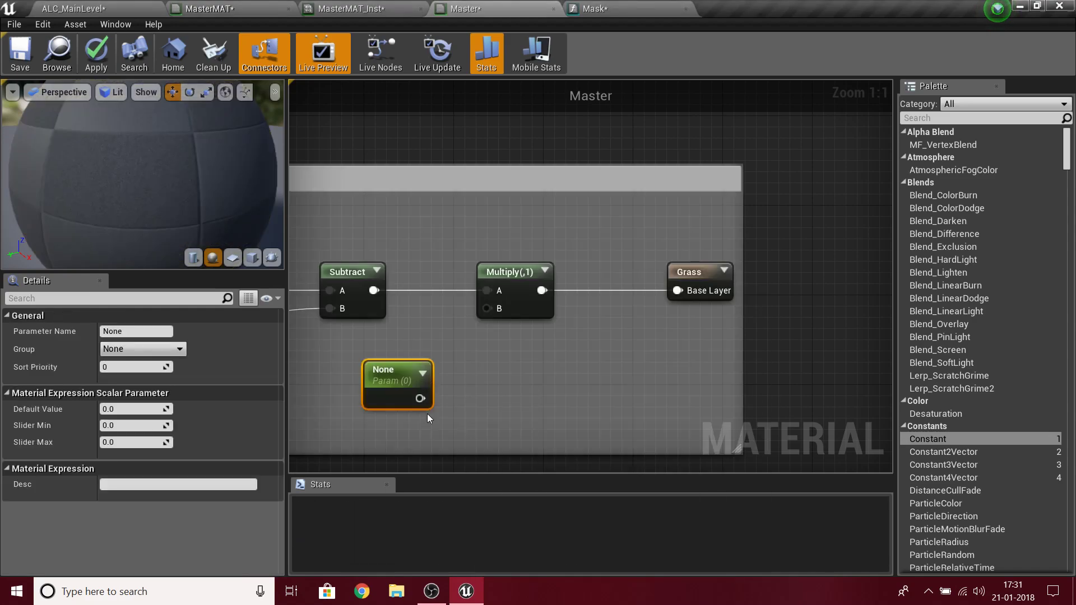
drag(421, 399, 486, 308)
- Name the new scalar parameter "Foliage density" and set its default value to 1.0
click(139, 332)
text(Foliagen)
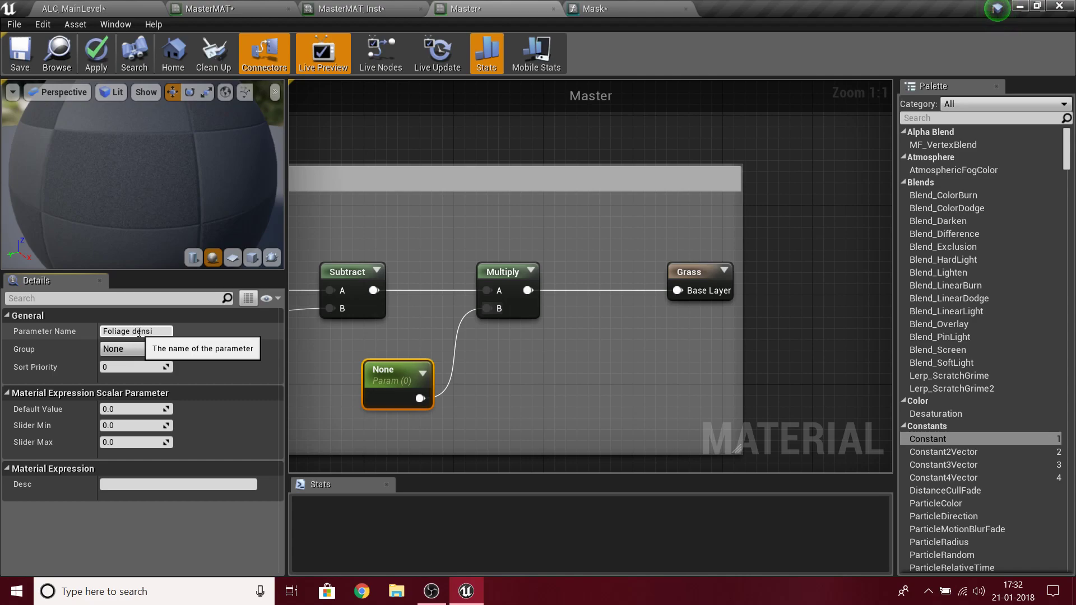
key(Return)
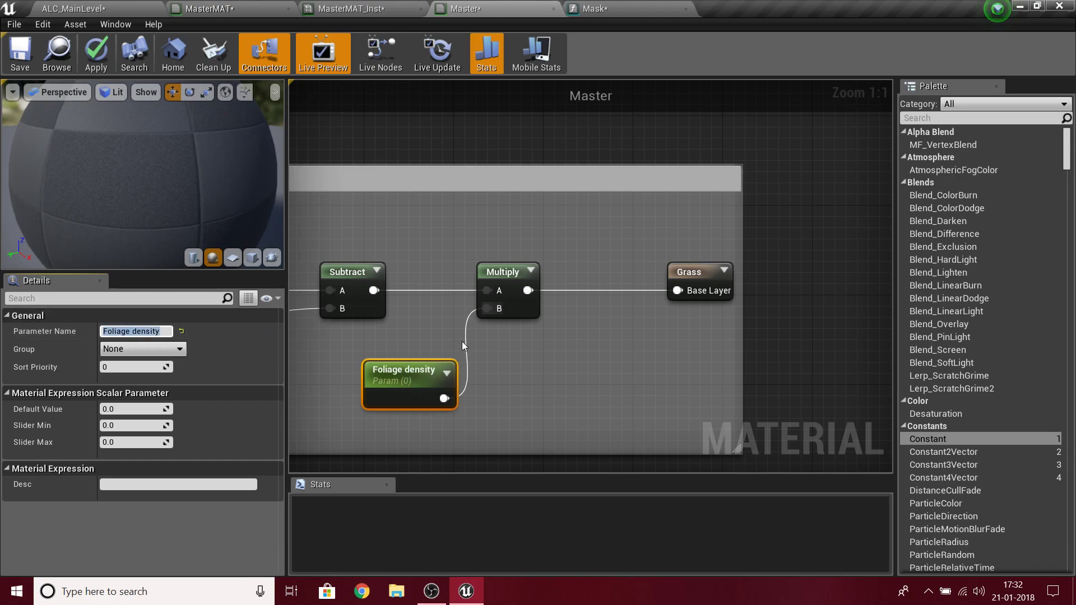
click(157, 410)
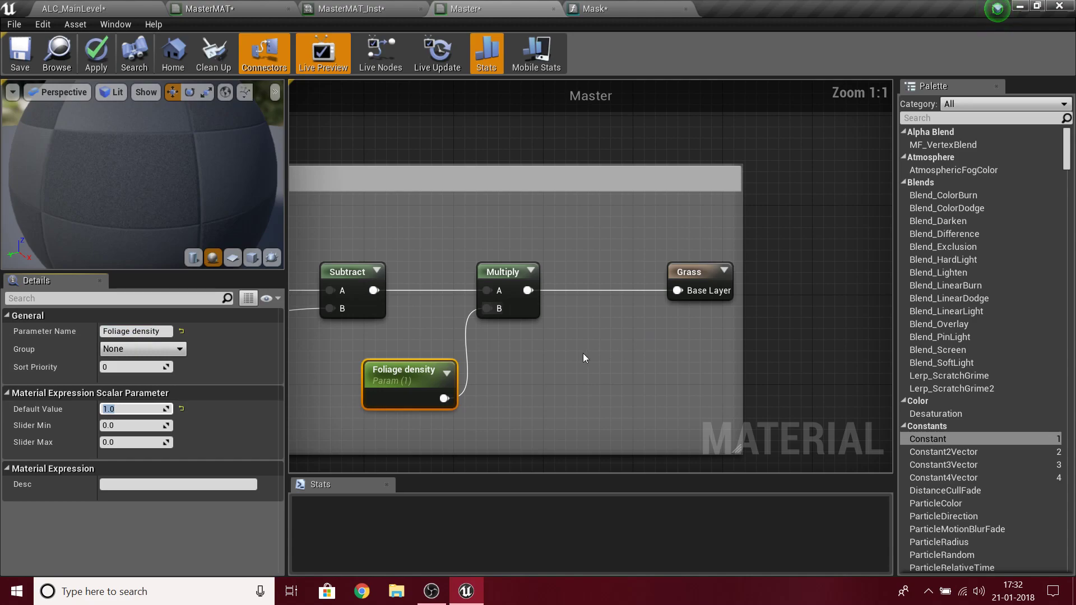
- Move the Foliage density parameter node farther away from the Multiply node, below the Subtract nodes, to make room between them
drag(412, 392, 369, 393)
drag(337, 406, 337, 417)
right_drag(502, 383, 746, 381)
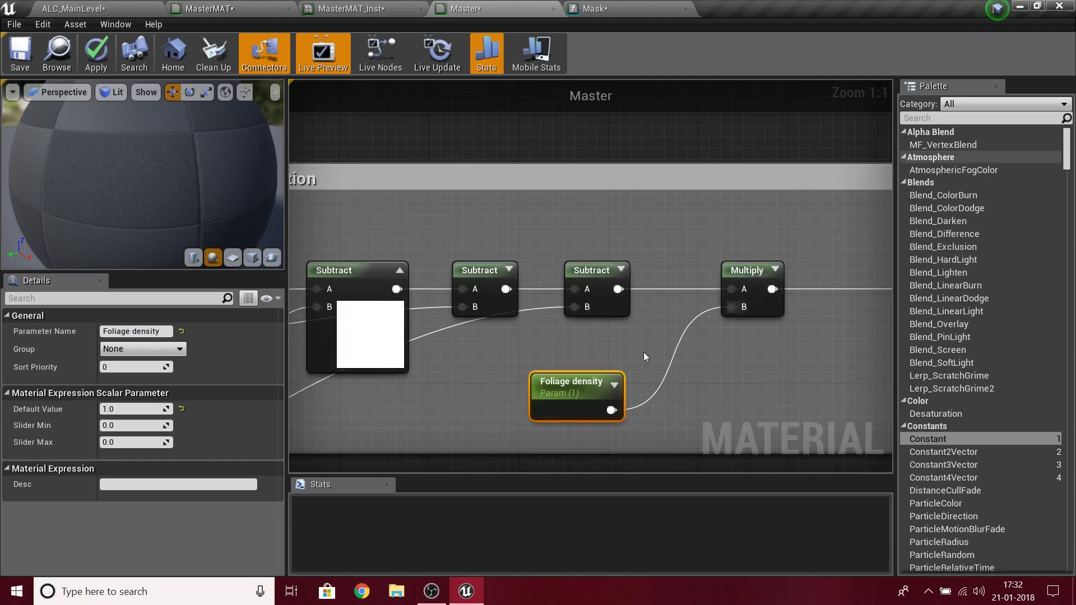
drag(565, 395, 476, 394)
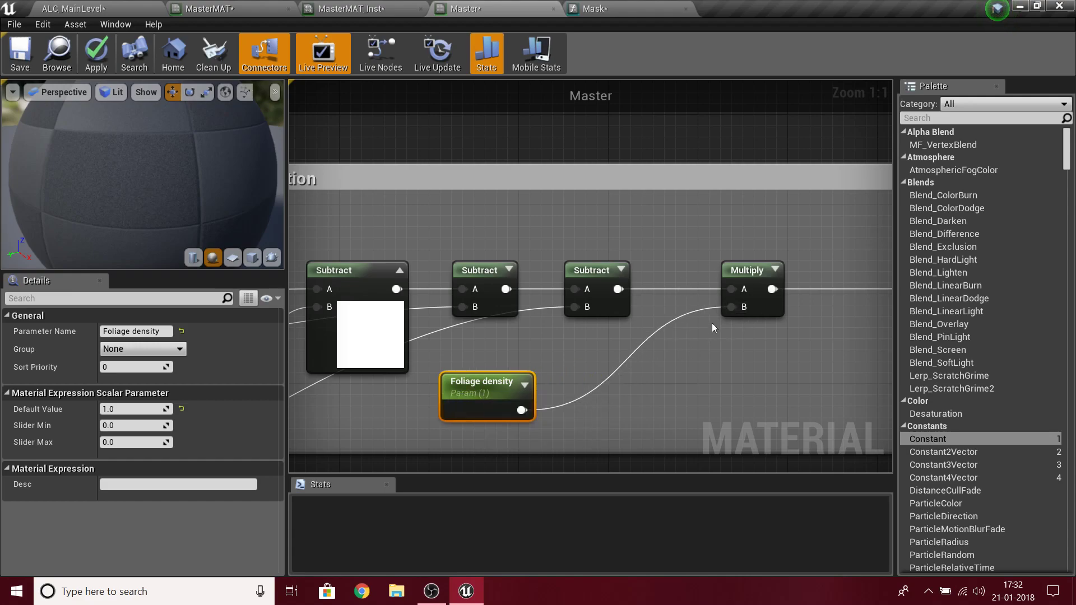
- Insert a Clamp node between the Foliage density parameter and the B input of the Multiply node, placing it below the last Subtract
drag(728, 307, 623, 491)
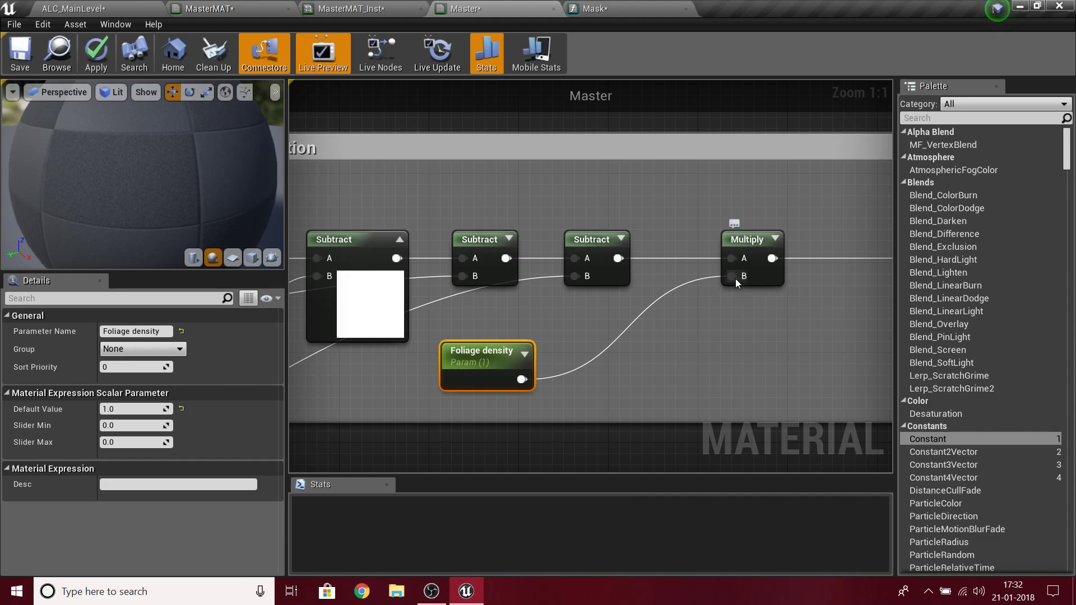
drag(731, 275, 721, 304)
text(clamp)
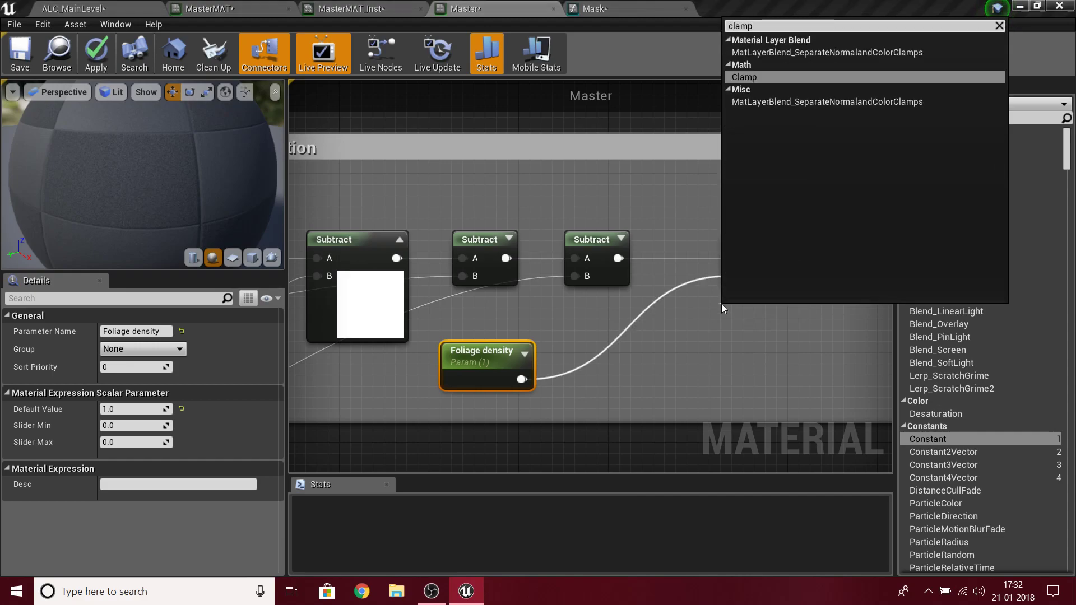
key(Return)
drag(823, 317, 667, 310)
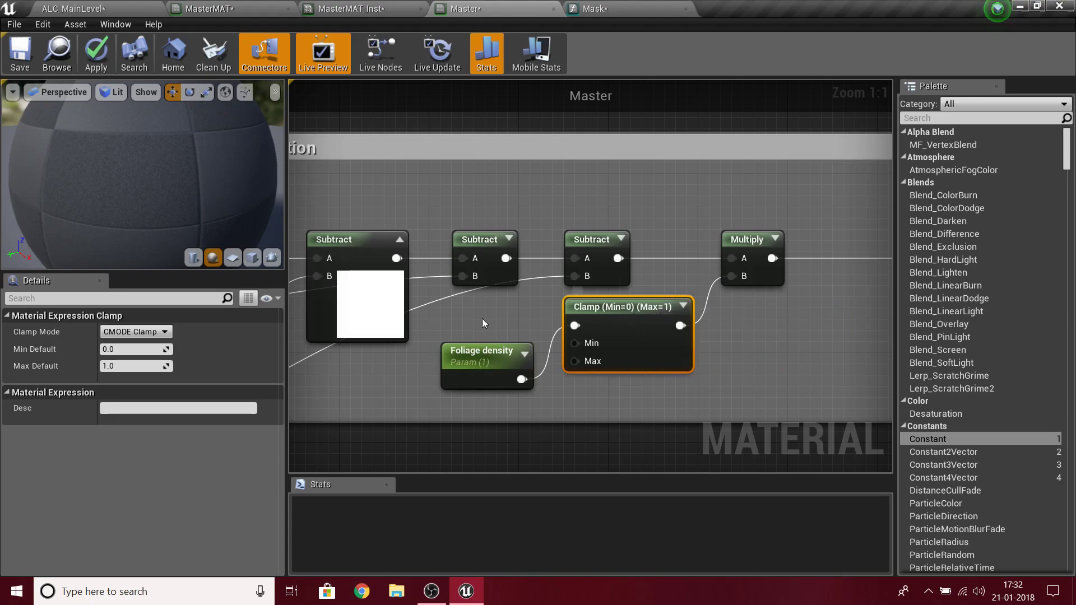
- Move the Grass output node next to the Multiply node and narrow the Procedural Generation comment box to fit the nodes
right_drag(673, 293, 550, 323)
right_drag(689, 318, 617, 358)
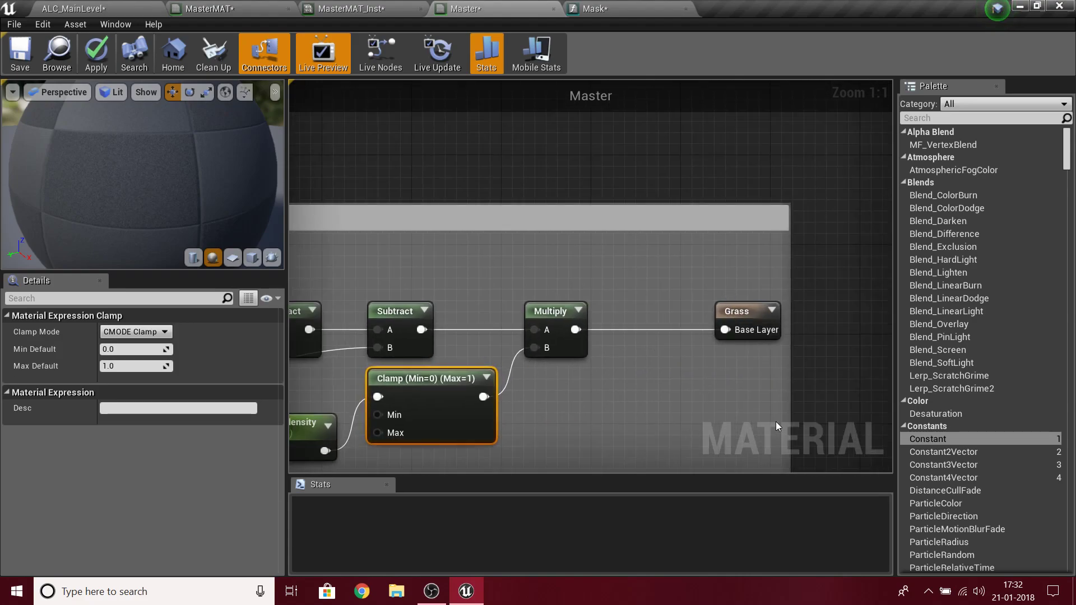
drag(729, 318, 633, 324)
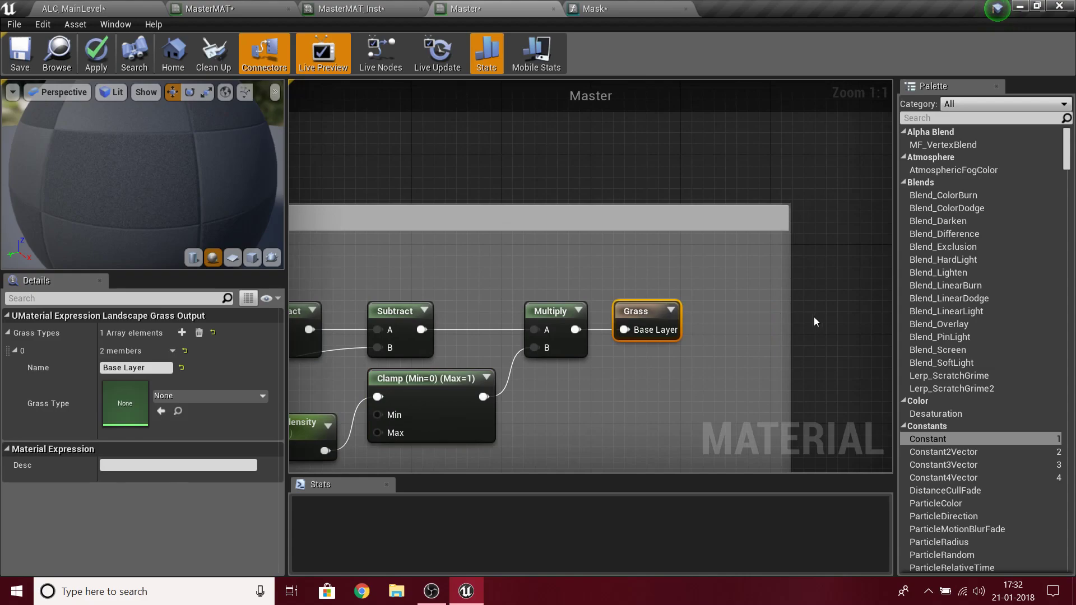
drag(790, 318, 697, 318)
- Apply the Master material's changes and review the connections of its main output node
scroll(666, 432, down, 7)
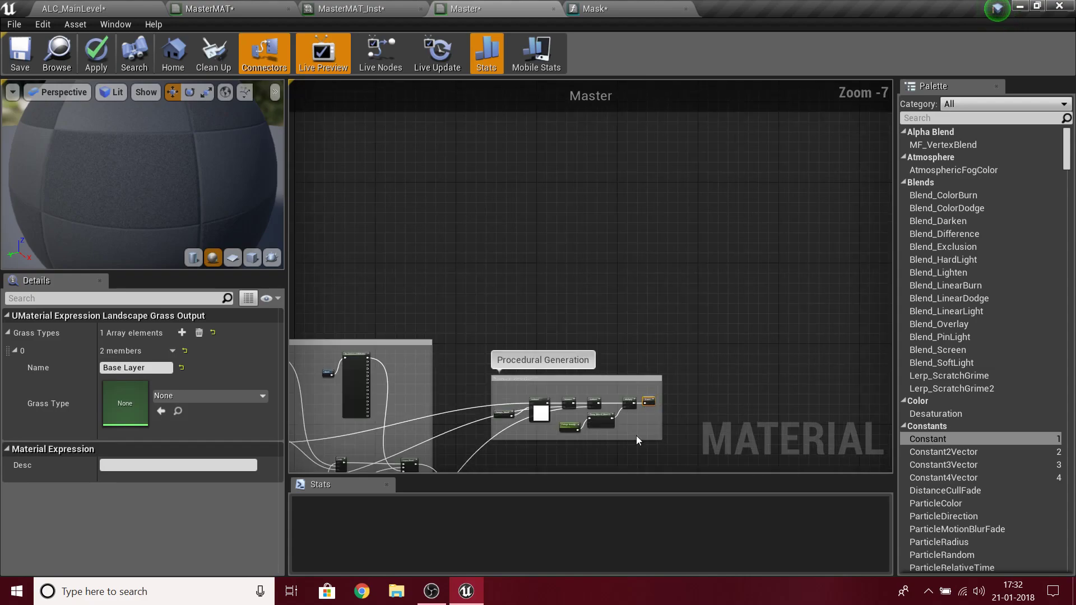
right_drag(647, 456, 885, 241)
click(729, 377)
scroll(774, 346, down, 4)
right_drag(769, 295, 691, 29)
scroll(718, 214, up, 2)
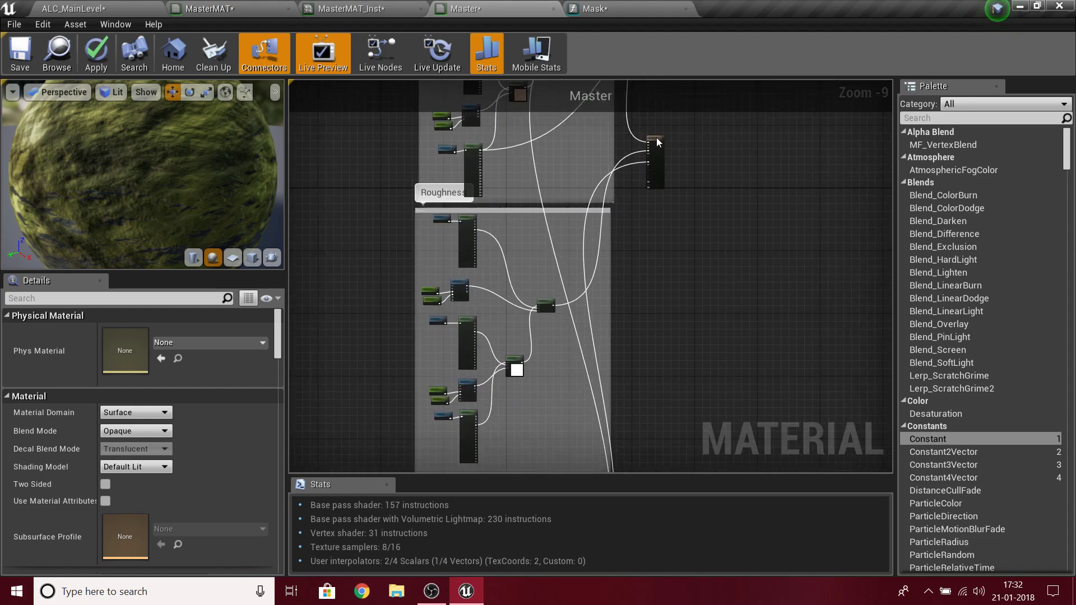
scroll(661, 176, up, 4)
scroll(654, 179, up, 1)
right_drag(596, 236, 597, 388)
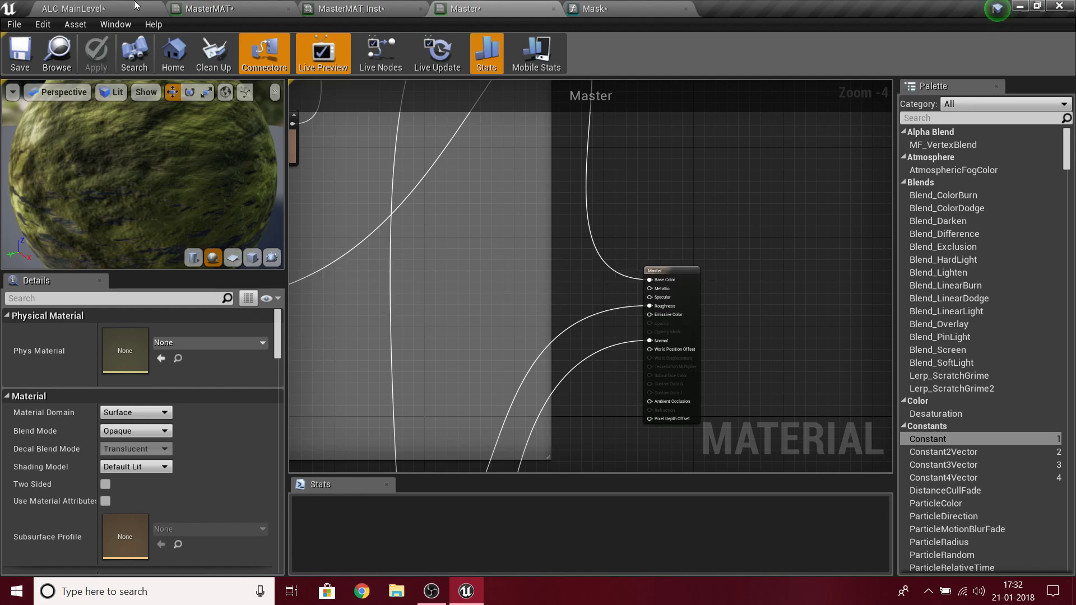
- In the ALC_MainLevel editor, create a material instance of Master in the LandscapeMaterials folder, keeping the default name
click(66, 8)
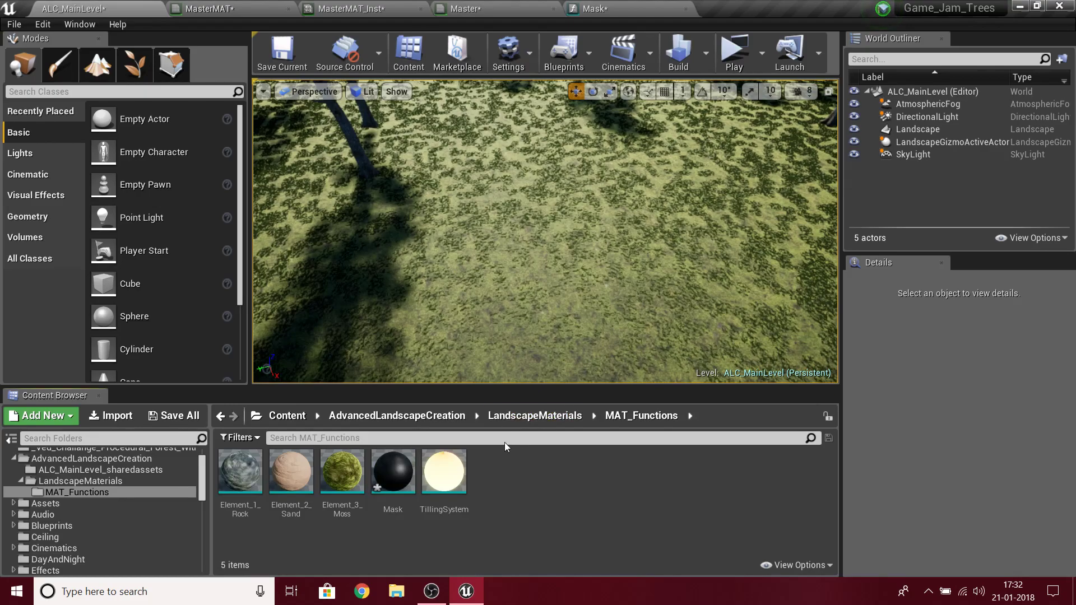
click(535, 415)
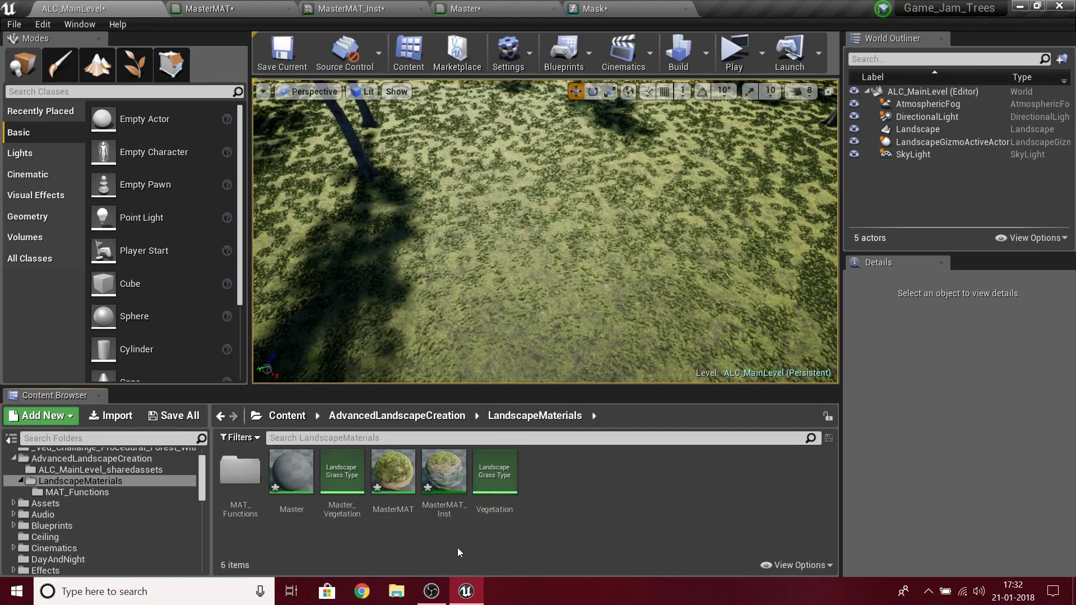
right_click(282, 496)
click(359, 192)
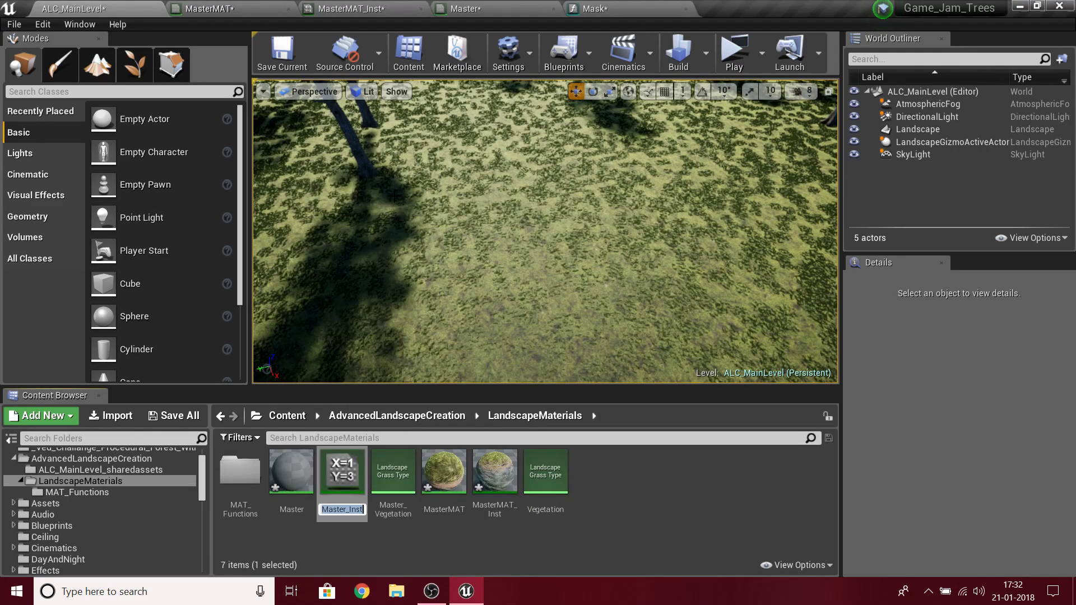
key(Return)
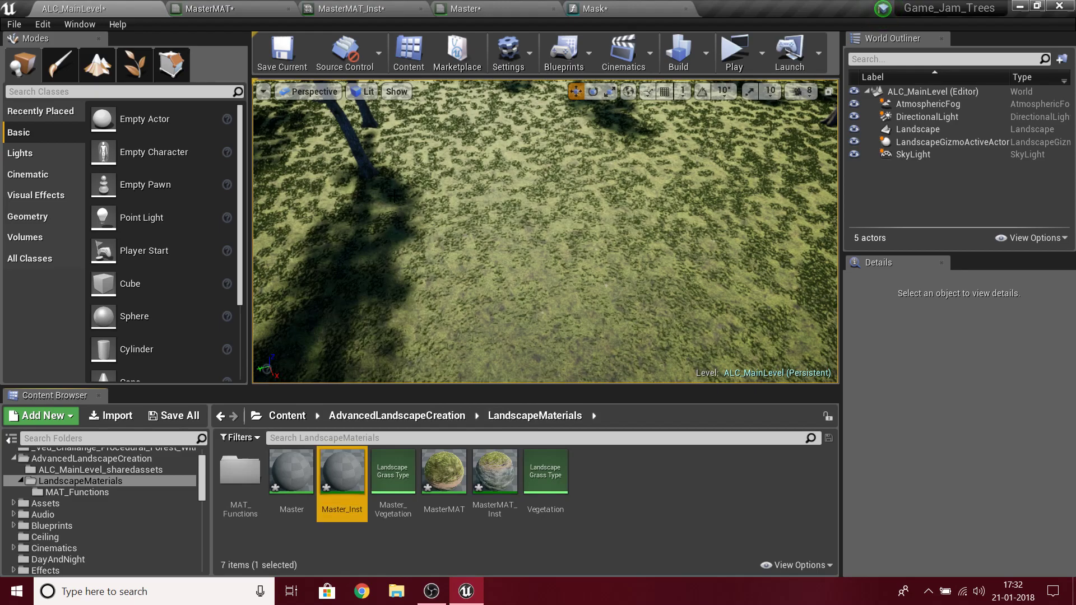
- Assign Master_Inst as the landscape material of the Landscape actor
click(932, 141)
click(921, 128)
scroll(952, 426, down, 2)
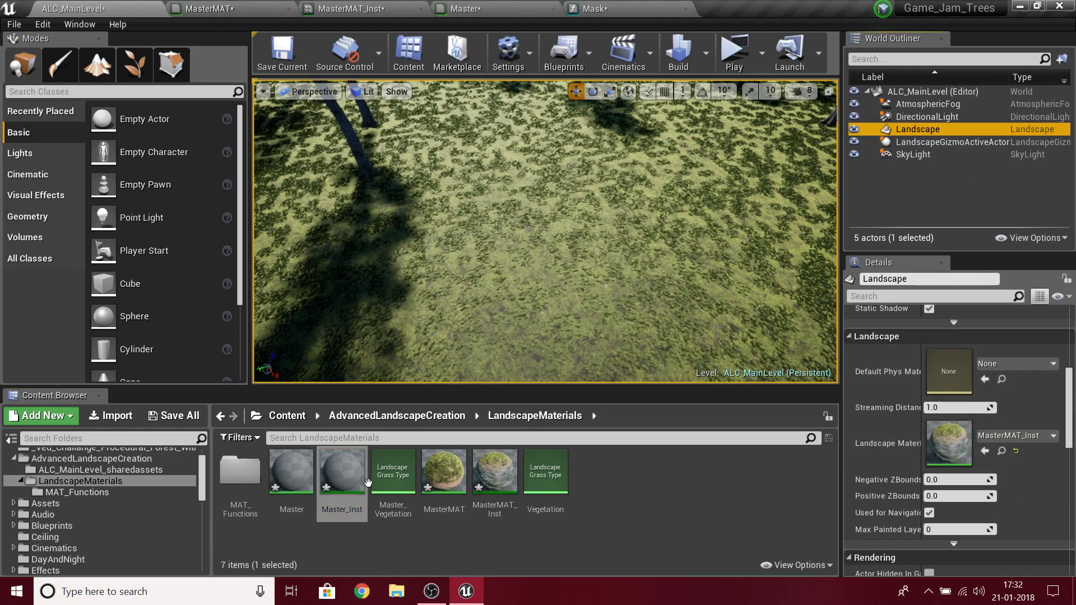
drag(342, 470, 953, 444)
- Delete the Master_Vegetation landscape grass type from the LandscapeMaterials folder and confirm the deletion
click(394, 473)
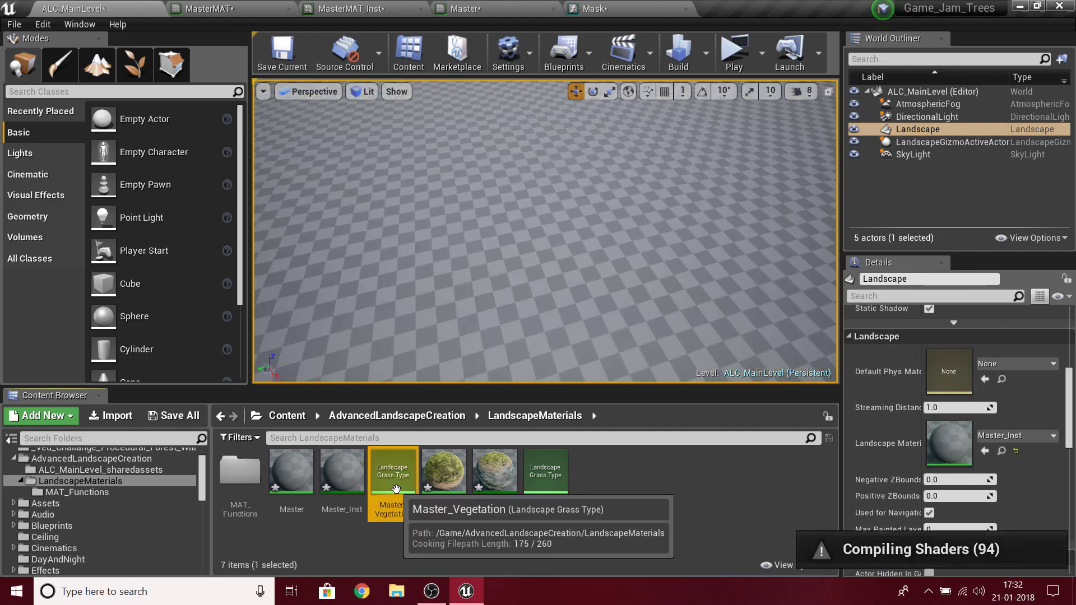
key(Delete)
click(448, 519)
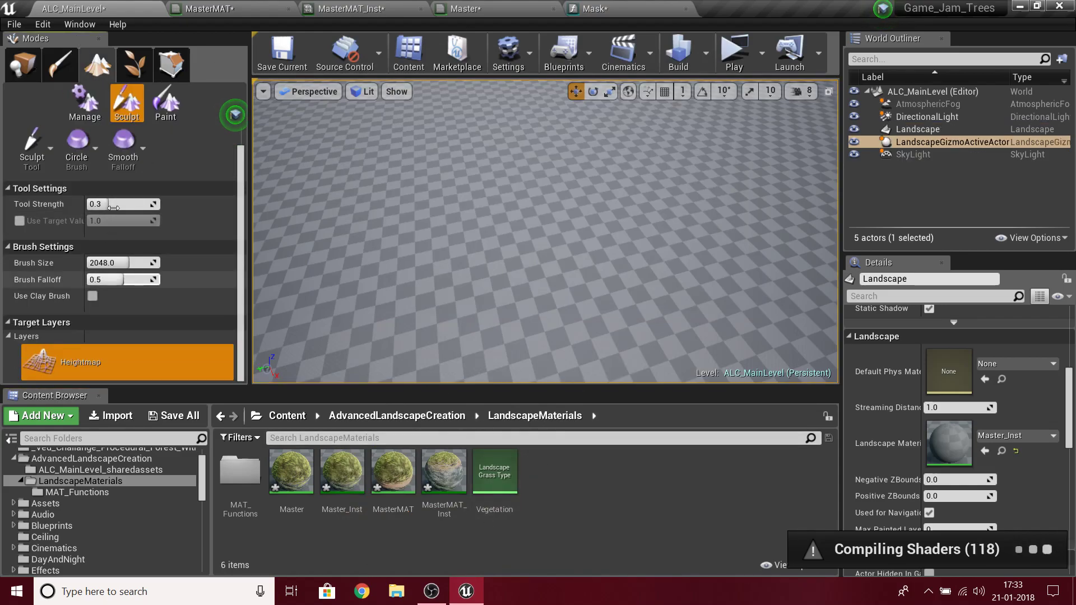
- Create a Landscape Grass Type asset named Master_ALC_Vegetation in the LandscapeMaterials folder and open it
mouse_move(659, 371)
right_down()
mouse_move(706, 313)
mouse_move(723, 348)
mouse_move(750, 342)
mouse_move(769, 270)
right_up()
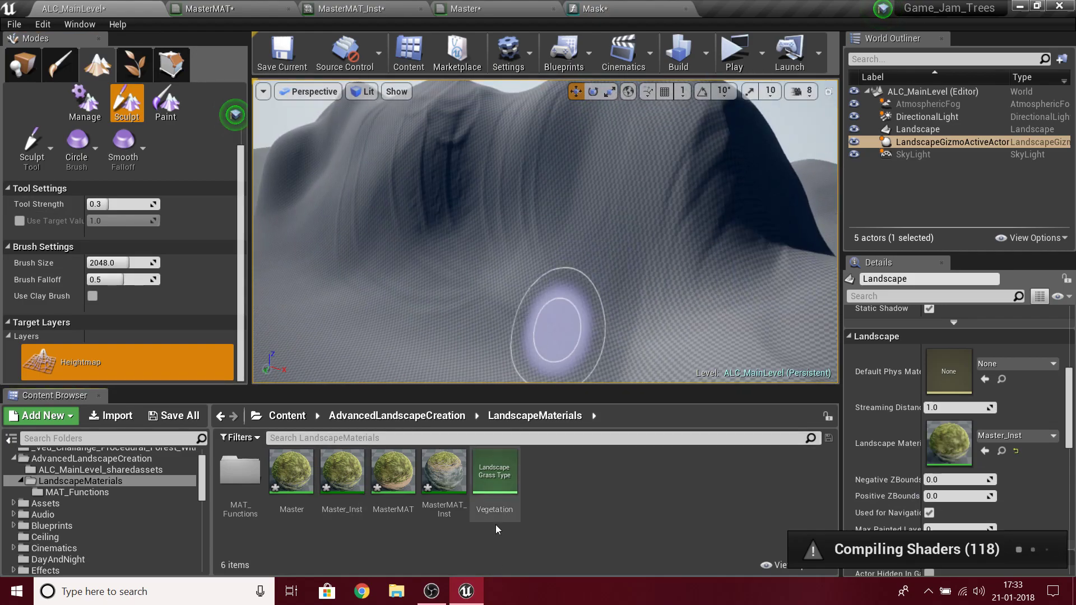
right_click(452, 556)
right_click(352, 553)
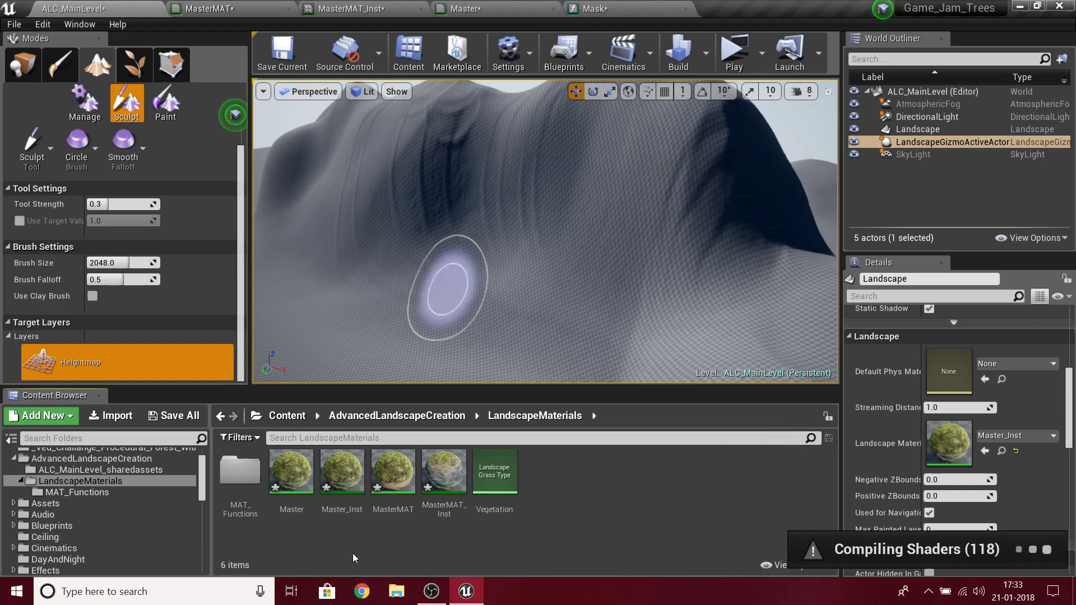
right_click(352, 553)
mouse_move(434, 484)
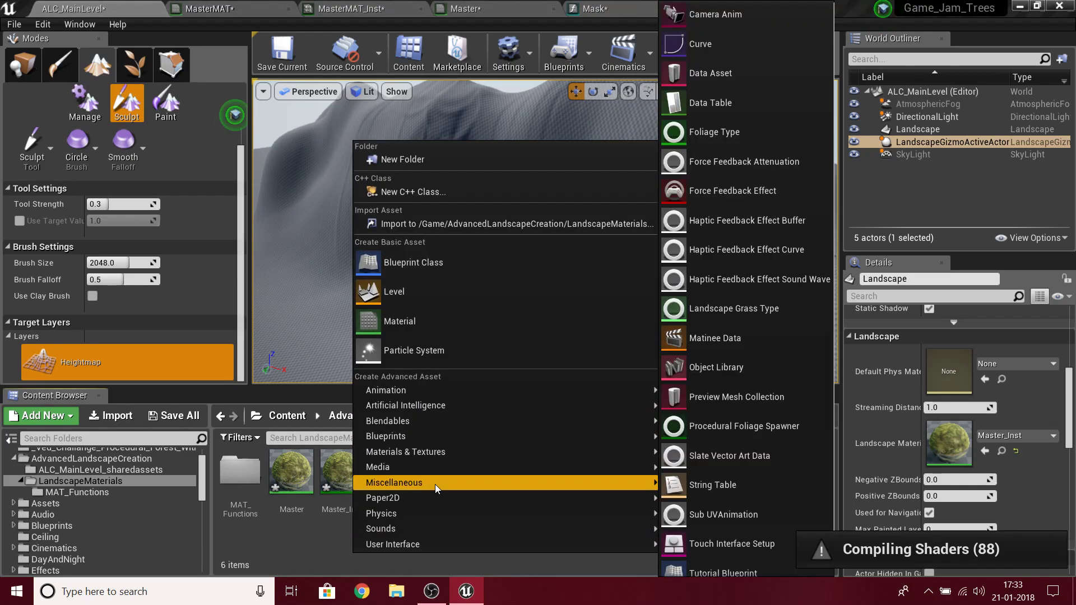
click(735, 309)
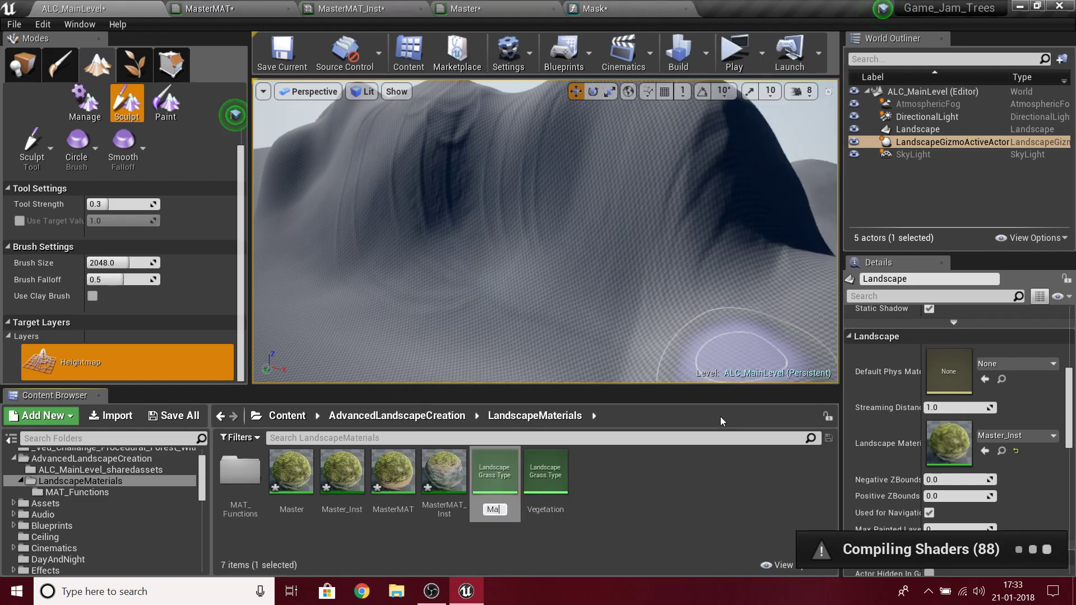
text(Master_)
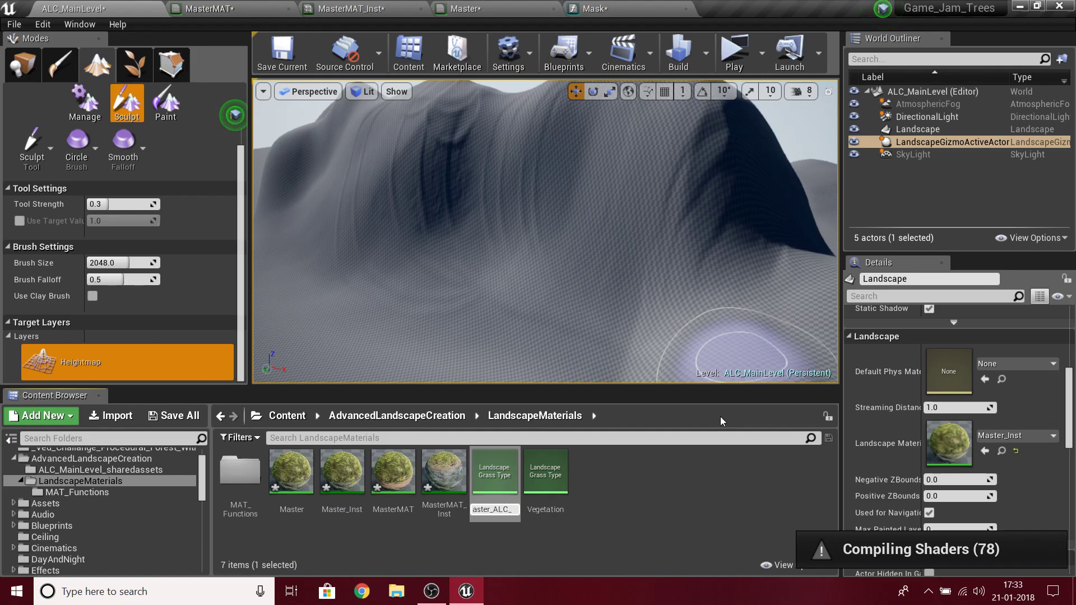
text(ALC_Vegetation)
key(Return)
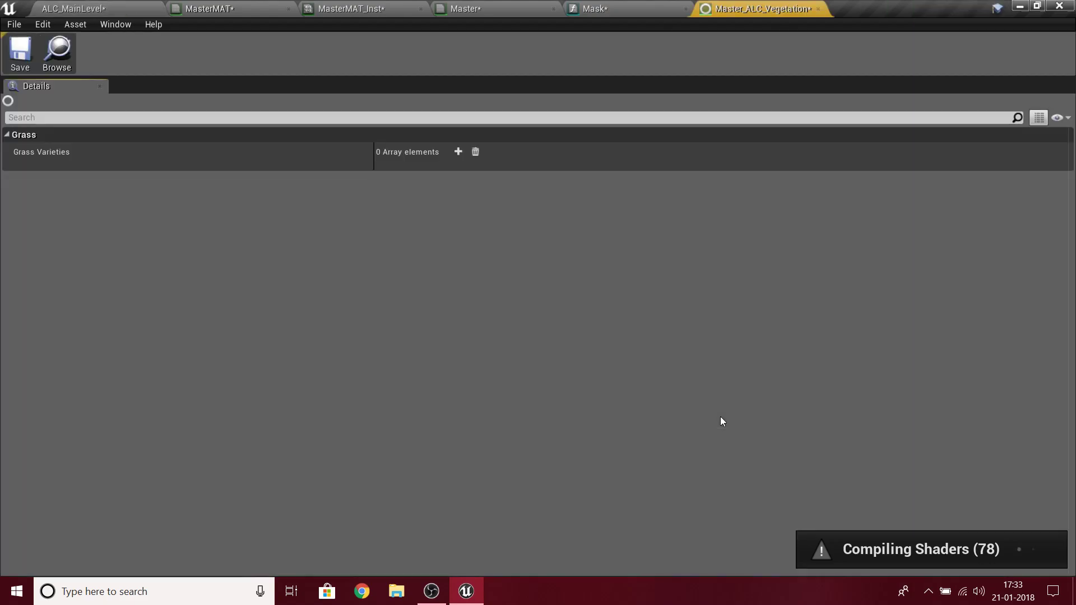
- Add one grass variety to Master_ALC_Vegetation and set its grass mesh to SM_FieldGrass_01
click(462, 153)
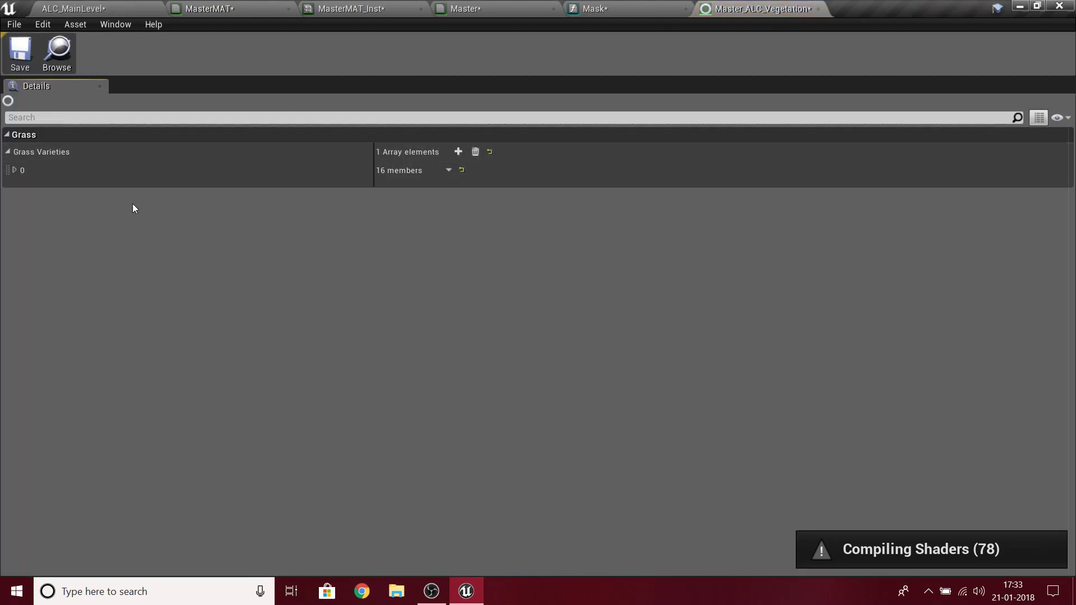
click(15, 170)
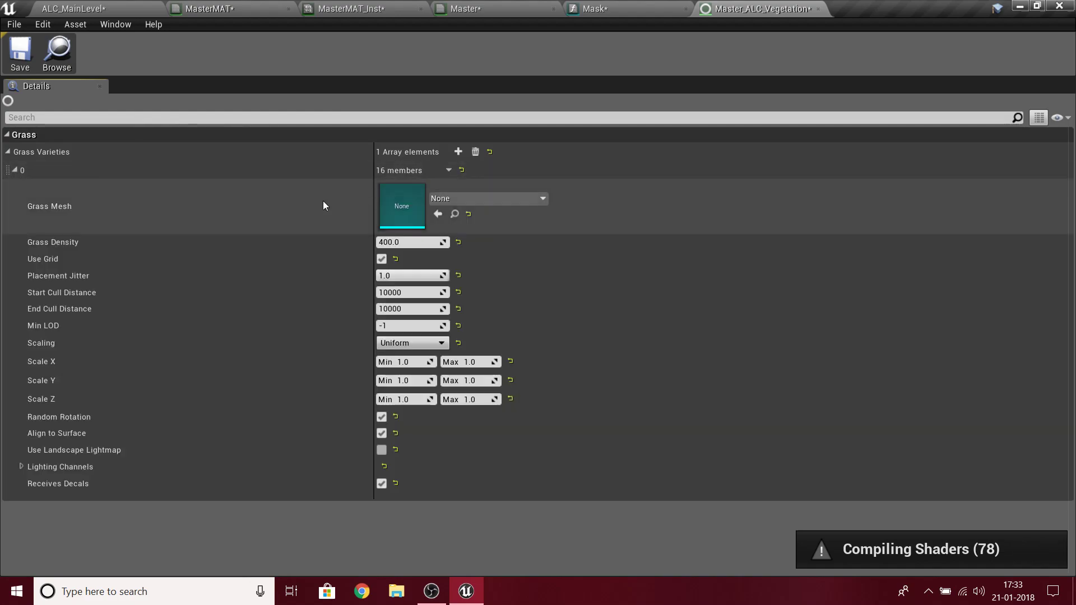
click(439, 199)
text(gra)
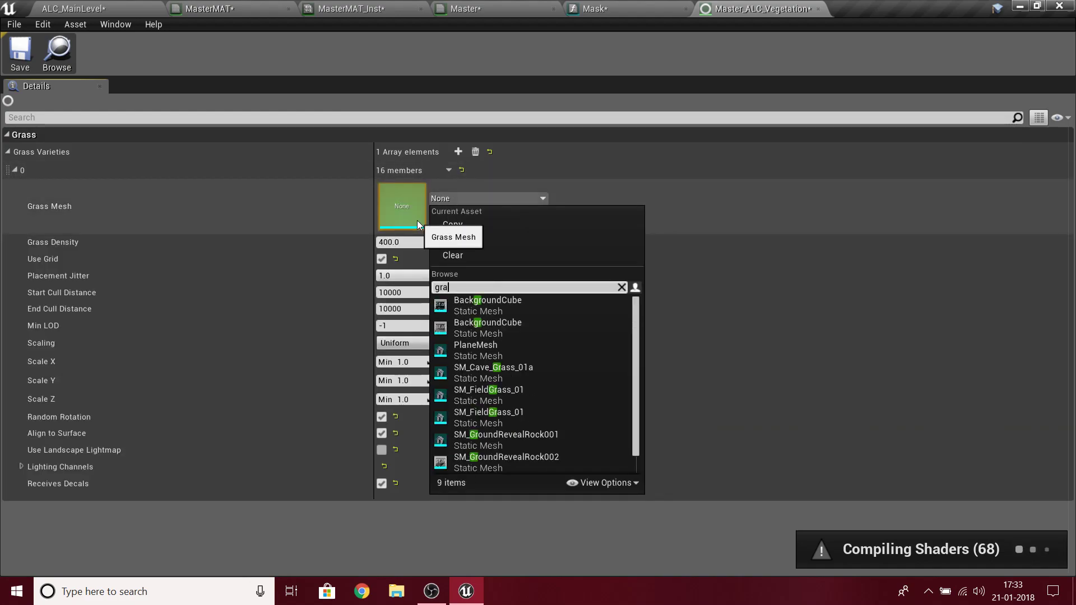
text(ss)
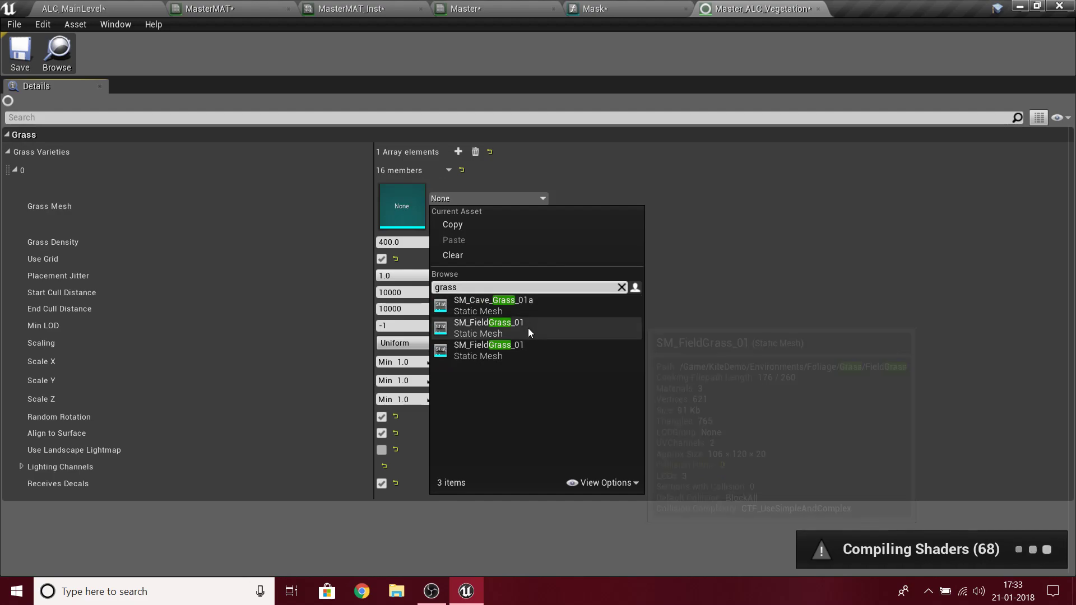
click(528, 327)
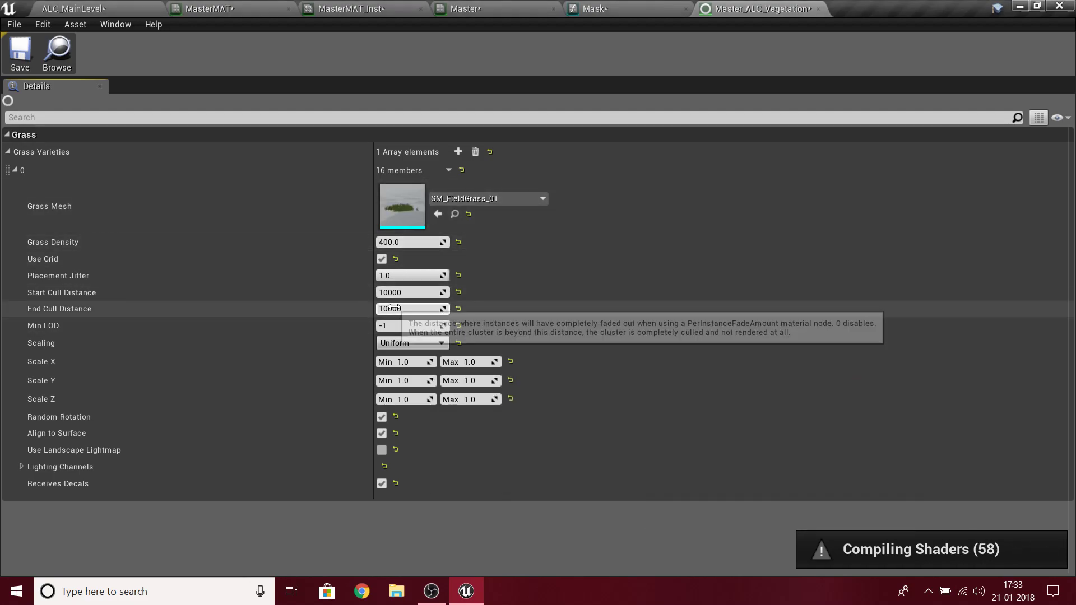
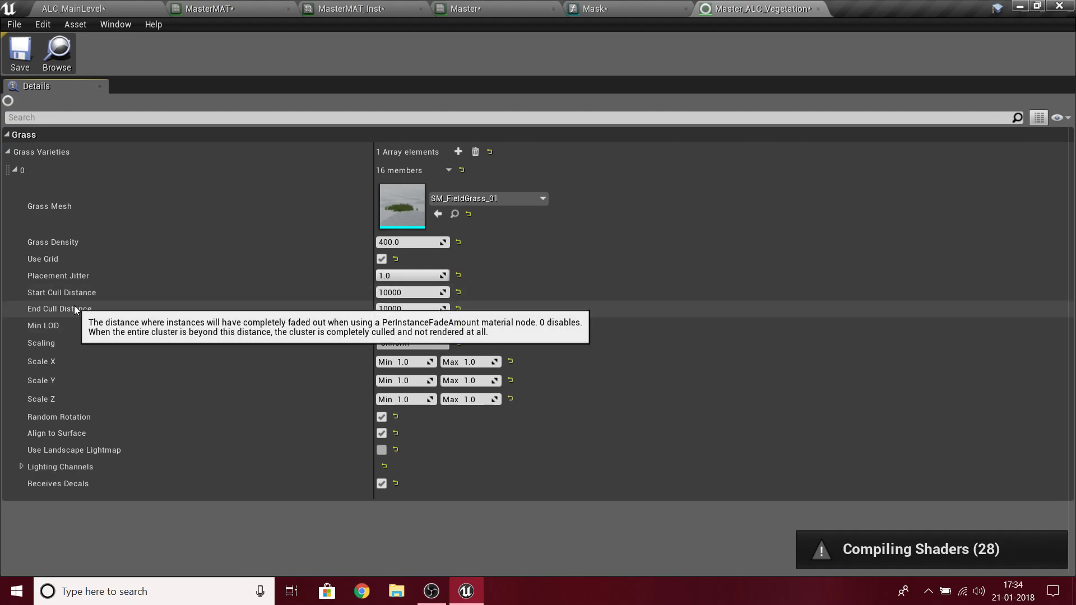
- Return to ALC_MainLevel and remove the leftover BaseLayer entry from the landscape's paint target layers
click(71, 7)
mouse_move(541, 284)
right_down()
mouse_move(459, 280)
mouse_move(493, 291)
mouse_move(541, 284)
right_up()
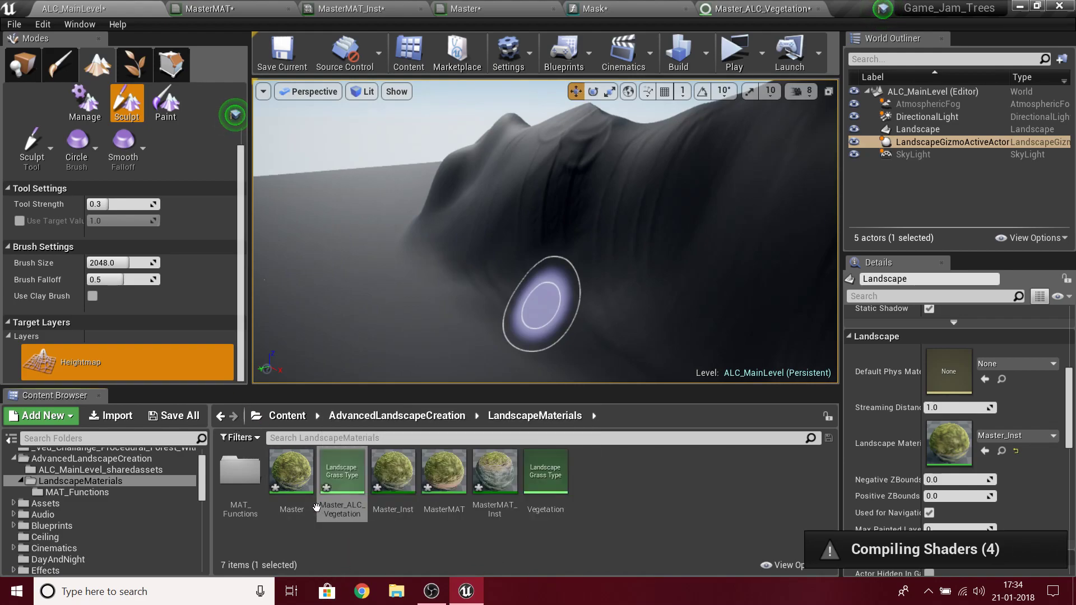
click(167, 104)
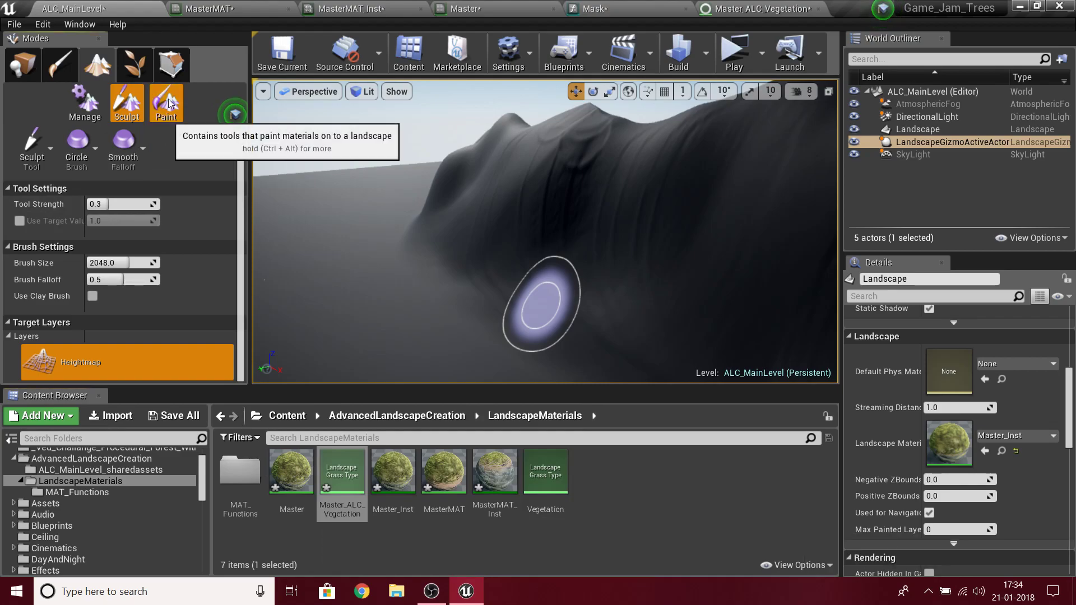
scroll(219, 269, down, 3)
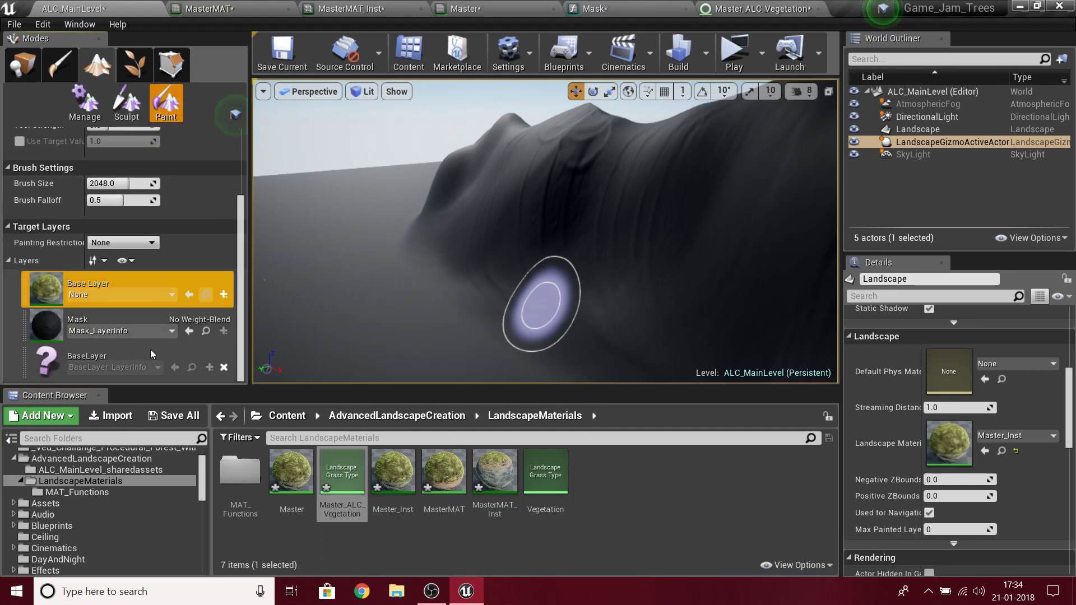
click(224, 367)
- Examine the Layer Blend node and its layer names in the MasterMAT material graph
click(209, 8)
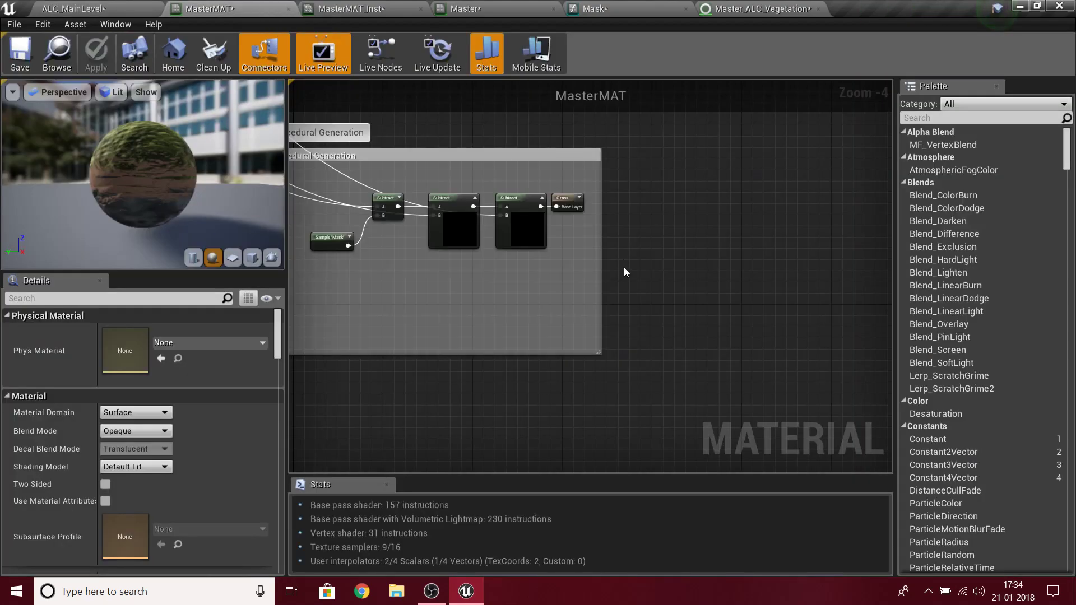
scroll(461, 259, down, 7)
right_drag(461, 259, 643, 566)
scroll(622, 338, up, 7)
right_drag(624, 387, 608, 328)
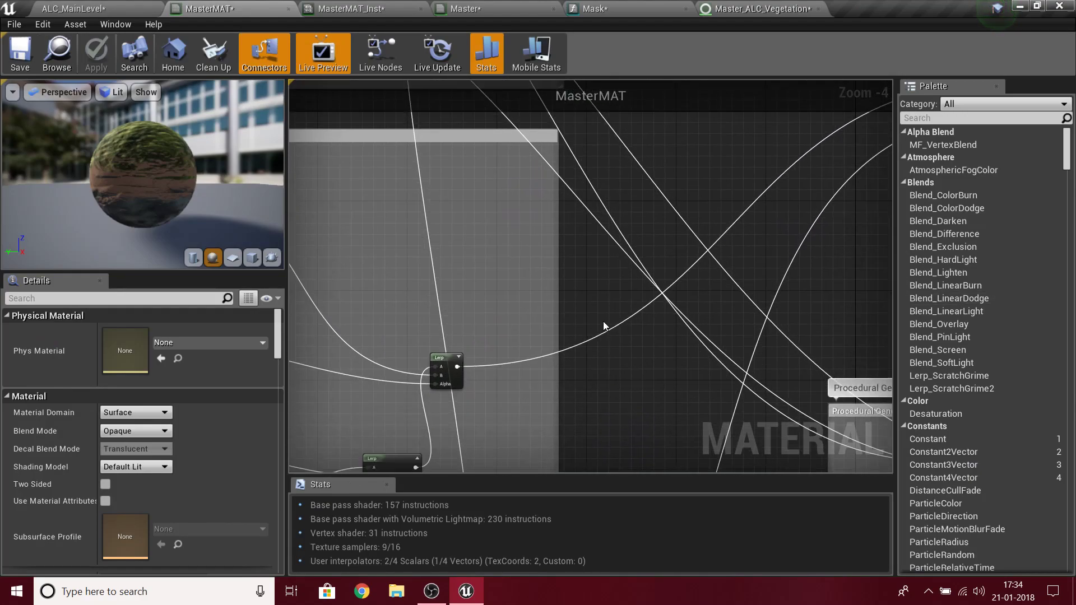
scroll(607, 328, down, 5)
right_drag(539, 99, 536, 341)
scroll(537, 340, up, 1)
scroll(554, 345, up, 5)
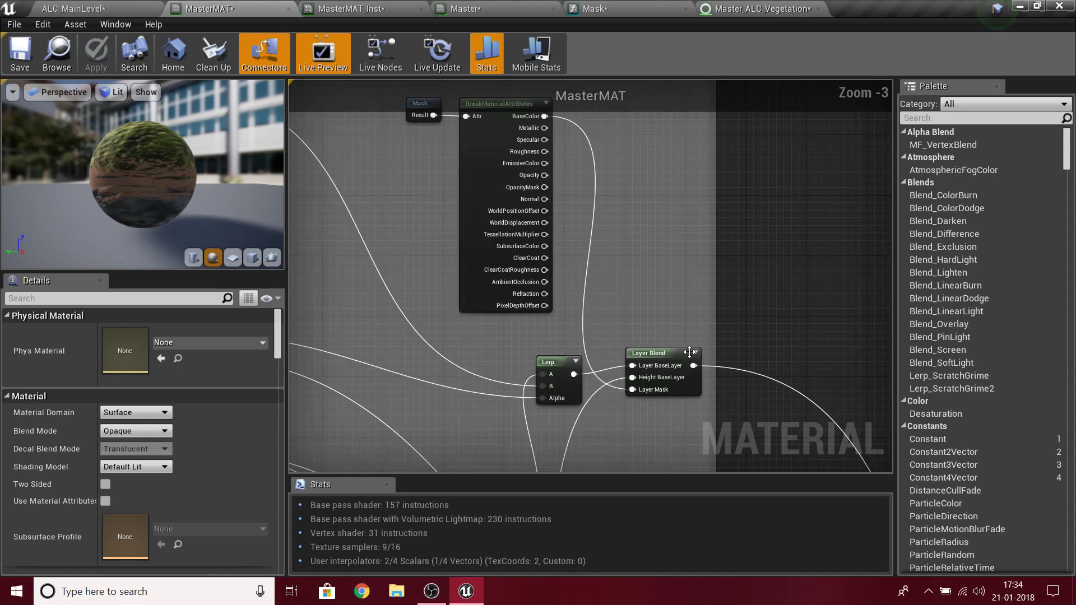
- In the Master material, rename the Layer Blend node's Base Layer entry as BaseLayer and apply the change
click(656, 353)
click(725, 431)
click(72, 9)
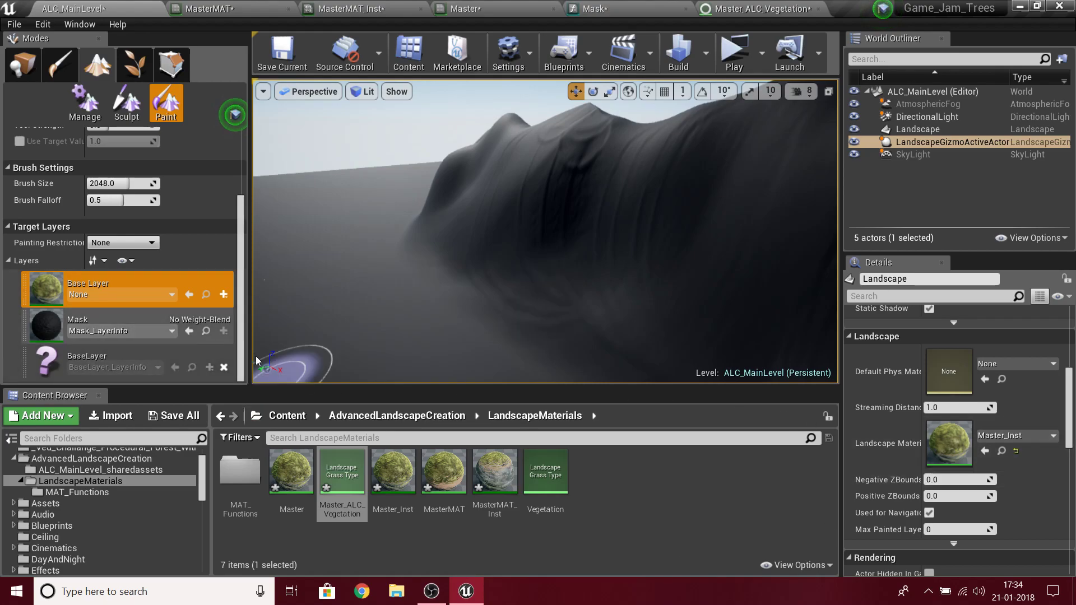
click(468, 9)
scroll(614, 305, up, 3)
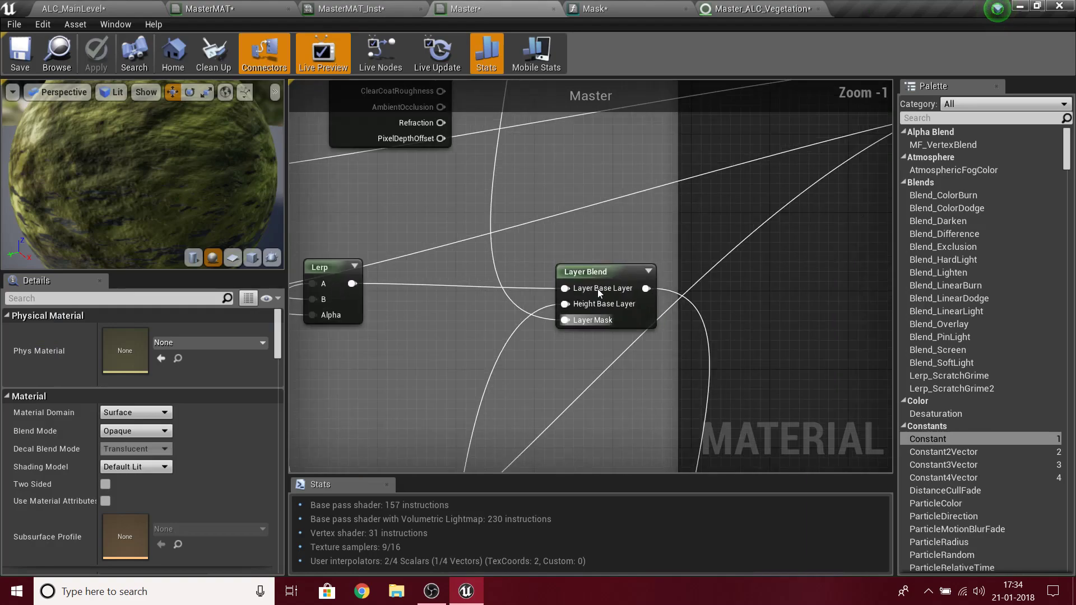
click(605, 292)
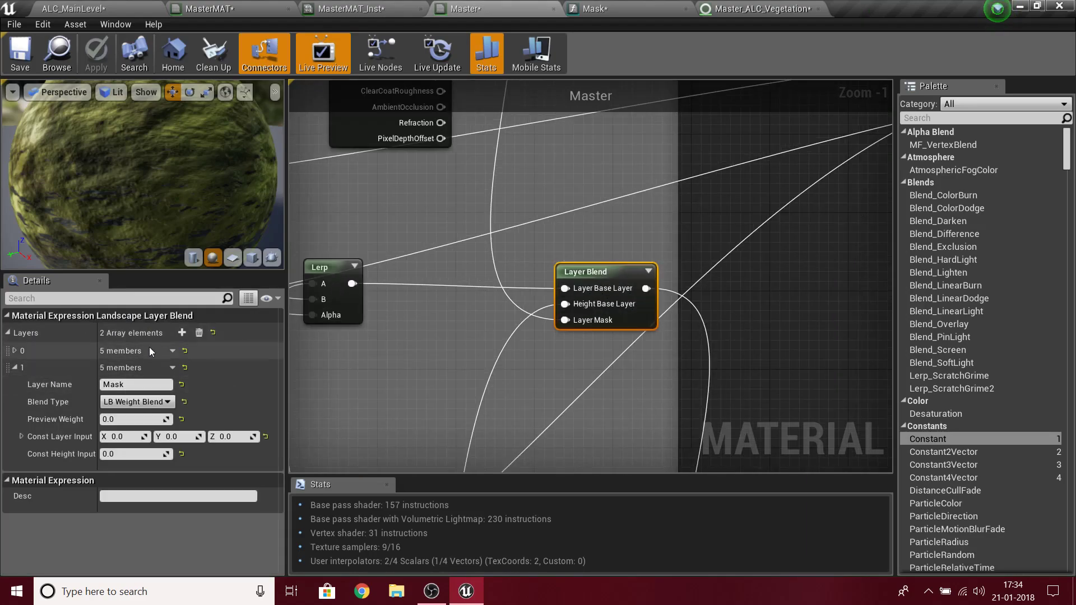
click(14, 350)
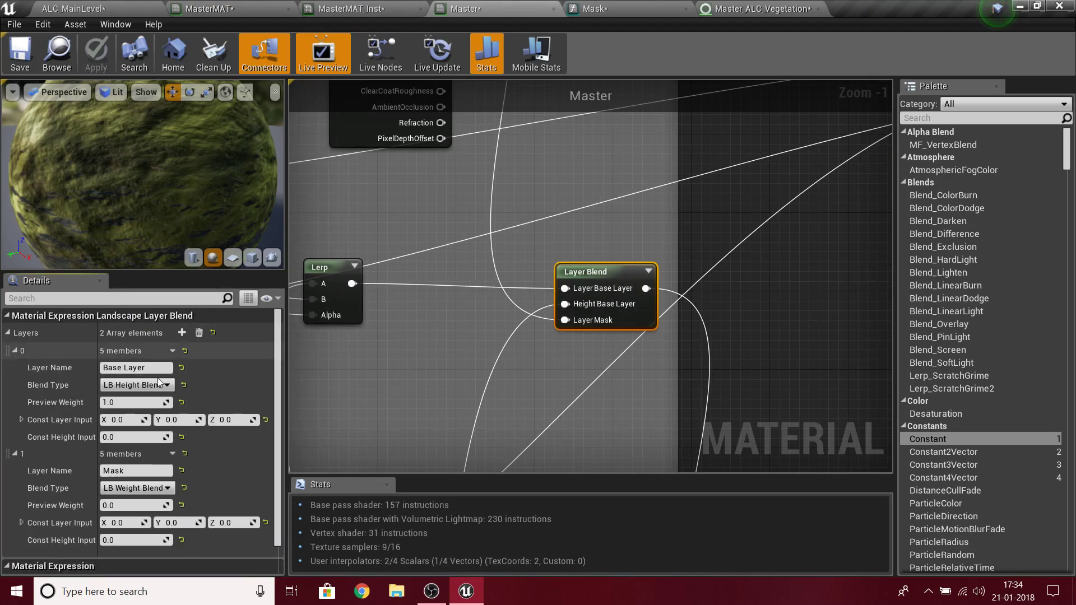
click(124, 368)
text(BaseLayer)
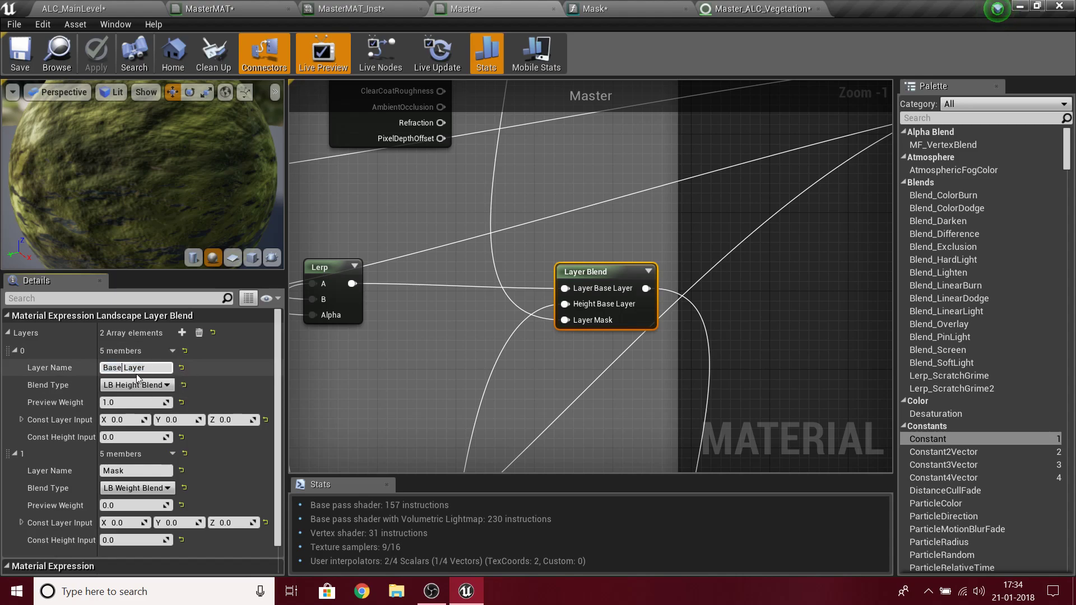
key(Return)
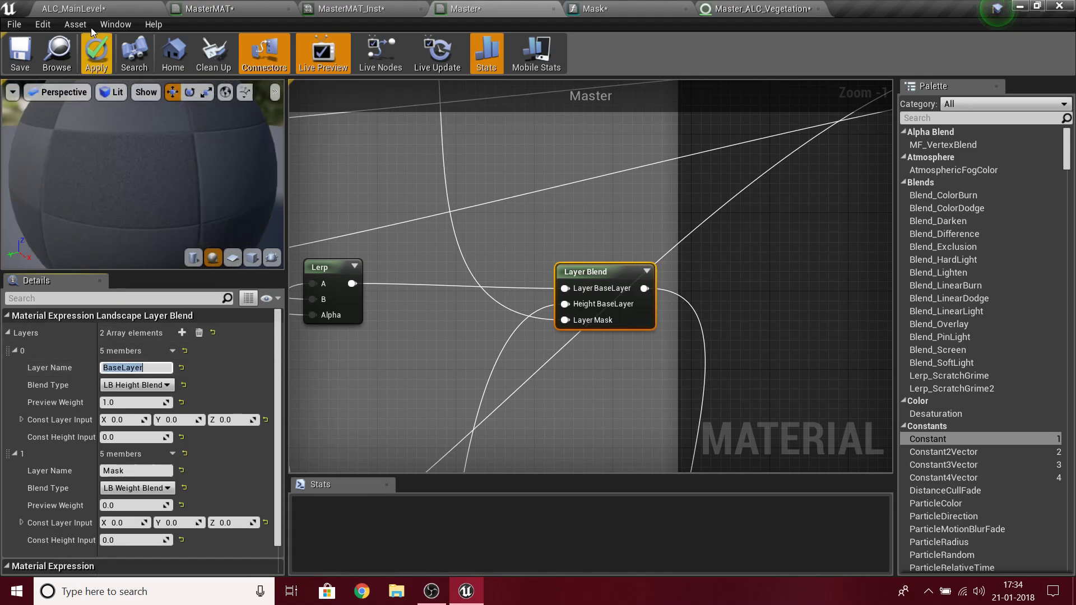
click(107, 64)
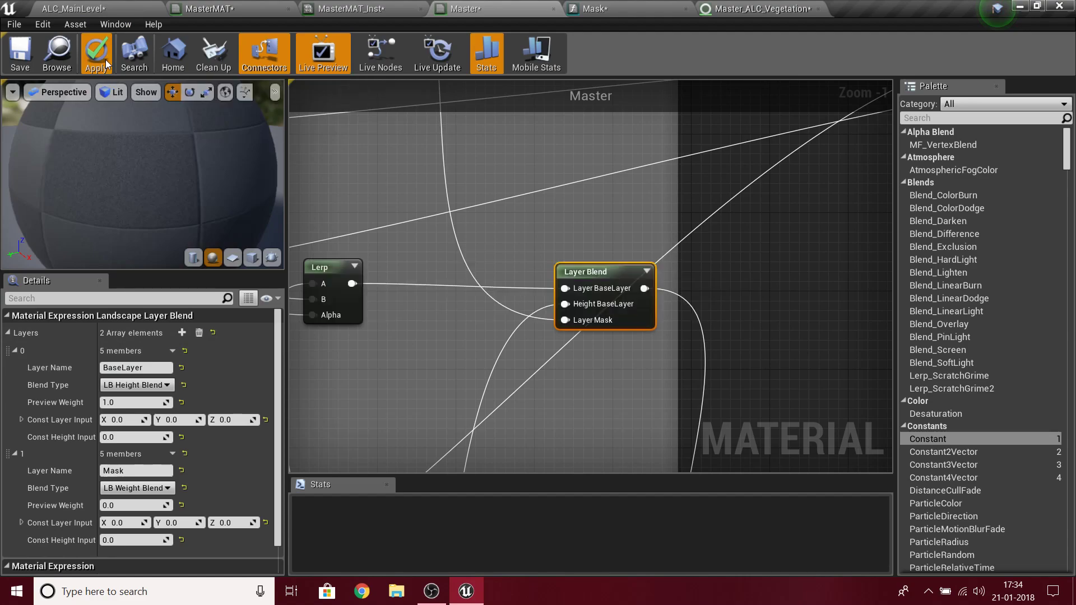
- In ALC_MainLevel, delete the leftover BaseLayer target layer from the landscape and display the AdvancedLandscapeCreation folder's contents
click(73, 9)
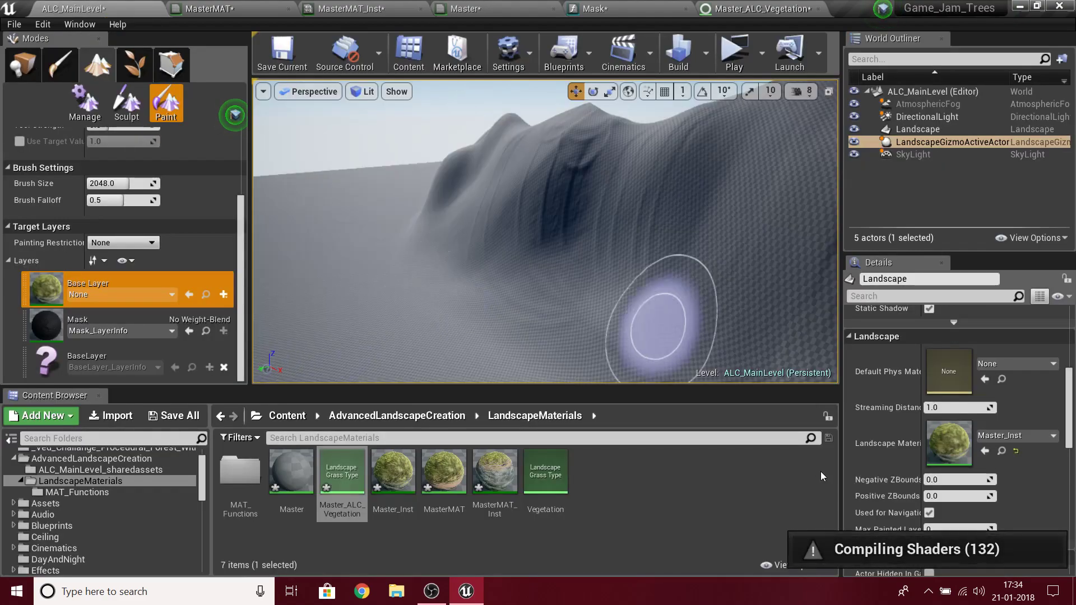
click(223, 368)
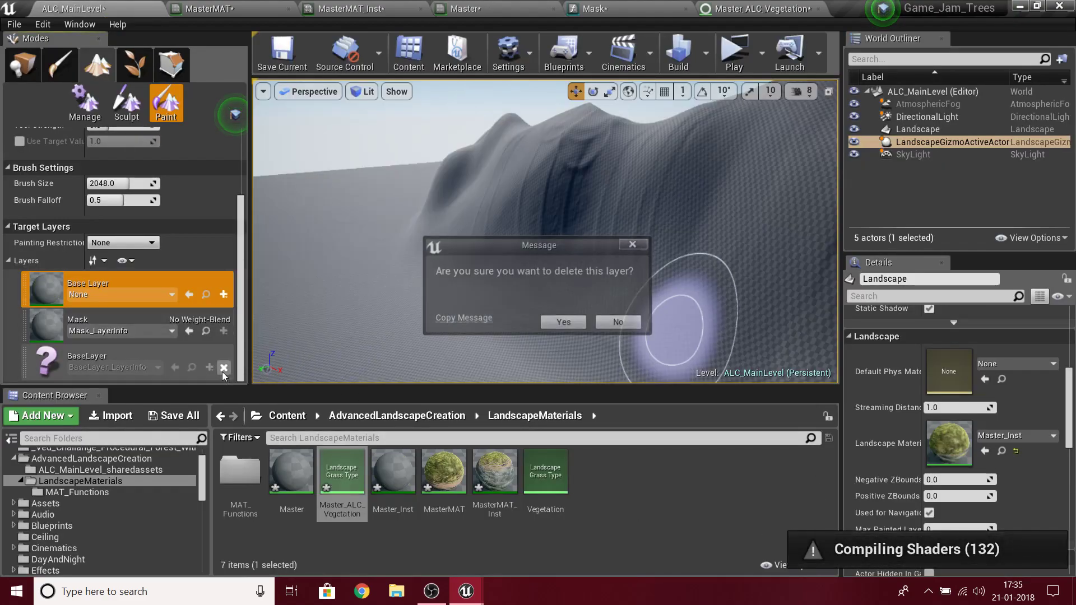
click(580, 324)
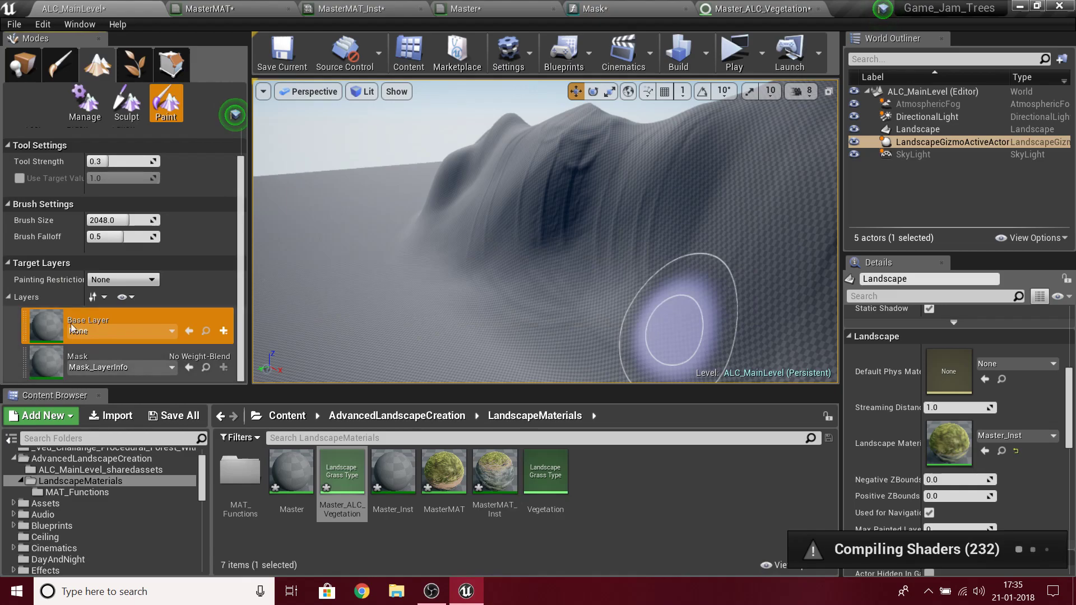
click(393, 472)
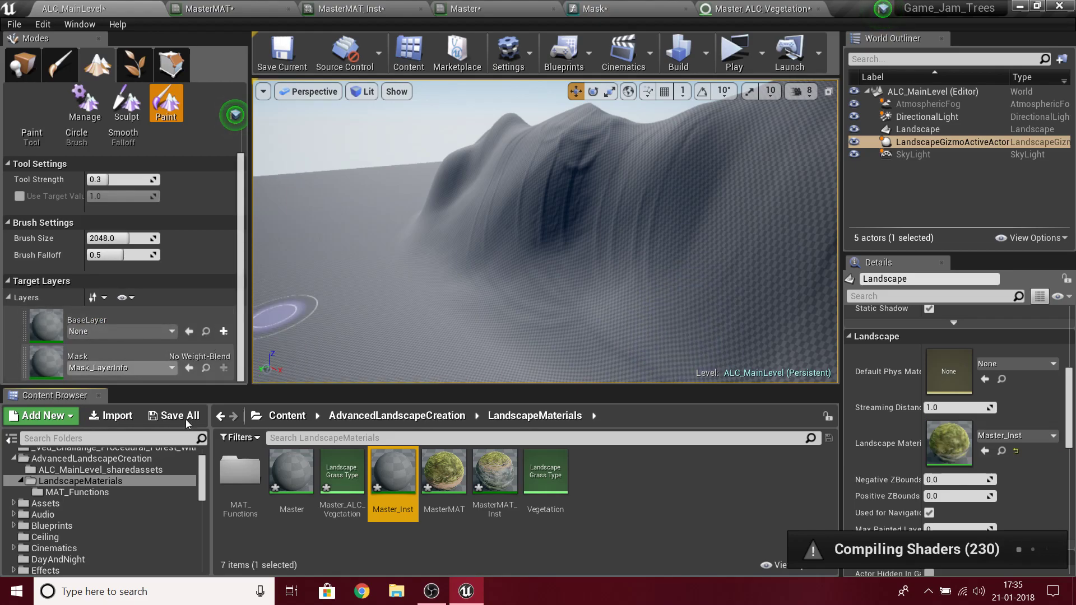
click(397, 415)
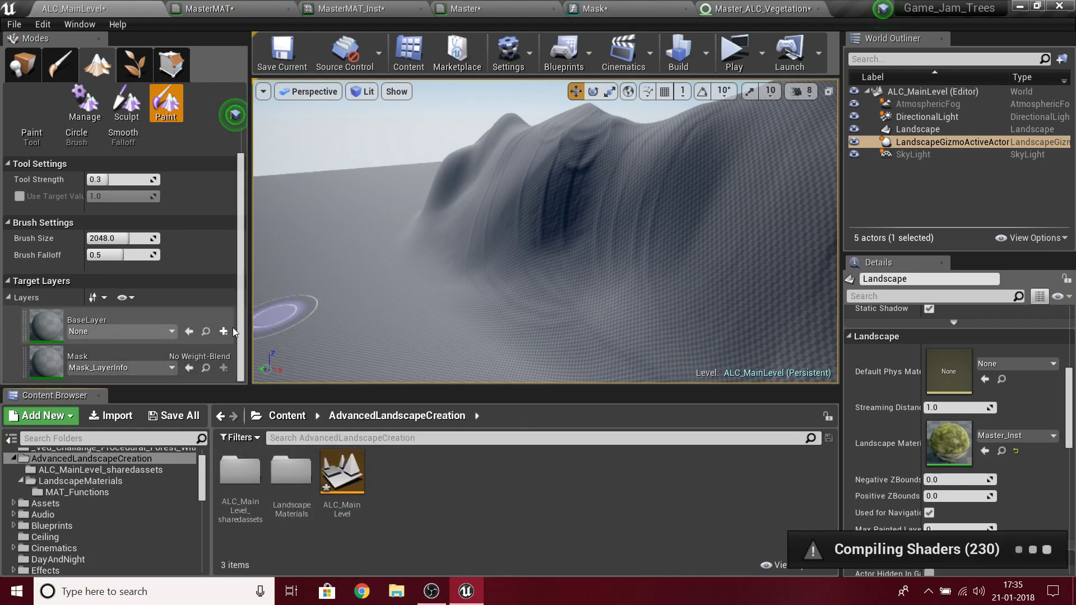
- Try to create a weight-blended layer info named BaseLayer_LayerInfo for the BaseLayer target layer in ALC_MainLevel_sharedassets
click(233, 343)
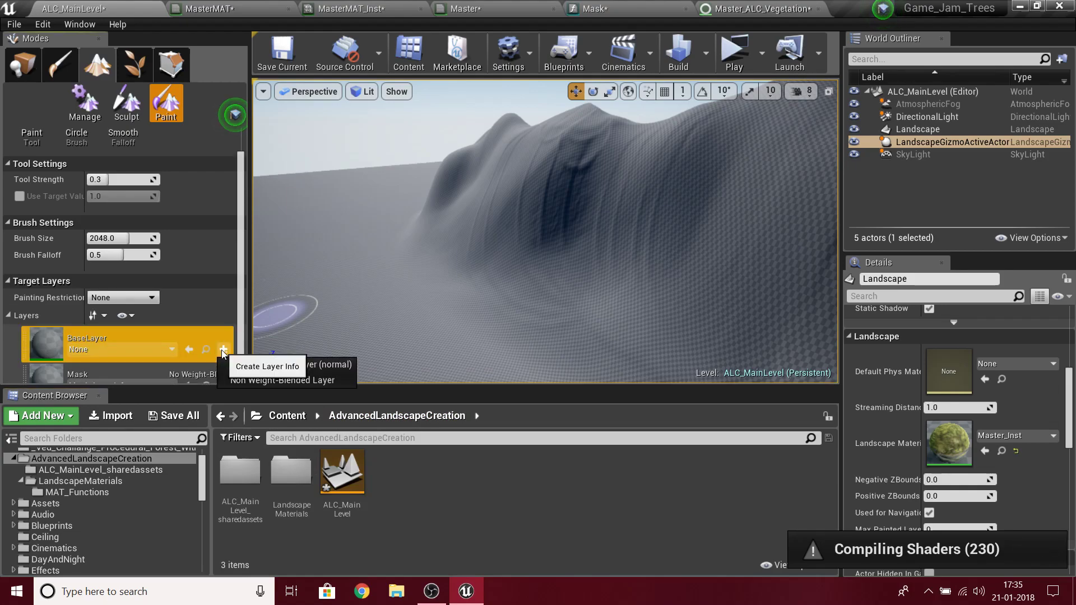
click(222, 351)
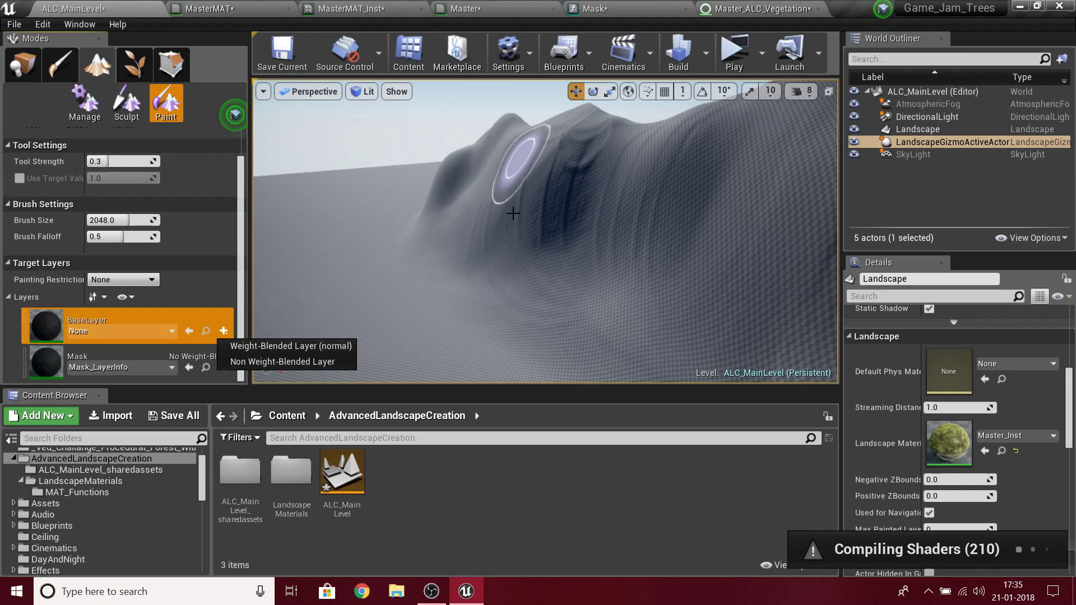
mouse_move(390, 335)
right_down()
mouse_move(389, 356)
mouse_move(359, 380)
mouse_move(361, 367)
right_up()
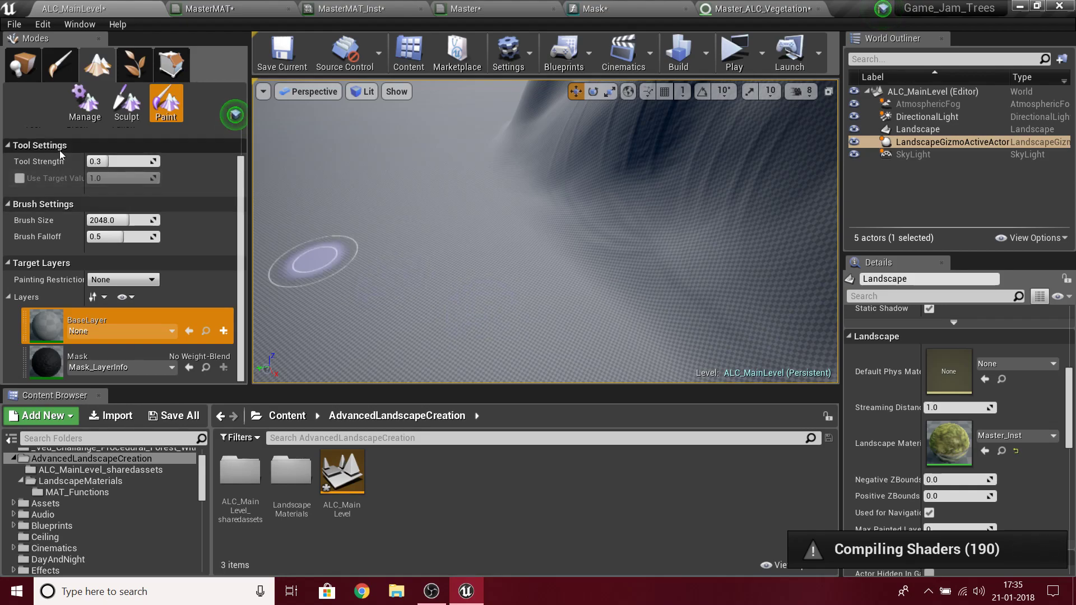
click(224, 331)
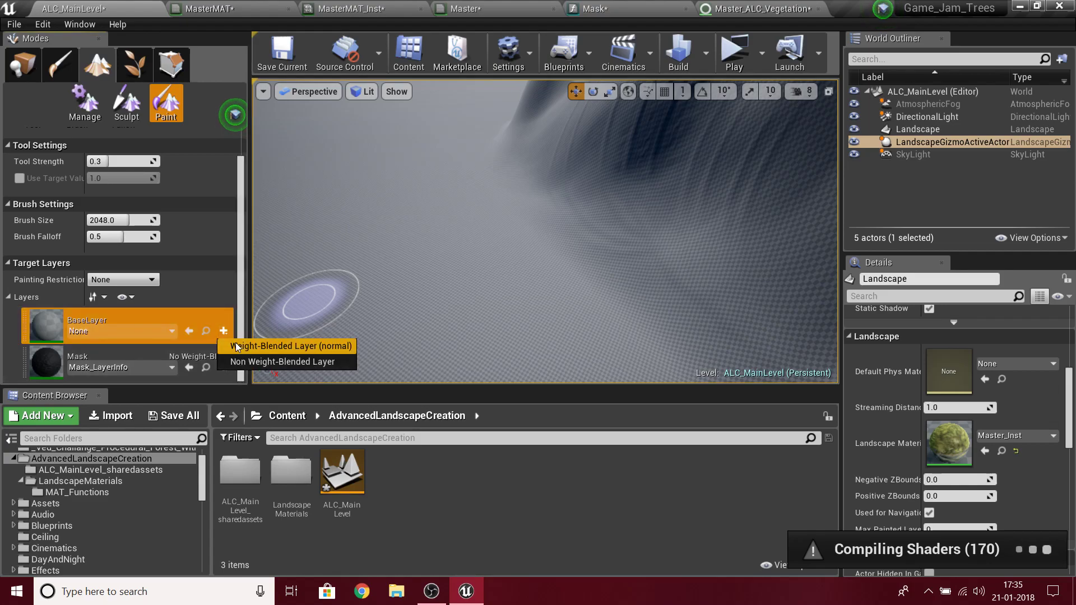
click(238, 346)
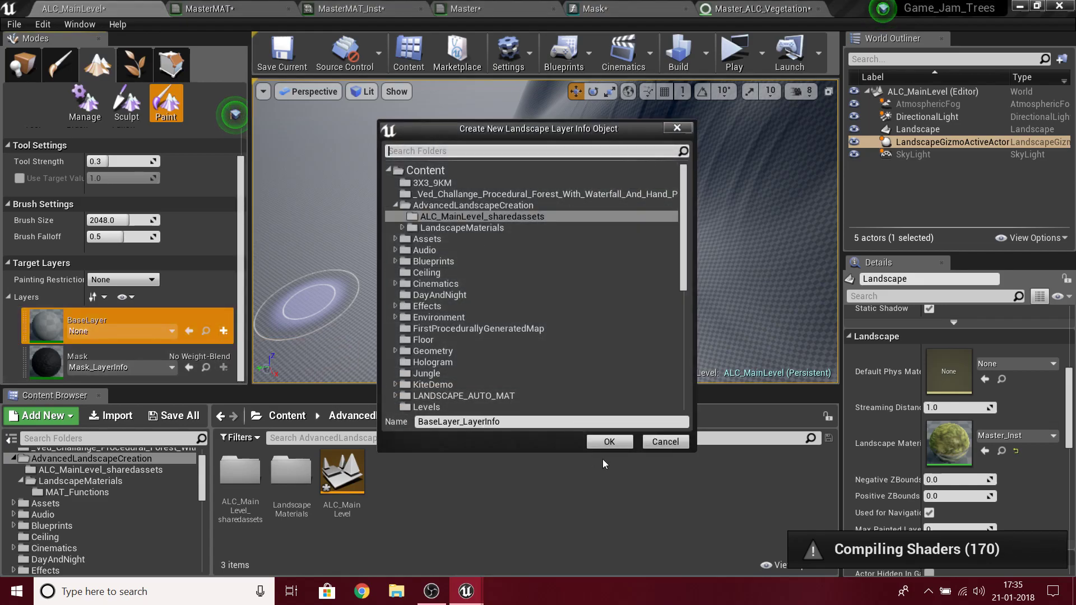
click(596, 442)
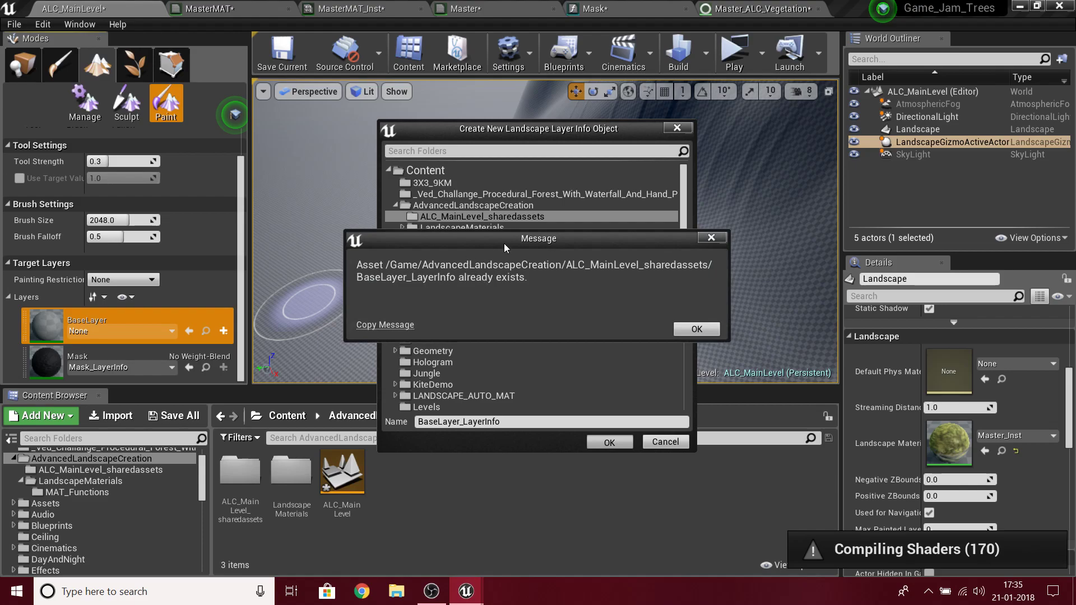
drag(503, 243, 533, 234)
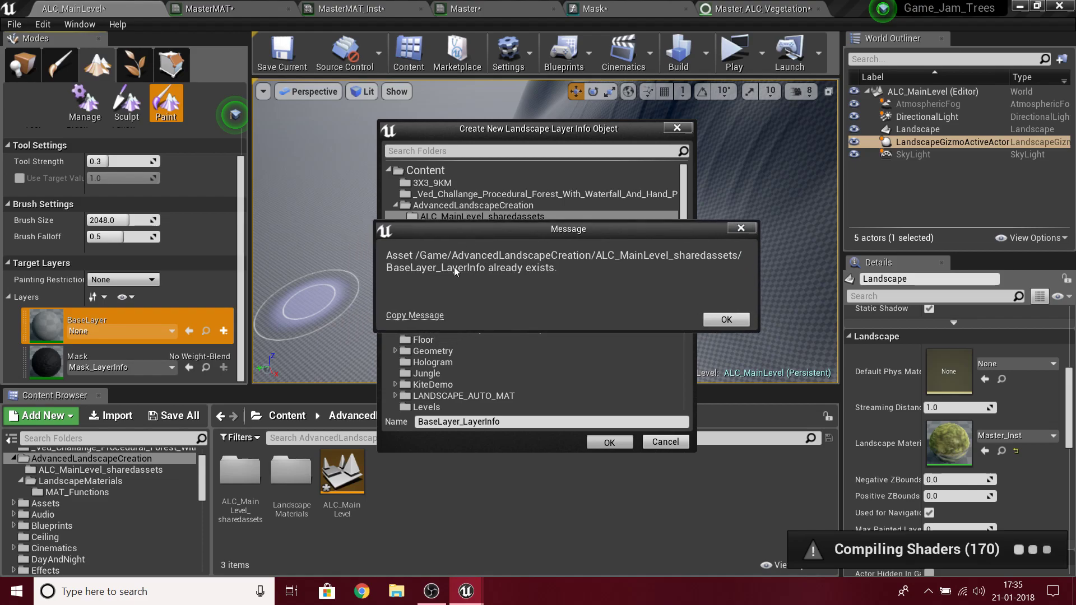
click(714, 317)
click(677, 128)
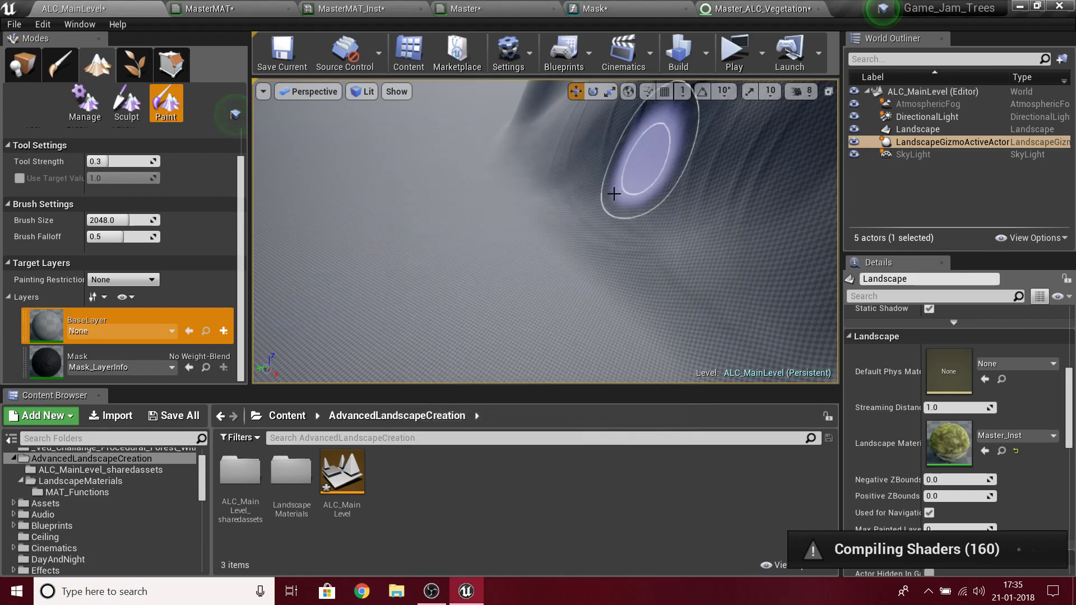
- Assign the existing BaseLayer_LayerInfo asset from the ALC_MainLevel_sharedassets folder to the BaseLayer target layer
double_click(255, 499)
click(250, 491)
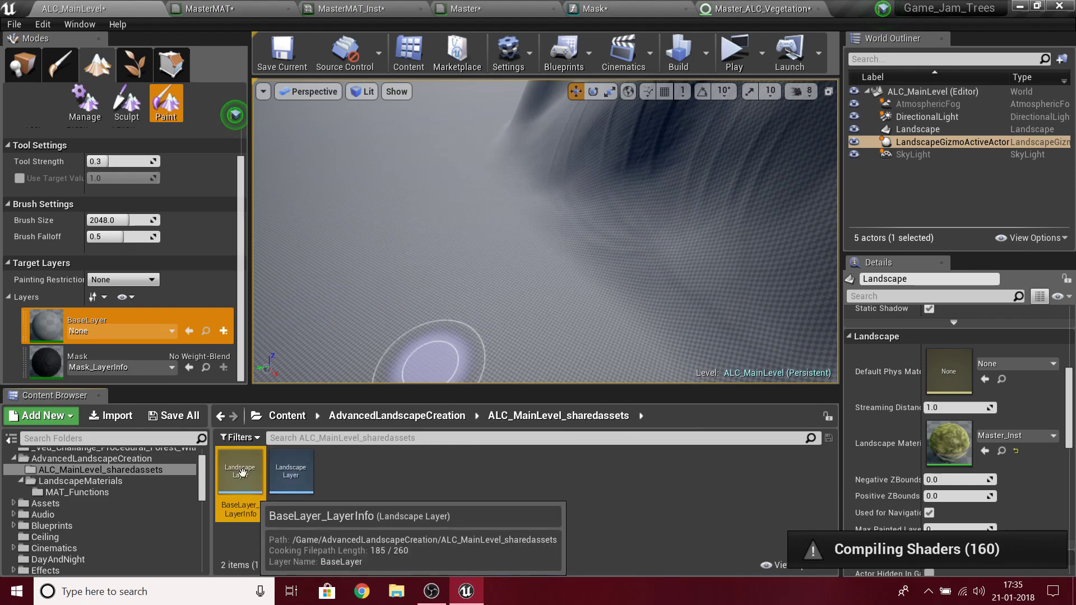
click(189, 330)
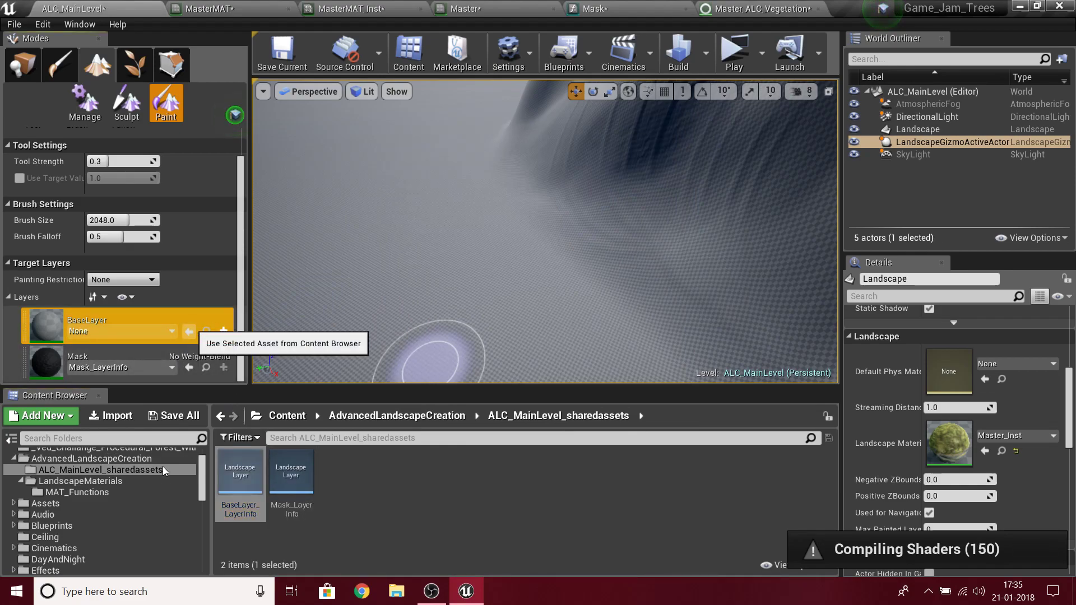
right_drag(545, 231, 371, 273)
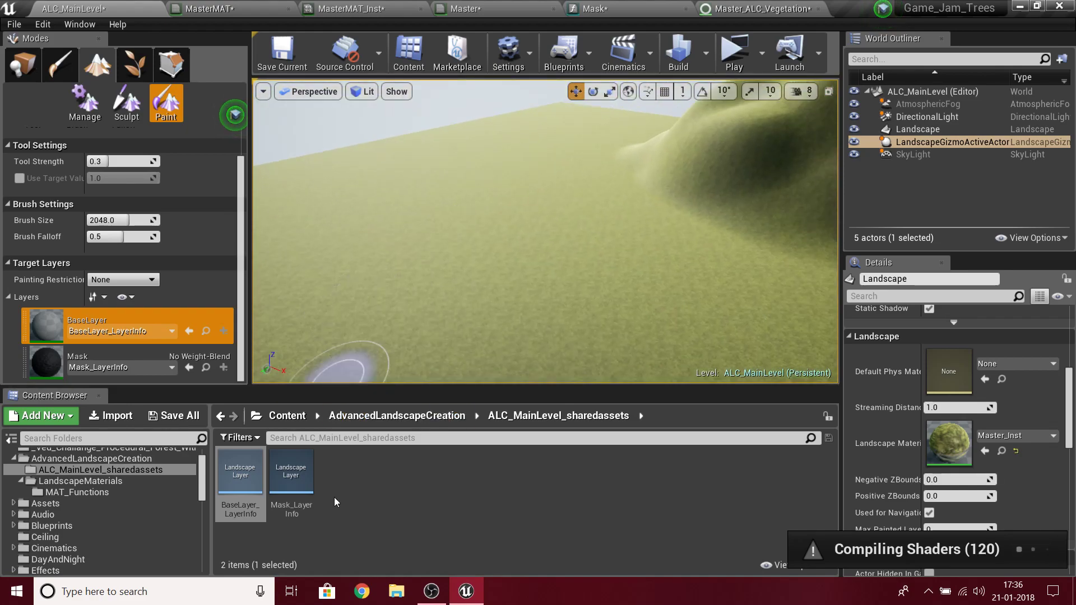
- Force-delete the Mask_LayerInfo asset from the ALC_MainLevel_sharedassets folder
click(125, 356)
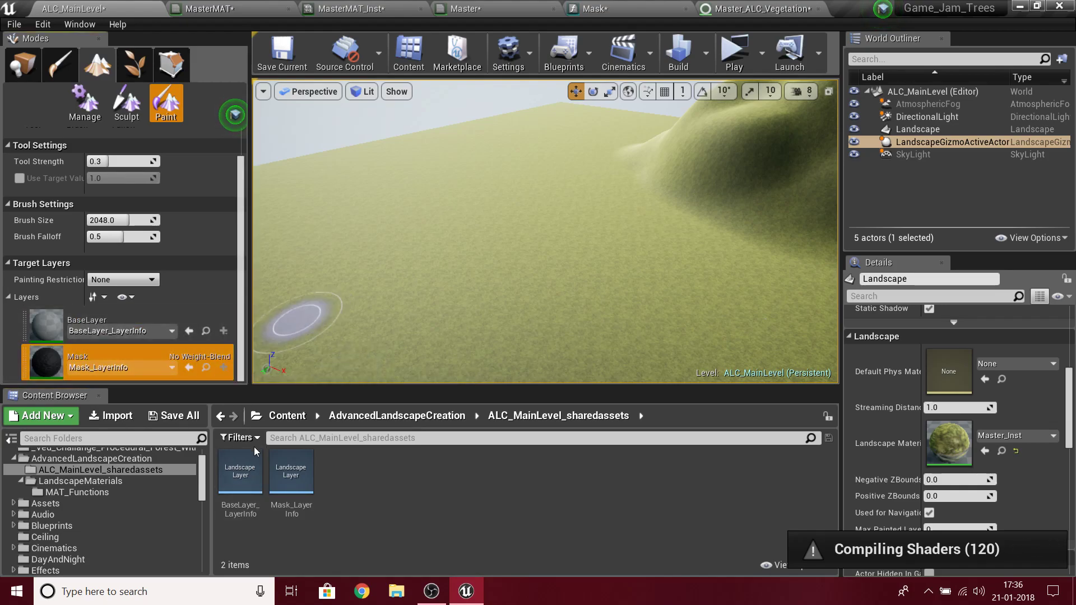
click(274, 467)
key(Delete)
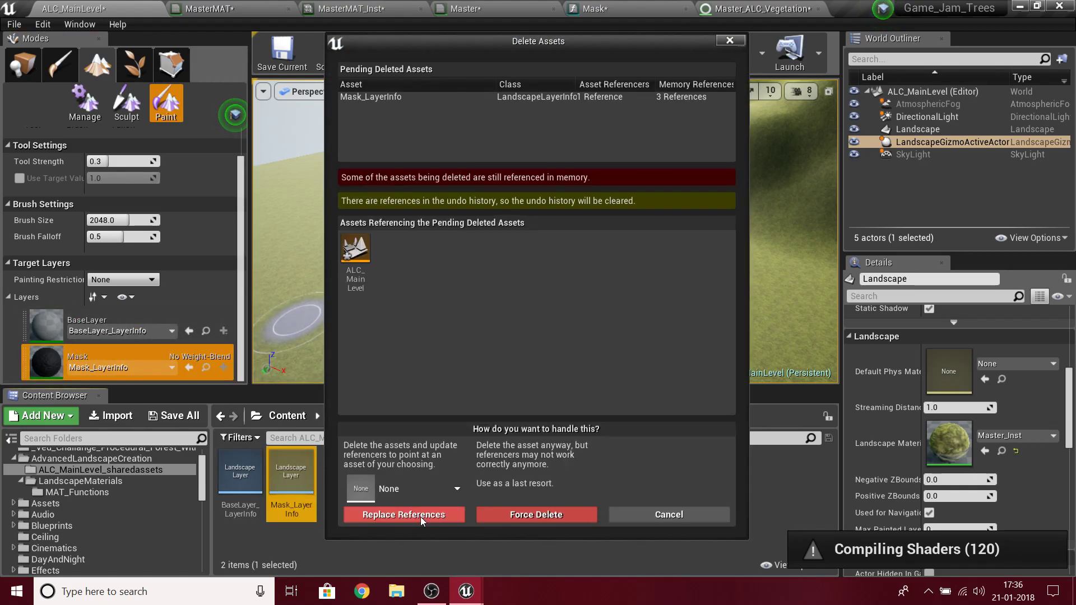
click(536, 513)
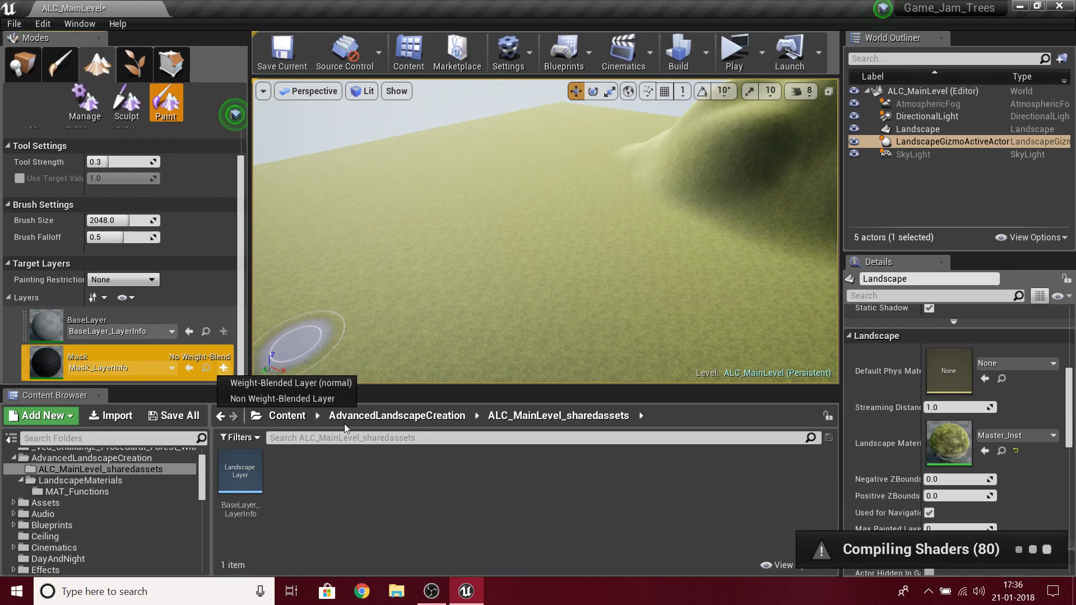
- Create a non-weight-blended layer info named Mask_LayerInfo in ALC_MainLevel_sharedassets for the Mask target layer
click(281, 398)
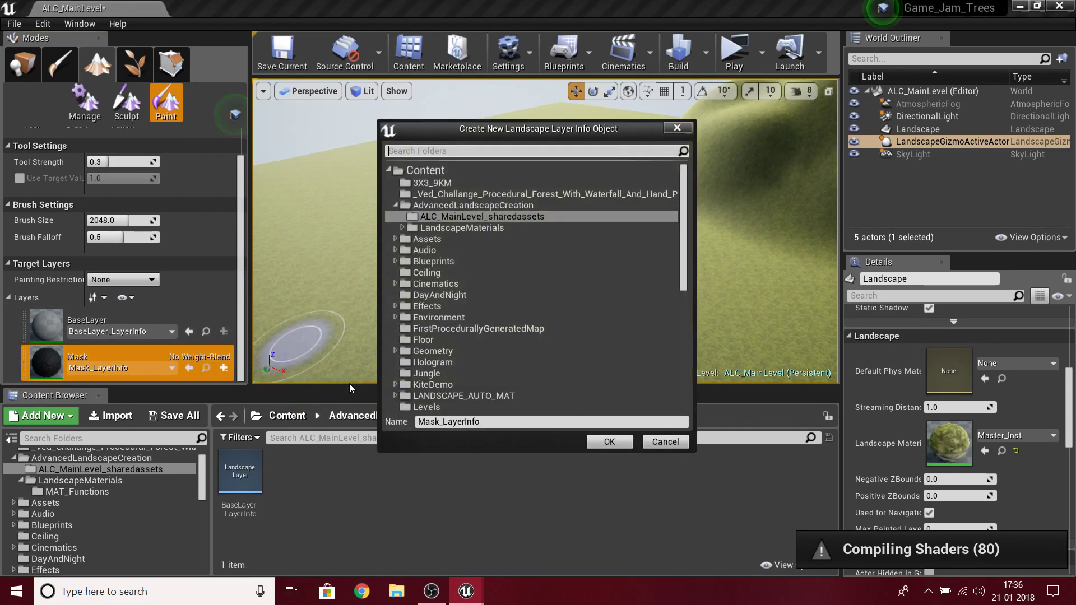
click(609, 442)
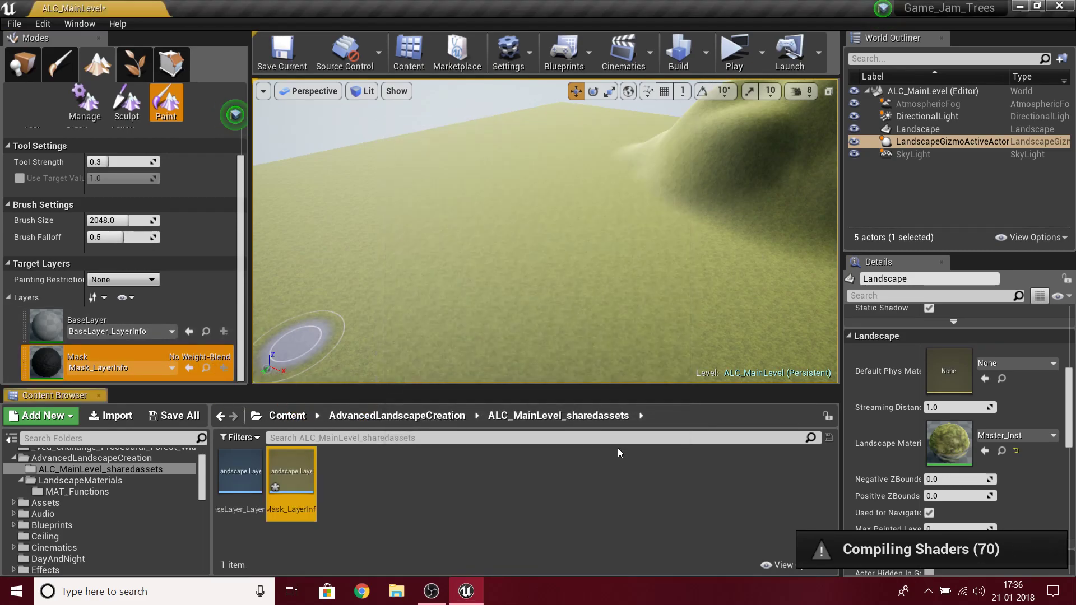
click(396, 422)
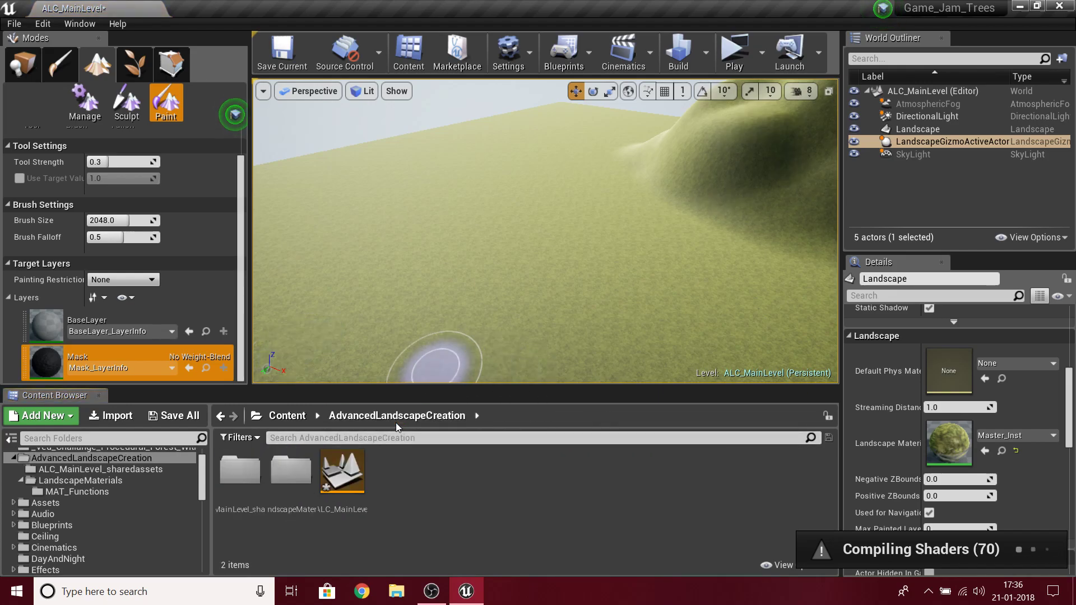
- Fill the whole landscape with the BaseLayer paint layer
mouse_move(377, 320)
right_down()
mouse_move(544, 317)
mouse_move(518, 314)
mouse_move(505, 392)
right_up()
right_drag(494, 298, 485, 263)
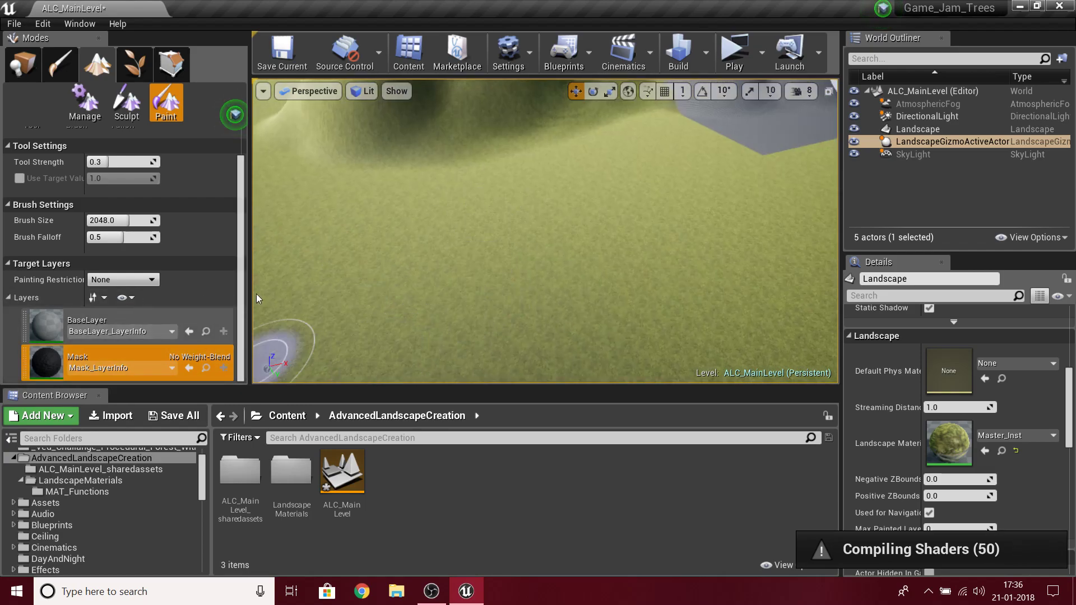
right_drag(521, 253, 490, 235)
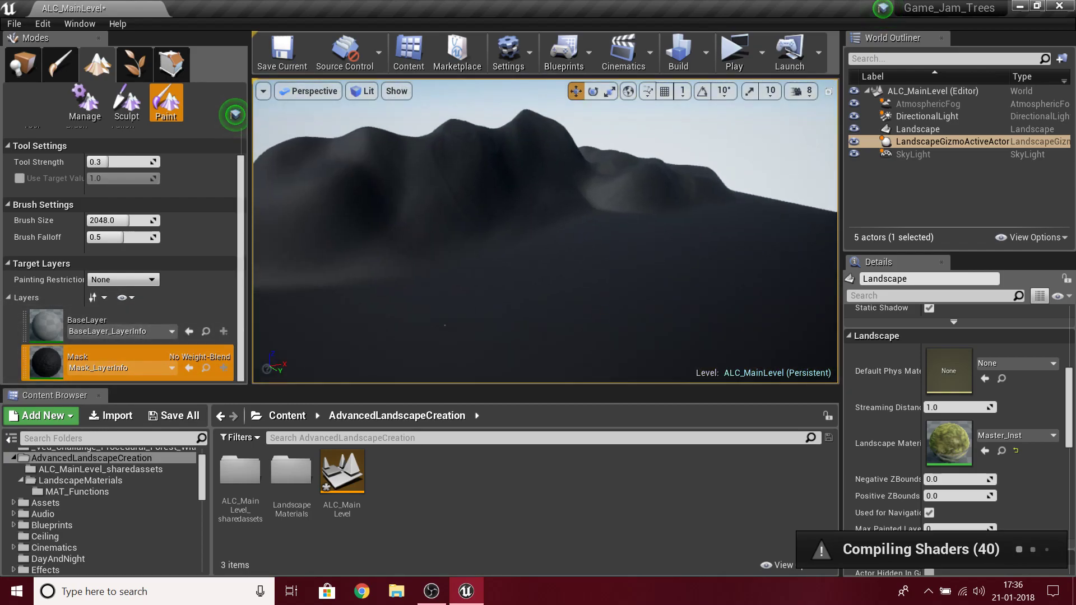
mouse_move(517, 273)
right_down()
mouse_move(493, 207)
mouse_move(527, 272)
right_up()
click(95, 312)
right_click(96, 311)
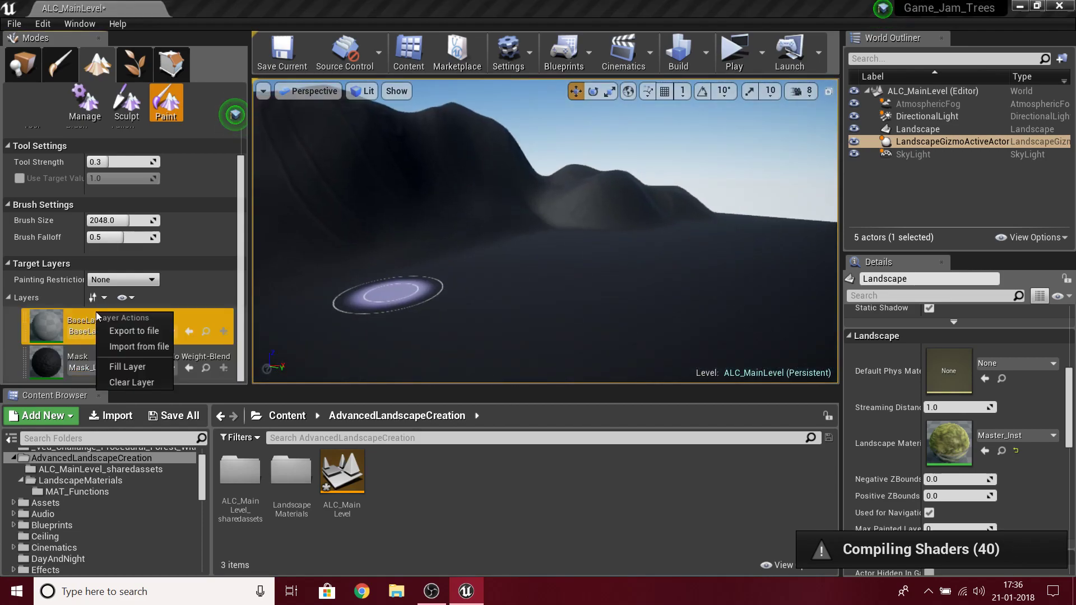
click(141, 368)
right_drag(564, 270, 512, 254)
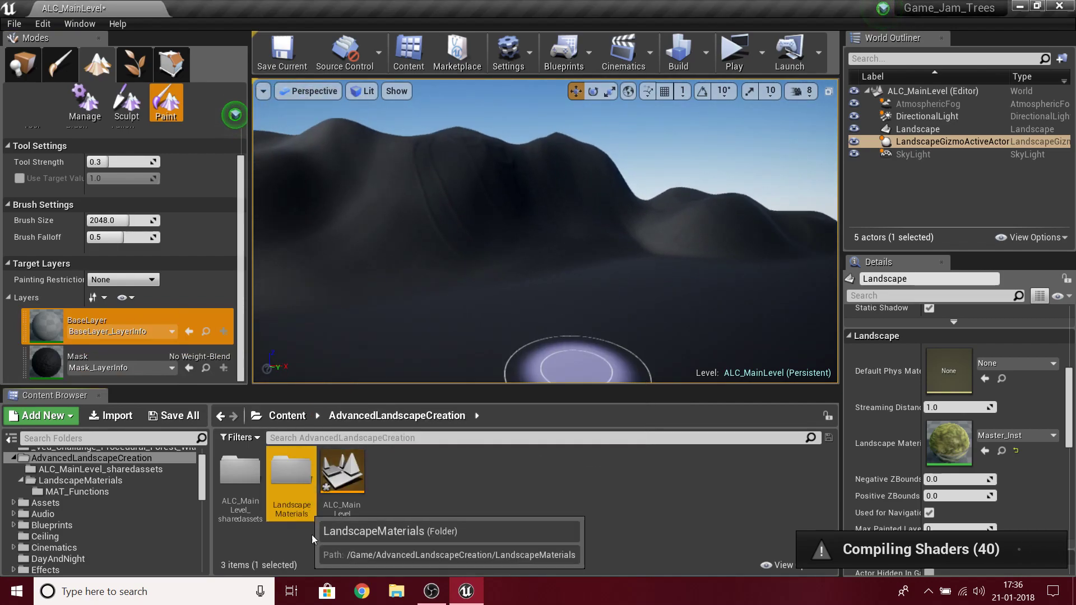
- Open the Master_Inst material instance from the LandscapeMaterials folder and inspect its surface on the preview sphere
double_click(305, 504)
double_click(398, 497)
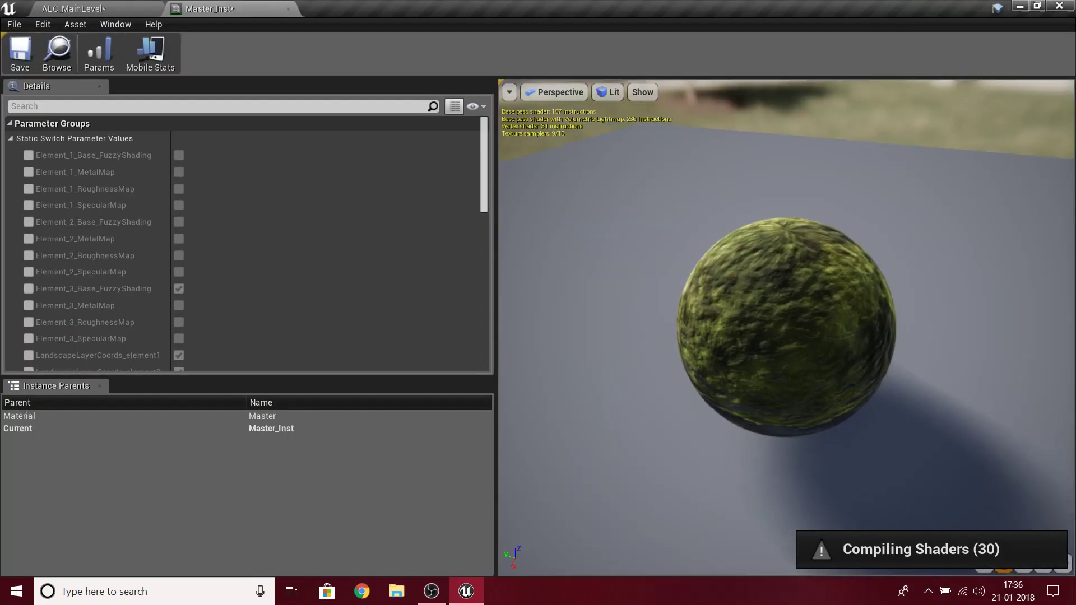
scroll(819, 302, up, 5)
drag(819, 302, 526, 270)
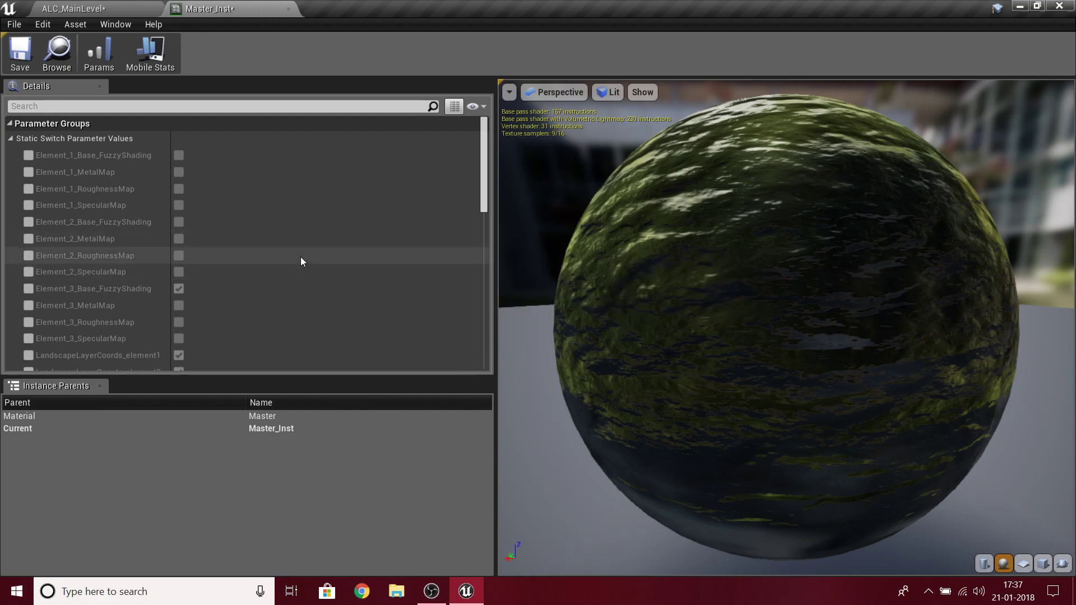
- Enable overrides for Element 1 & 2 Bias, Element 1 & 2 Sharpness, Element Base & 3 Bias and Element Base & 3 Sharpness in Master_Inst
scroll(301, 257, down, 5)
click(29, 222)
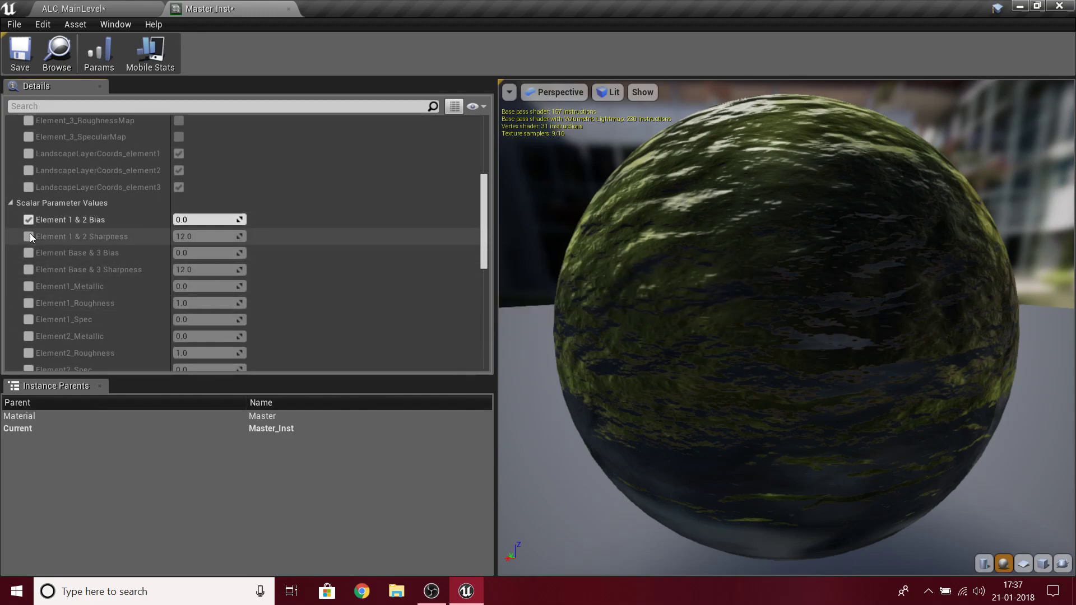
click(29, 235)
click(31, 255)
click(29, 270)
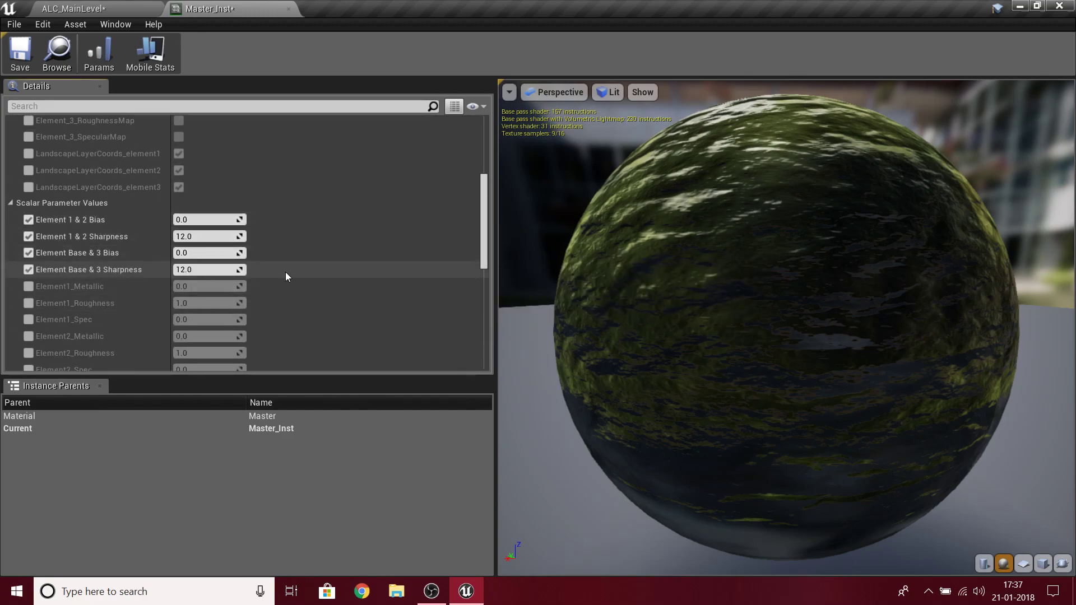
- Set Element Base & 3 Bias to about -3.37 and Element 1 & 2 Bias to about -1.99, checking the blend on the preview sphere
mouse_move(207, 219)
mouse_down()
mouse_move(235, 219)
mouse_move(205, 219)
mouse_move(216, 251)
mouse_move(228, 251)
mouse_move(186, 252)
mouse_up()
drag(731, 244, 514, 214)
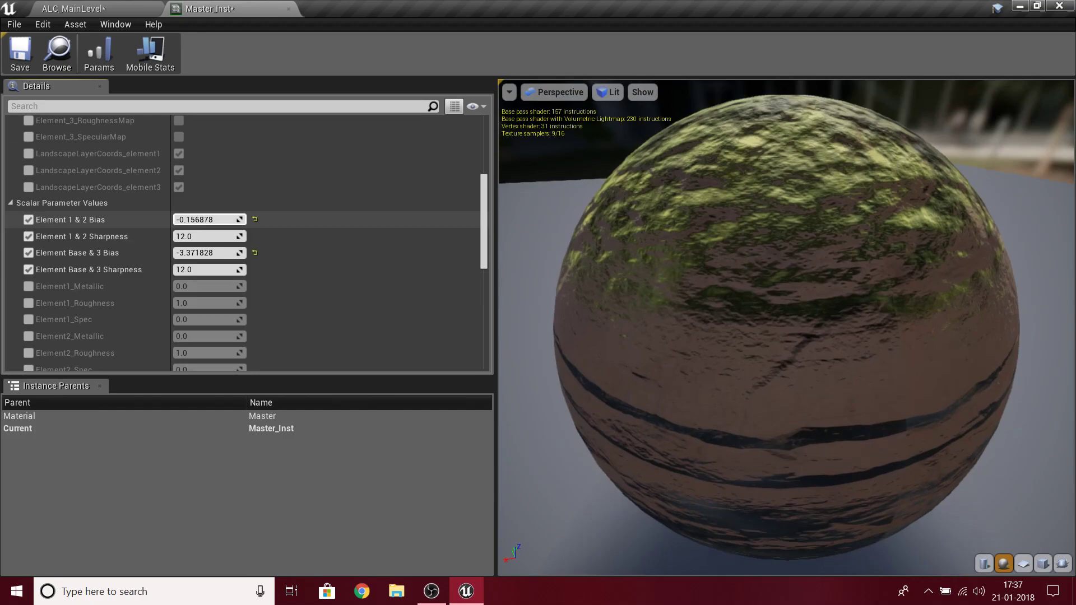
drag(219, 219, 187, 220)
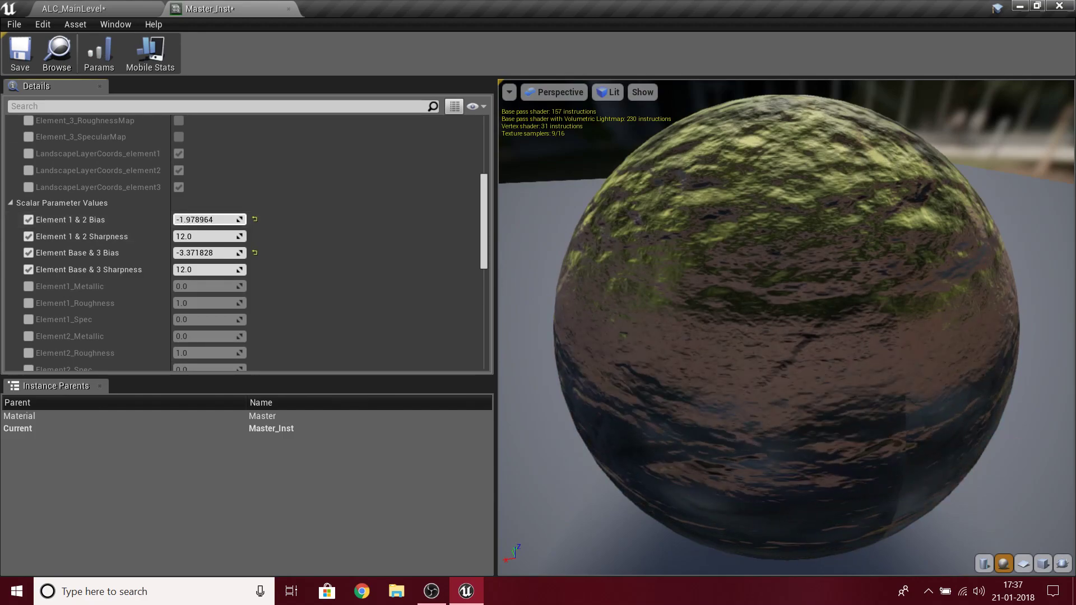
drag(750, 387, 485, 247)
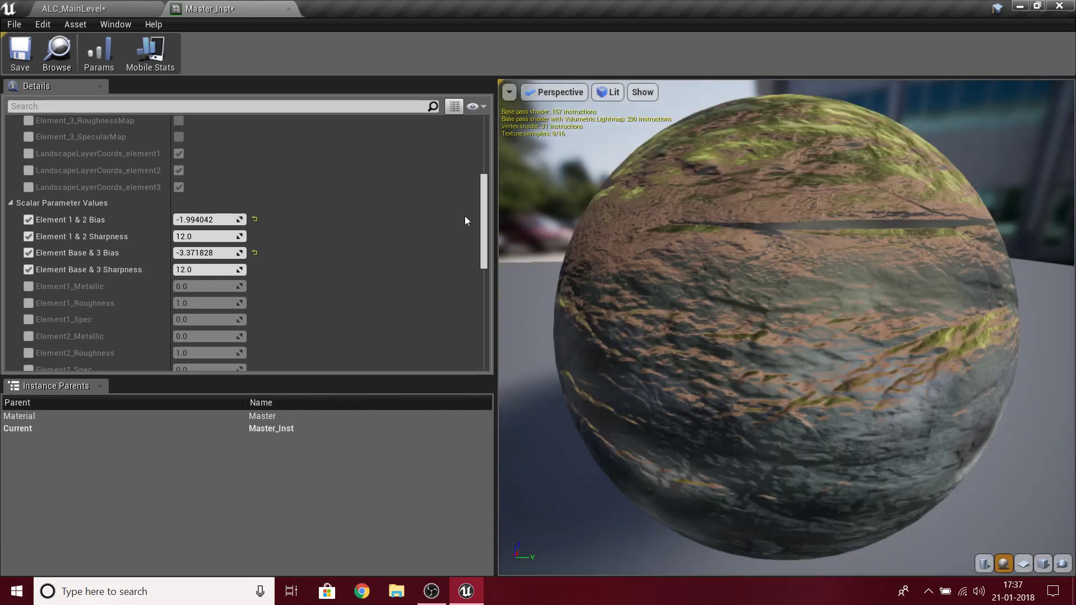
- Return to ALC_MainLevel and fly close to the landscape to examine its texture tiling and layer blend
click(134, 5)
right_drag(623, 359, 623, 360)
key(w)
mouse_move(393, 474)
mouse_down()
mouse_move(1003, 448)
mouse_move(949, 444)
mouse_up()
key(s)
mouse_move(565, 319)
right_down()
mouse_move(555, 294)
mouse_move(583, 294)
mouse_move(547, 337)
mouse_move(471, 342)
mouse_move(386, 324)
right_up()
key(w)
key(w)
key(s)
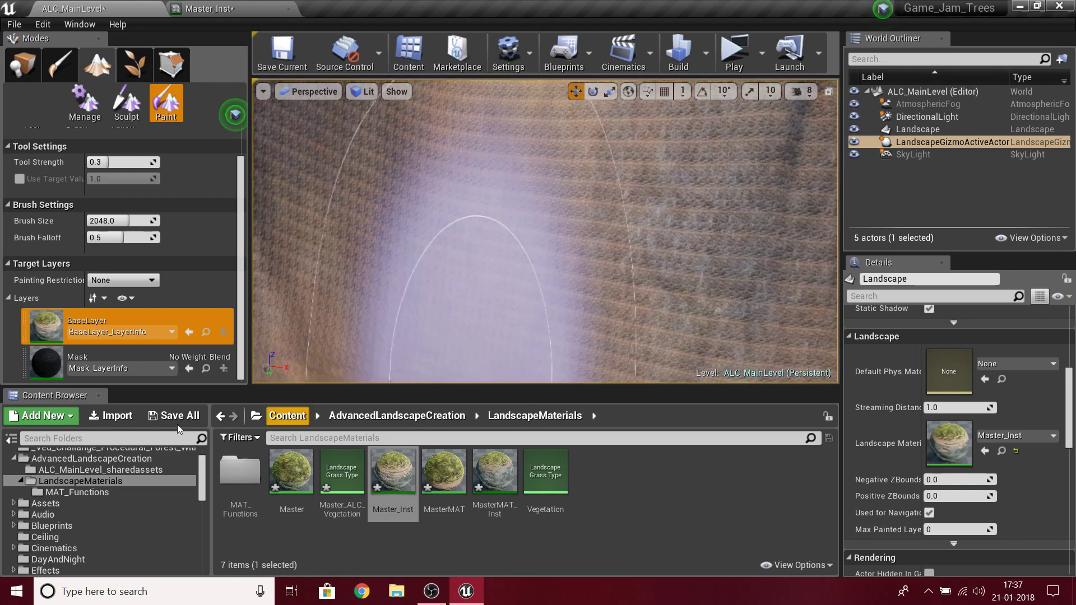
- Open the Element_1_Rock material function from the MAT_Functions folder and locate its LandscapeCoords node
double_click(240, 470)
double_click(240, 470)
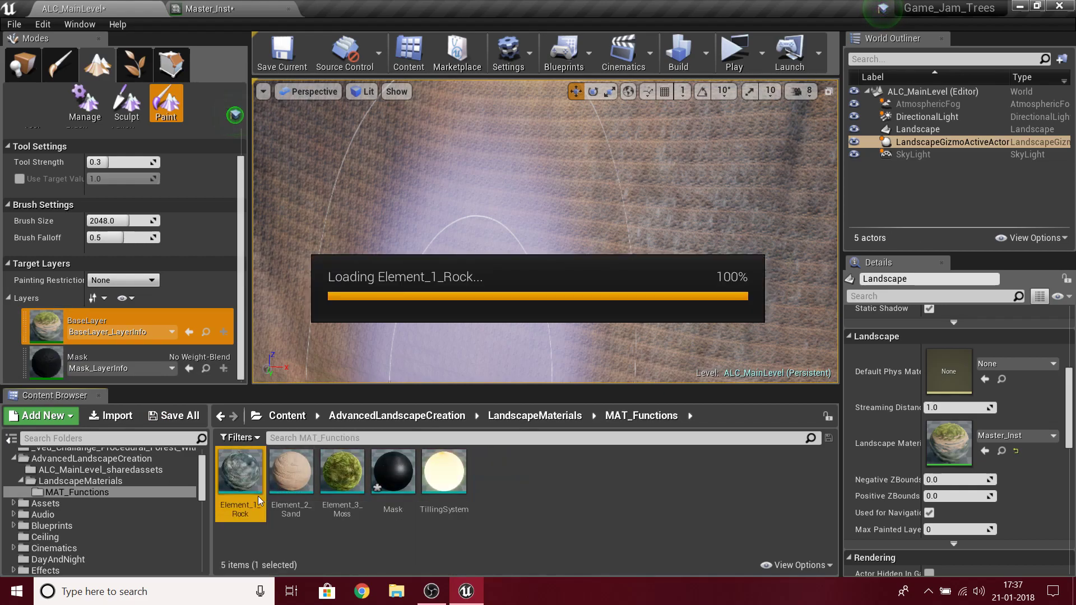
scroll(506, 305, down, 8)
scroll(504, 252, up, 6)
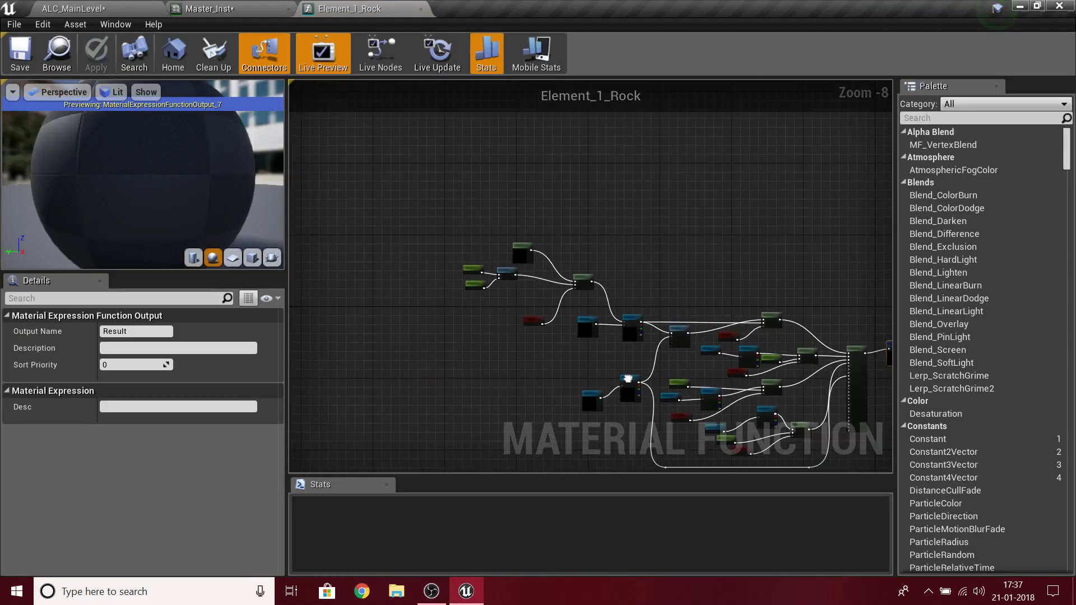
right_drag(505, 252, 797, 478)
right_drag(409, 269, 499, 462)
click(449, 285)
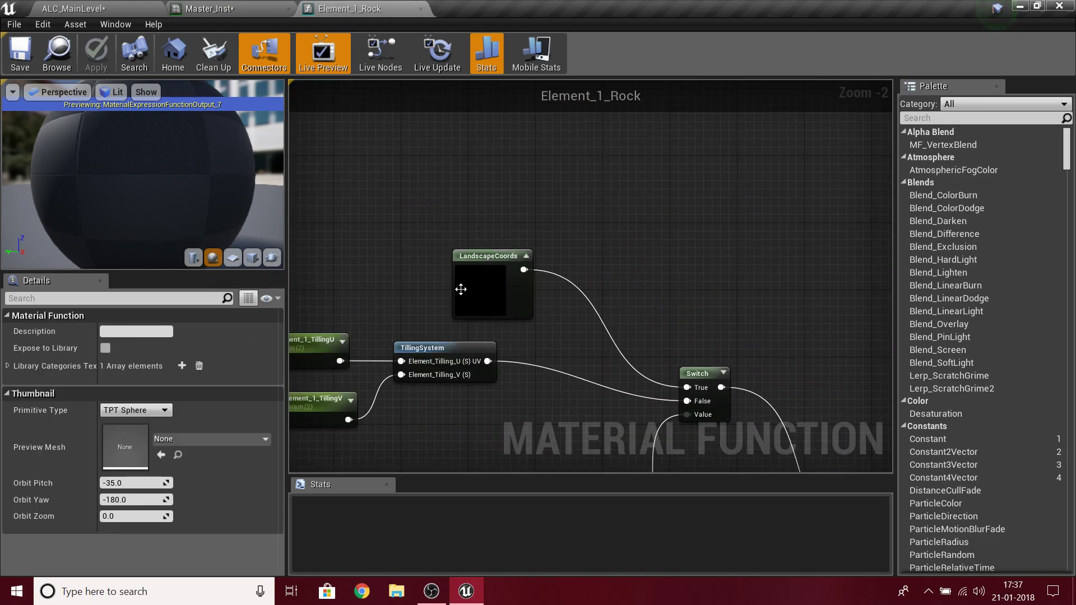
click(458, 289)
click(560, 289)
- Trace how LandscapeCoords, TillingSystem and the LandscapeLayerCoords_element1 parameter feed the Switch node for the texture UVs
right_drag(727, 355, 677, 147)
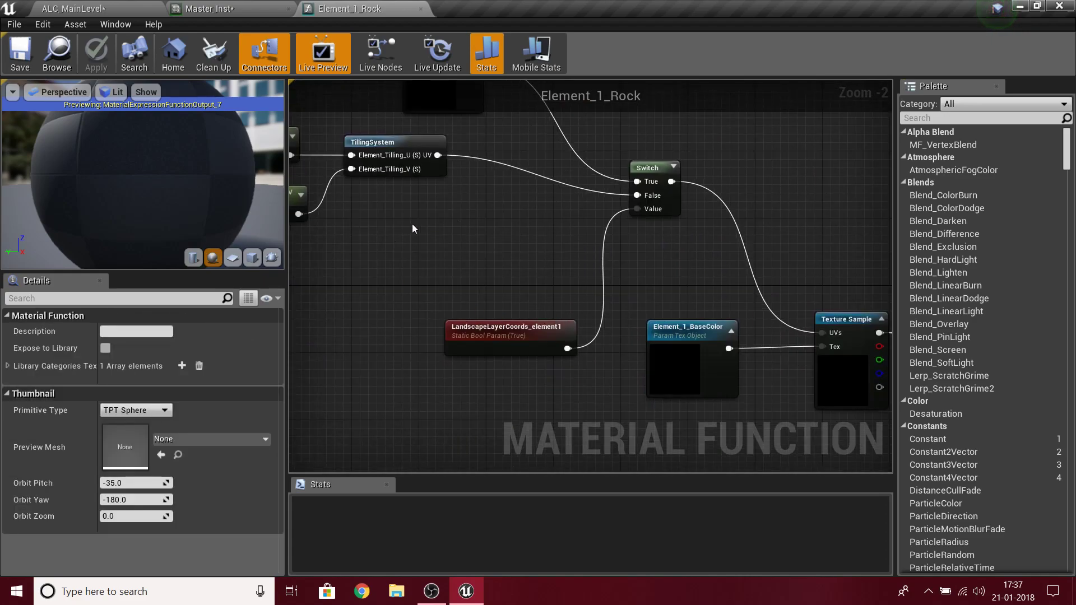
right_drag(319, 139, 564, 189)
drag(591, 278, 485, 157)
right_drag(485, 157, 379, 292)
right_drag(612, 398, 642, 186)
right_drag(809, 222, 601, 279)
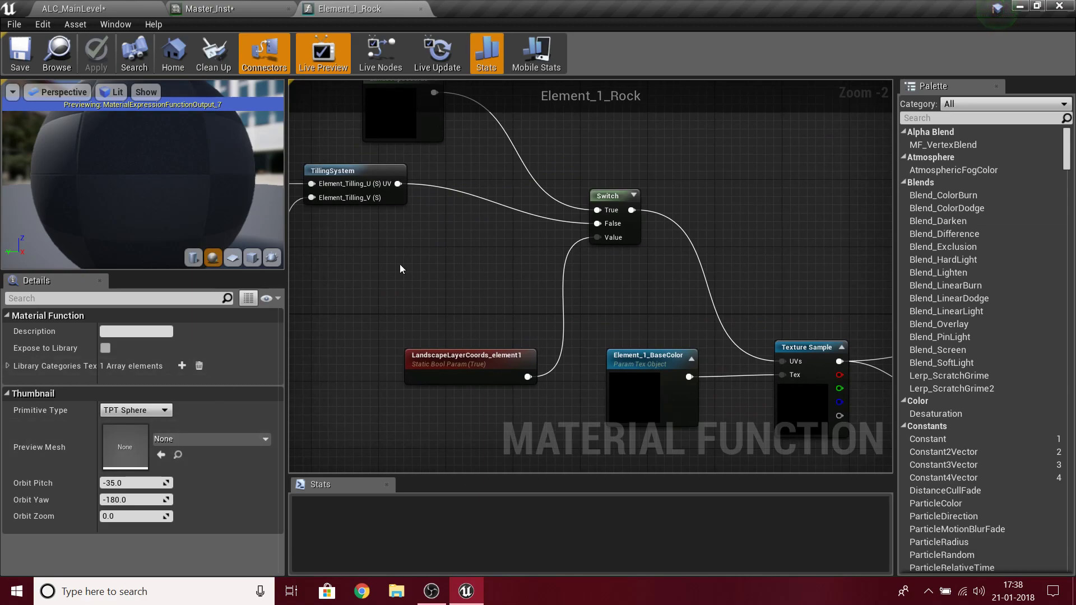
scroll(515, 376, up, 2)
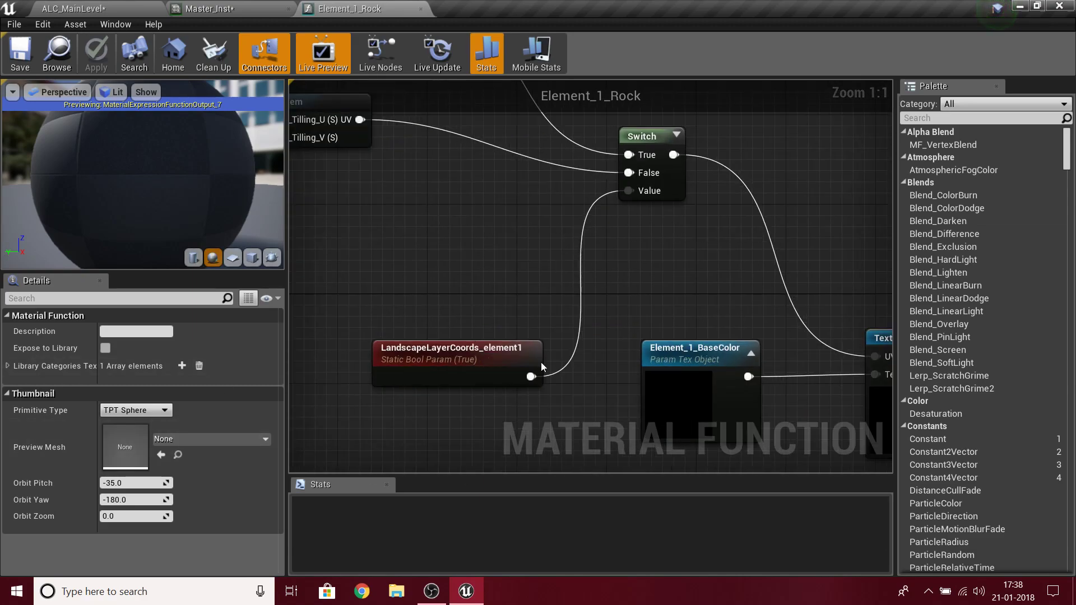
right_drag(461, 230, 491, 360)
right_drag(460, 171, 474, 284)
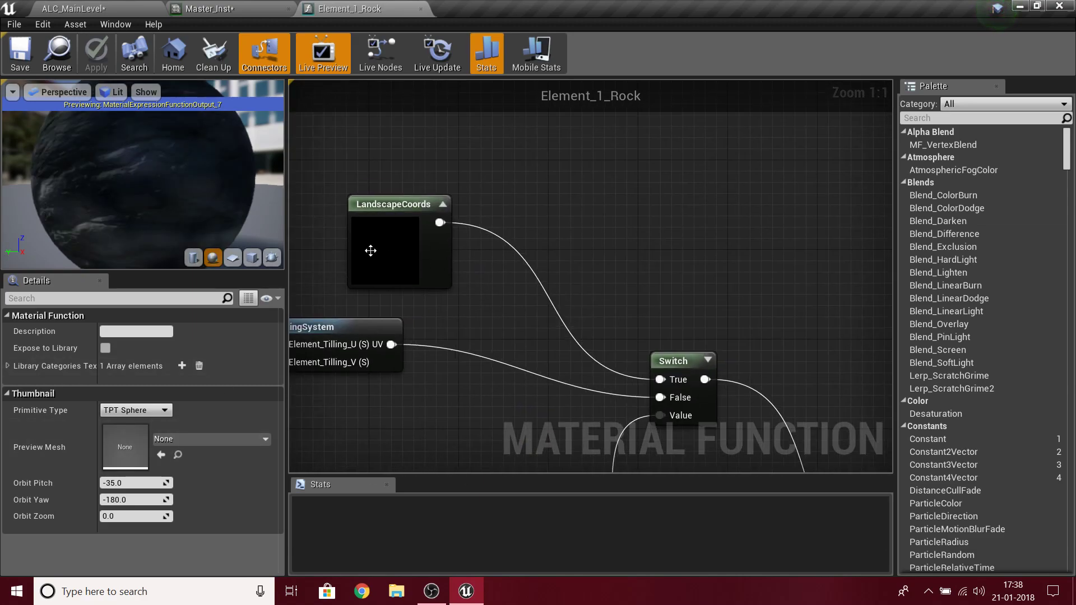
- Inspect the LandscapeCoords node's mapping settings and look up the LandscapeLayerCoords node by searching the available nodes for "landscape"
click(371, 251)
right_click(606, 263)
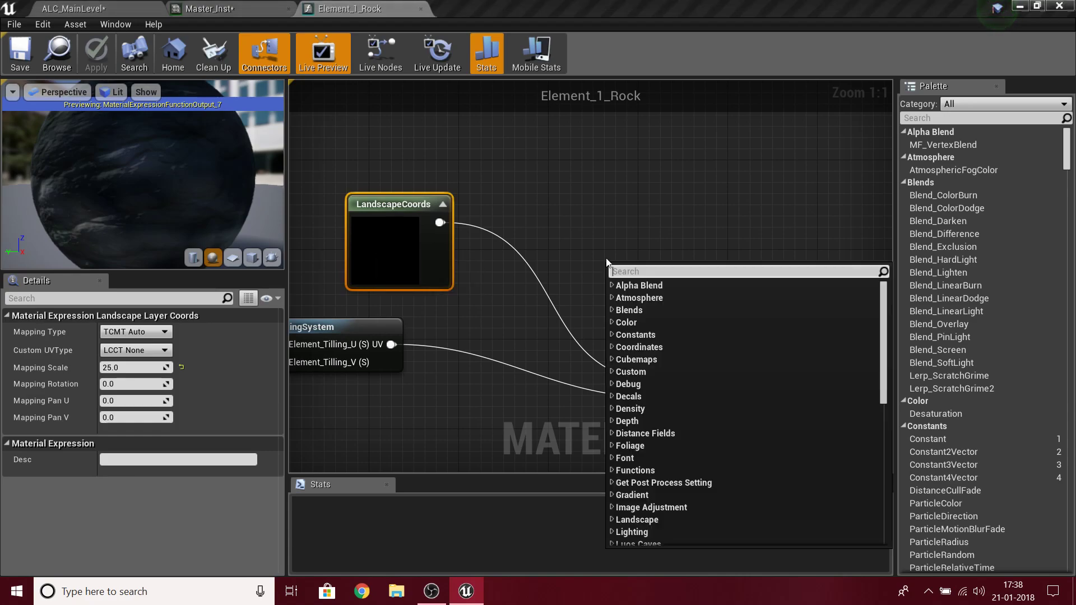
text(landscape)
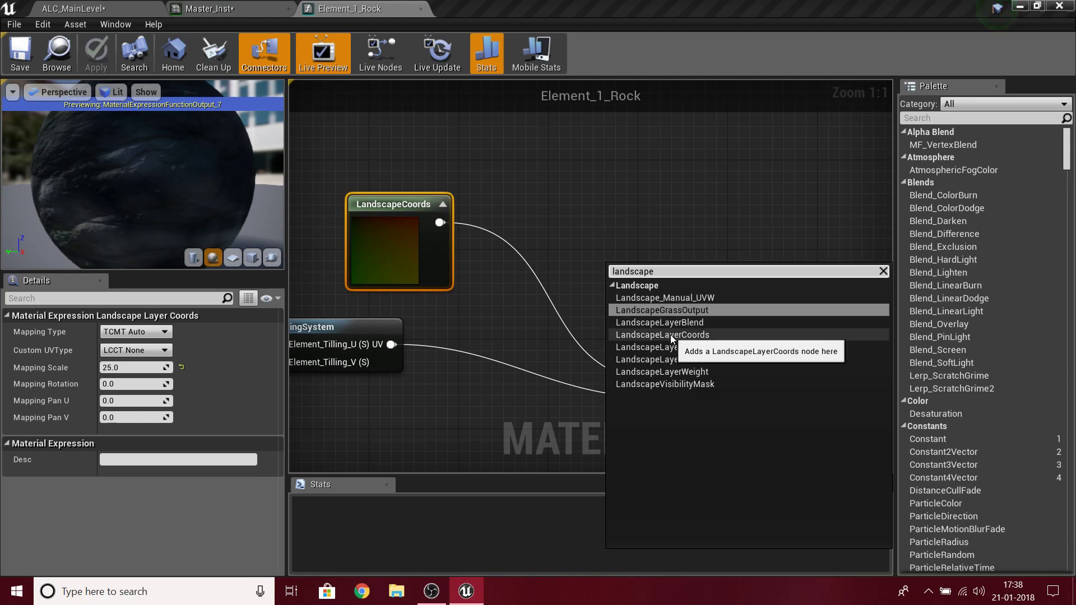
click(456, 385)
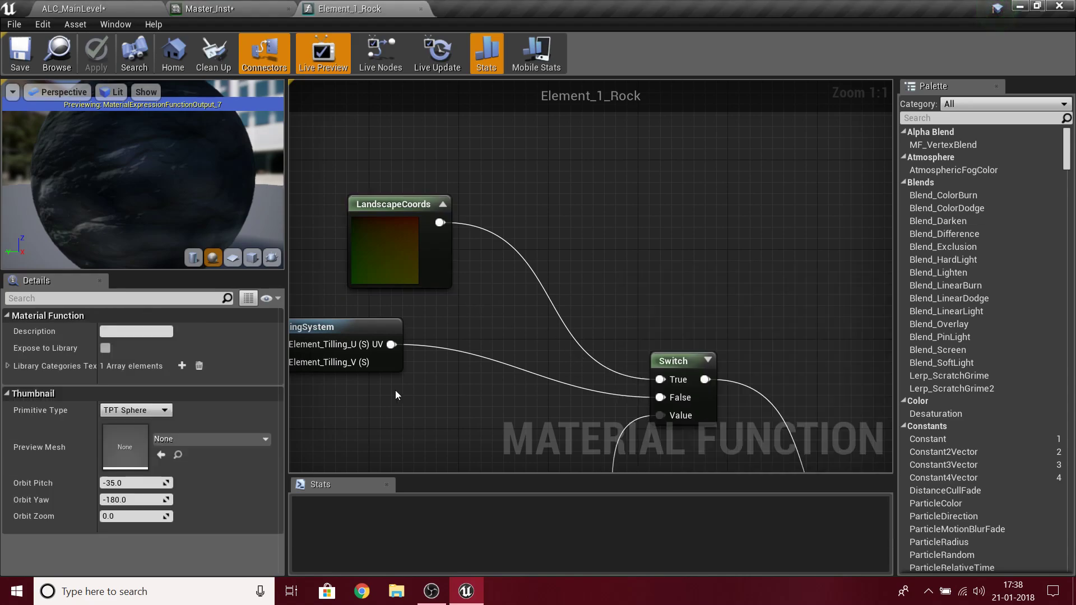
click(374, 292)
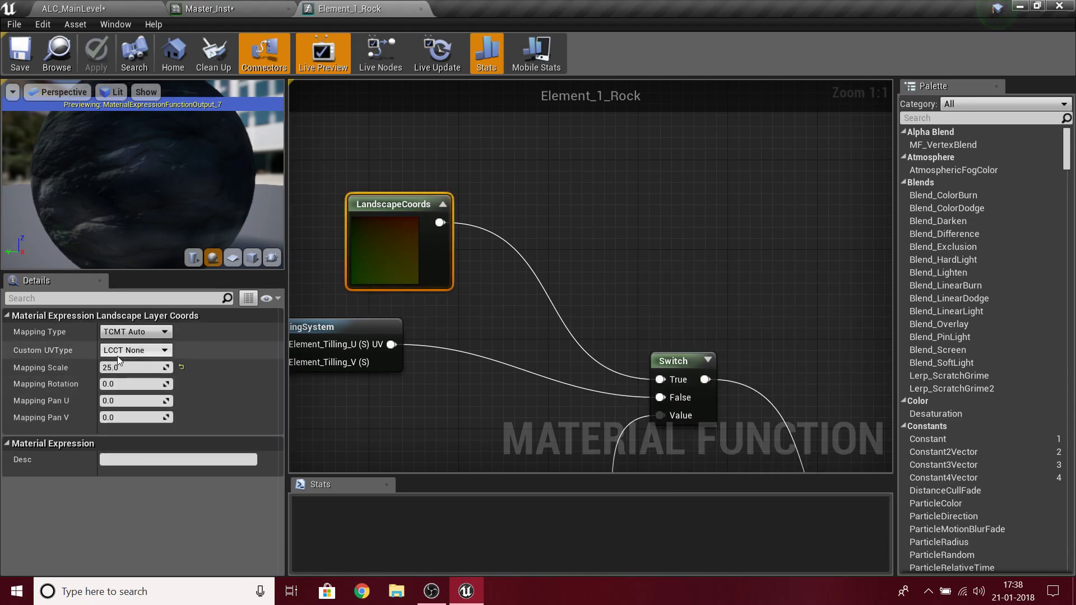
- Open the Element_2_Sand material function and inspect the mapping settings of its LandscapeCoords node
click(86, 6)
double_click(307, 482)
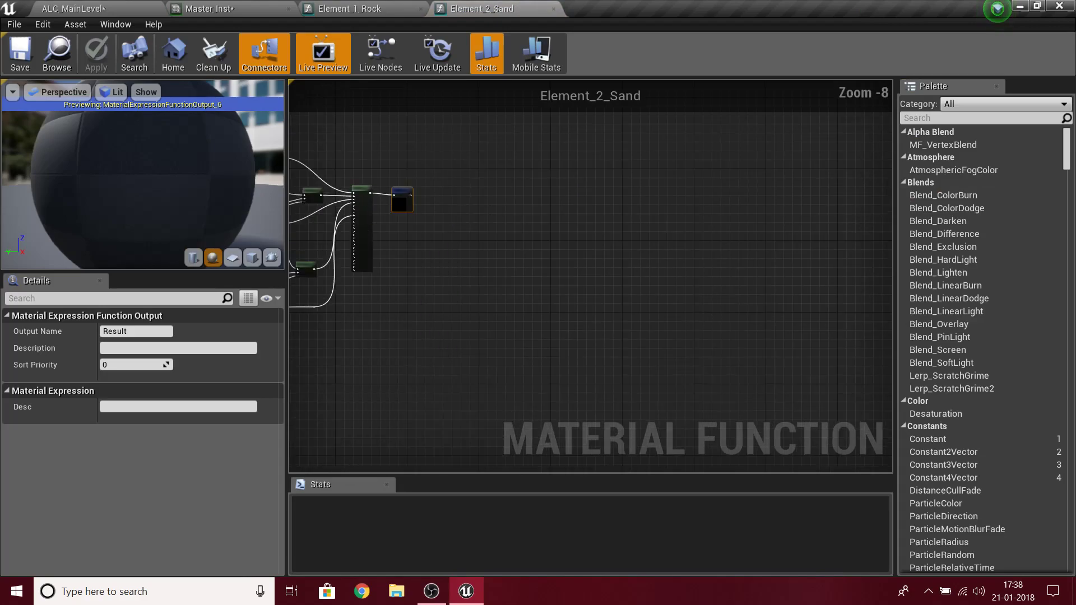
scroll(547, 238, up, 9)
click(540, 241)
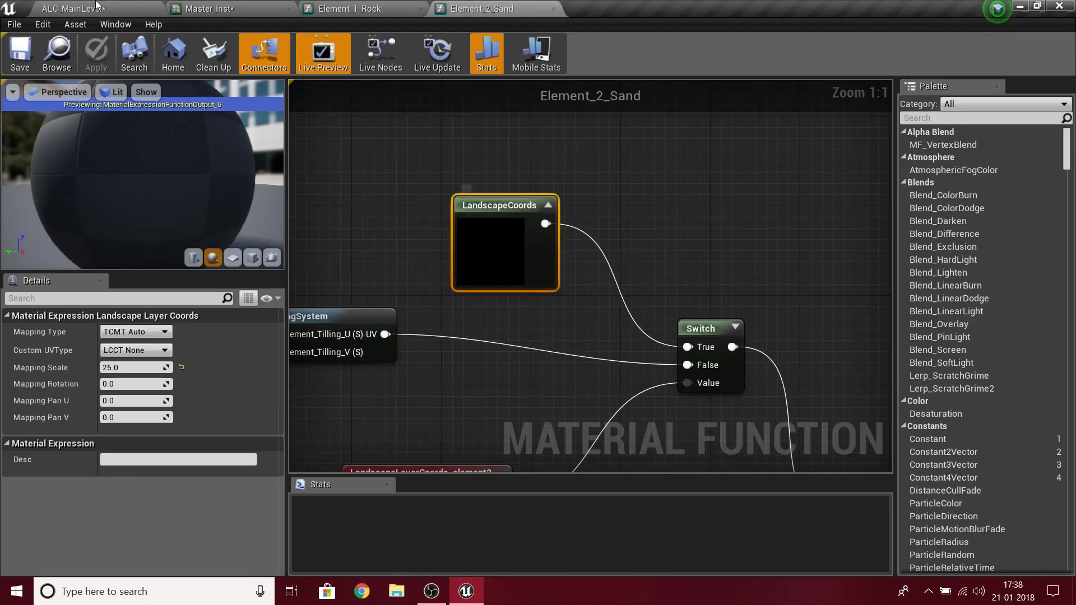
- Open the Element_3_Moss material function and inspect the mapping settings of its LandscapeCoords node
click(96, 6)
double_click(326, 471)
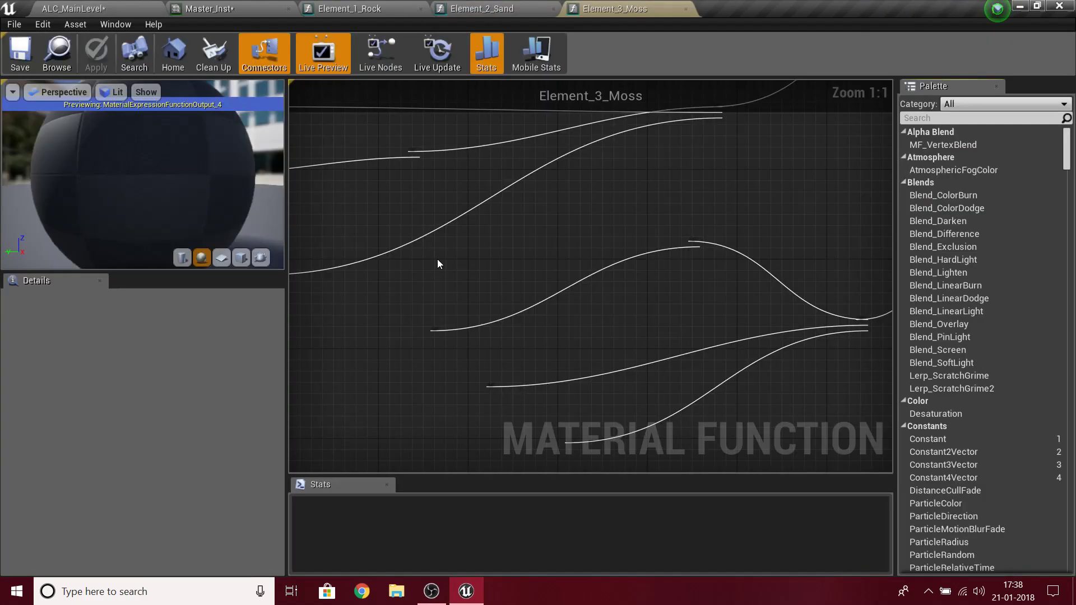
scroll(432, 262, down, 9)
right_drag(426, 262, 899, 466)
scroll(531, 278, up, 9)
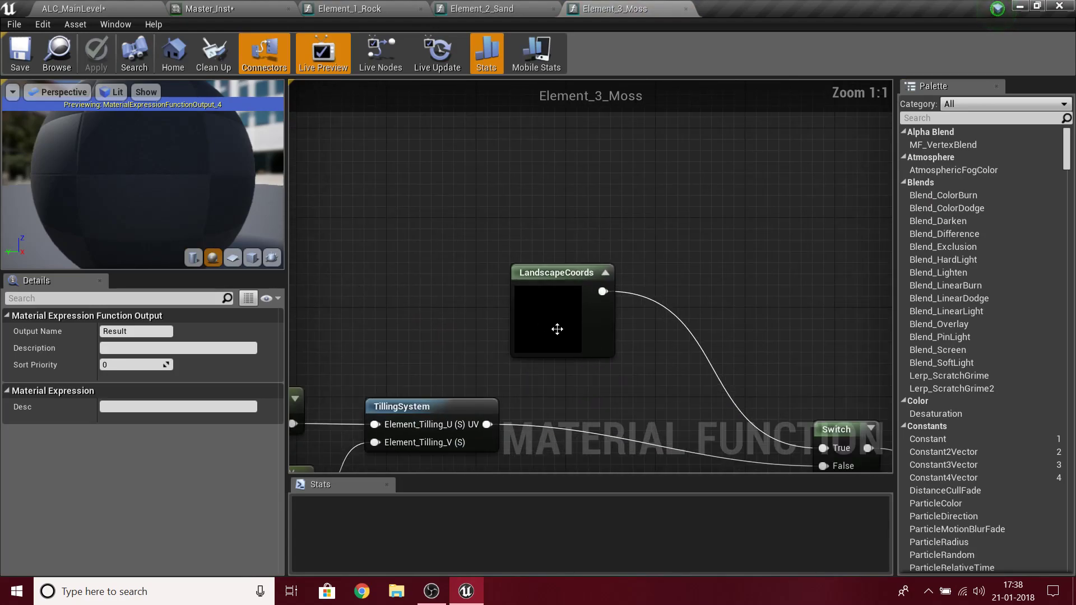
click(545, 326)
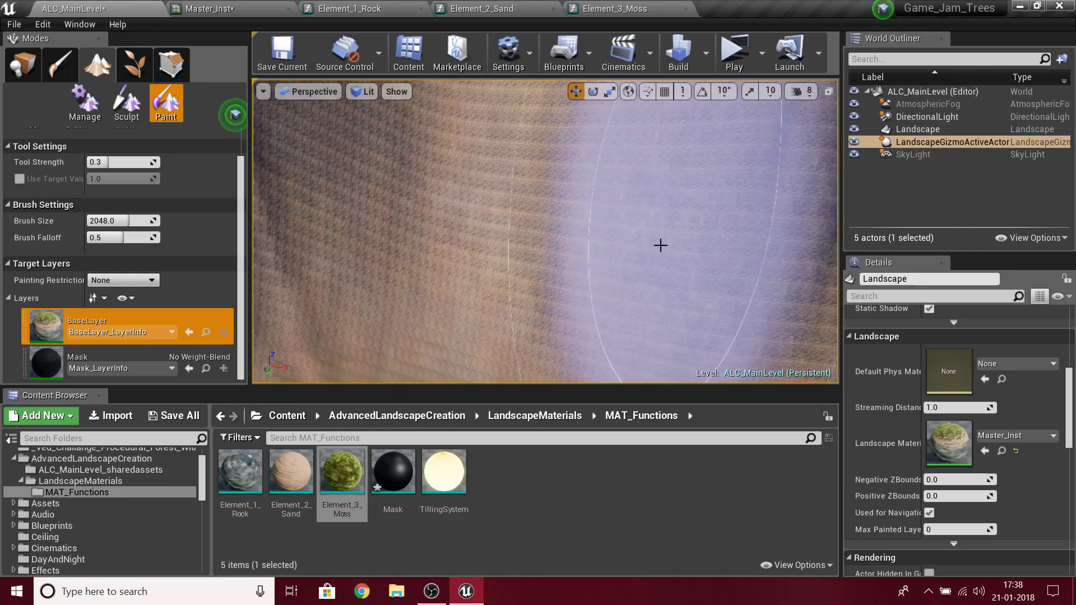
- View the landscape up close in ALC_MainLevel and set the viewport camera speed to 5
mouse_move(545, 231)
right_down()
mouse_move(448, 231)
mouse_move(415, 275)
mouse_move(392, 236)
mouse_move(549, 255)
mouse_move(541, 216)
mouse_move(551, 204)
mouse_move(532, 241)
mouse_move(551, 244)
right_up()
mouse_move(740, 164)
right_down()
mouse_move(748, 196)
mouse_move(778, 182)
mouse_move(740, 163)
right_up()
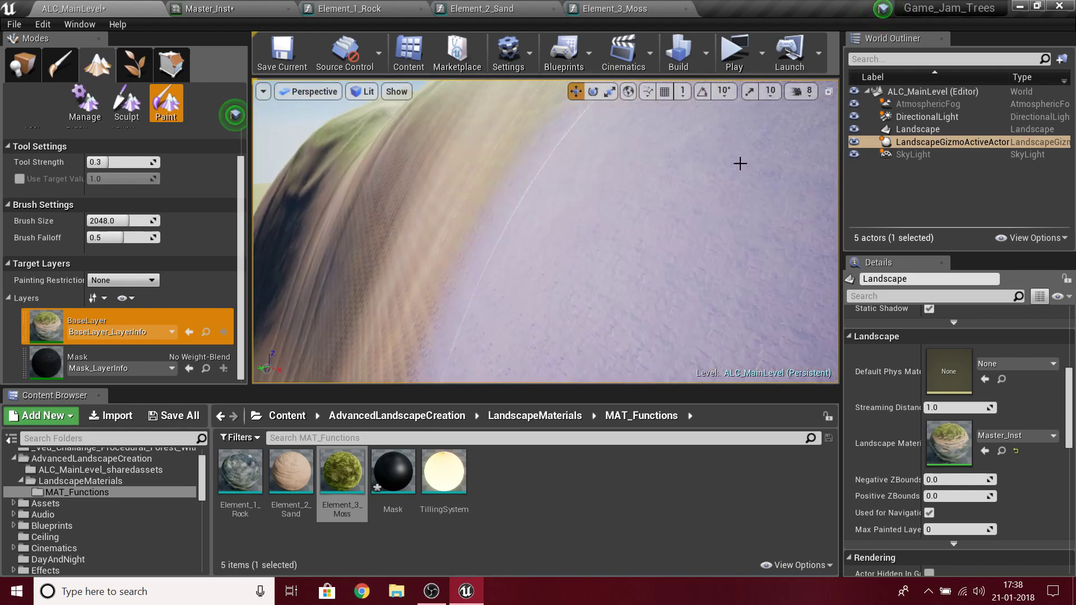
click(795, 95)
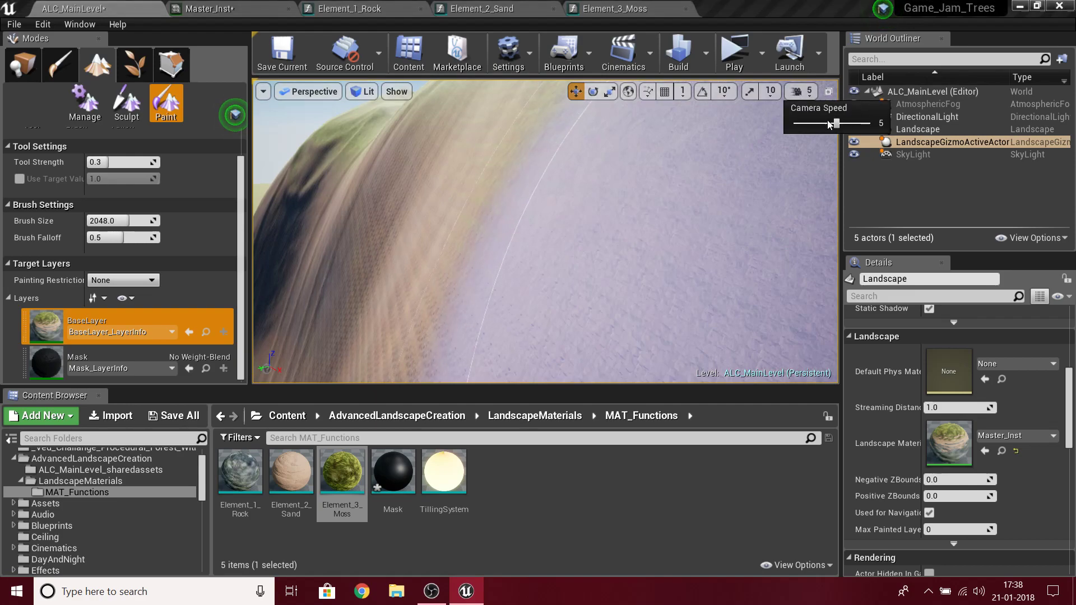
- Open the Master_ALC_Vegetation landscape grass type from LandscapeMaterials, review its grass variety settings, and return to the level
click(535, 415)
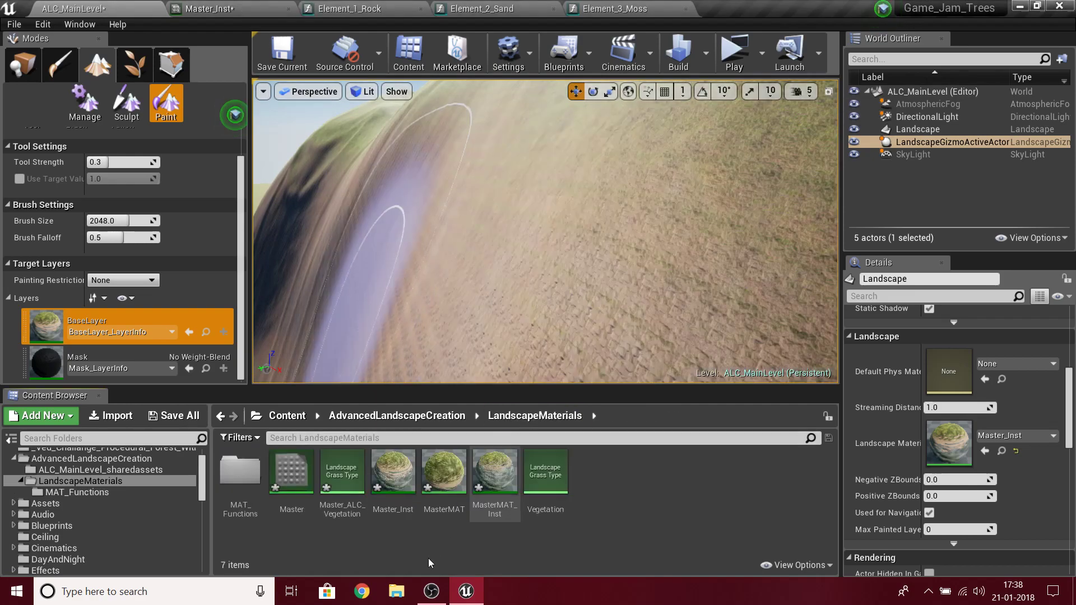
double_click(340, 477)
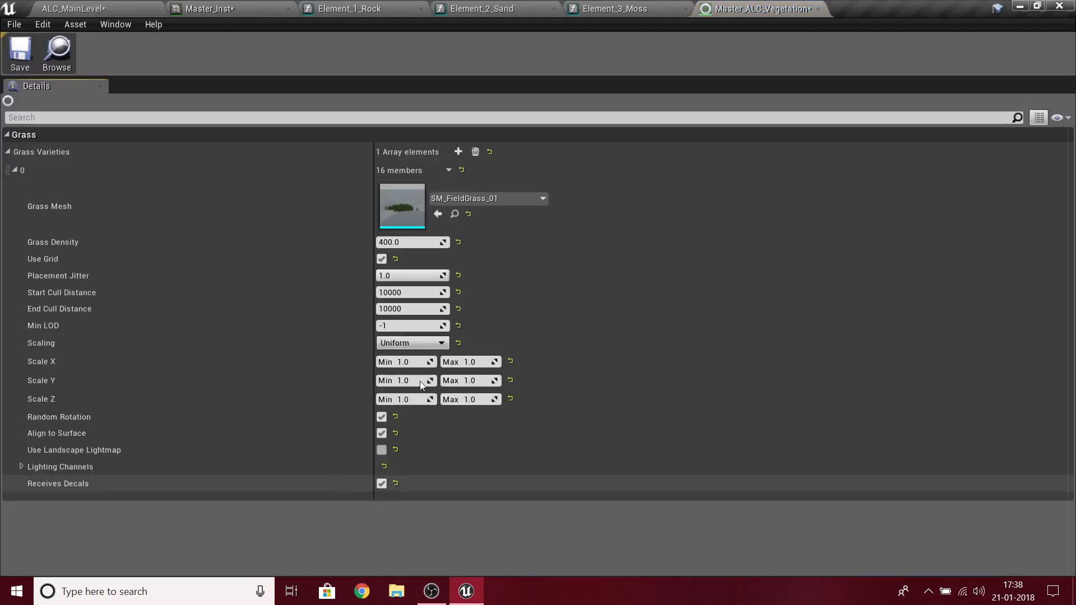
click(98, 7)
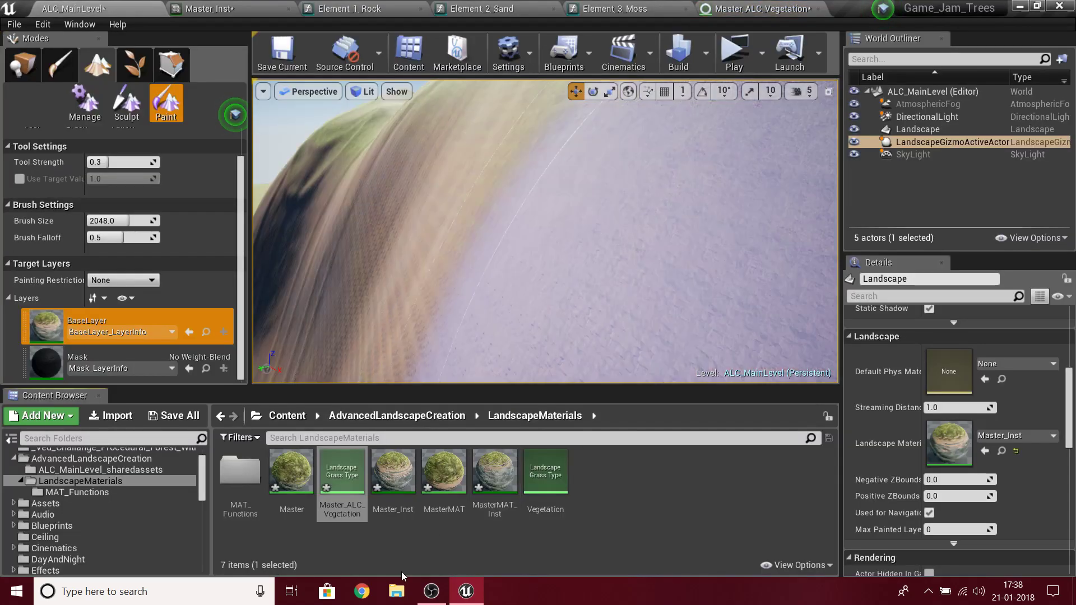
- Open the Master material and bring its Procedural Generation node group into view
click(296, 489)
double_click(296, 489)
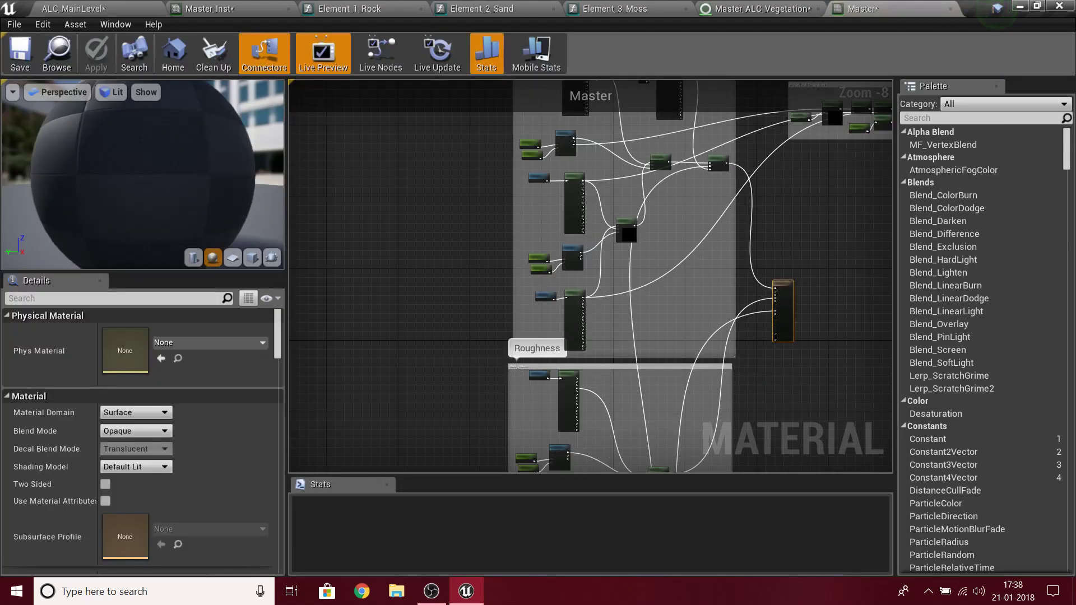
right_drag(830, 185, 583, 434)
scroll(595, 422, up, 5)
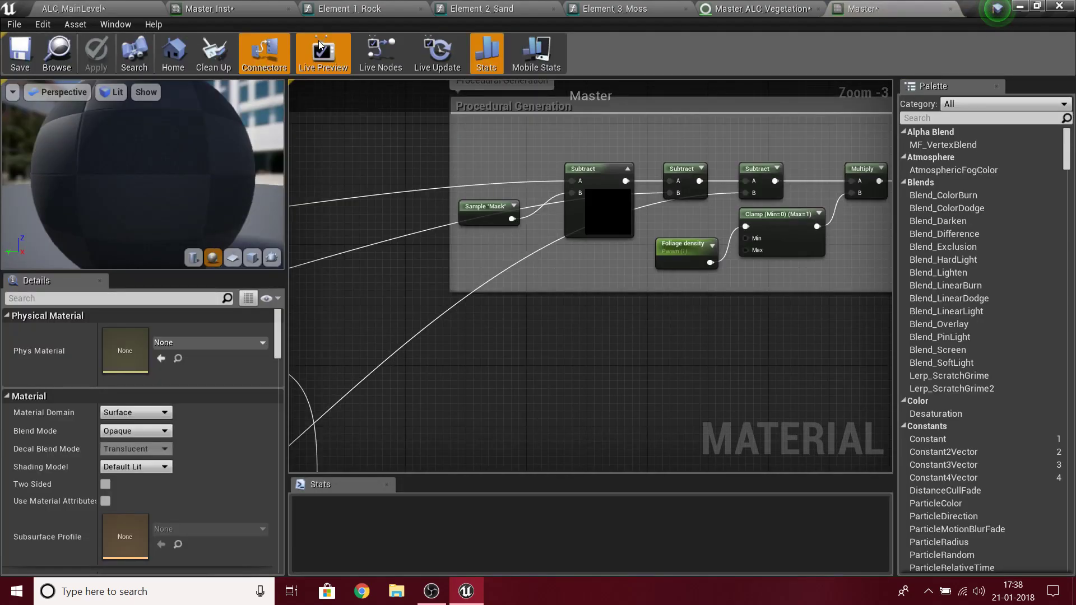
- Close the Element_1_Rock, Element_2_Sand and Element_3_Moss material function editors
click(421, 8)
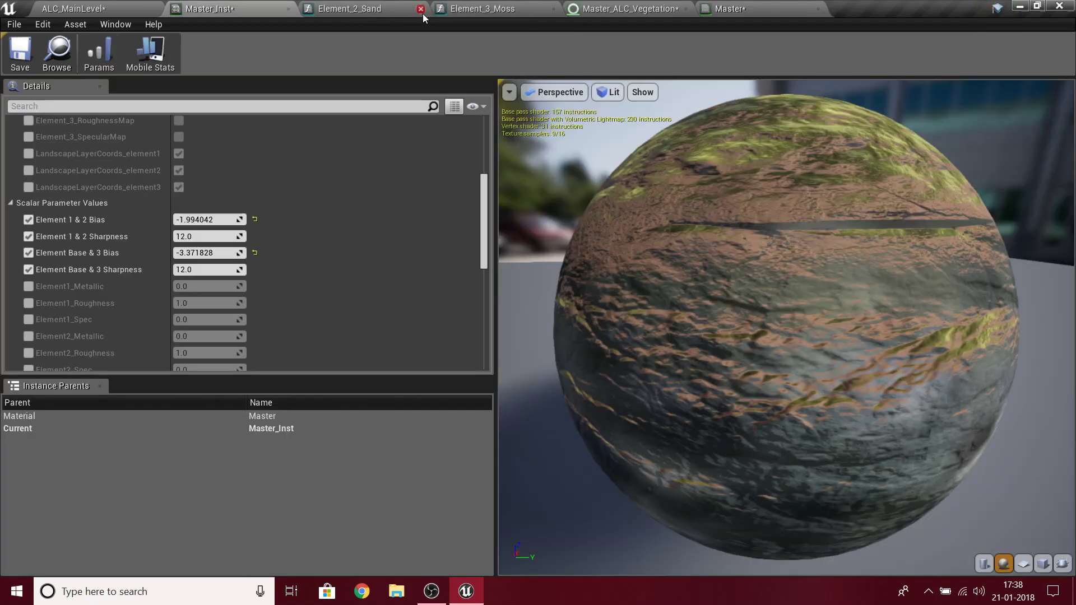
click(421, 9)
click(421, 9)
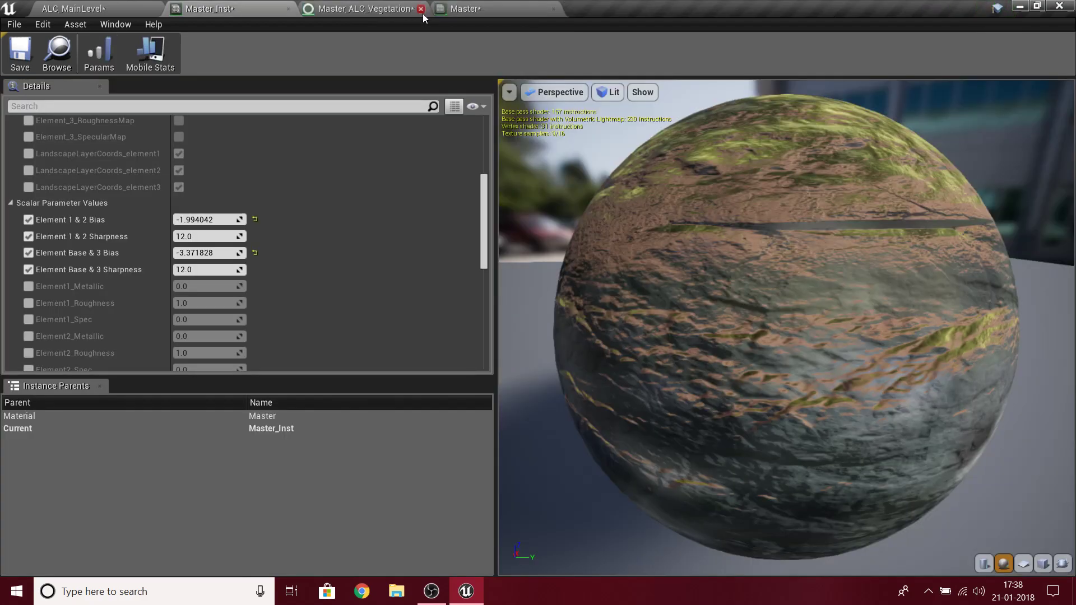
- Assign Master_ALC_Vegetation as the grass type of the Base Layer on the Master material's Grass output node and apply the material
click(484, 9)
scroll(779, 252, up, 1)
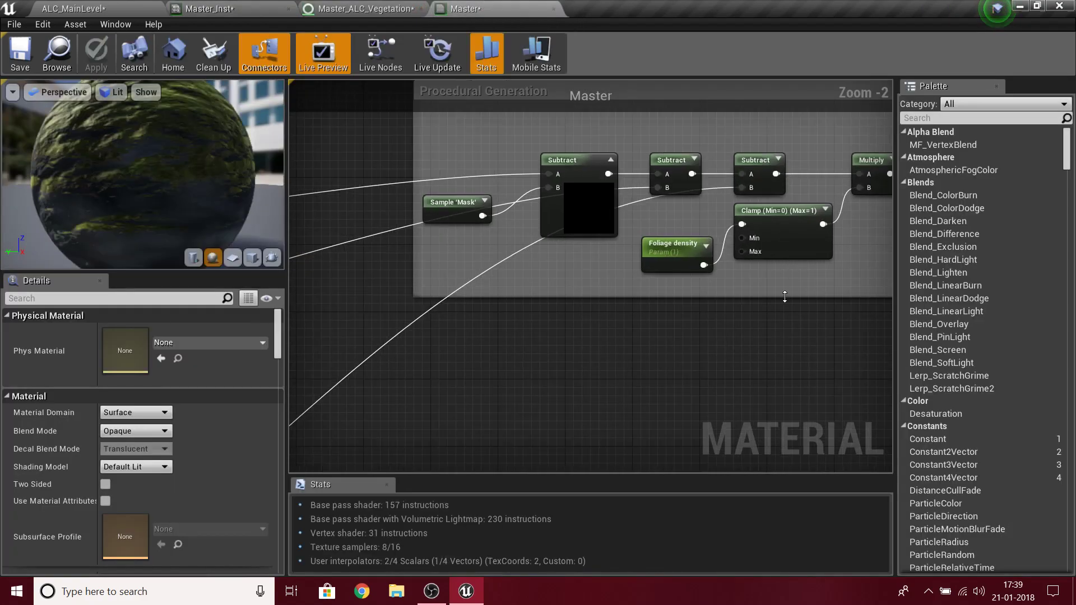
right_drag(783, 298, 451, 387)
click(599, 262)
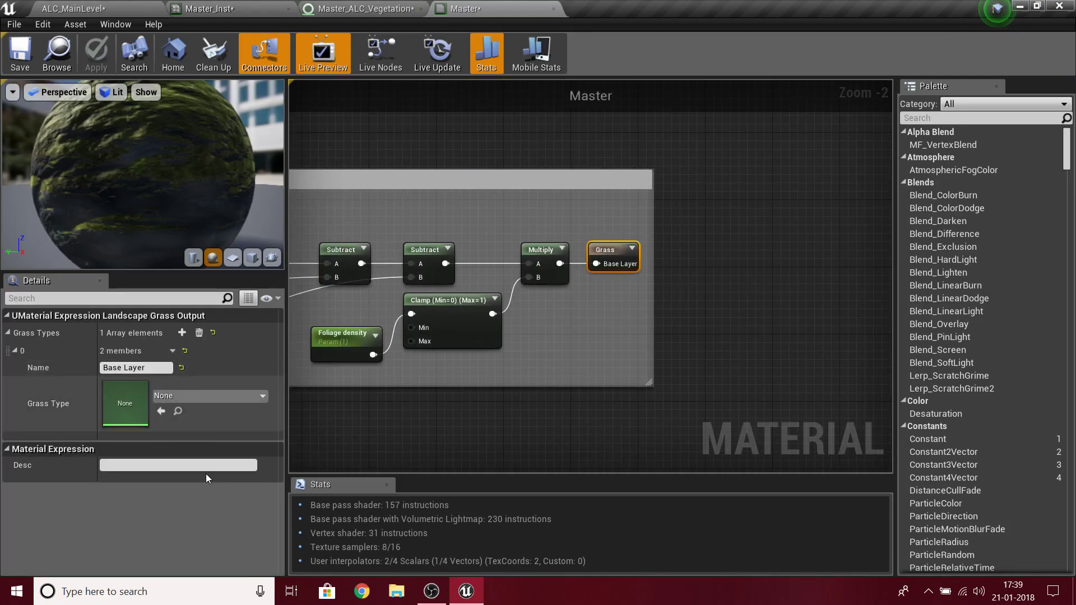
click(152, 9)
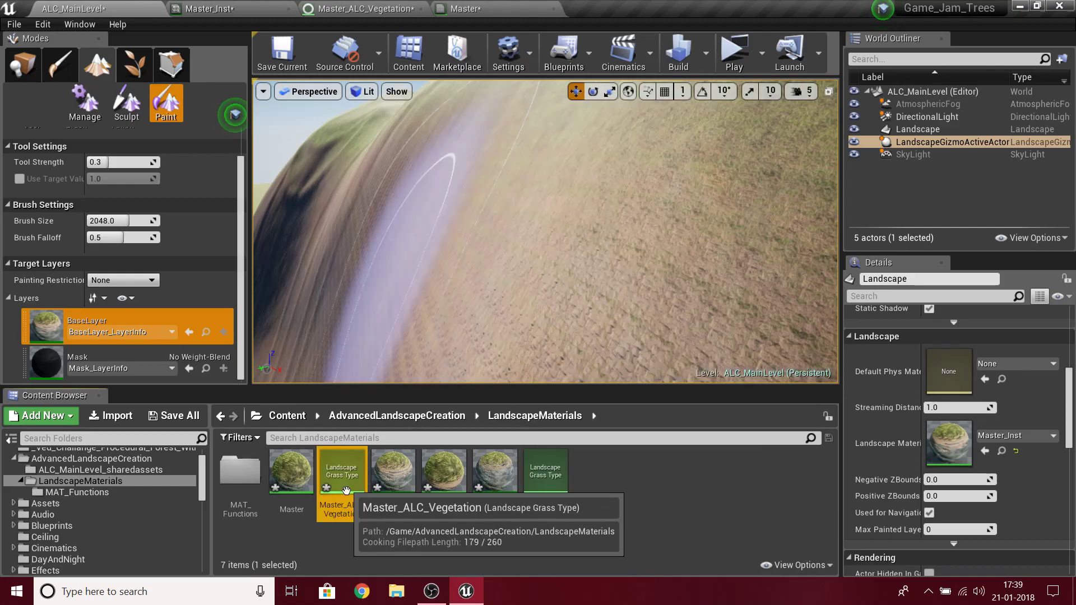
click(501, 6)
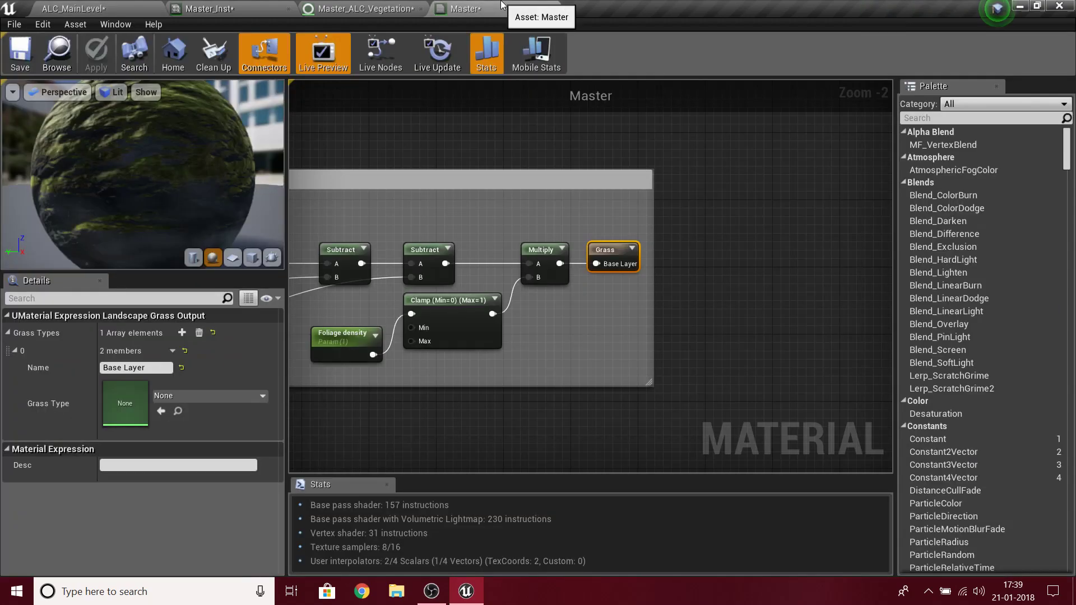
click(161, 411)
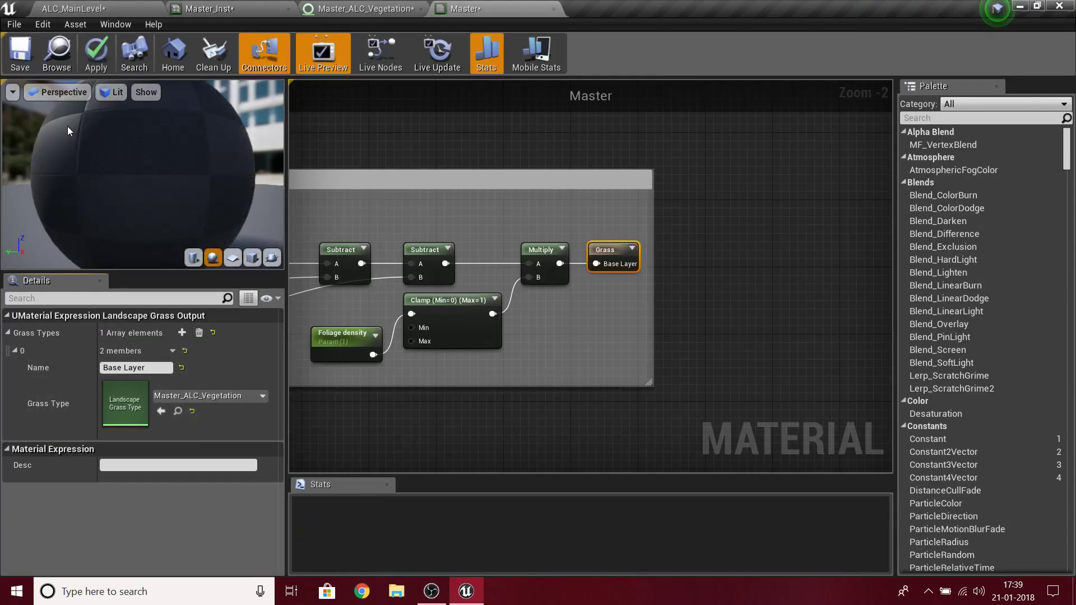
click(103, 67)
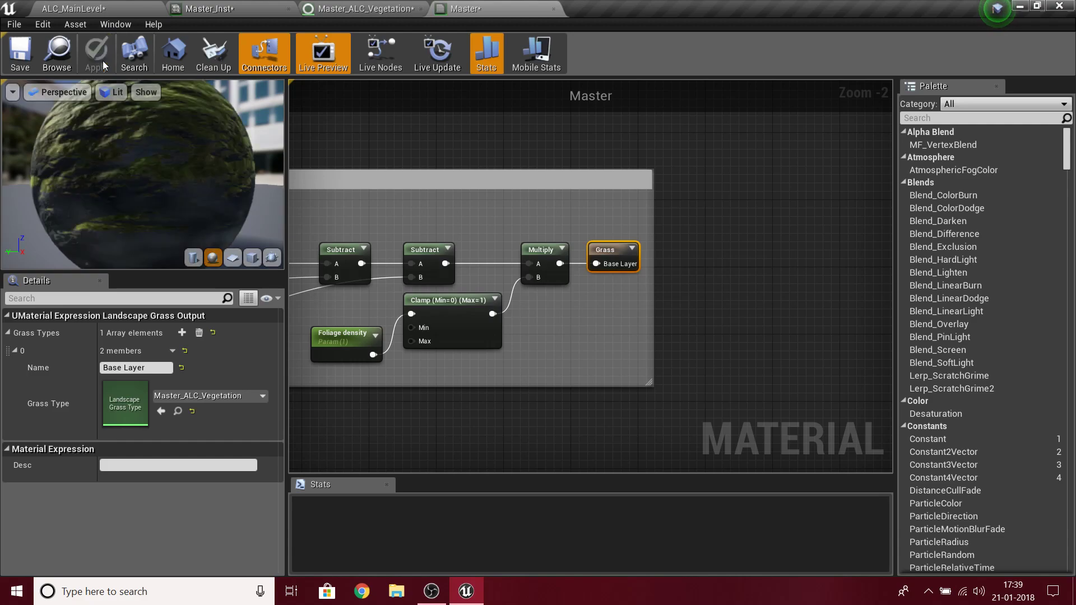
- Enable the overrides for LandscapeLayerCoords_element1, element2 and element3 in the Master_Inst material instance
click(112, 24)
click(84, 9)
mouse_move(497, 196)
right_down()
mouse_move(359, 193)
mouse_move(694, 215)
mouse_move(728, 210)
mouse_move(796, 163)
mouse_move(807, 174)
right_up()
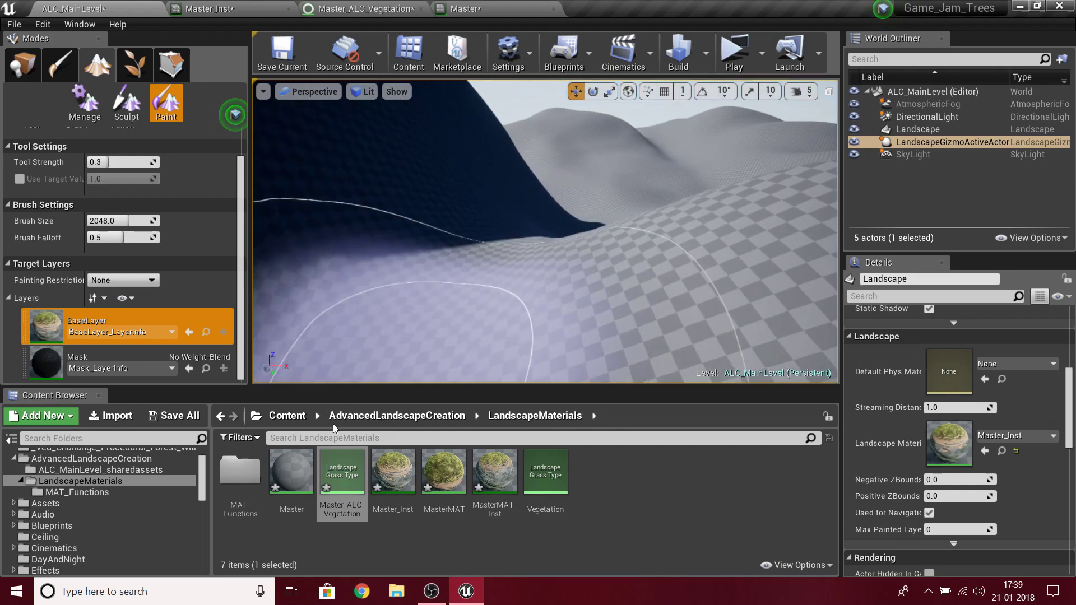
click(480, 550)
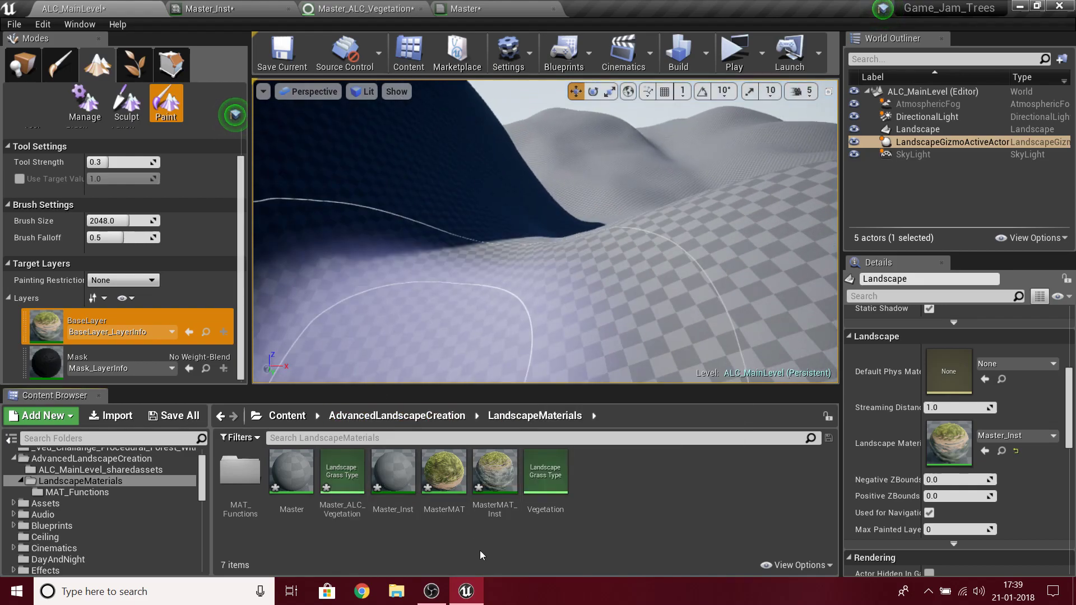
double_click(374, 486)
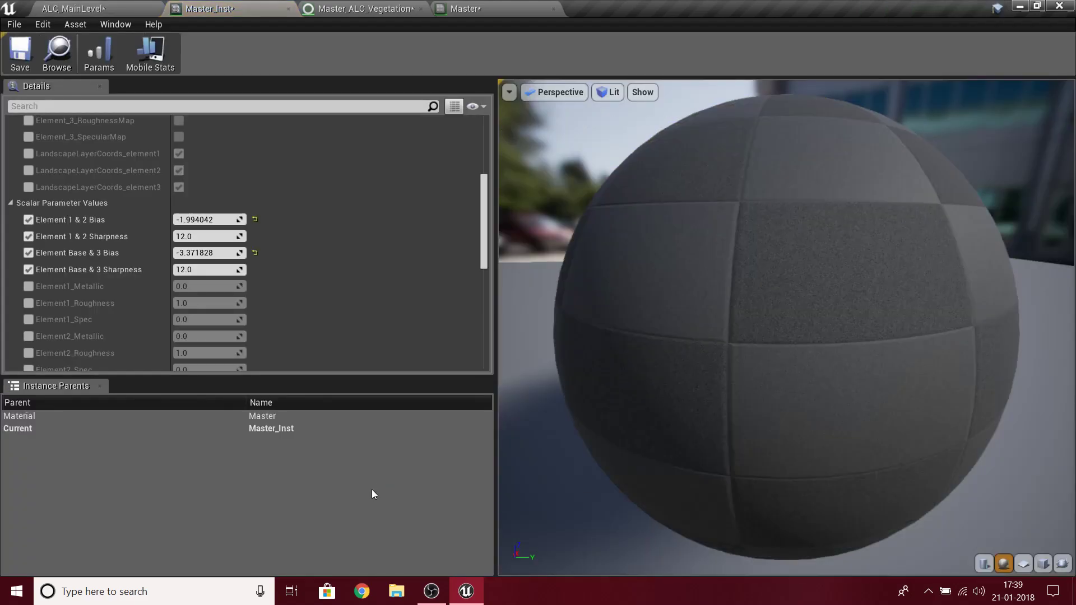
scroll(232, 243, up, 3)
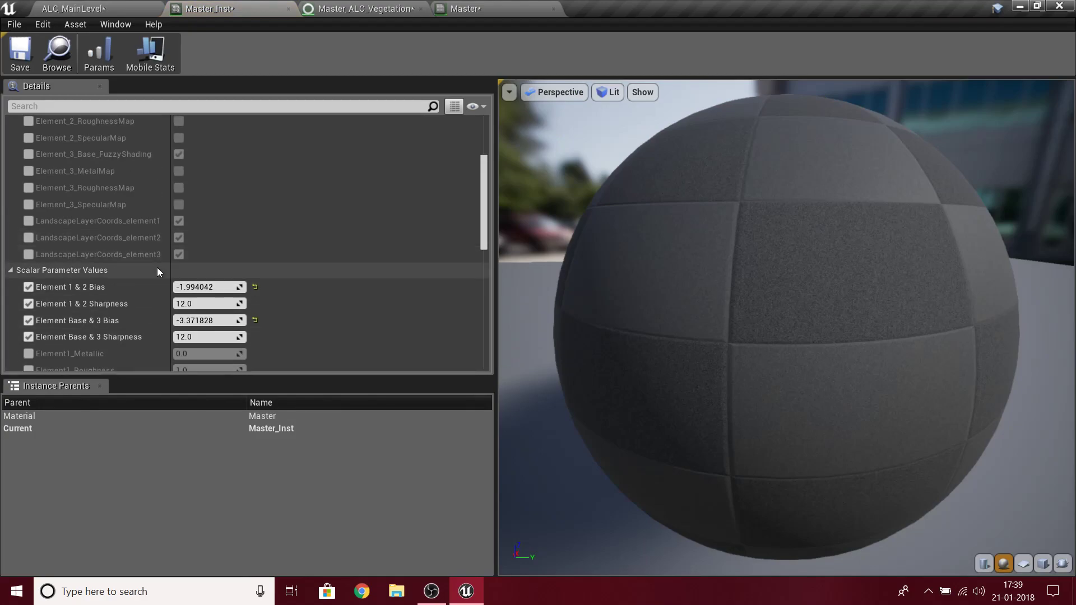
click(28, 255)
click(29, 237)
click(28, 220)
scroll(300, 280, down, 7)
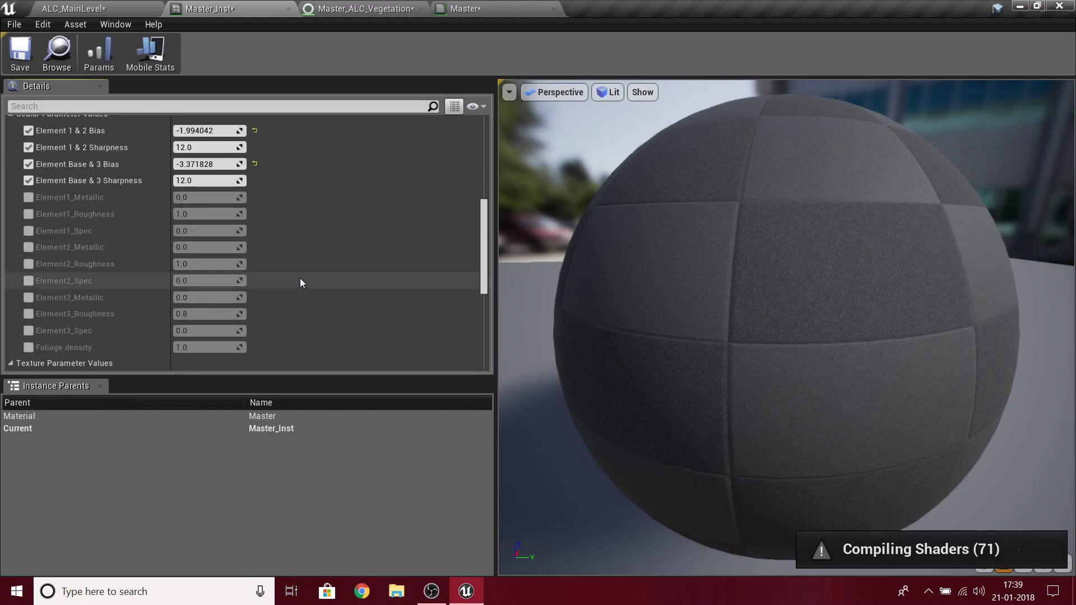
scroll(283, 277, up, 8)
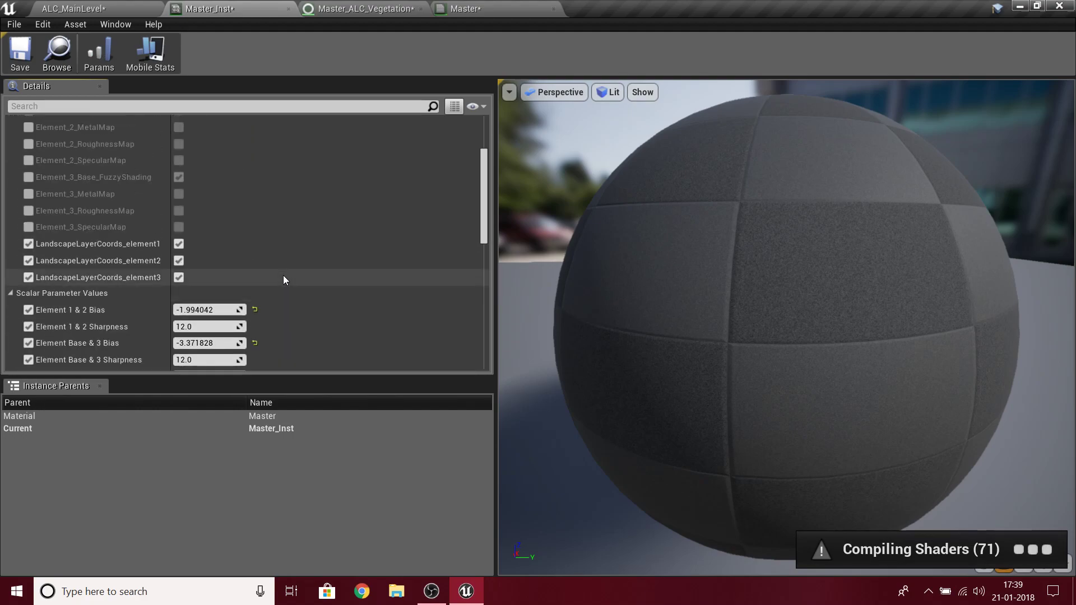
- Assign Master_Inst as the landscape's material in ALC_MainLevel and save all modified content
click(45, 8)
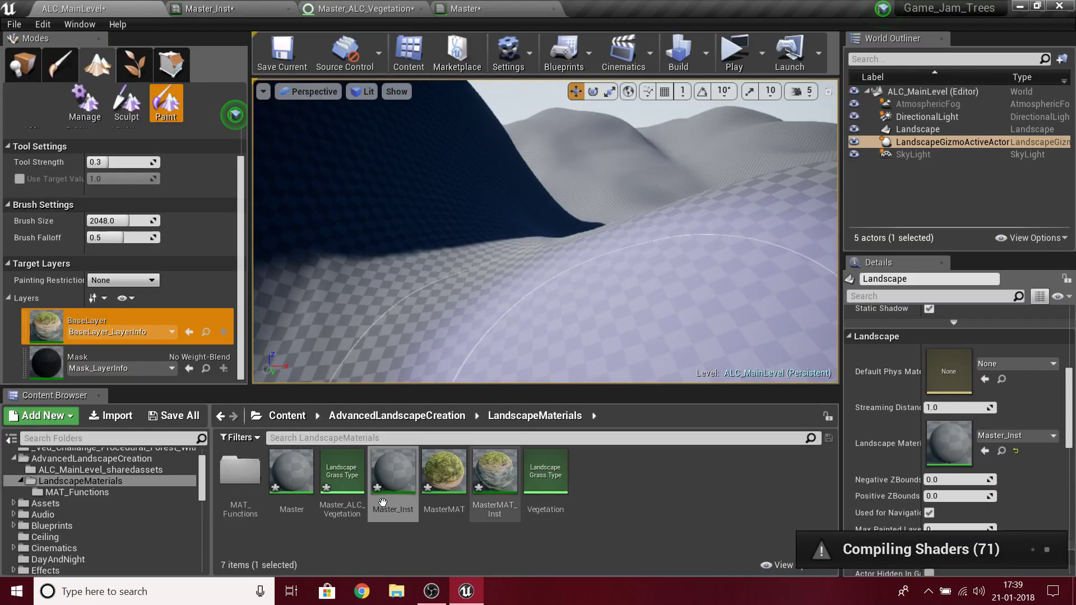
drag(388, 498, 1014, 448)
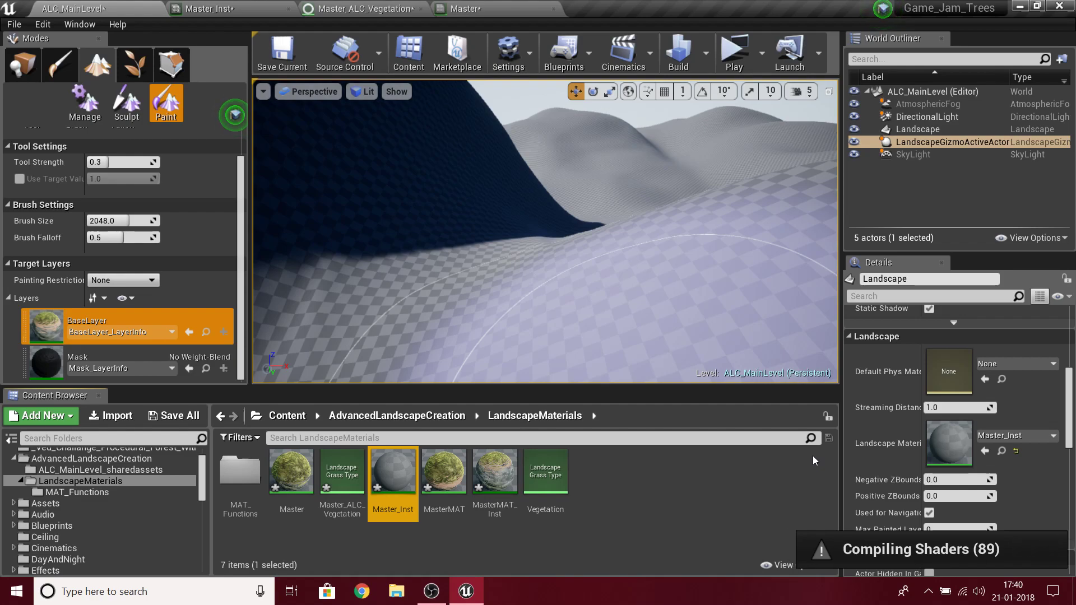
click(168, 415)
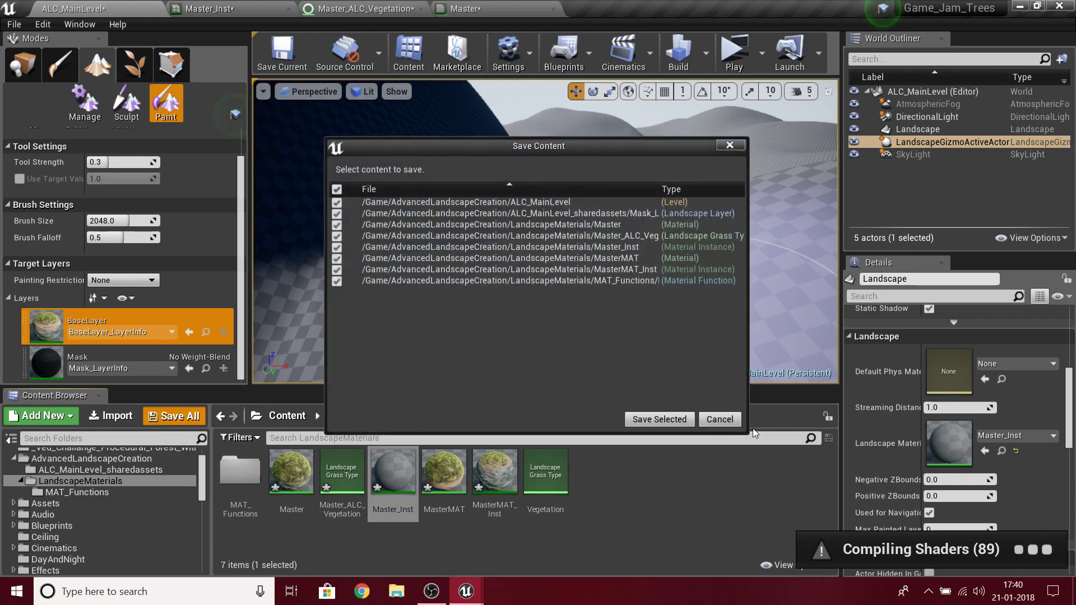
click(655, 418)
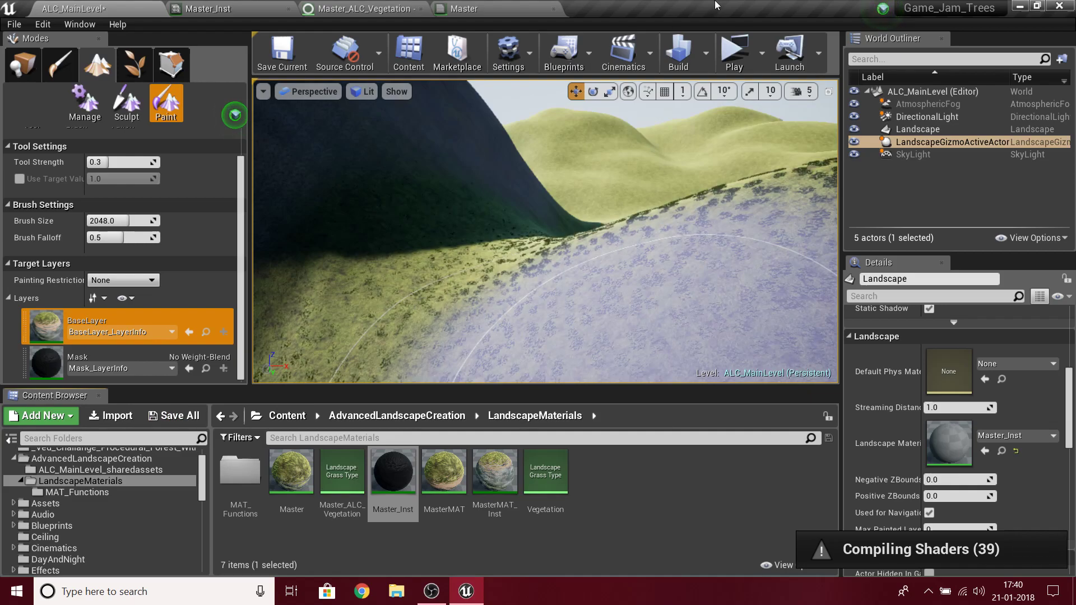
- Inspect the landscape hills, reapply Master_Inst to the landscape material, and check the hillside up close
mouse_move(664, 224)
right_down()
mouse_move(493, 227)
mouse_move(537, 291)
mouse_move(565, 308)
mouse_move(541, 297)
mouse_move(544, 314)
mouse_move(622, 208)
mouse_move(734, 215)
mouse_move(616, 232)
mouse_move(661, 247)
mouse_move(686, 308)
mouse_move(633, 274)
mouse_move(622, 308)
mouse_move(566, 325)
mouse_move(639, 305)
mouse_move(706, 241)
right_up()
key(w)
key(w)
key(s)
key(w)
key(s)
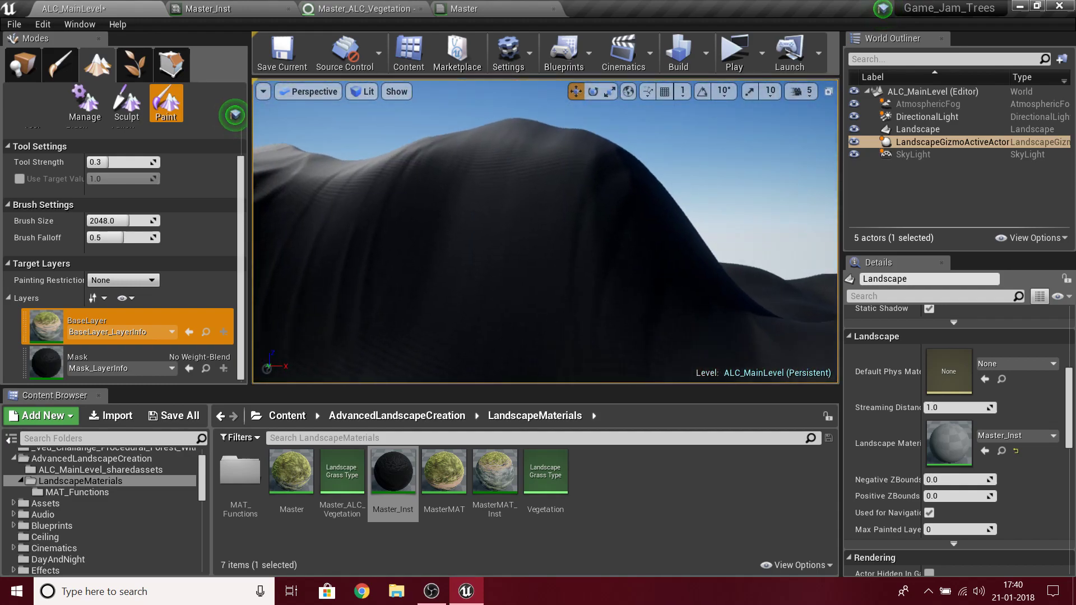
drag(392, 470, 896, 453)
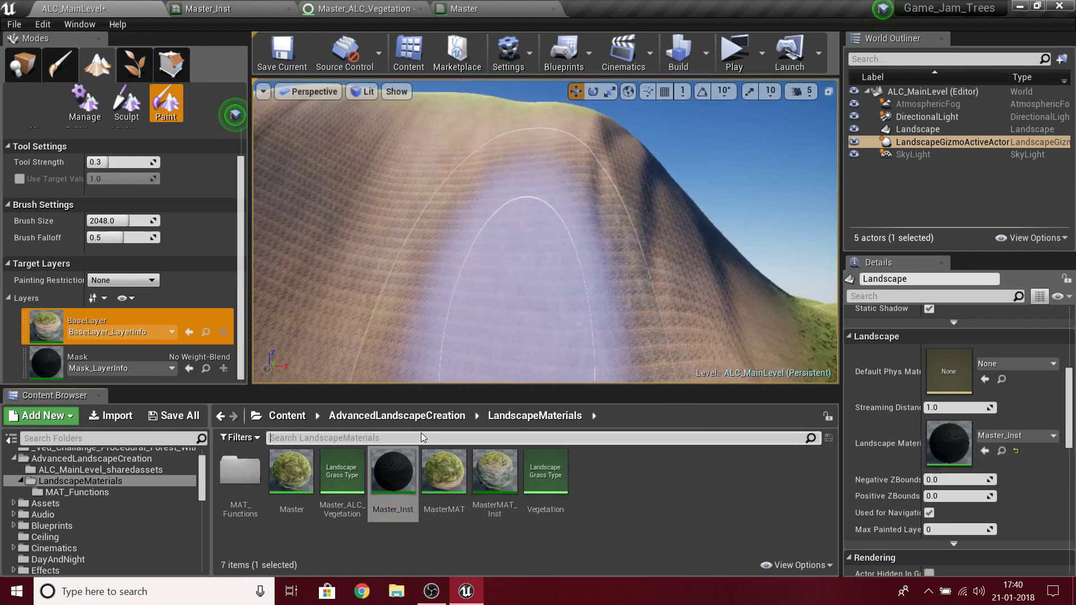
key(w)
mouse_move(533, 372)
right_down()
mouse_move(529, 388)
mouse_move(532, 369)
right_up()
right_drag(499, 336, 499, 348)
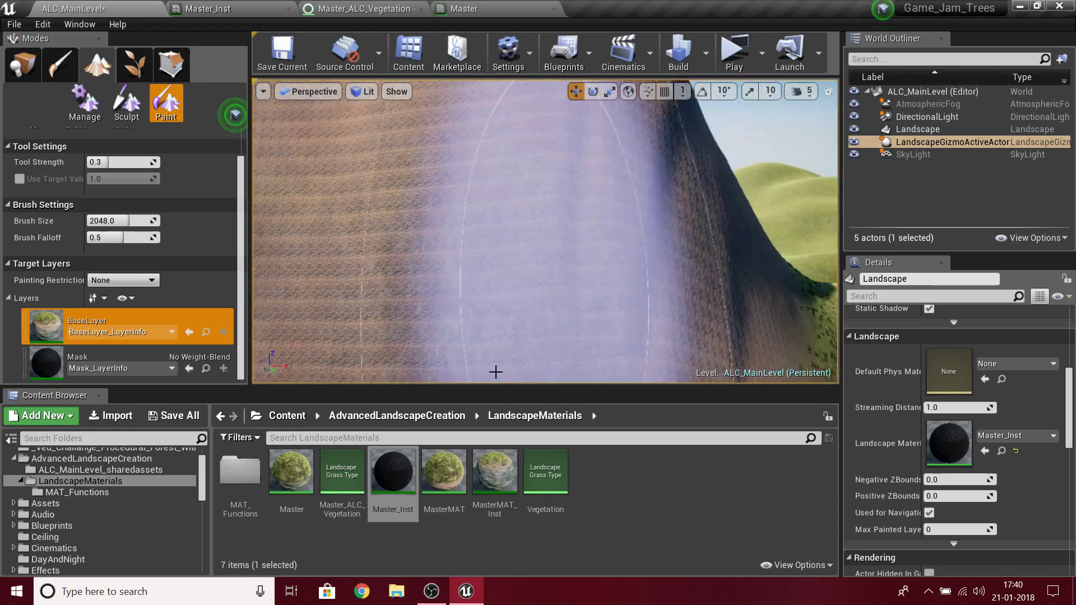
- Examine the Master_Inst preview and parameters, and the BaseLayer and Mask settings of the Master material's Layer Blend node
double_click(397, 460)
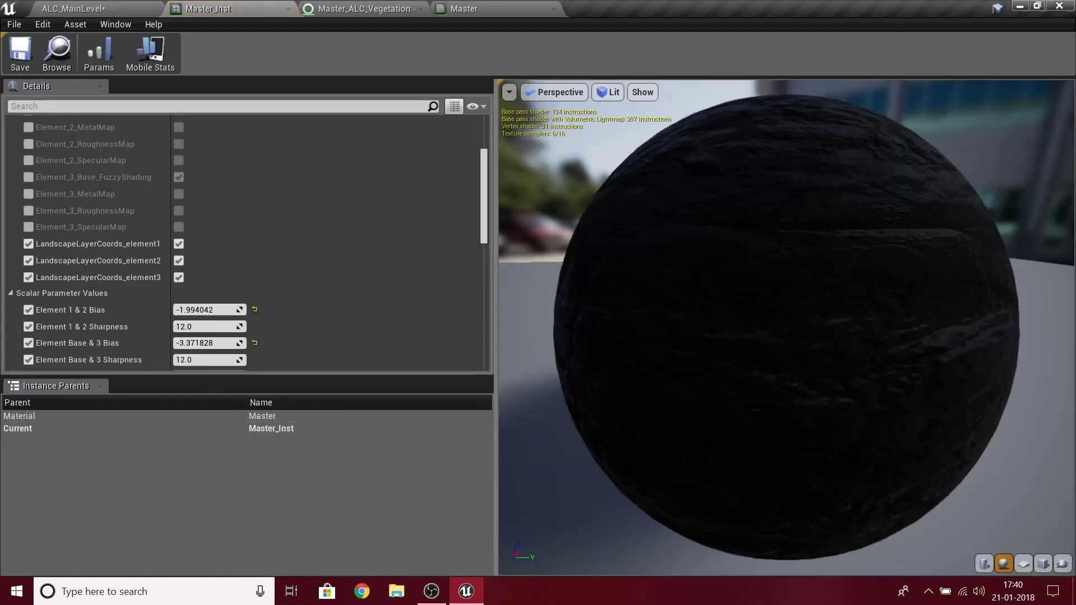
drag(743, 263, 795, 297)
scroll(757, 256, down, 5)
scroll(760, 255, up, 3)
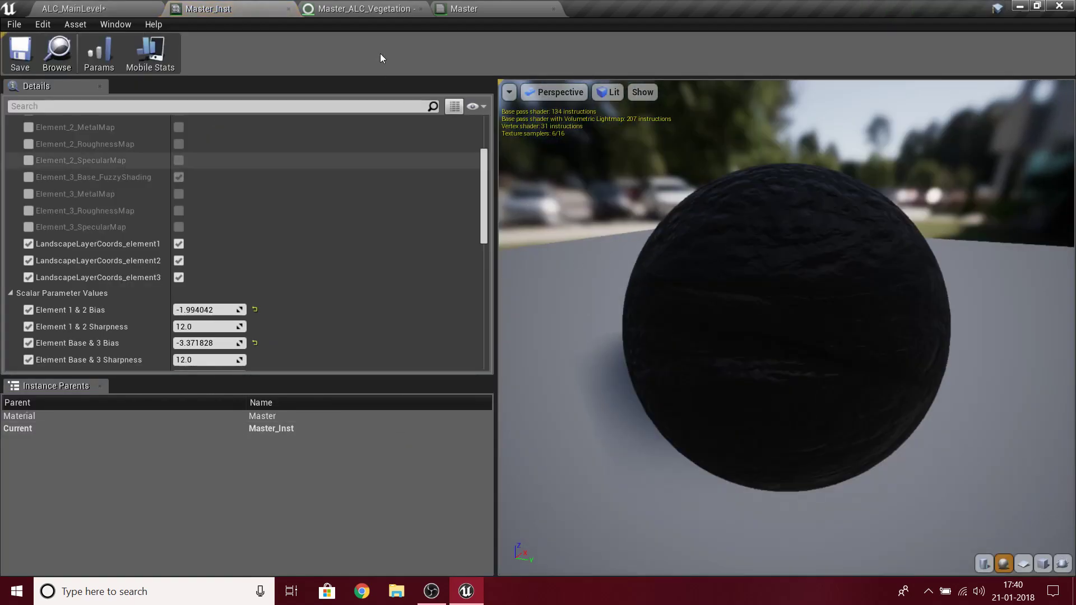
drag(495, 6, 252, 18)
scroll(579, 284, down, 4)
scroll(681, 297, up, 4)
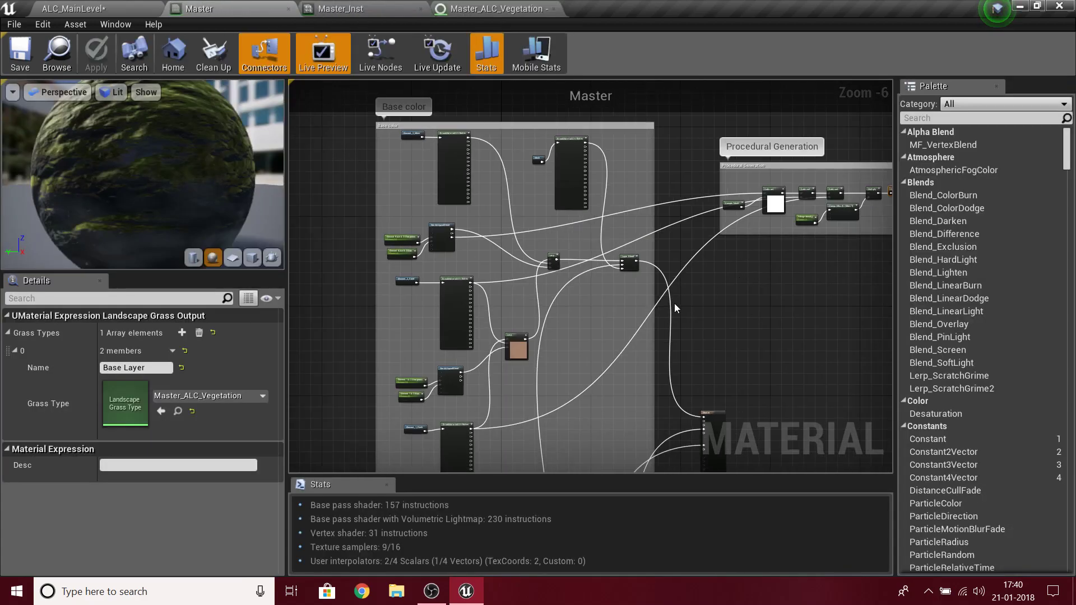
click(711, 300)
click(501, 207)
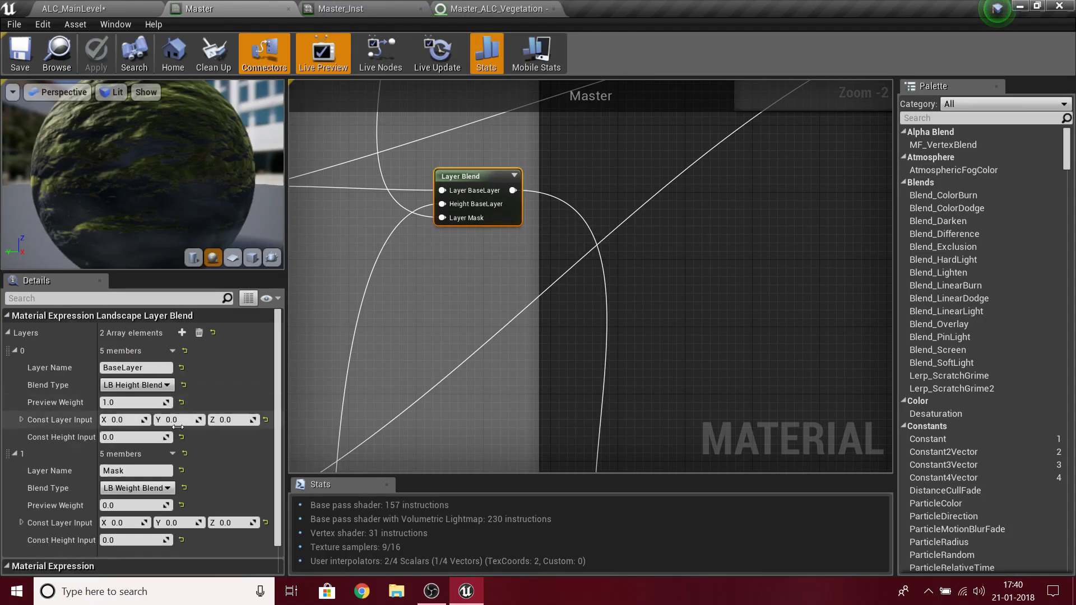
- Close the Master_ALC_Vegetation editor and bring the Master_Inst editor to the front
drag(480, 11, 443, 12)
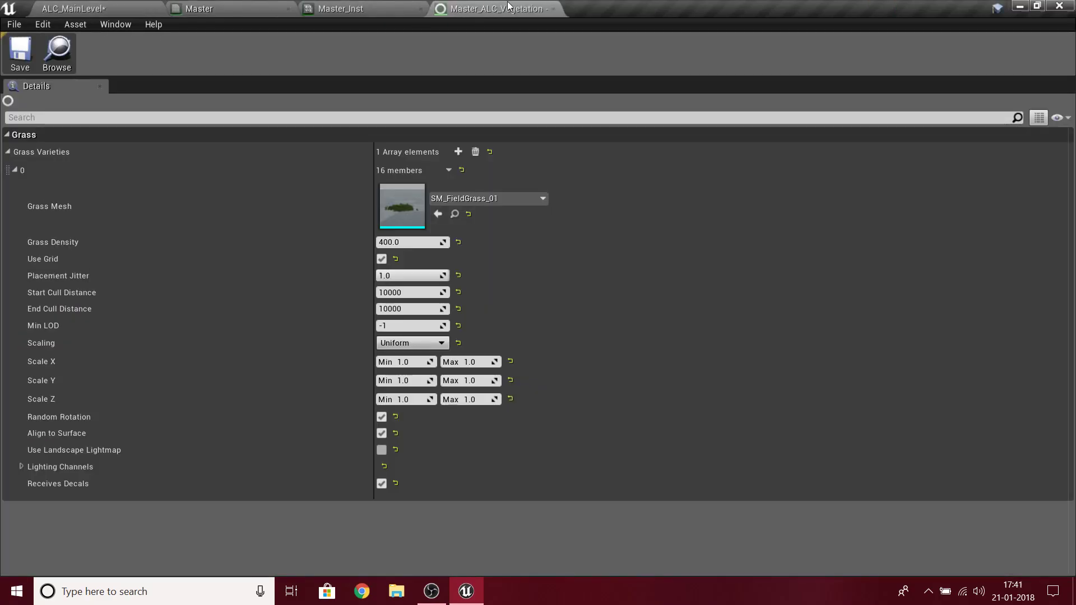
click(553, 9)
drag(342, 9, 204, 9)
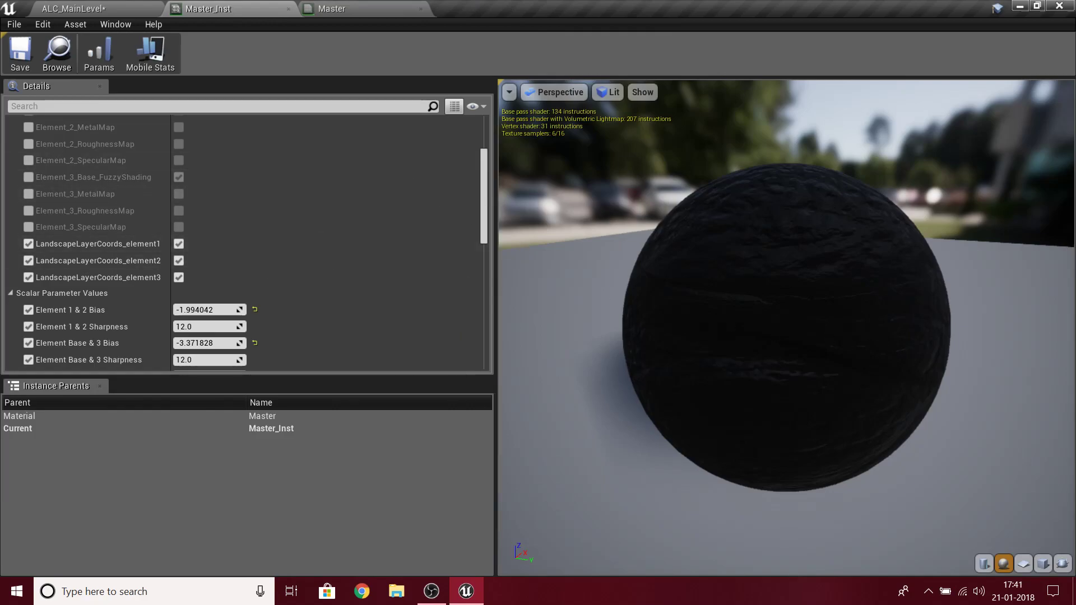
- Turn off LandscapeLayerCoords_element1, element2 and element3 in Master_Inst and review the scalar tiling parameters
drag(846, 338, 704, 321)
click(178, 245)
click(178, 261)
click(179, 278)
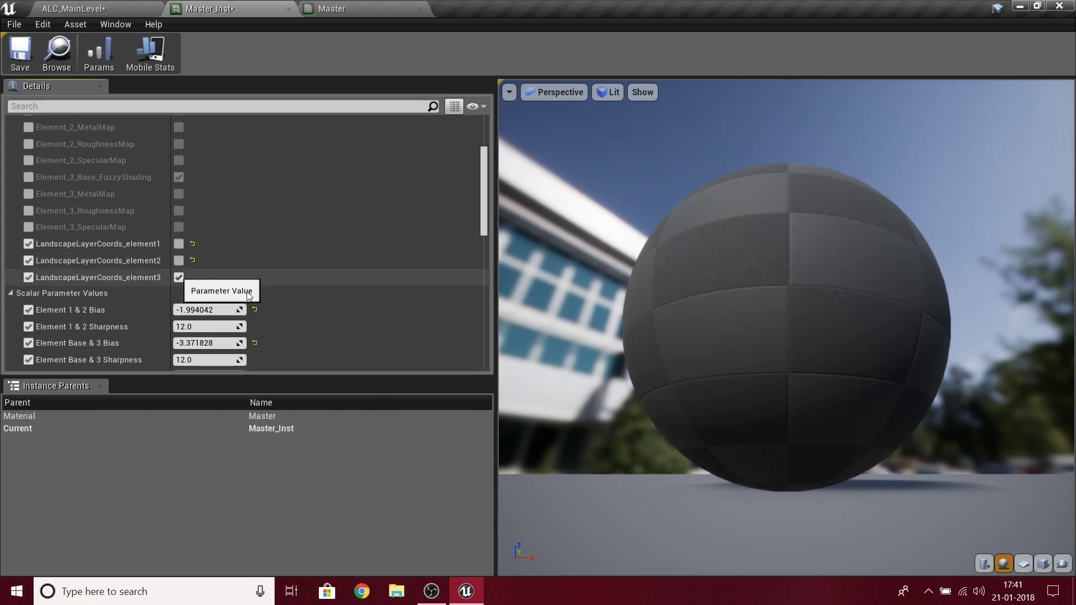
scroll(242, 298, down, 8)
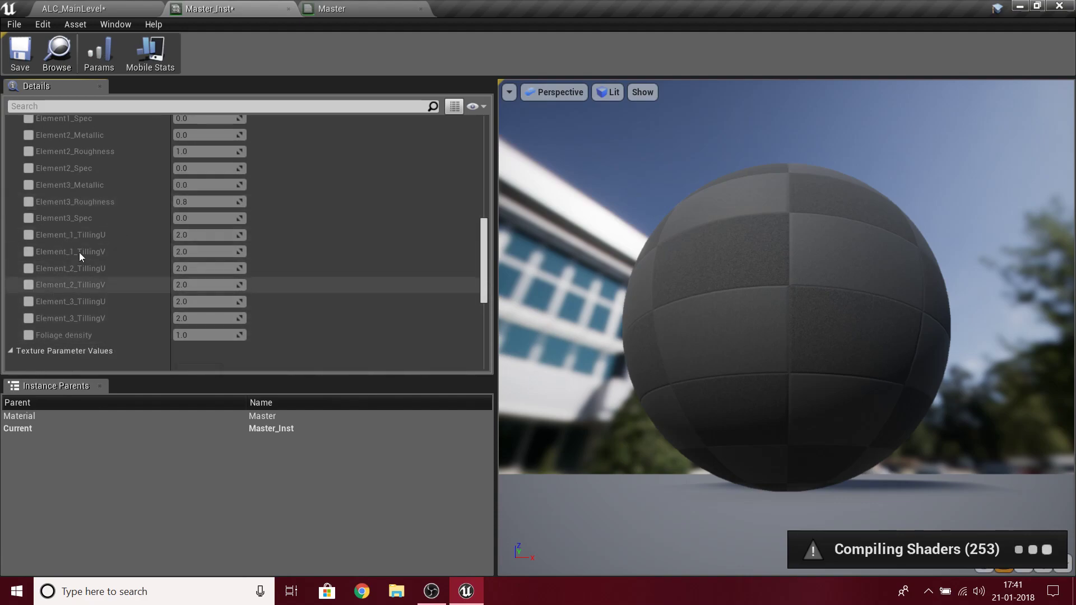
scroll(355, 265, up, 8)
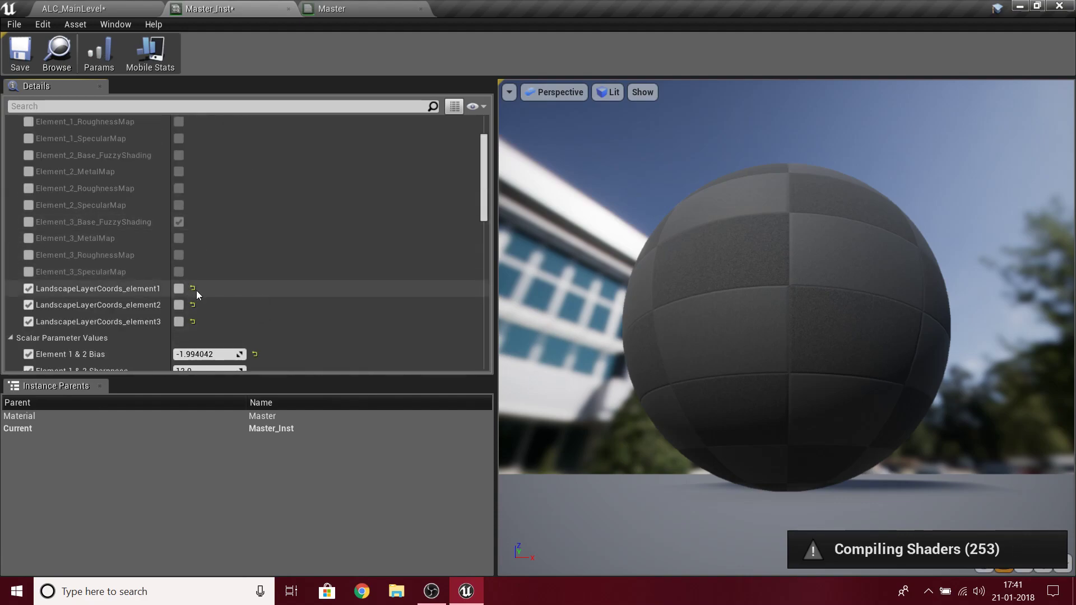
- Reset LandscapeLayerCoords_element1, element2 and element3 to their defaults and disable their overrides in Master_Inst
click(192, 289)
click(192, 305)
click(192, 322)
click(28, 288)
click(28, 305)
click(28, 321)
- Set Element 1 & 2 Bias to about -3.45 in Master_Inst and check the blending on the landscape in ALC_MainLevel
drag(878, 320, 941, 232)
scroll(935, 233, up, 3)
scroll(133, 276, down, 3)
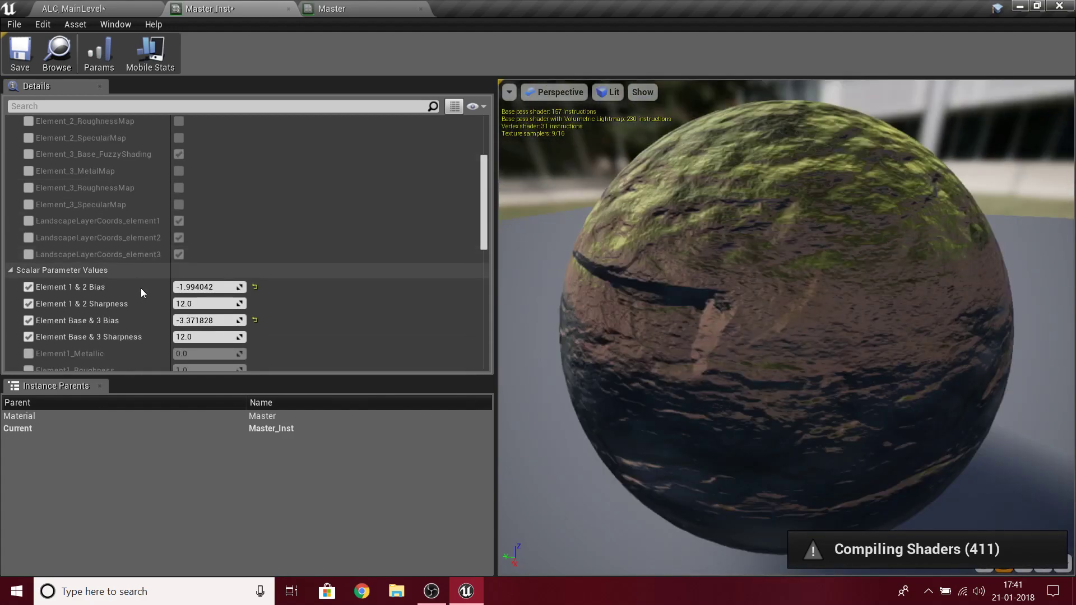
mouse_move(744, 307)
mouse_down()
mouse_move(798, 184)
mouse_move(807, 250)
mouse_move(744, 307)
mouse_up()
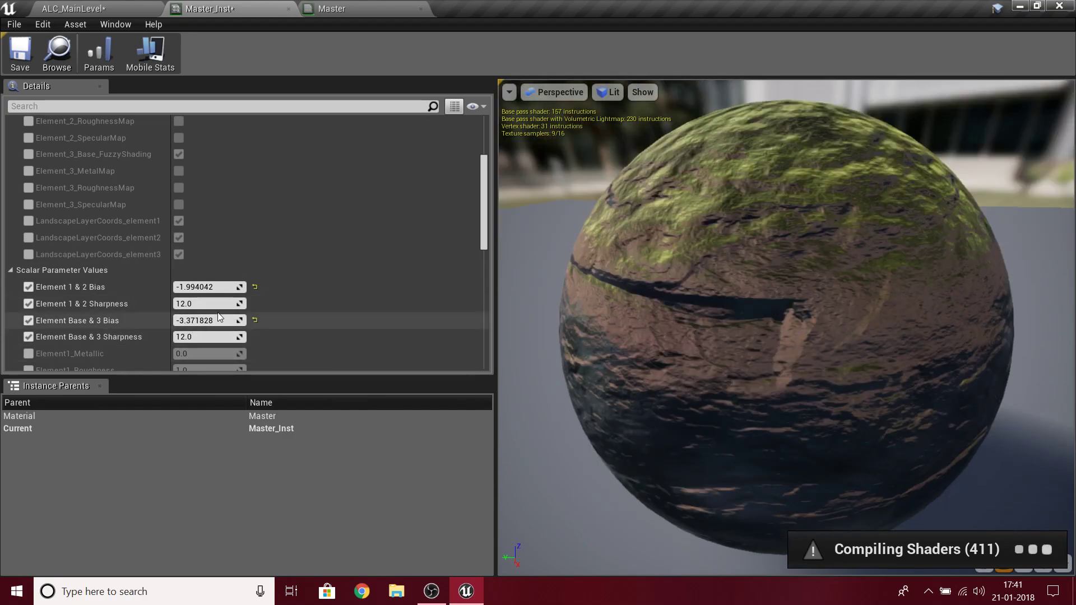
mouse_move(219, 287)
mouse_down()
mouse_move(252, 287)
mouse_move(213, 288)
mouse_move(224, 287)
mouse_up()
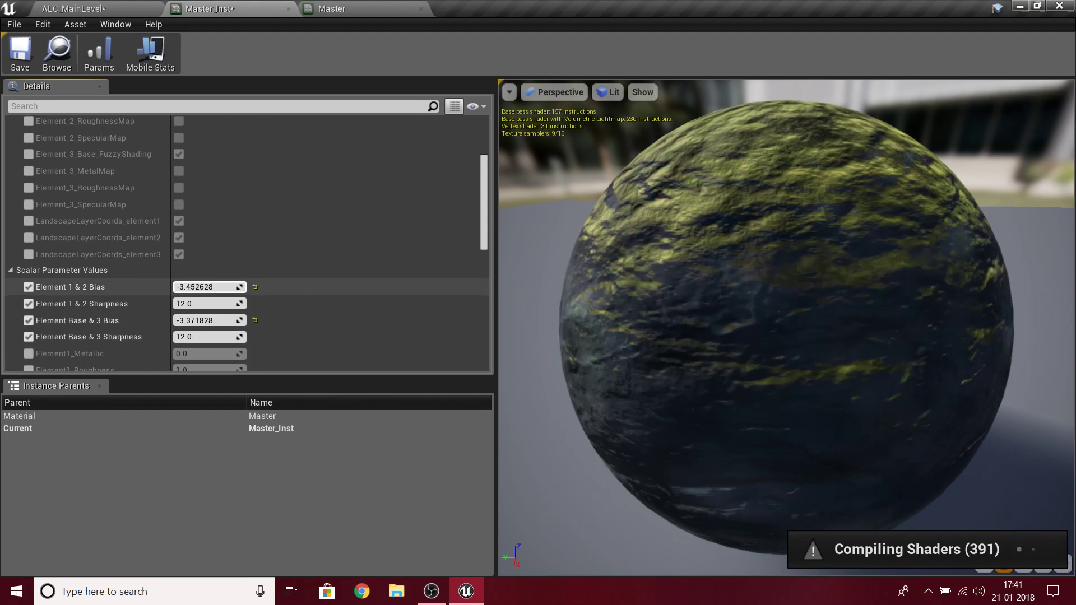
click(72, 8)
right_drag(578, 213, 613, 260)
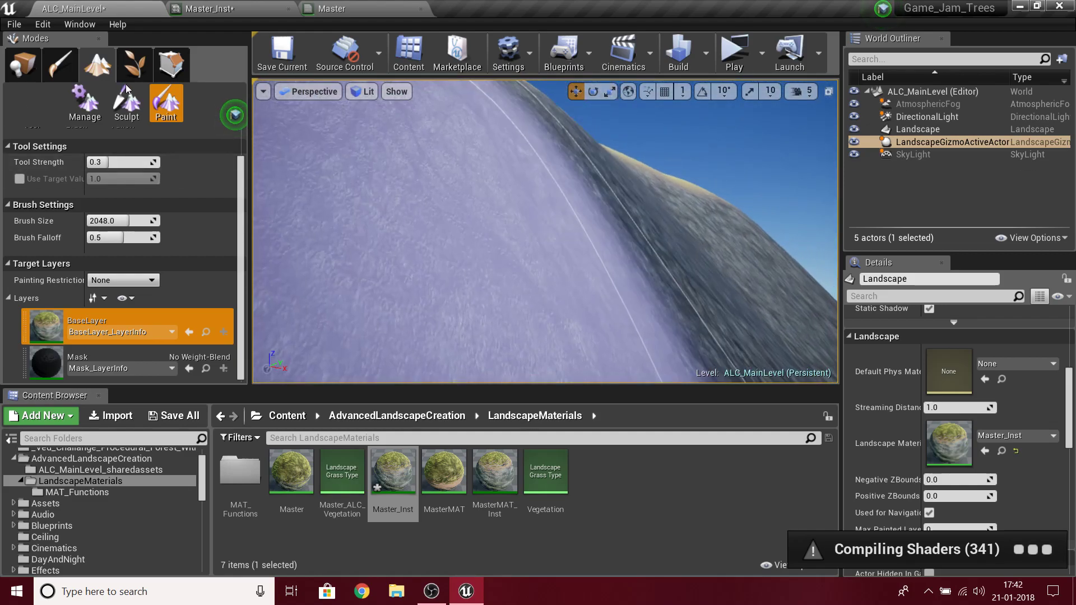
- Switch landscape editing from painting to sculpting with the Smooth tool and approach the hills
click(123, 96)
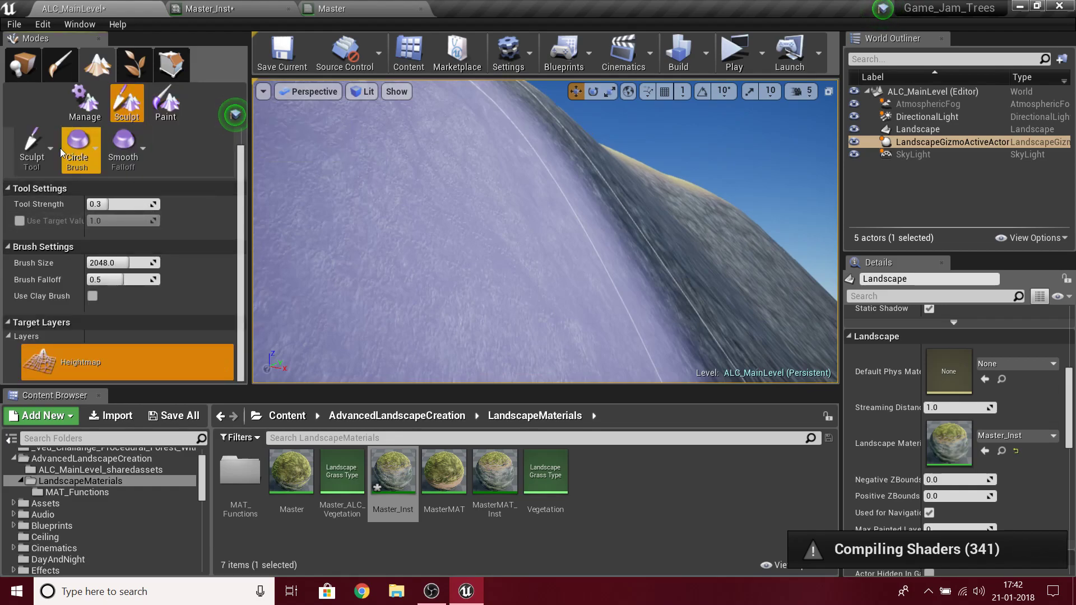
click(42, 150)
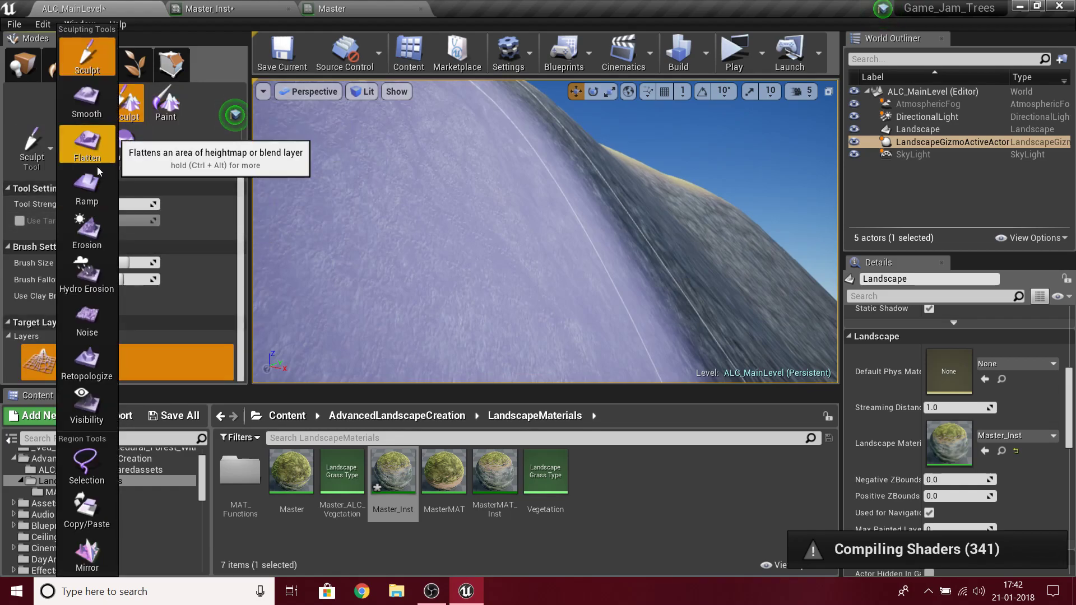
click(87, 104)
mouse_move(630, 247)
right_down()
mouse_move(560, 269)
mouse_move(588, 247)
mouse_move(569, 257)
right_up()
key(w)
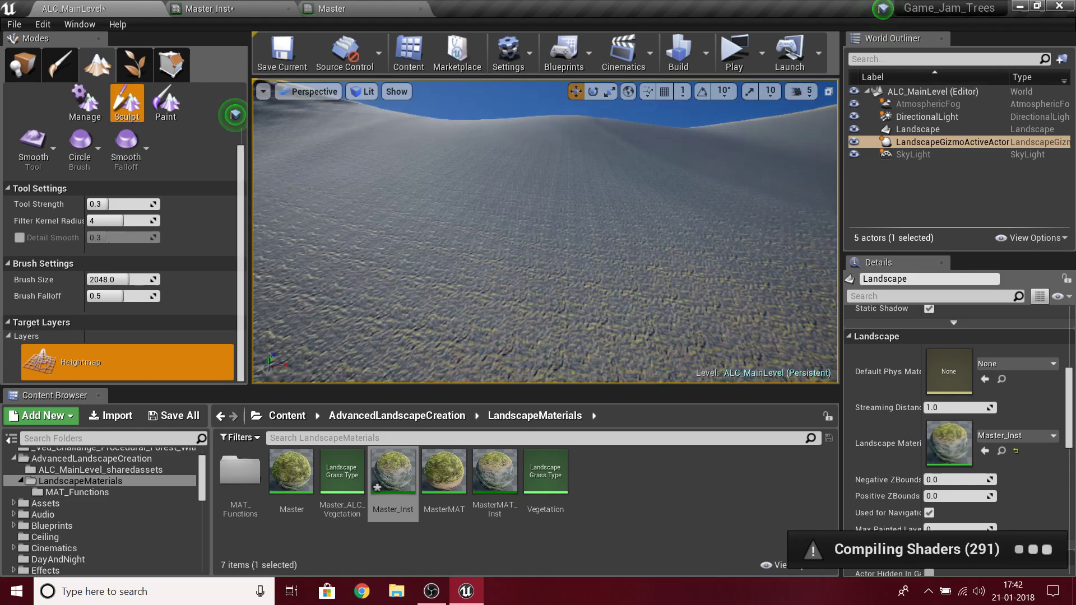
- Switch to the Sculpt tool and reapply Master_Inst as the landscape material
click(56, 143)
click(91, 56)
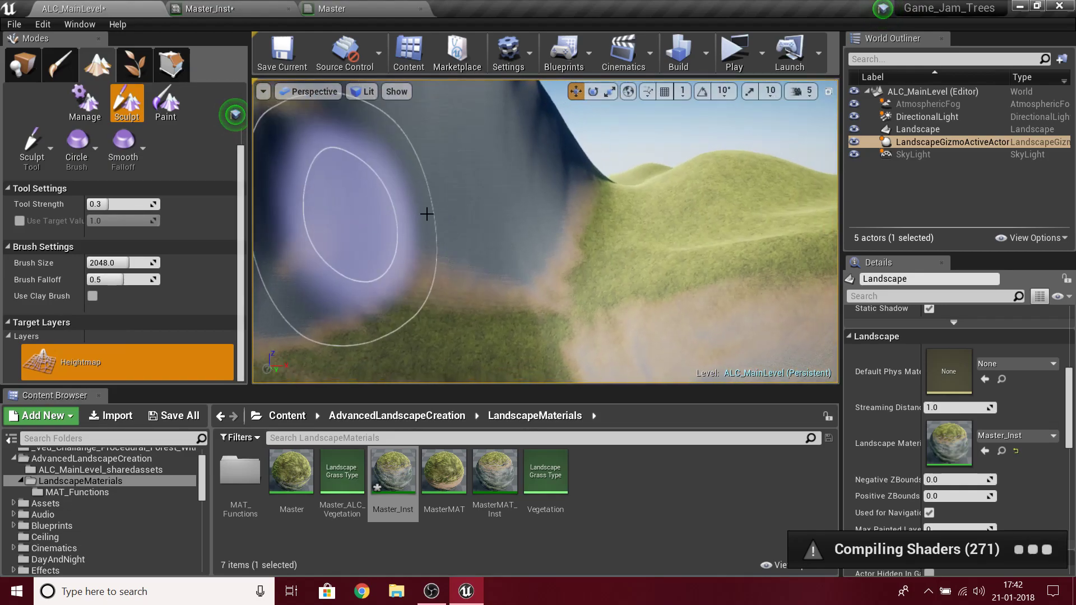
drag(395, 480, 1003, 445)
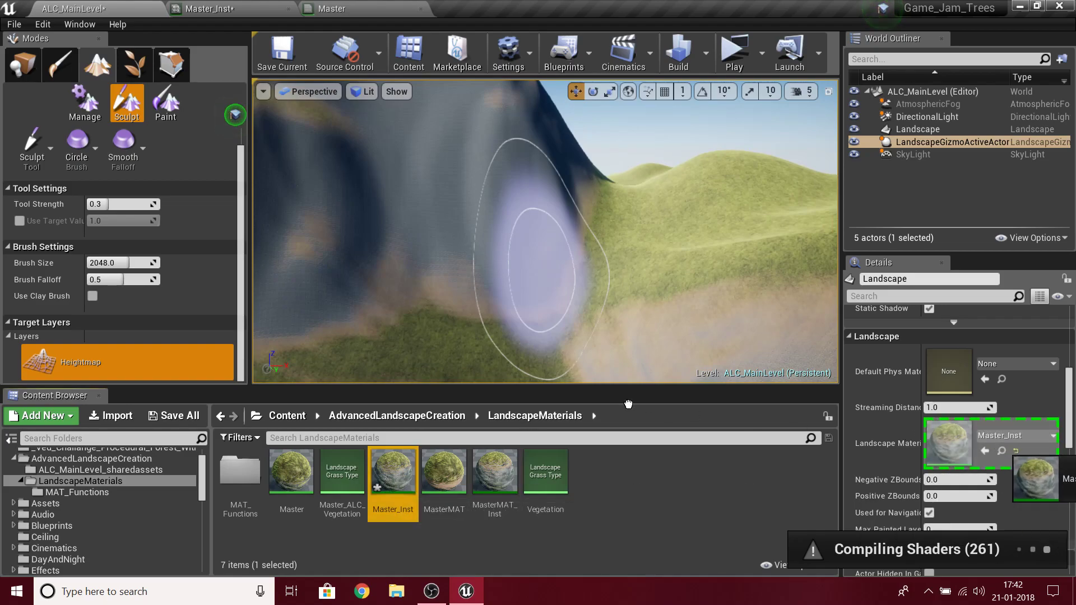
- Sculpt raised ridges along the slopes and foot of the rocky hill with brush size 2048 and tool strength 0.3
mouse_move(692, 234)
right_down()
mouse_move(605, 233)
mouse_move(672, 233)
mouse_move(644, 252)
mouse_move(583, 255)
mouse_move(624, 246)
mouse_move(599, 224)
mouse_move(627, 235)
mouse_move(644, 280)
mouse_move(599, 238)
right_up()
mouse_move(766, 316)
mouse_down()
mouse_move(662, 289)
mouse_move(436, 262)
mouse_up()
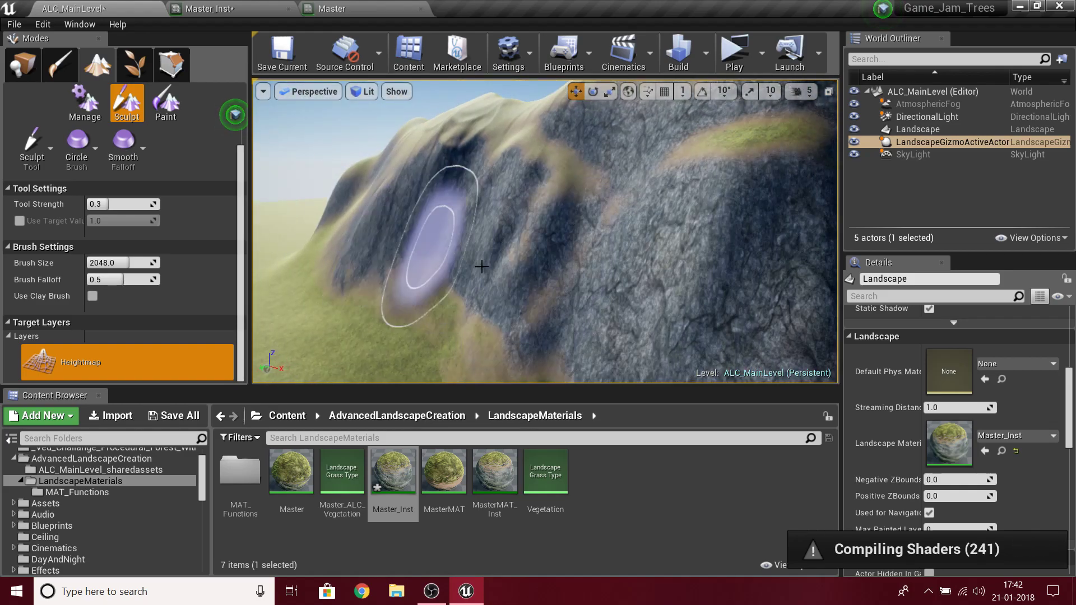
mouse_move(341, 331)
mouse_down()
mouse_move(353, 307)
mouse_move(415, 300)
mouse_up()
right_drag(433, 296, 403, 303)
mouse_move(411, 349)
mouse_down()
mouse_move(524, 269)
mouse_move(530, 241)
mouse_up()
mouse_move(530, 241)
right_down()
mouse_move(501, 274)
mouse_move(516, 289)
mouse_move(516, 252)
right_up()
mouse_move(498, 215)
mouse_down()
mouse_move(528, 173)
mouse_move(509, 230)
mouse_move(469, 288)
mouse_move(488, 153)
mouse_move(464, 204)
mouse_move(353, 290)
mouse_move(474, 249)
mouse_up()
mouse_move(405, 252)
mouse_down()
mouse_move(291, 245)
mouse_move(523, 269)
mouse_move(492, 284)
mouse_move(608, 370)
mouse_up()
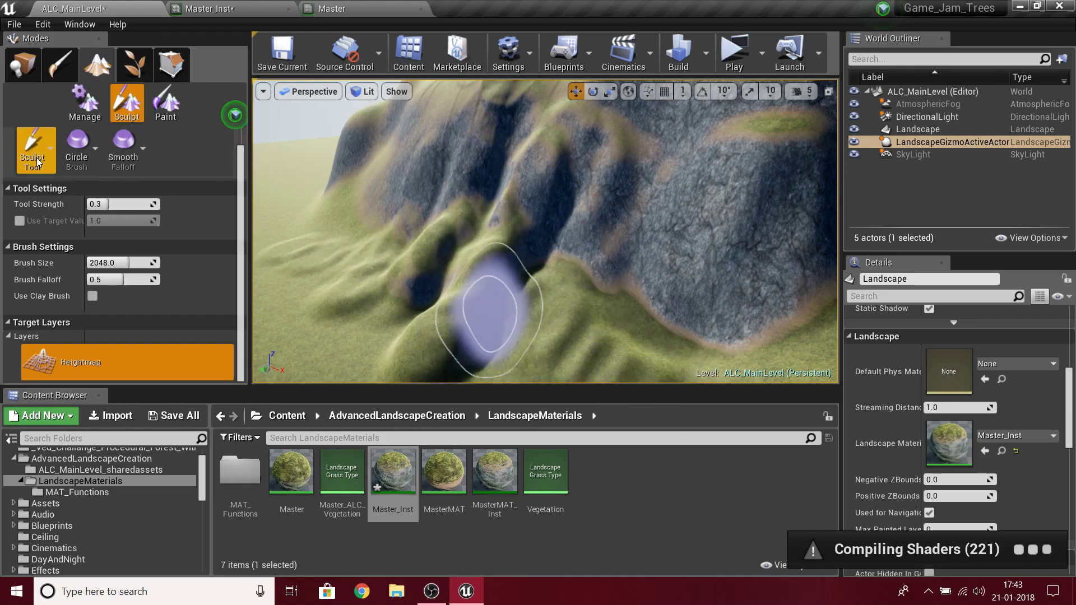
- Erode the ridges on the rocky hillside using the Erosion tool at strength 1.0
click(36, 157)
click(79, 223)
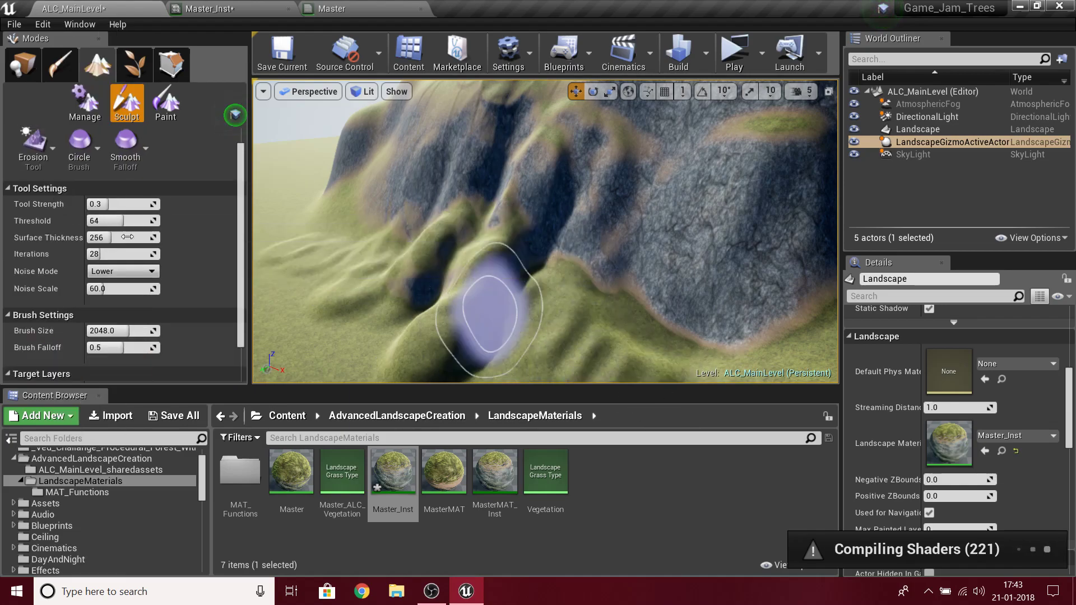
drag(109, 205, 162, 205)
mouse_move(453, 335)
mouse_down()
mouse_move(482, 265)
mouse_move(424, 314)
mouse_move(409, 366)
mouse_move(519, 173)
mouse_move(433, 267)
mouse_move(355, 303)
mouse_move(442, 250)
mouse_move(470, 200)
mouse_up()
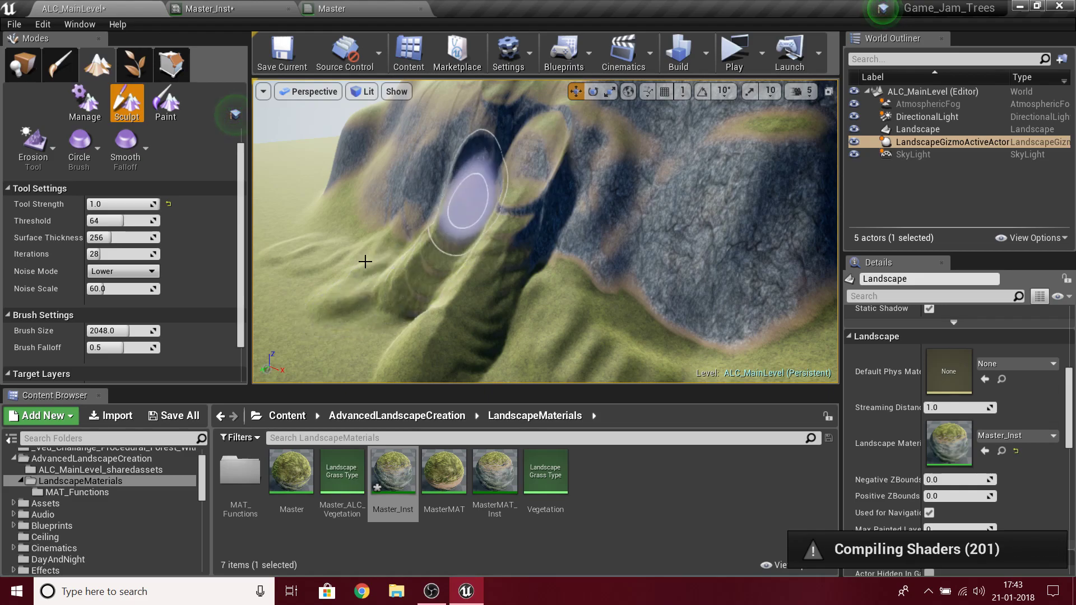
- Reset the Erosion tool's strength to 0.3 and erode the hill's base and the neighbouring ground
click(168, 204)
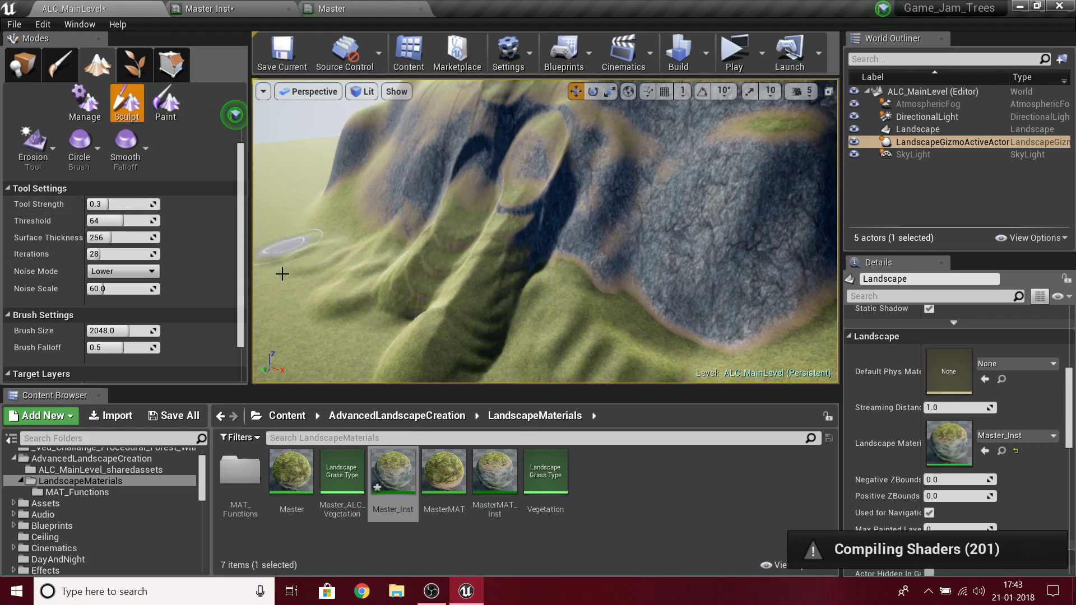
mouse_move(312, 253)
mouse_down()
mouse_move(425, 234)
mouse_move(463, 149)
mouse_move(555, 121)
mouse_move(551, 150)
mouse_move(477, 219)
mouse_move(599, 128)
mouse_move(581, 225)
mouse_up()
right_drag(583, 226, 594, 313)
mouse_move(492, 118)
mouse_down()
mouse_move(660, 180)
mouse_move(648, 247)
mouse_move(529, 151)
mouse_move(746, 240)
mouse_up()
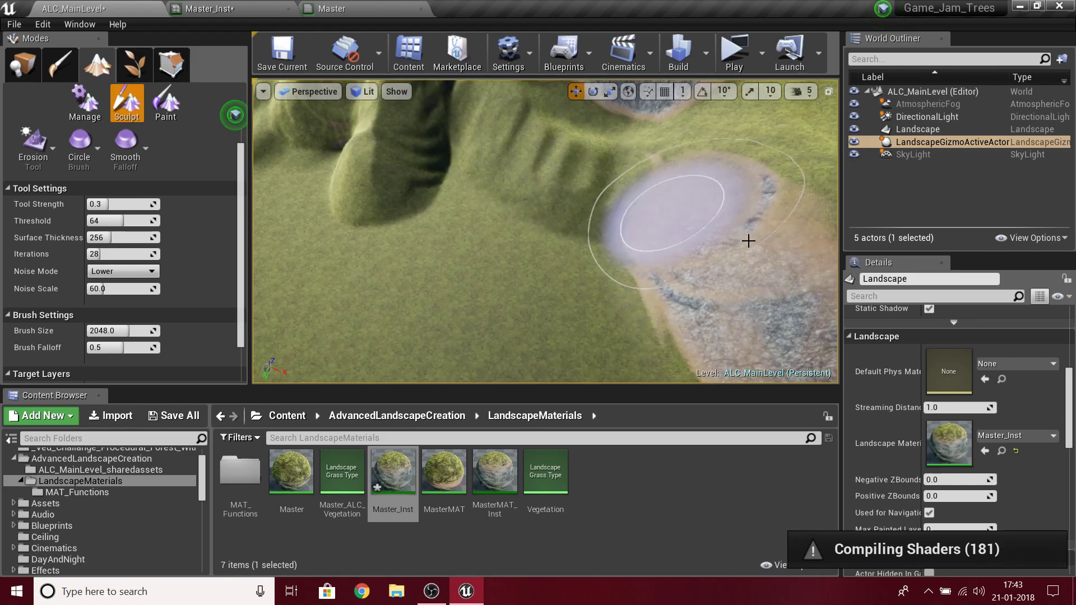
- Smooth the eroded ground and the rocky cliff faces with the Smooth tool at strength 0.3
click(39, 154)
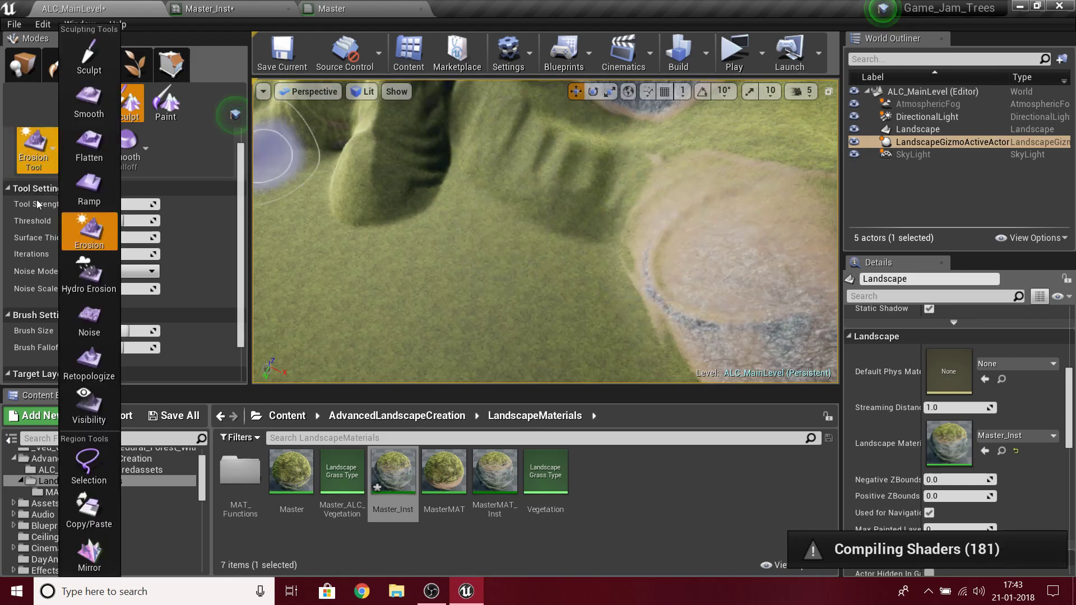
click(90, 114)
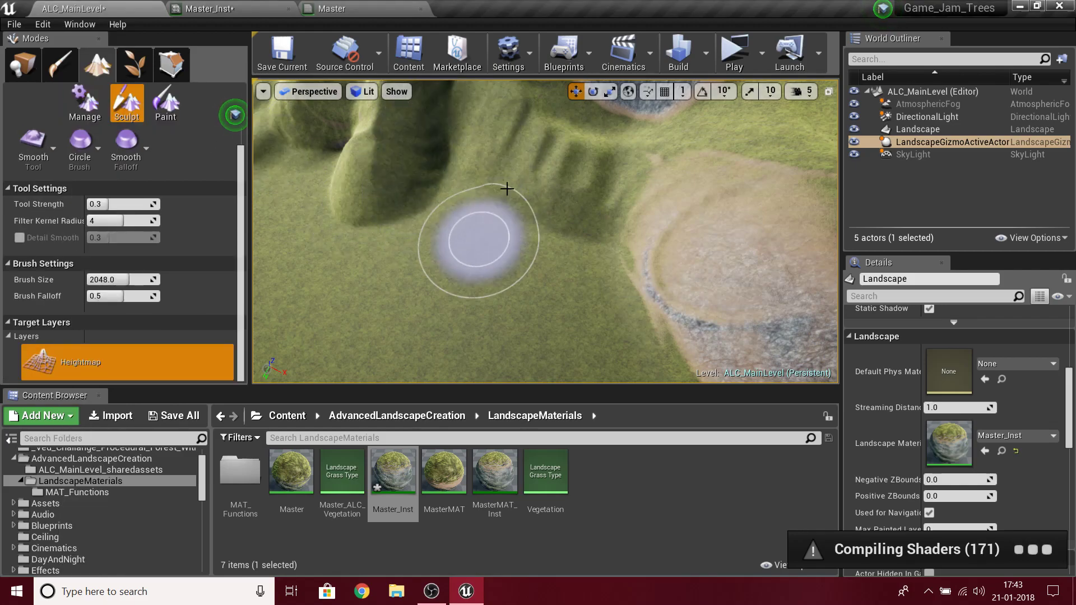
right_drag(497, 201, 497, 174)
mouse_move(572, 233)
mouse_down()
mouse_move(696, 341)
mouse_move(797, 224)
mouse_move(466, 223)
mouse_move(471, 197)
mouse_move(622, 250)
mouse_up()
right_drag(613, 363, 580, 280)
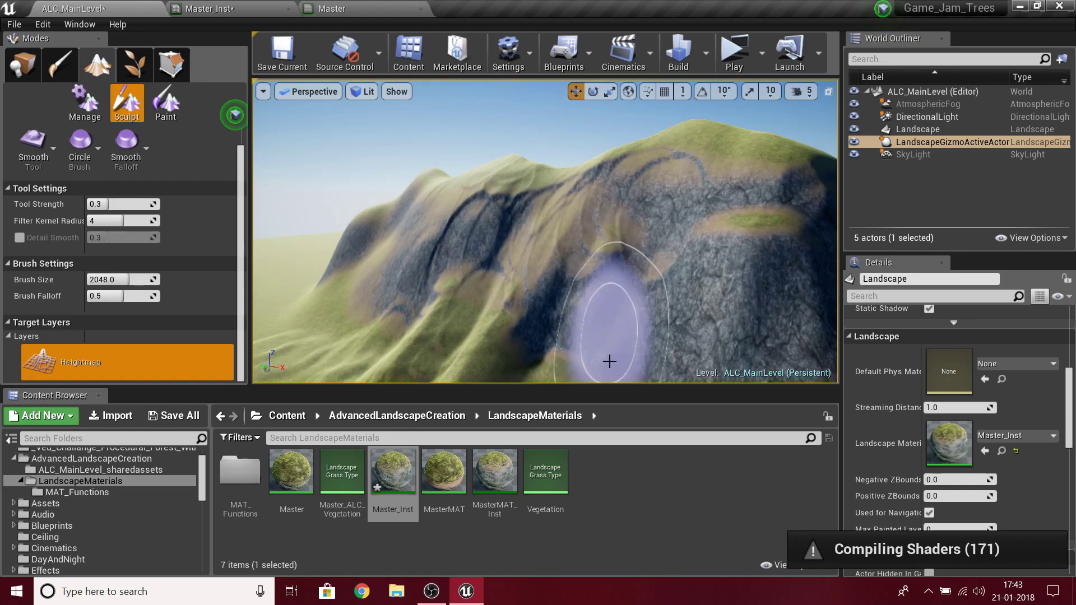
mouse_move(615, 216)
mouse_down()
mouse_move(699, 185)
mouse_move(639, 158)
mouse_move(528, 183)
mouse_move(423, 249)
mouse_move(465, 238)
mouse_move(434, 333)
mouse_move(553, 257)
mouse_move(592, 177)
mouse_move(446, 231)
mouse_move(450, 263)
mouse_up()
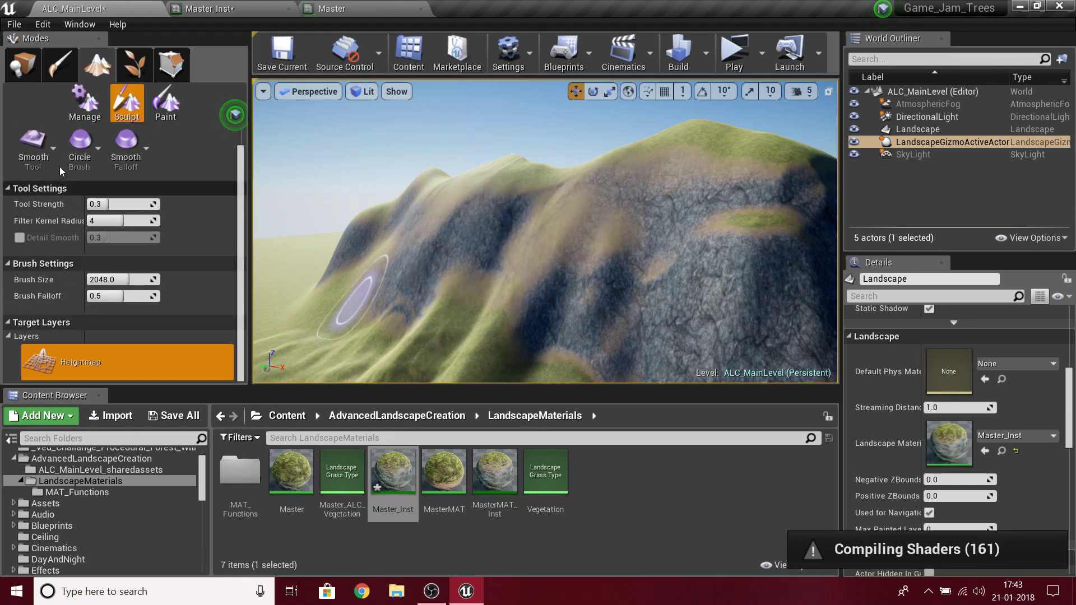
- Switch landscape editing to painting, select the Mask layer and brush it over the grass-covered plain
click(162, 117)
scroll(154, 321, down, 2)
click(133, 362)
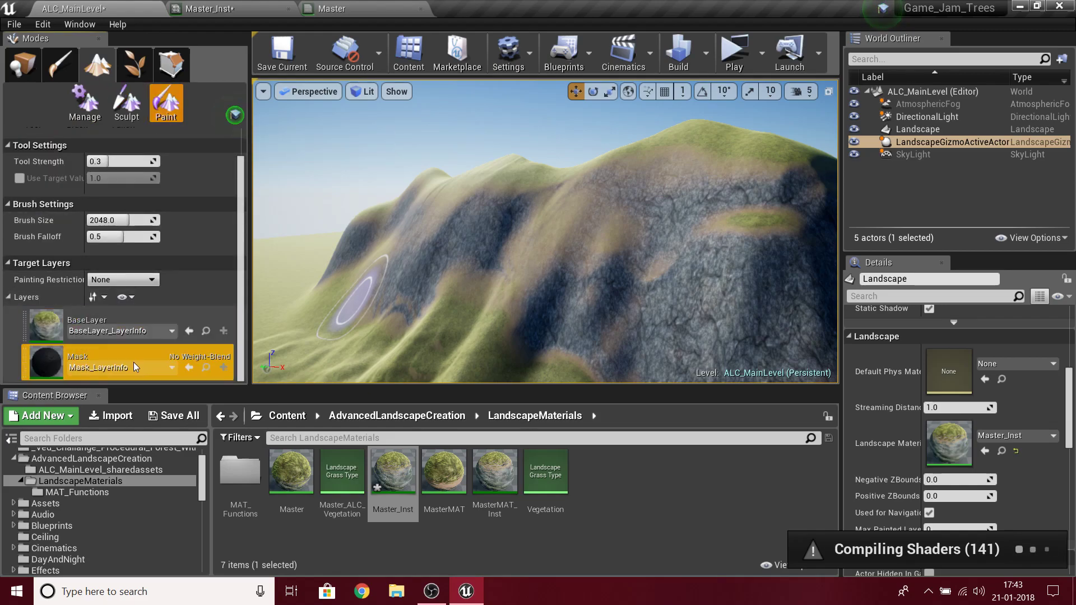
right_drag(425, 217, 401, 303)
right_click(298, 328)
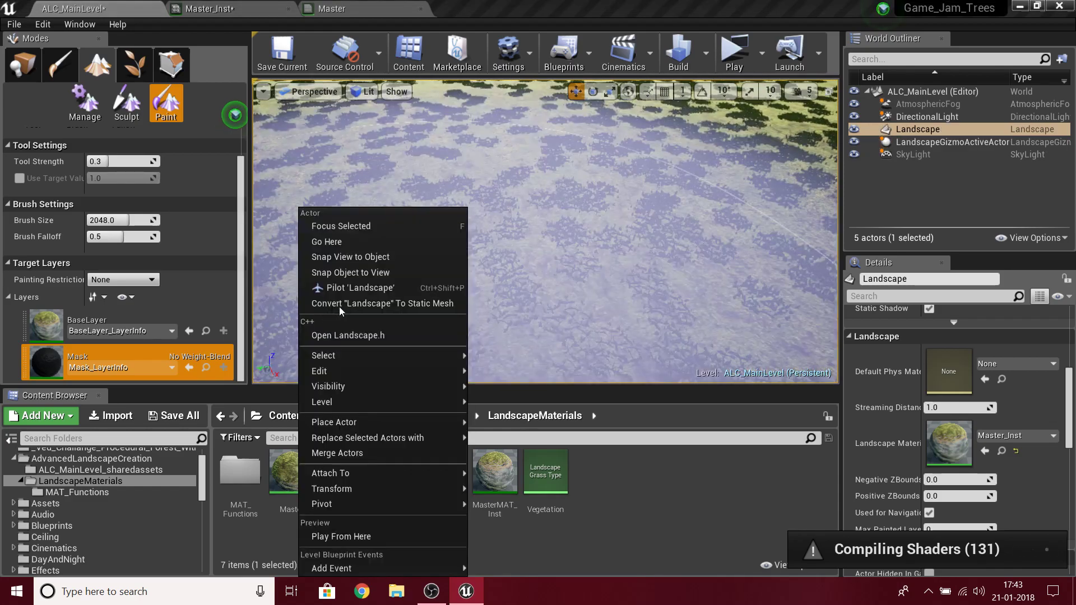
click(639, 516)
right_drag(653, 295, 647, 257)
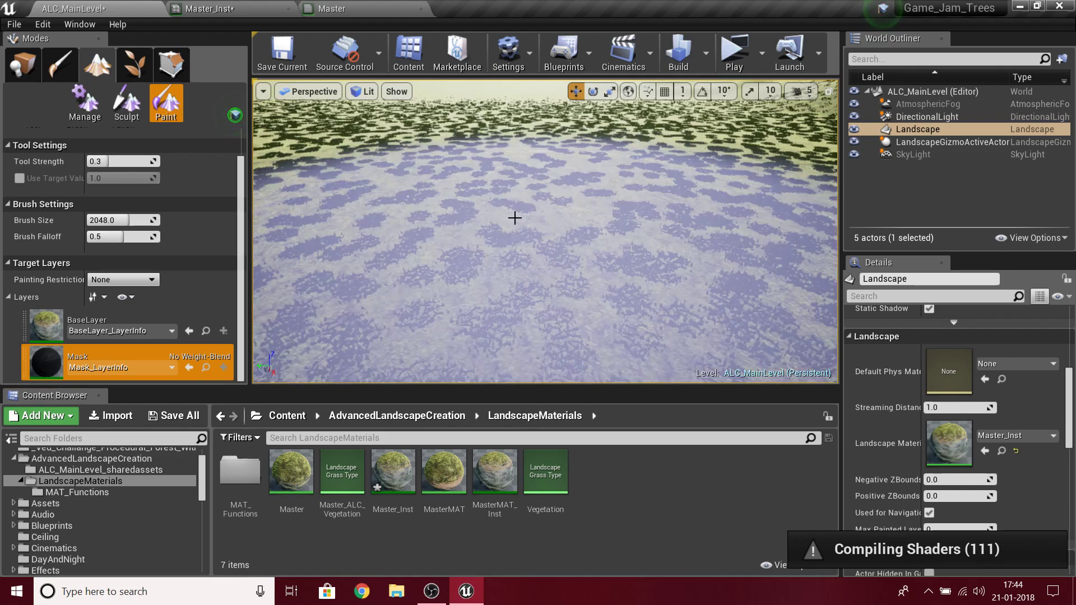
mouse_move(515, 218)
mouse_down()
mouse_move(626, 156)
mouse_move(600, 223)
mouse_up()
mouse_move(600, 224)
right_down()
mouse_move(600, 185)
mouse_move(728, 190)
mouse_move(599, 199)
mouse_move(563, 210)
mouse_move(560, 238)
mouse_move(535, 241)
mouse_move(599, 230)
mouse_move(555, 234)
right_up()
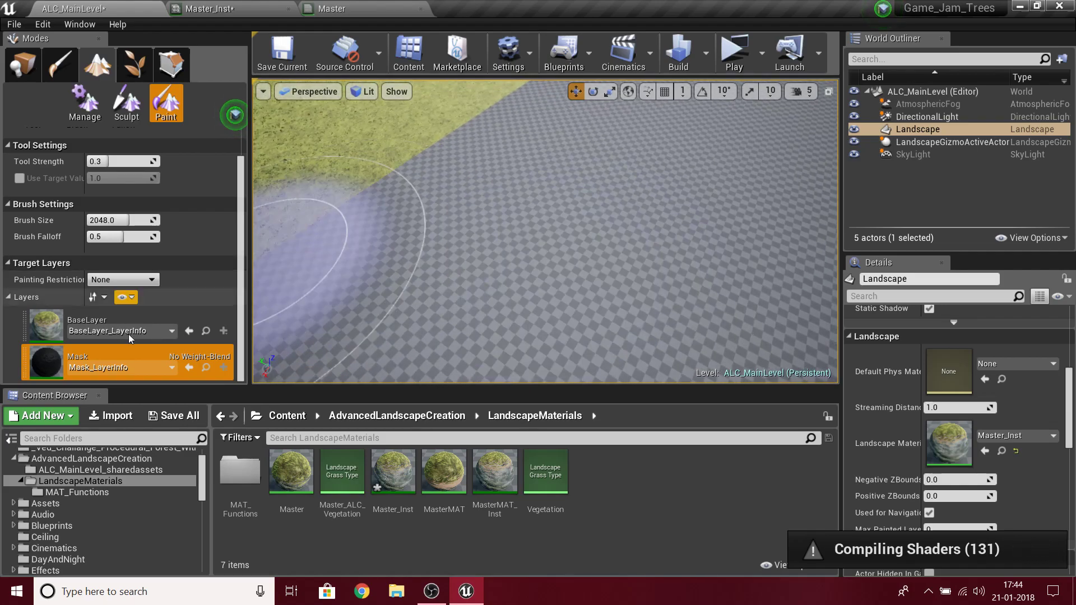
- Clear the Mask layer across the landscape
right_click(127, 361)
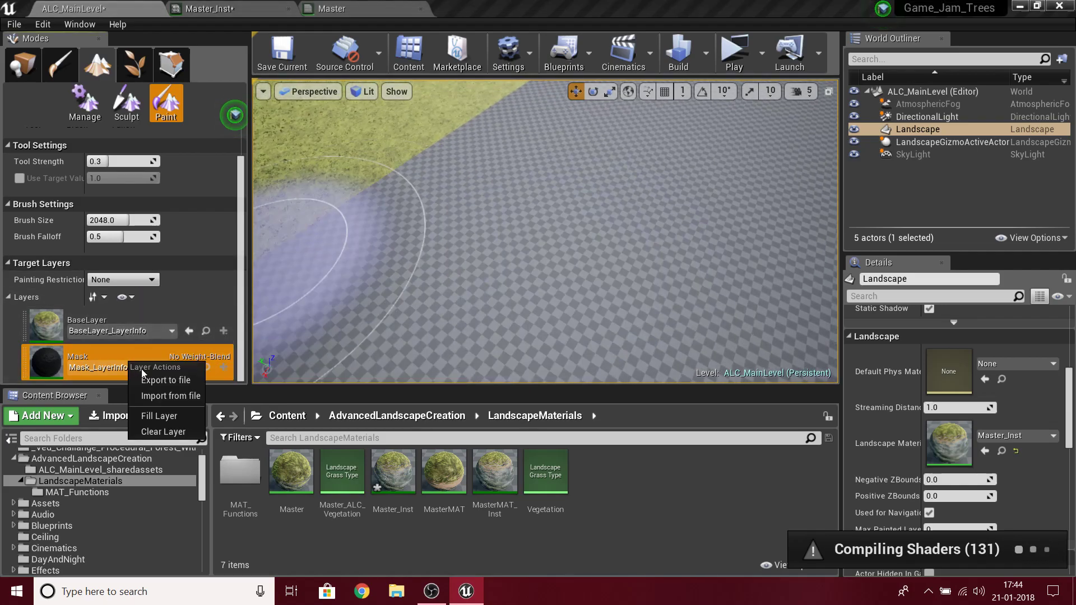
click(163, 431)
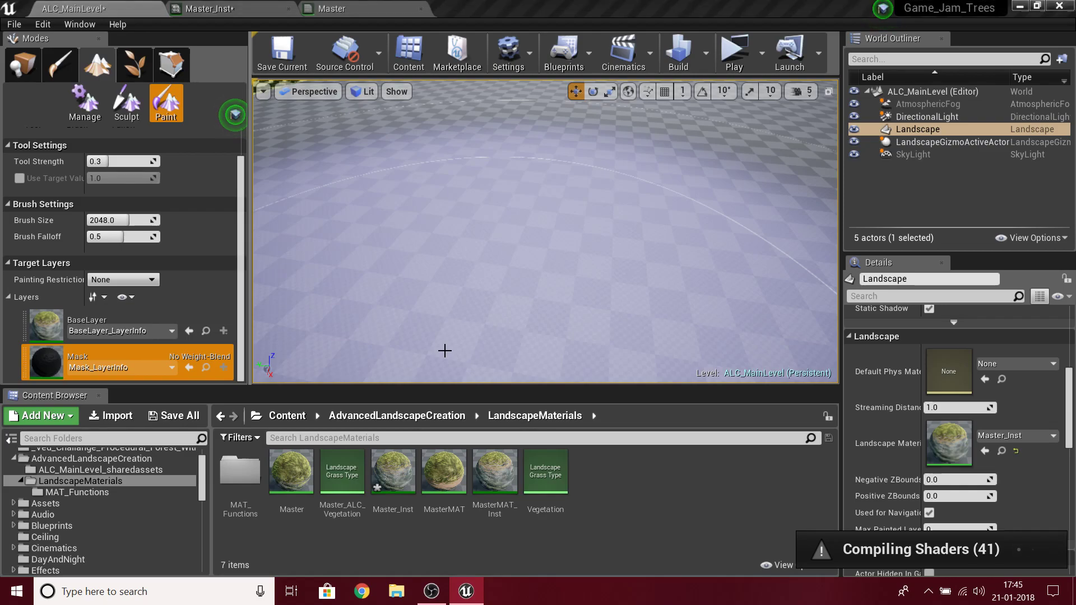
key(alt+Tab)
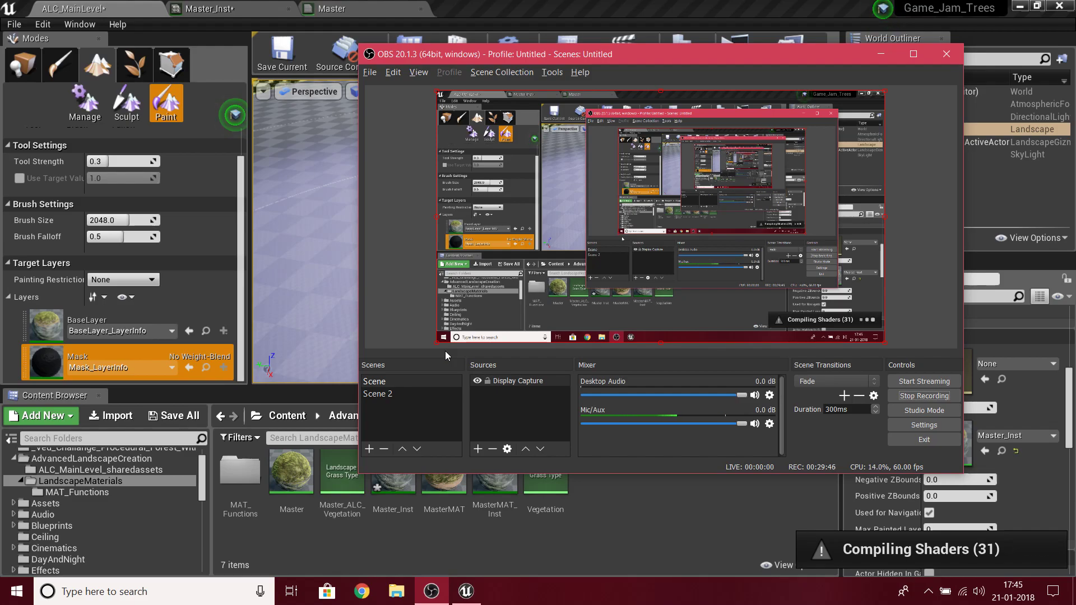
key(alt+Tab)
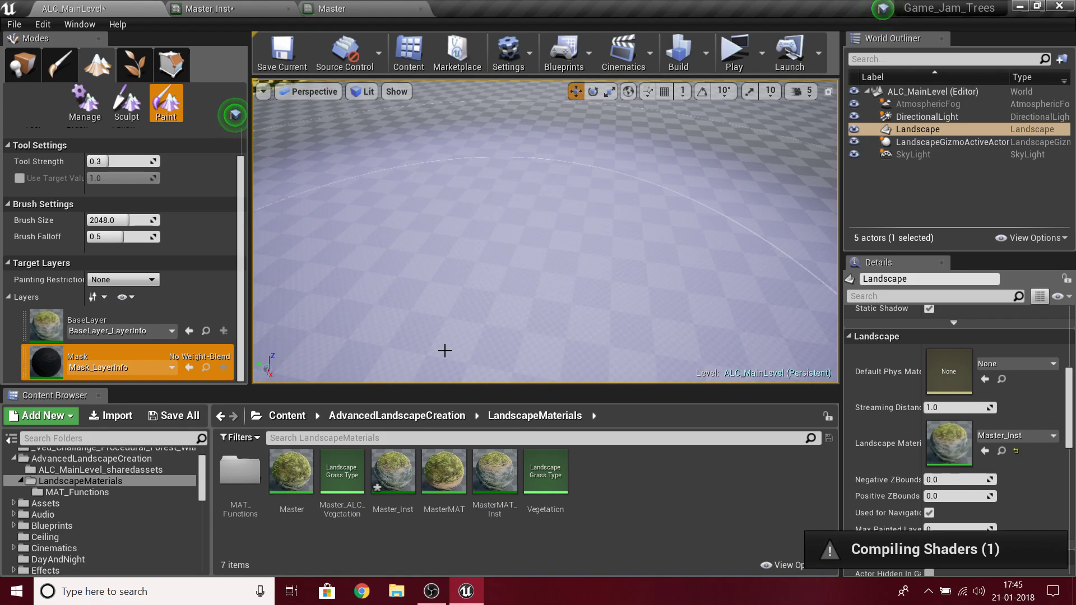
- Paint the Mask layer over the grass clumps on the plain with tool strength 0.3
mouse_move(444, 350)
right_down()
mouse_move(444, 397)
mouse_move(444, 269)
mouse_move(444, 359)
mouse_move(444, 325)
right_up()
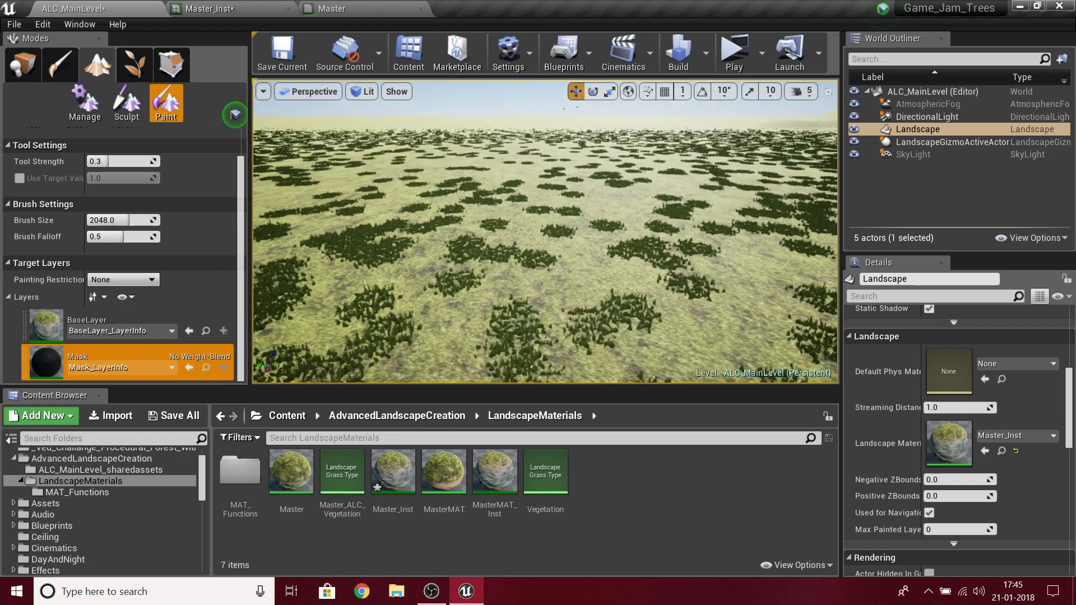
key(s)
right_drag(566, 213, 566, 269)
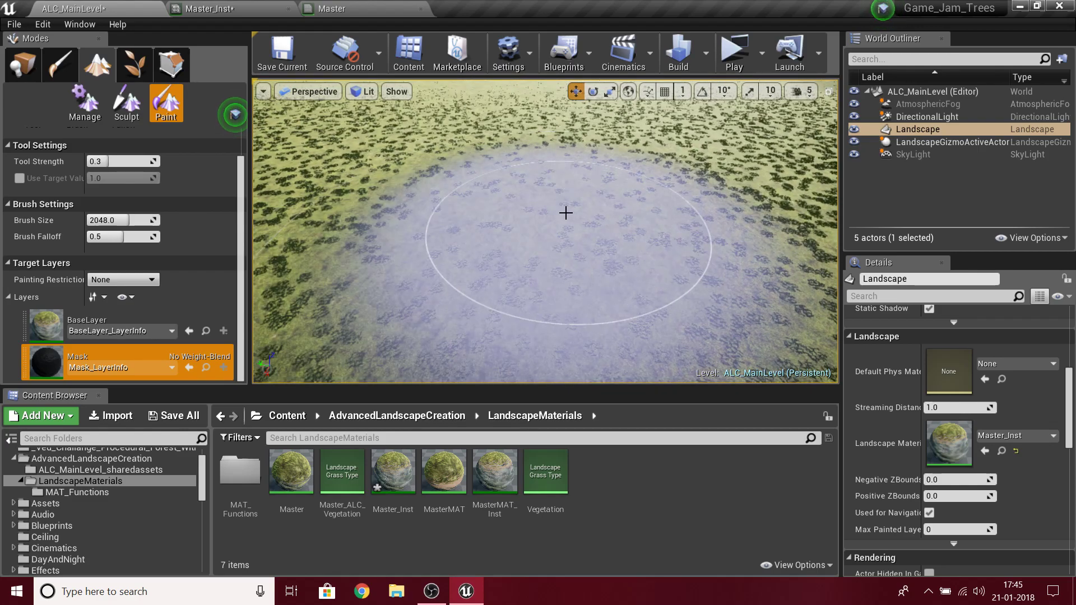
drag(438, 190, 571, 280)
drag(436, 148, 623, 289)
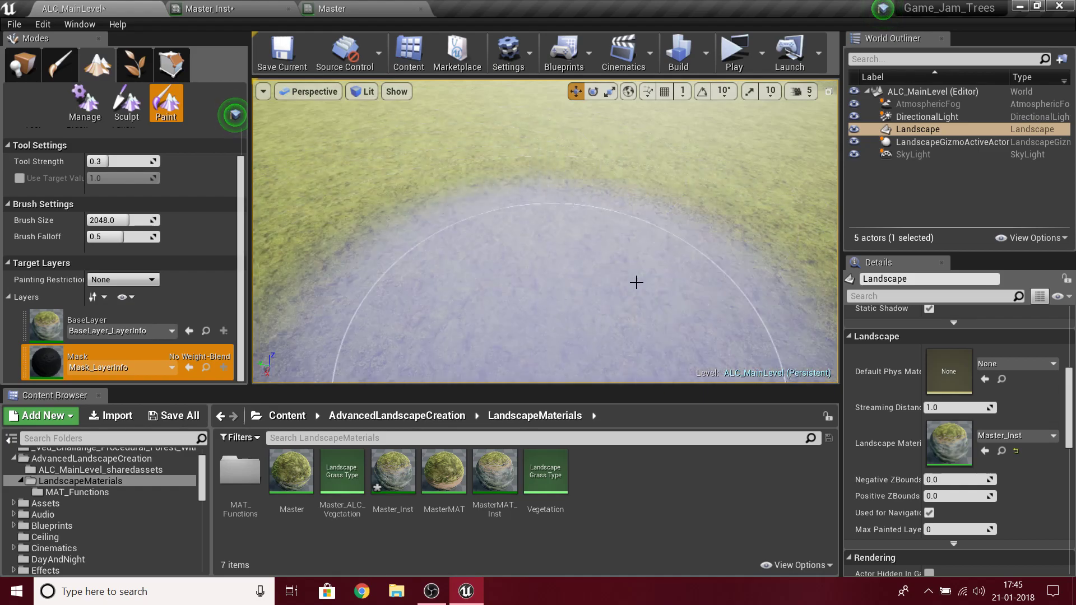
mouse_move(425, 130)
mouse_down()
mouse_move(540, 308)
mouse_move(558, 273)
mouse_up()
mouse_move(523, 229)
right_down()
mouse_move(523, 196)
mouse_move(526, 269)
right_up()
right_drag(498, 190, 499, 149)
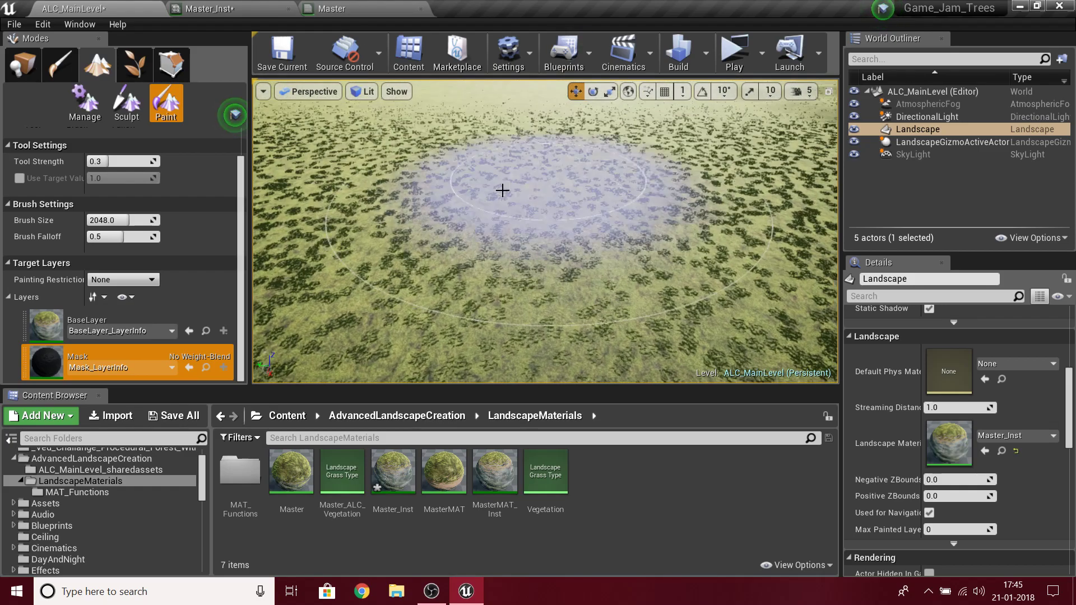
- Set the paint tool strength to 1.0 and paint the Mask layer over more grass, then inspect the hills
drag(119, 163, 224, 163)
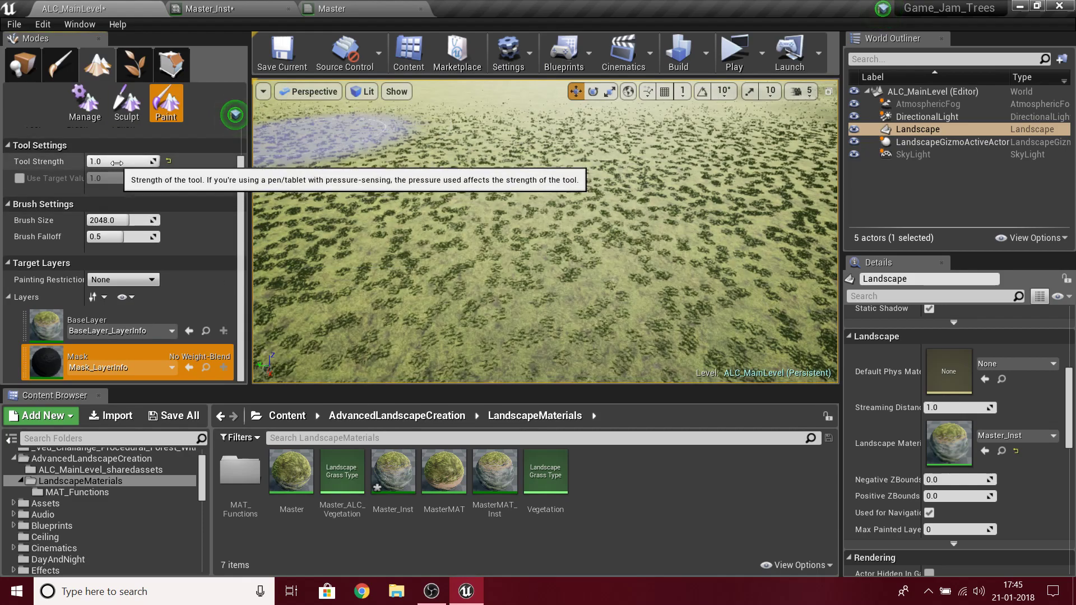
drag(602, 256, 509, 319)
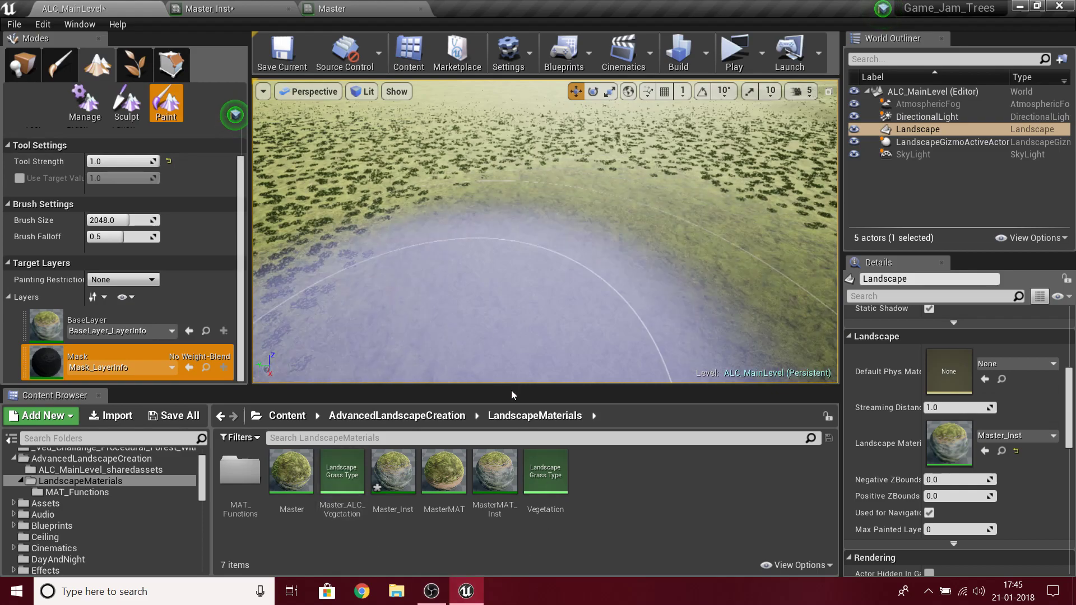
key(w)
mouse_move(509, 320)
right_down()
mouse_move(512, 255)
mouse_move(515, 353)
mouse_move(571, 330)
mouse_move(605, 297)
mouse_move(645, 347)
mouse_move(617, 348)
mouse_move(605, 342)
mouse_move(627, 319)
mouse_move(686, 325)
mouse_move(675, 319)
mouse_move(667, 356)
mouse_move(622, 322)
mouse_move(561, 330)
mouse_move(432, 308)
right_up()
key(s)
key(w)
key(s)
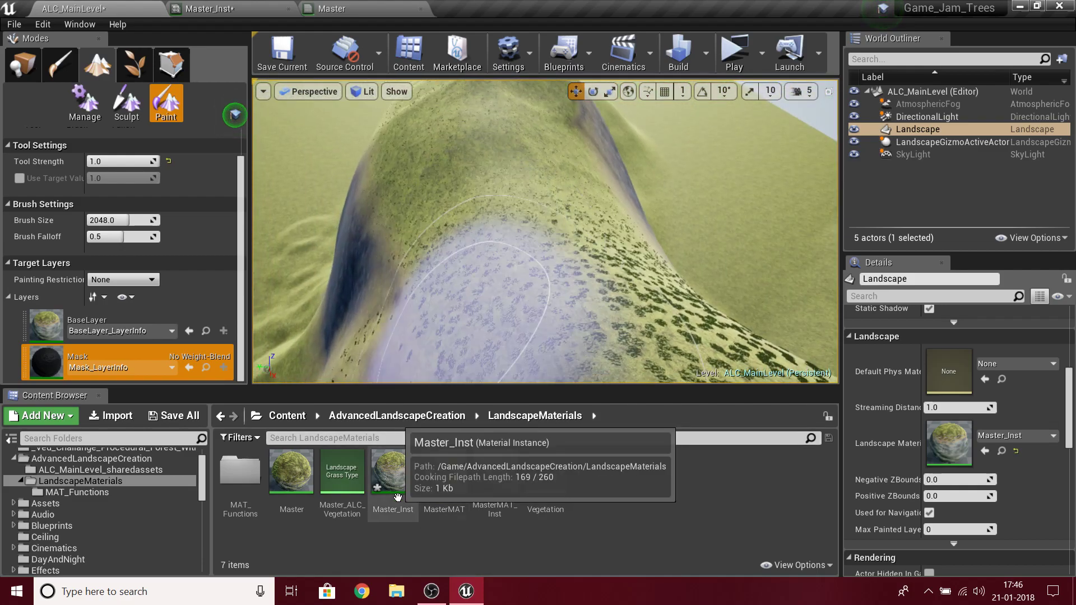
- Try an Element 1 & 2 Bias of about -234.6 in Master_Inst and check the hills in ALC_MainLevel
double_click(395, 492)
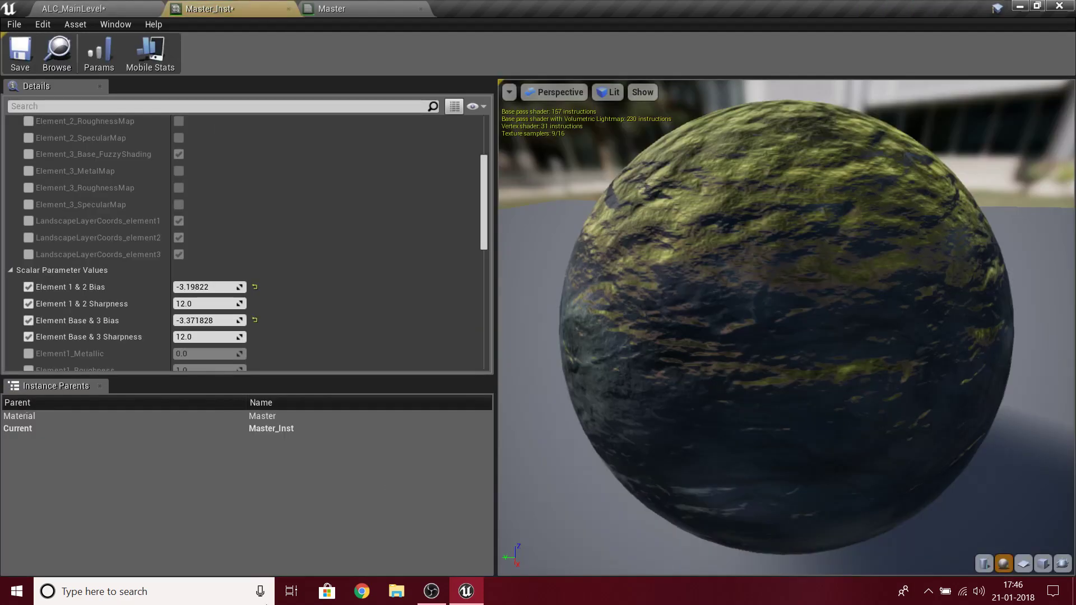
drag(843, 373, 672, 428)
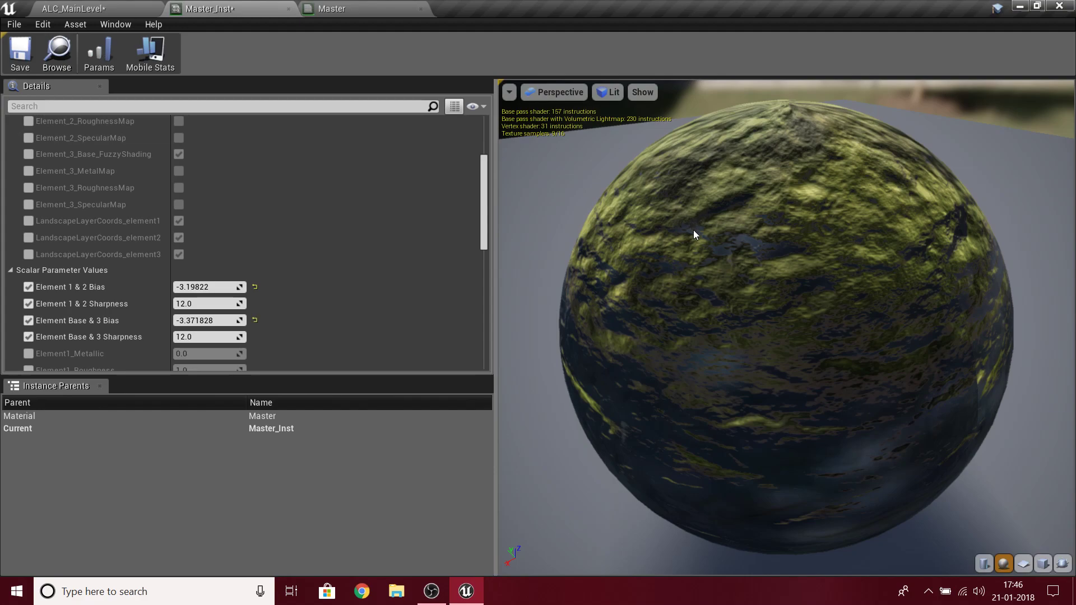
drag(211, 287, 187, 287)
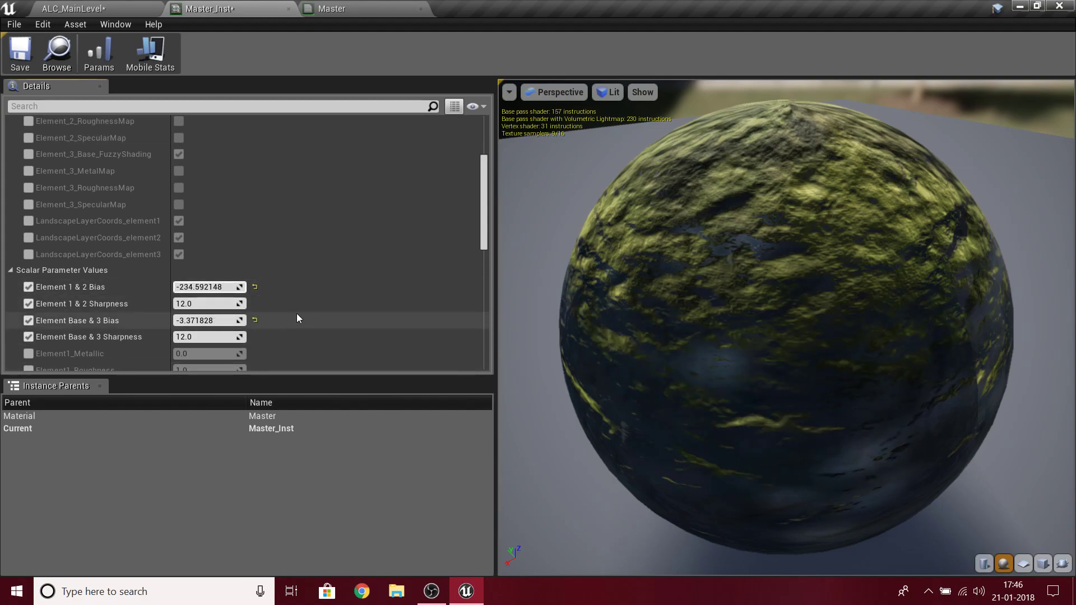
mouse_move(707, 402)
mouse_down()
mouse_move(684, 395)
mouse_move(707, 403)
mouse_up()
click(105, 6)
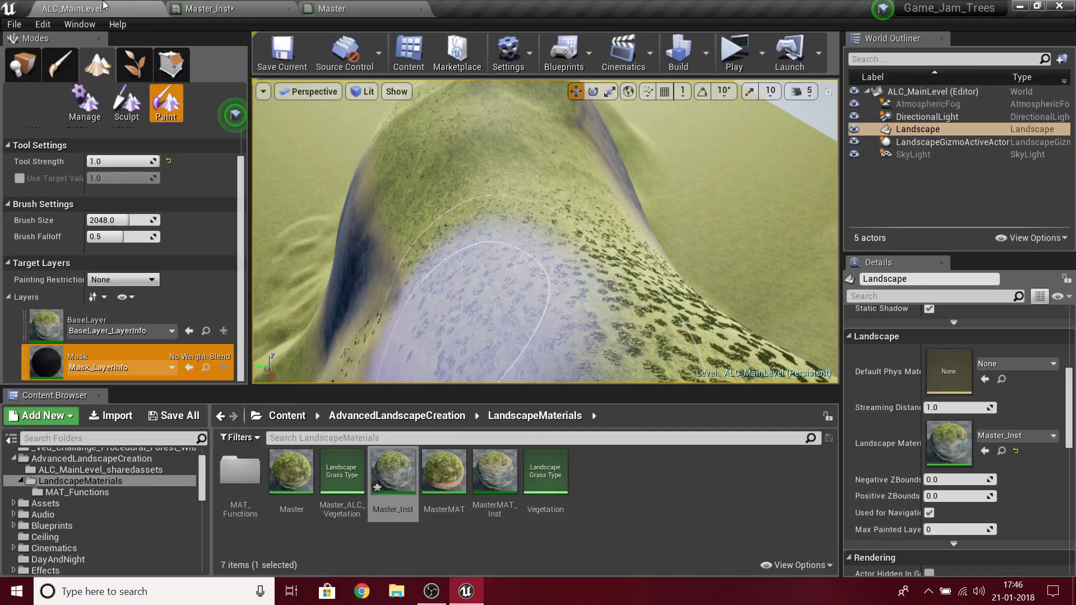
right_drag(530, 194, 409, 205)
- Try an Element 1 & 2 Bias of about 7900 in Master_Inst and check the cliffs in ALC_MainLevel
click(207, 8)
drag(661, 264, 746, 306)
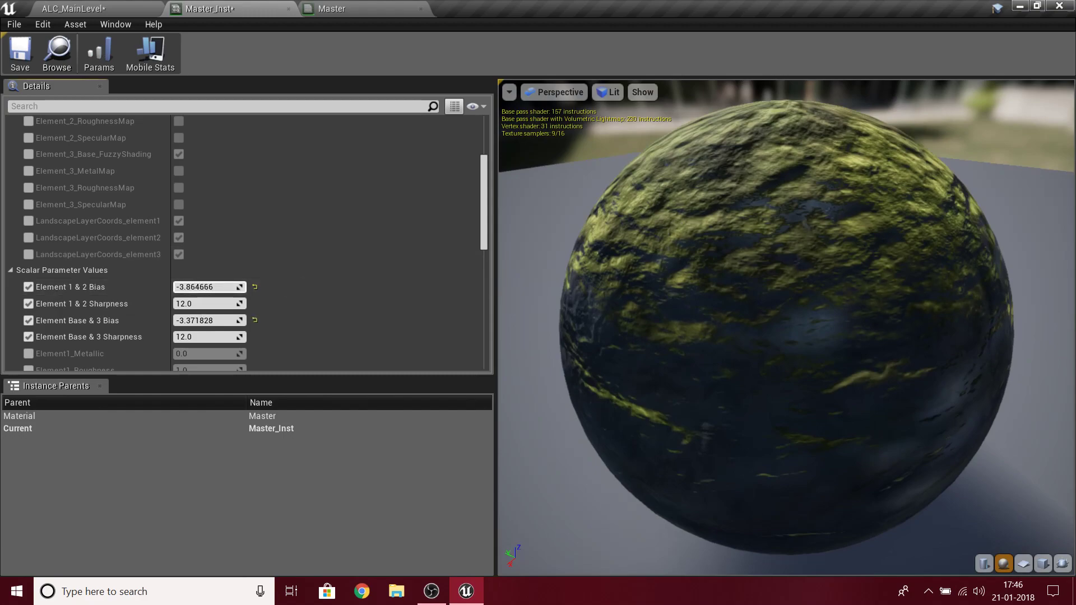
drag(209, 287, 236, 287)
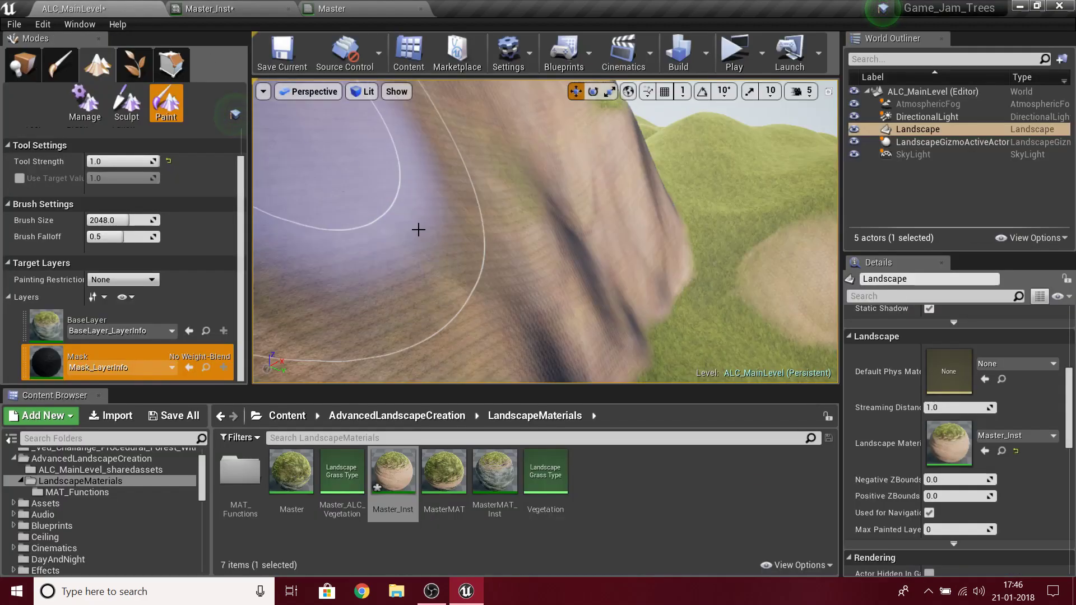
mouse_move(418, 228)
right_down()
mouse_move(432, 221)
mouse_move(338, 206)
right_up()
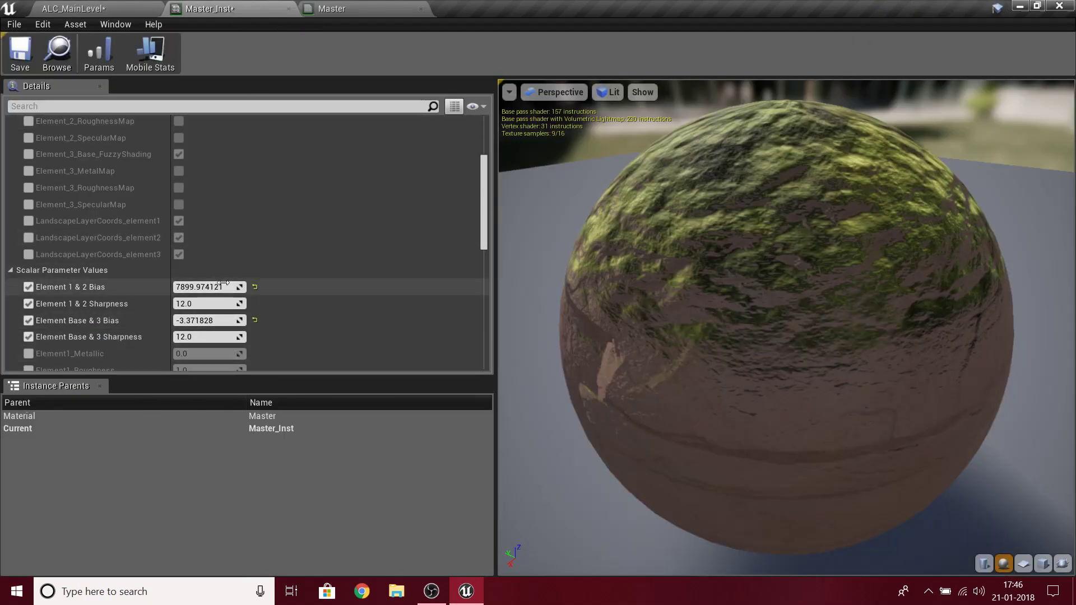
- Bring Element 1 & 2 Bias in Master_Inst back to about -0.15
drag(243, 286, 196, 286)
click(253, 289)
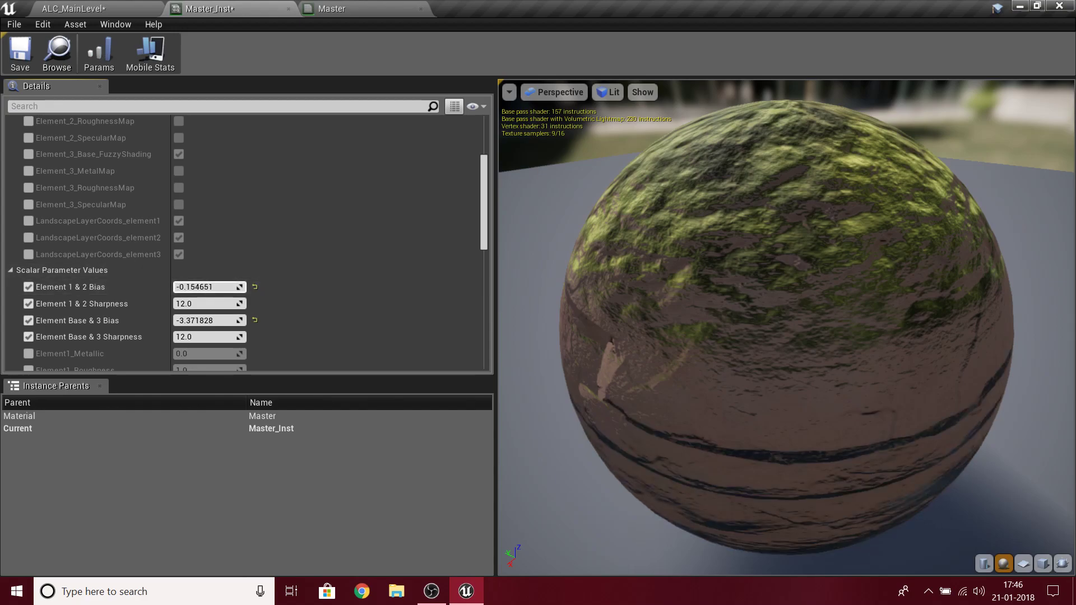
- Try an Element Base & 3 Bias of about -12.23 and Element 1 & 2 Bias of about -1.93 in Master_Inst, and check the cliffs in ALC_MainLevel
click(254, 287)
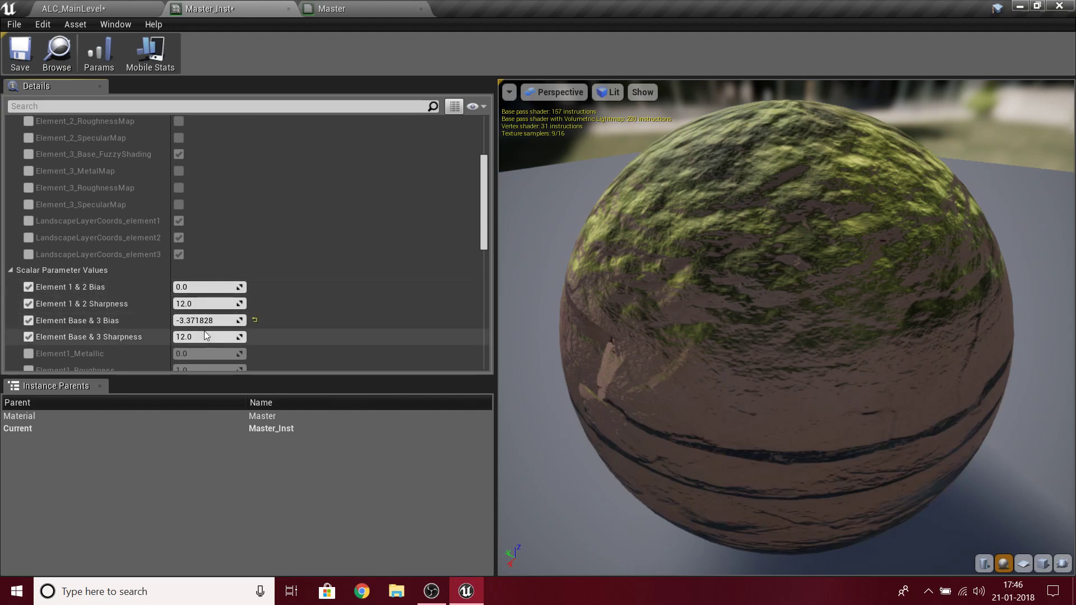
drag(196, 321, 182, 320)
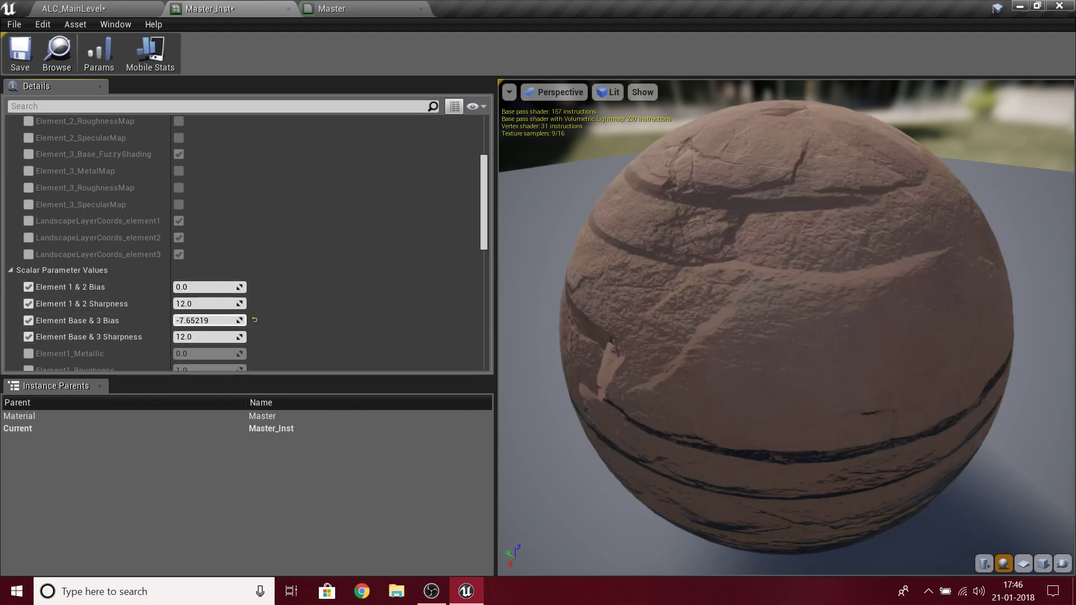
drag(789, 441, 734, 336)
drag(661, 432, 661, 487)
drag(208, 287, 178, 287)
click(114, 7)
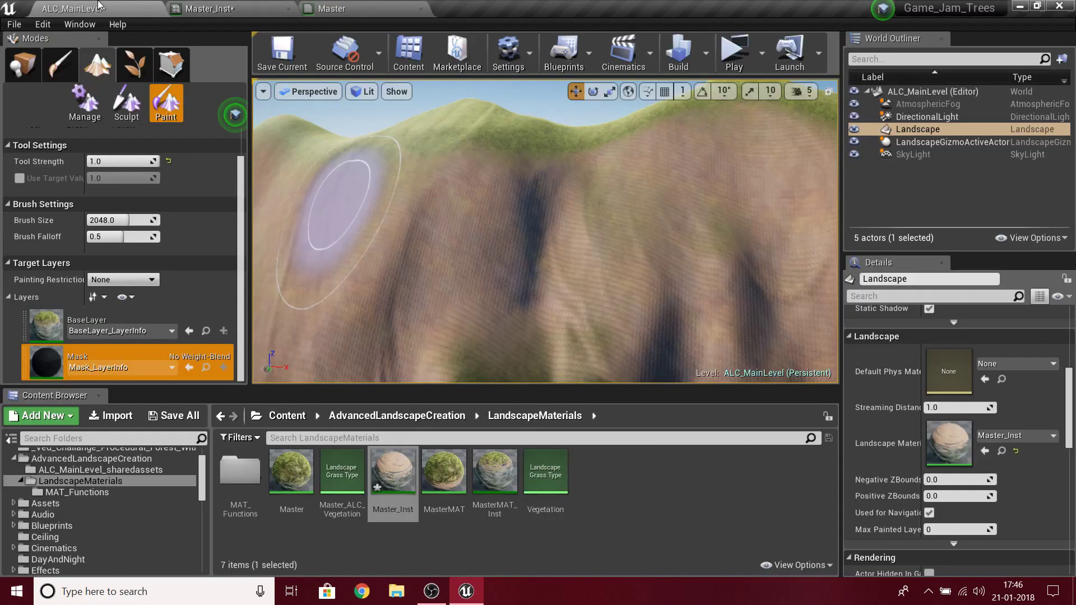
right_drag(538, 236, 538, 213)
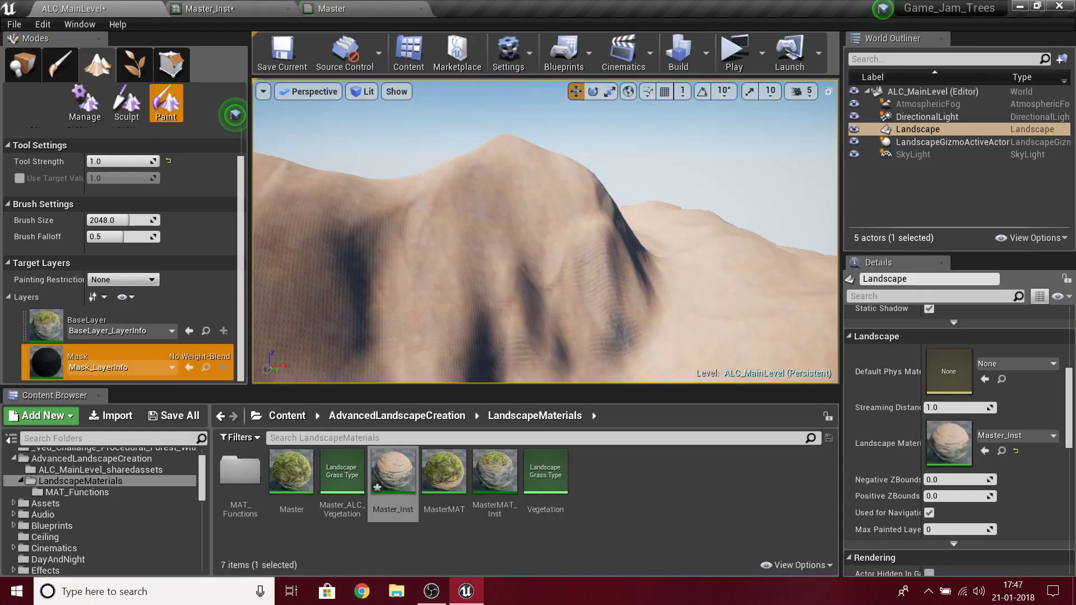
- Try an Element 1 & 2 Bias of about -5.02 in Master_Inst and inspect the ridge in ALC_MainLevel
click(259, 6)
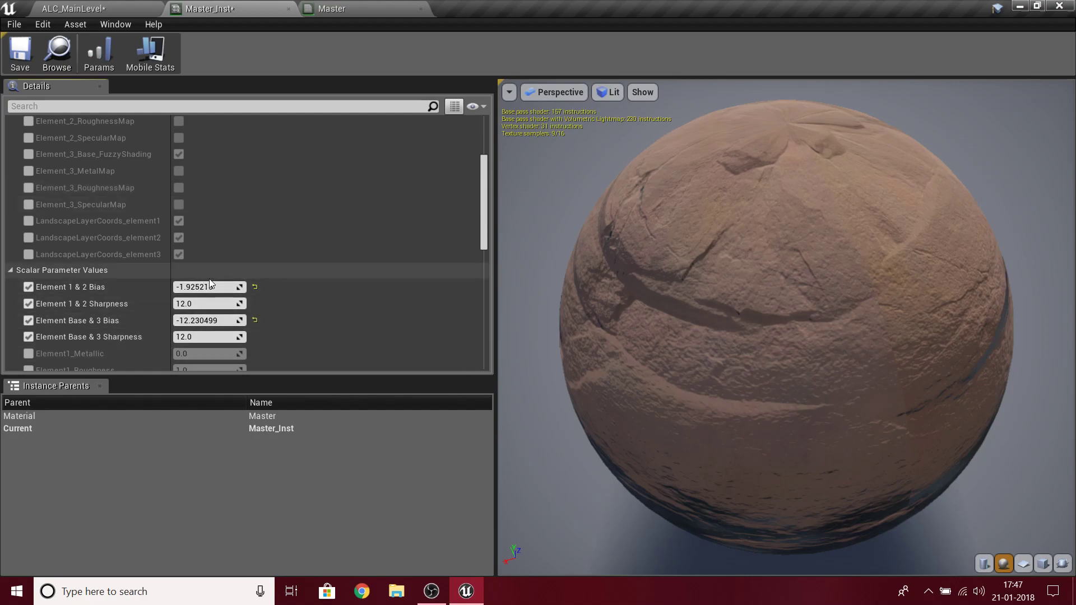
drag(204, 286, 165, 286)
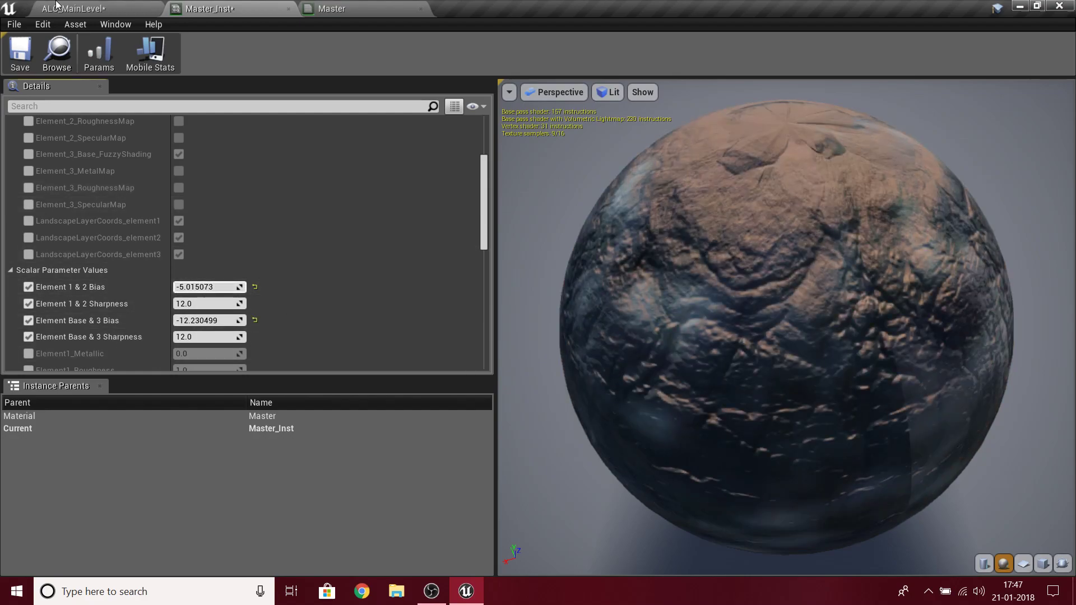
click(57, 7)
key(w)
right_drag(544, 231, 415, 252)
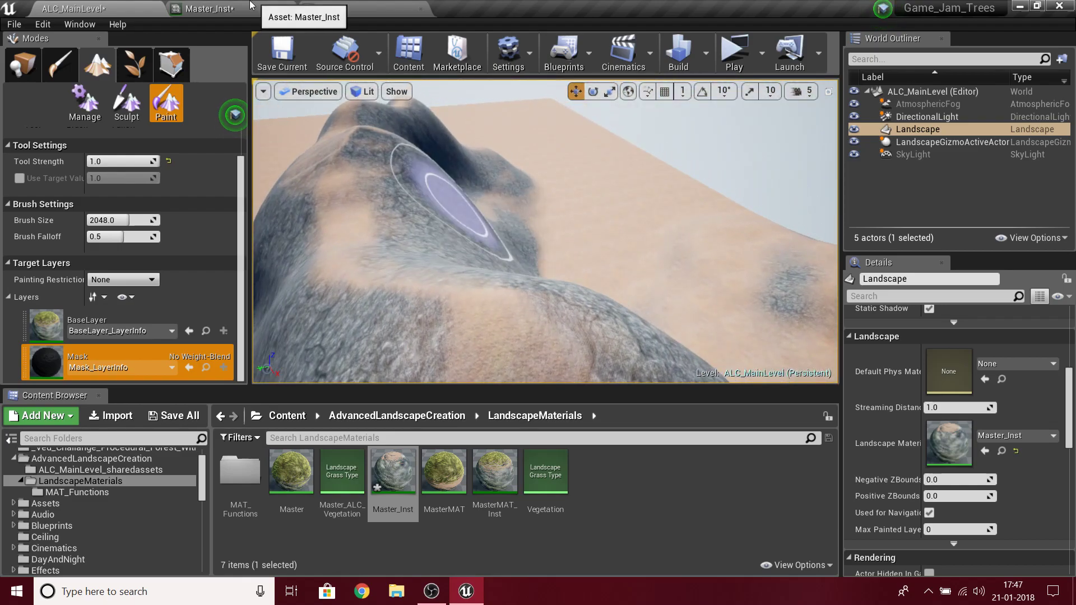
- Reset both biases in Master_Inst, then set Element Base & 3 Bias to about -4.48 and Element 1 & 2 Bias to about -3.46
click(252, 9)
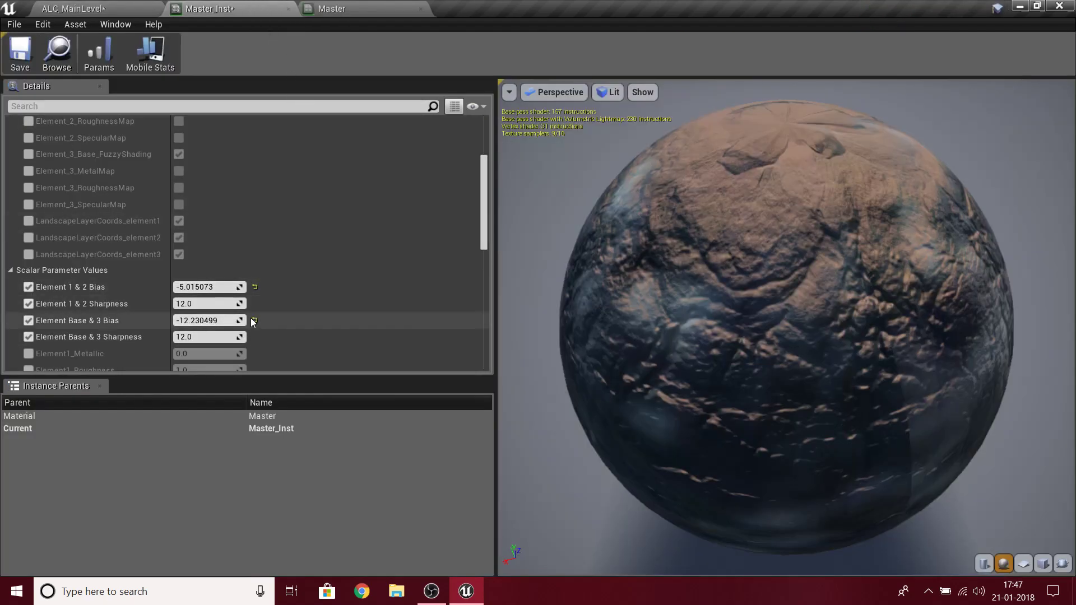
click(255, 287)
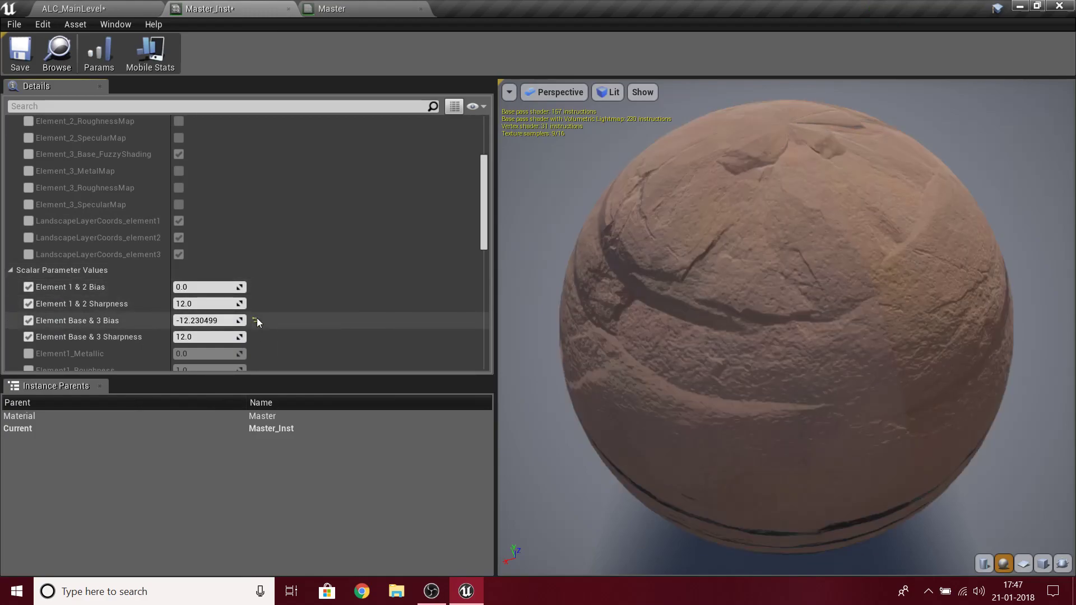
click(255, 320)
drag(208, 321, 168, 320)
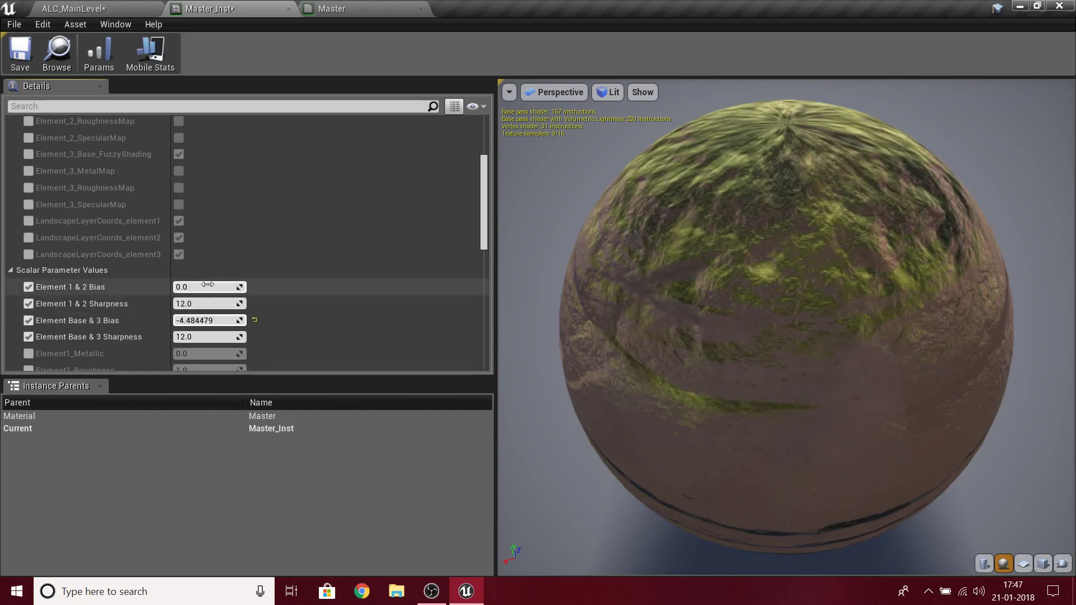
drag(208, 287, 186, 286)
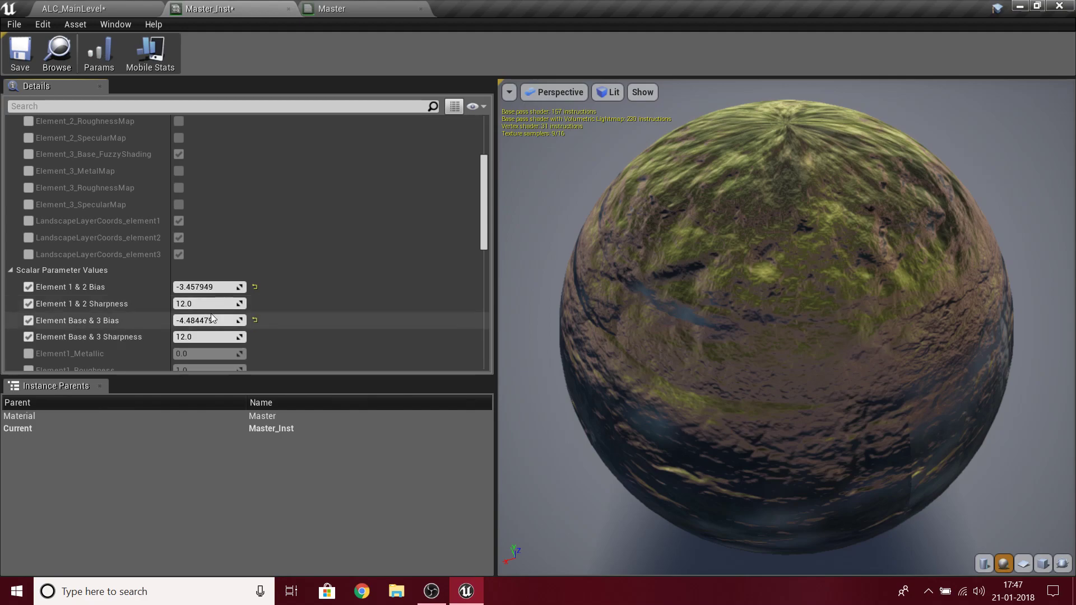
- Try Element 1 & 2 Sharpness at about 100.76, settle on about 12.33, and inspect the hills in ALC_MainLevel
mouse_move(234, 311)
mouse_down()
mouse_move(214, 312)
mouse_move(240, 304)
mouse_up()
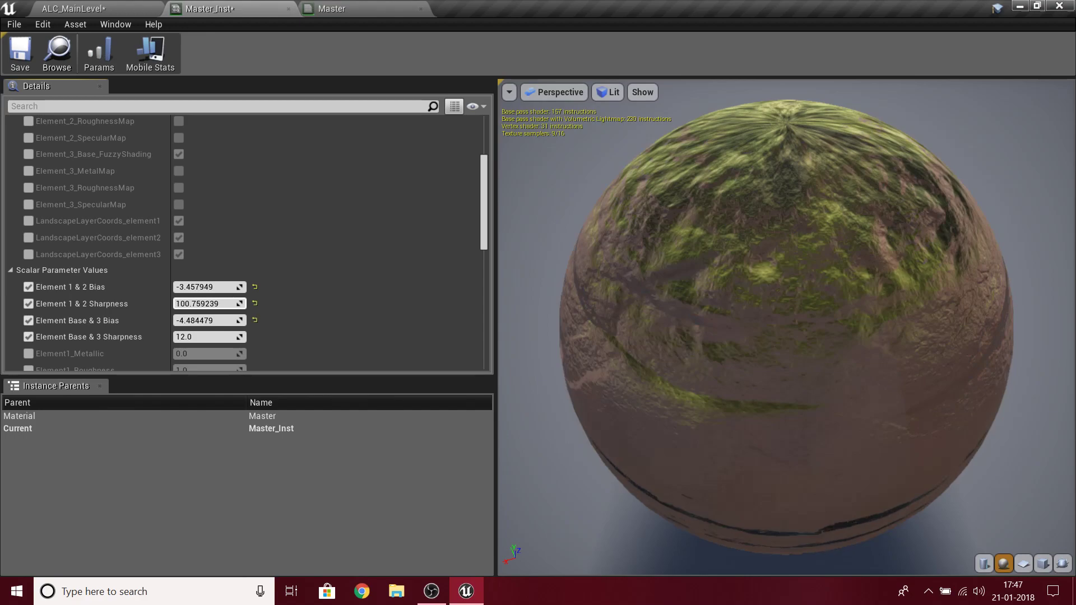
drag(223, 304, 217, 305)
click(150, 6)
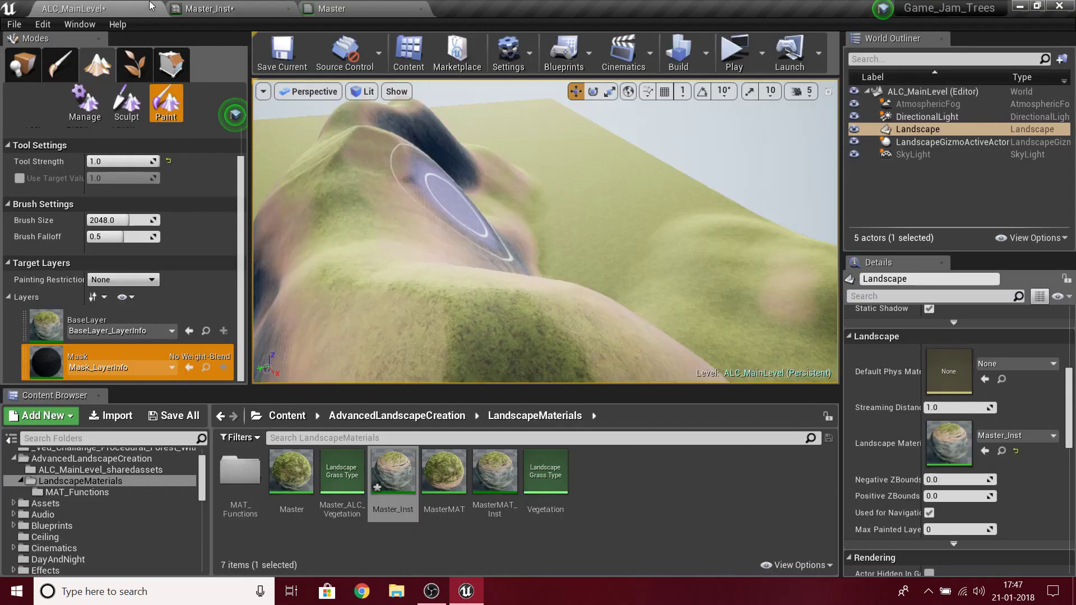
mouse_move(428, 149)
right_down()
mouse_move(417, 188)
mouse_move(448, 124)
mouse_move(465, 224)
mouse_move(448, 213)
mouse_move(465, 221)
mouse_move(455, 188)
mouse_move(467, 190)
mouse_move(476, 246)
mouse_move(457, 266)
mouse_move(451, 224)
mouse_move(454, 269)
mouse_move(454, 255)
right_up()
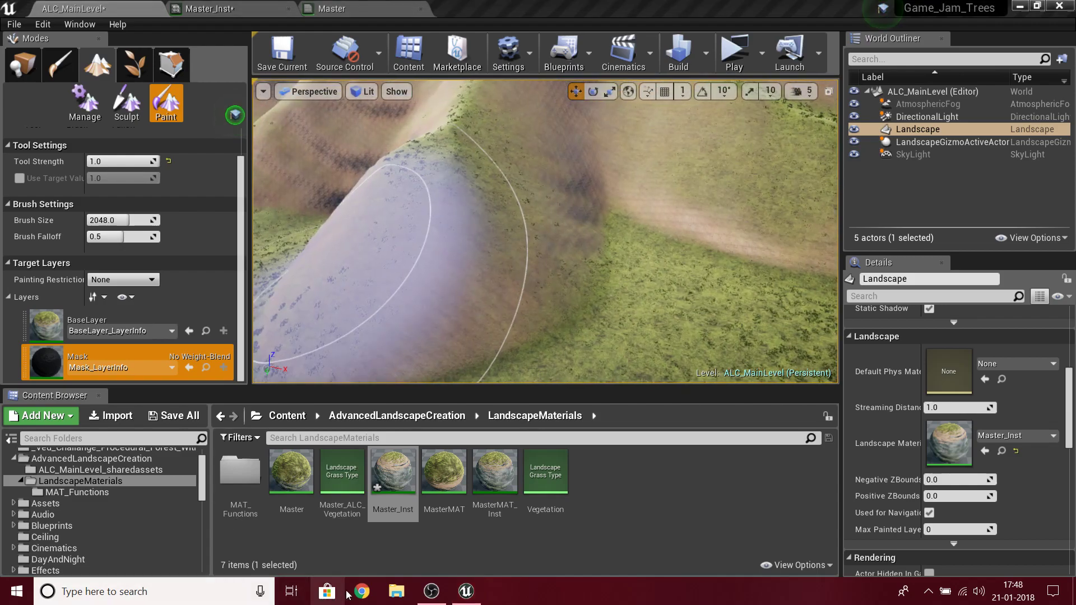
key(super)
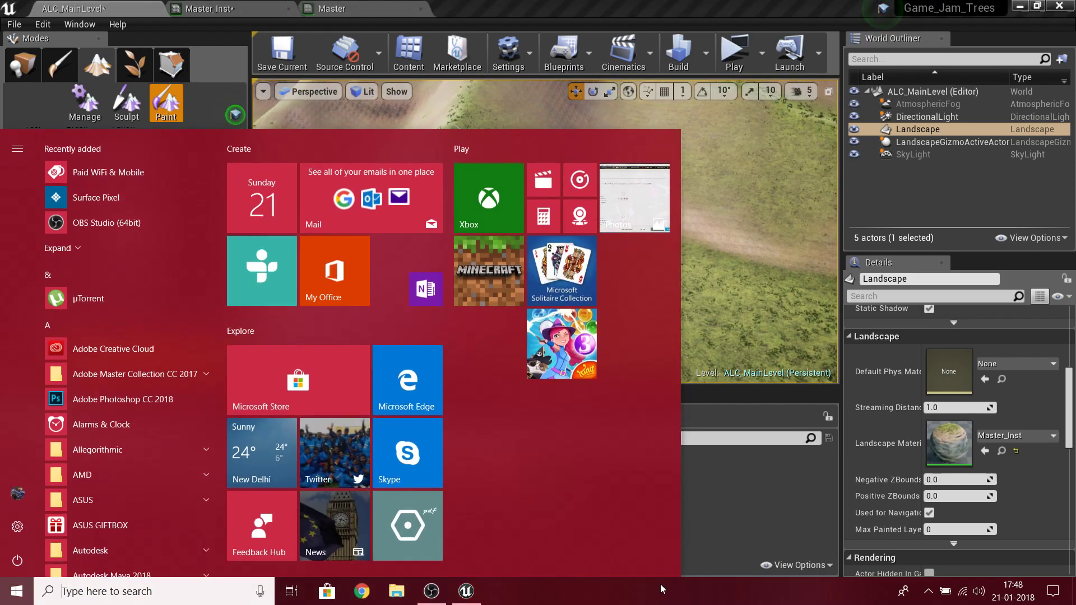
click(660, 583)
right_drag(636, 300, 661, 303)
key(alt+Tab)
click(473, 361)
right_drag(656, 261, 507, 140)
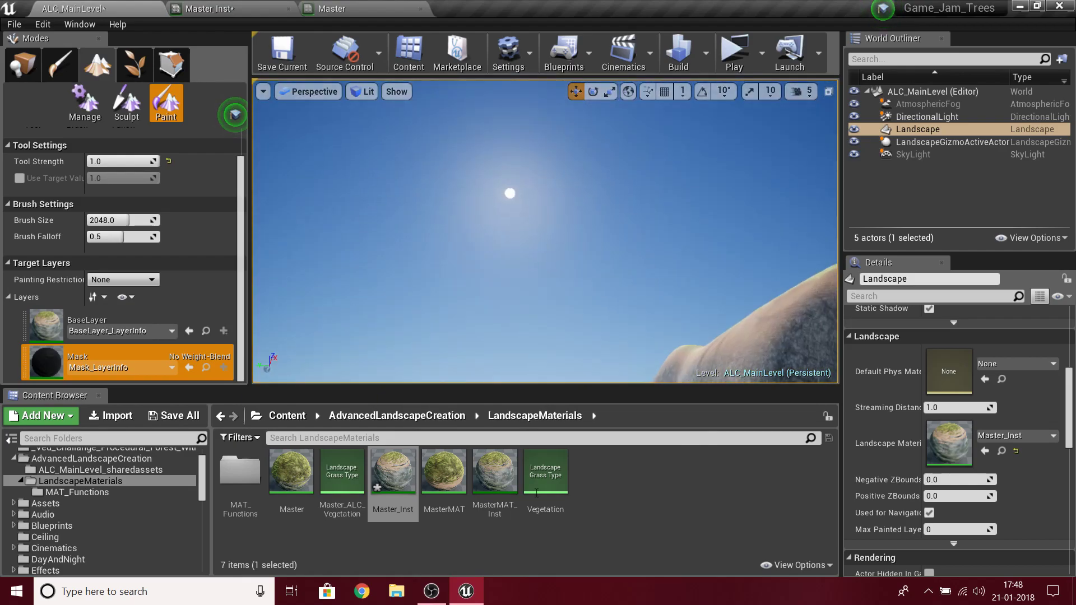
- In File Explorer, open HighresScreenshot00000.png from the saved screenshots of the ULM_2 project in _UE 4 projects on drive E
click(396, 595)
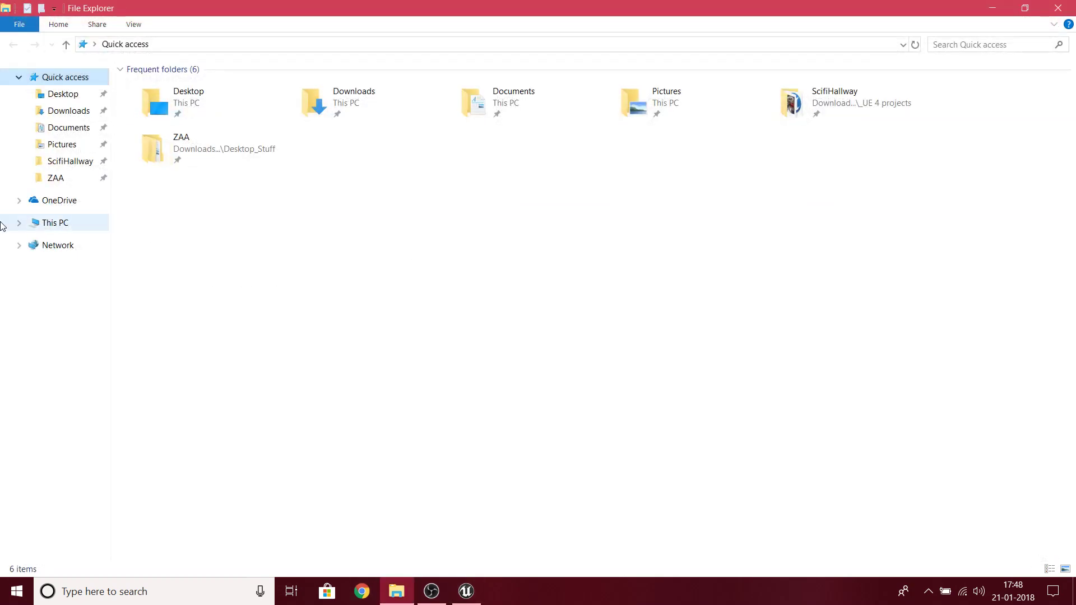
click(36, 224)
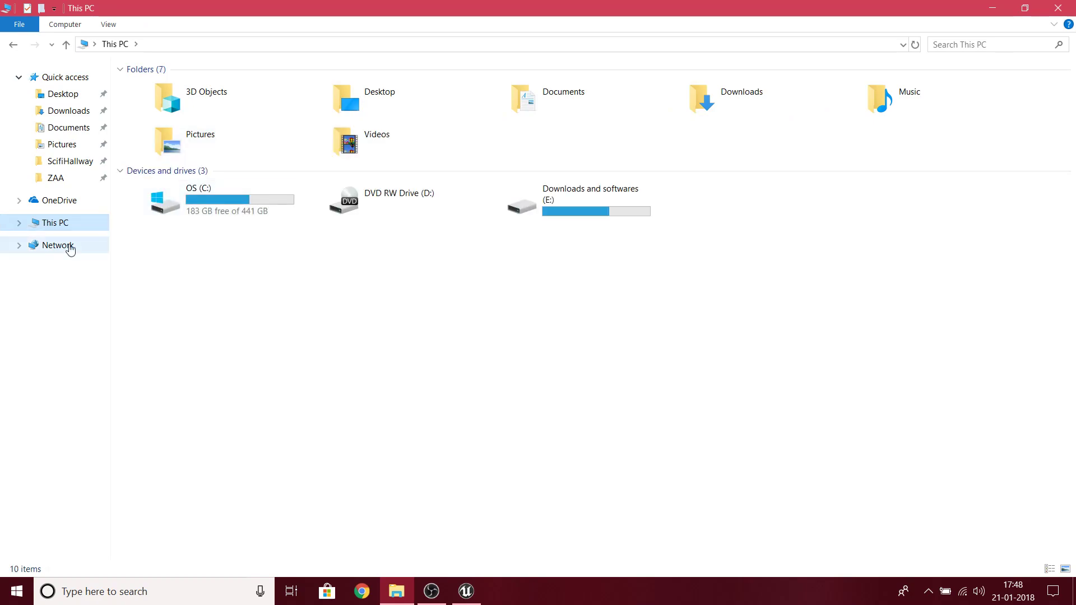
double_click(586, 212)
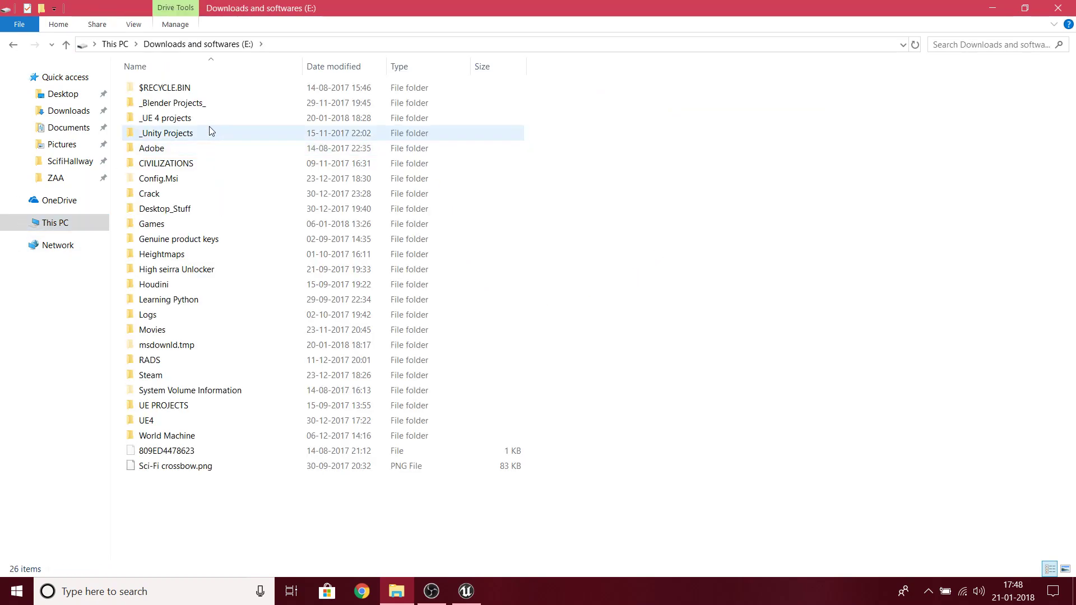
key(Return)
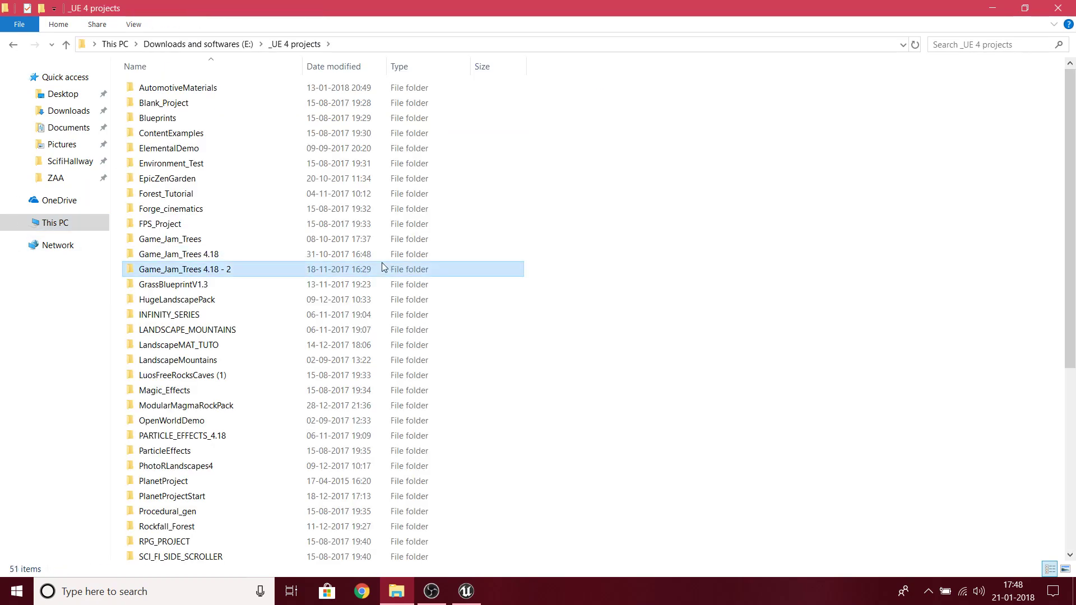
key(u)
double_click(166, 424)
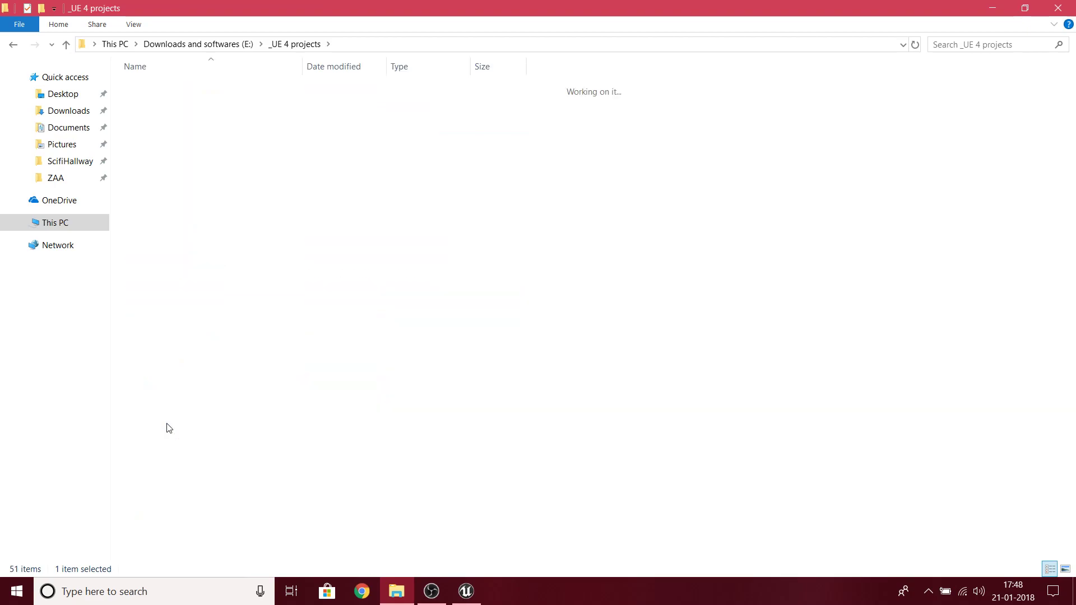
double_click(150, 133)
click(152, 135)
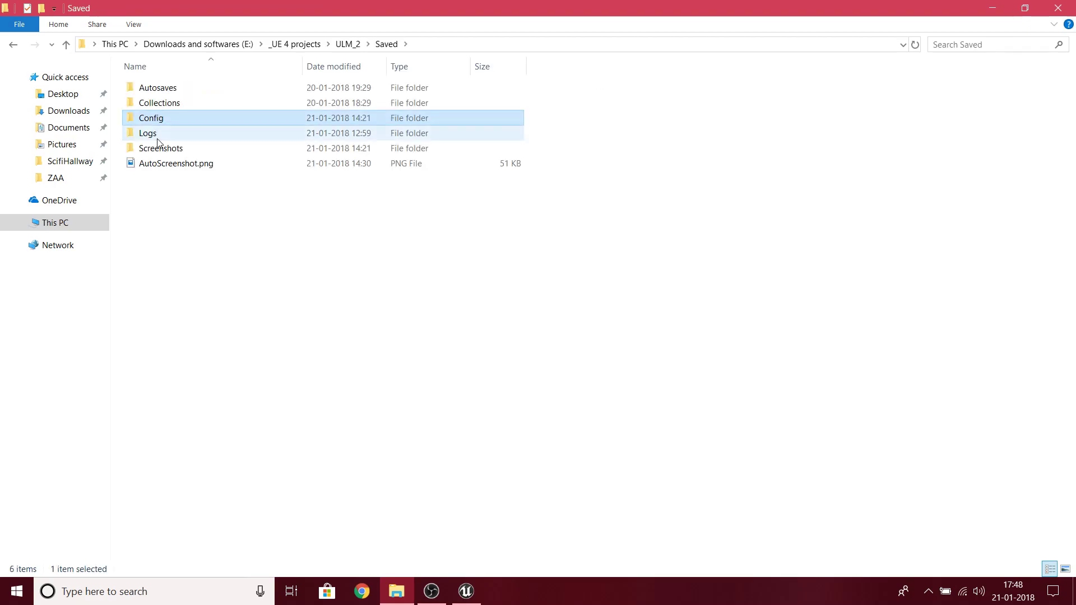
double_click(161, 148)
double_click(163, 88)
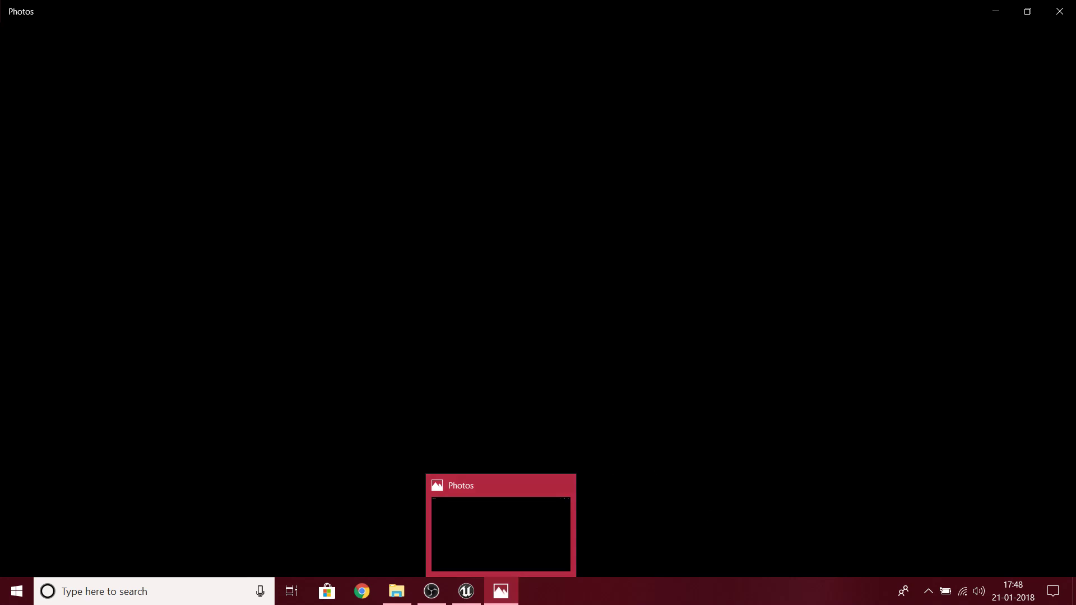
- Examine the rock and grass blending in the maximized HighresScreenshot00000.png, closing File Explorer and the image viewer
click(411, 586)
click(1071, 4)
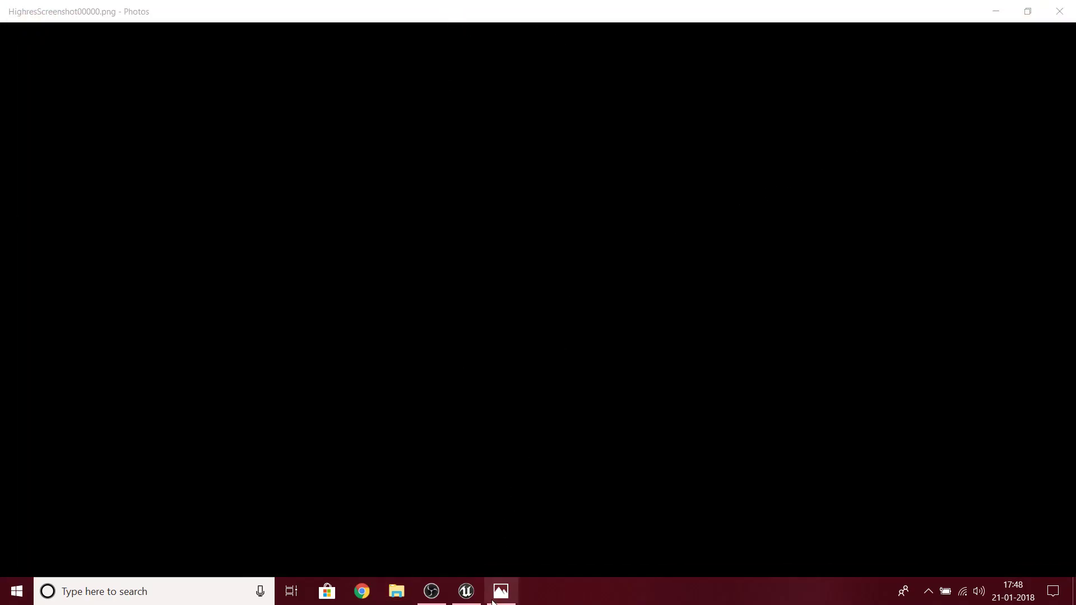
double_click(415, 20)
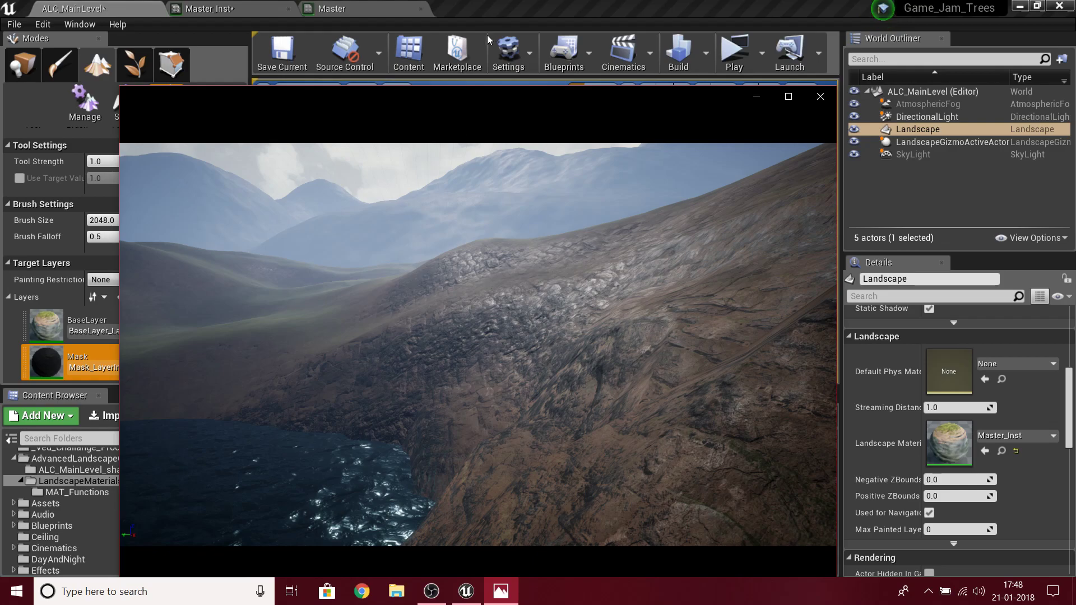
click(501, 591)
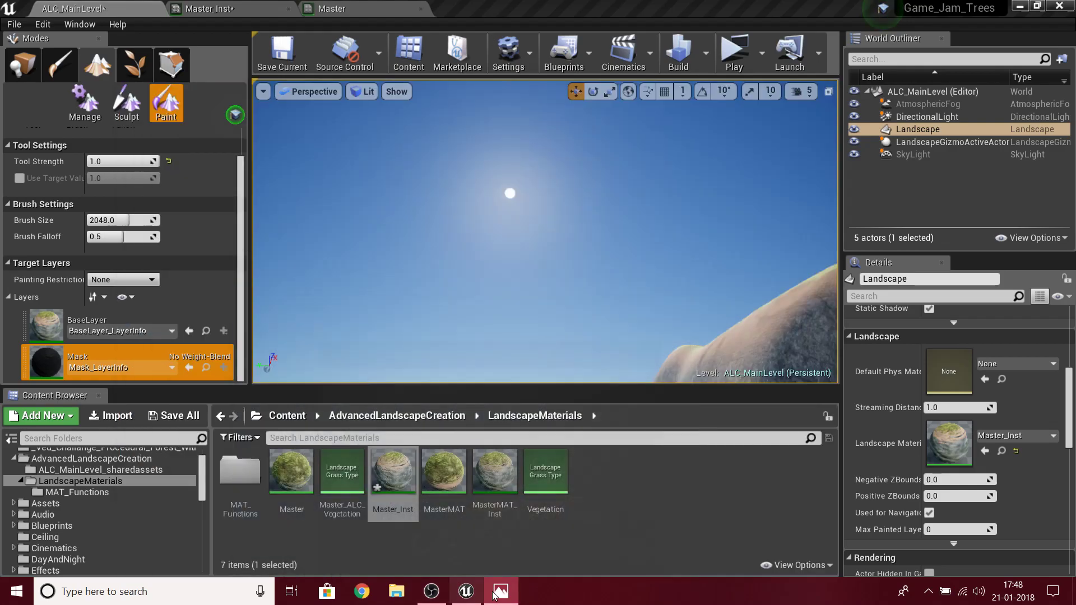
click(501, 592)
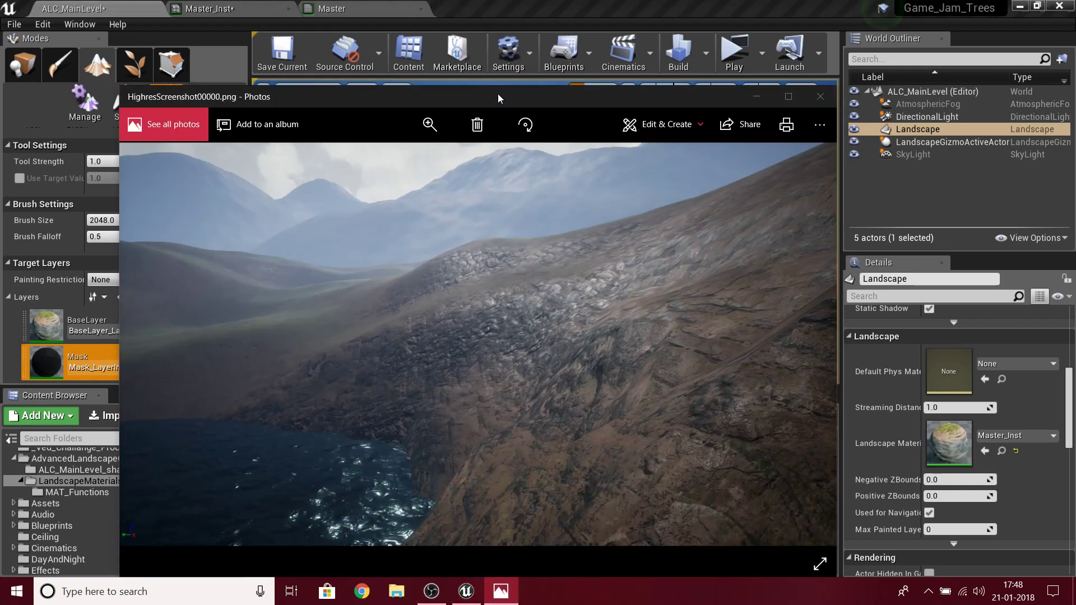
double_click(499, 100)
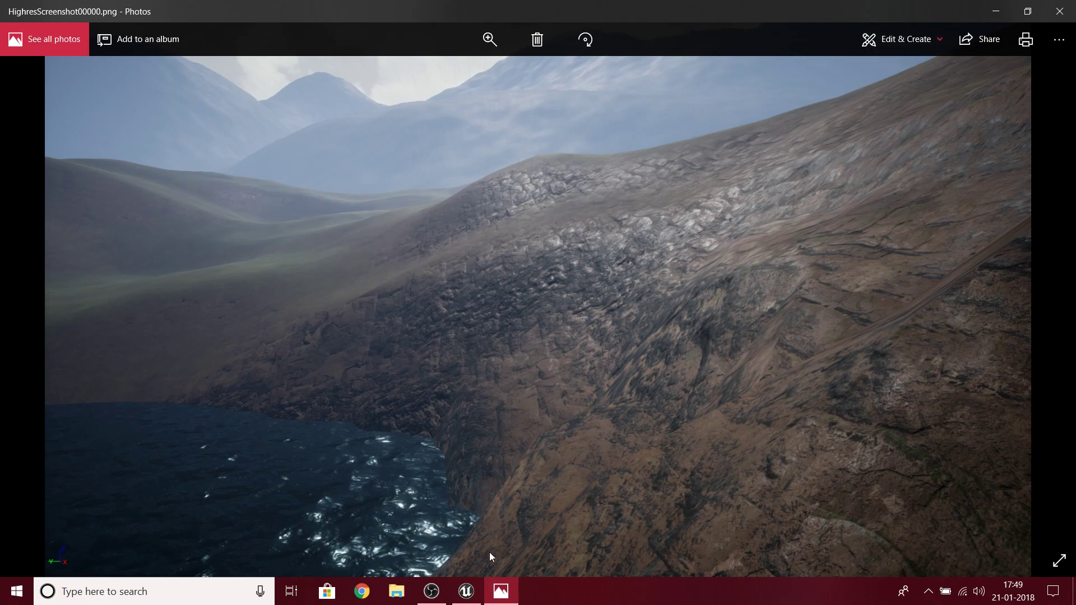
click(1071, 5)
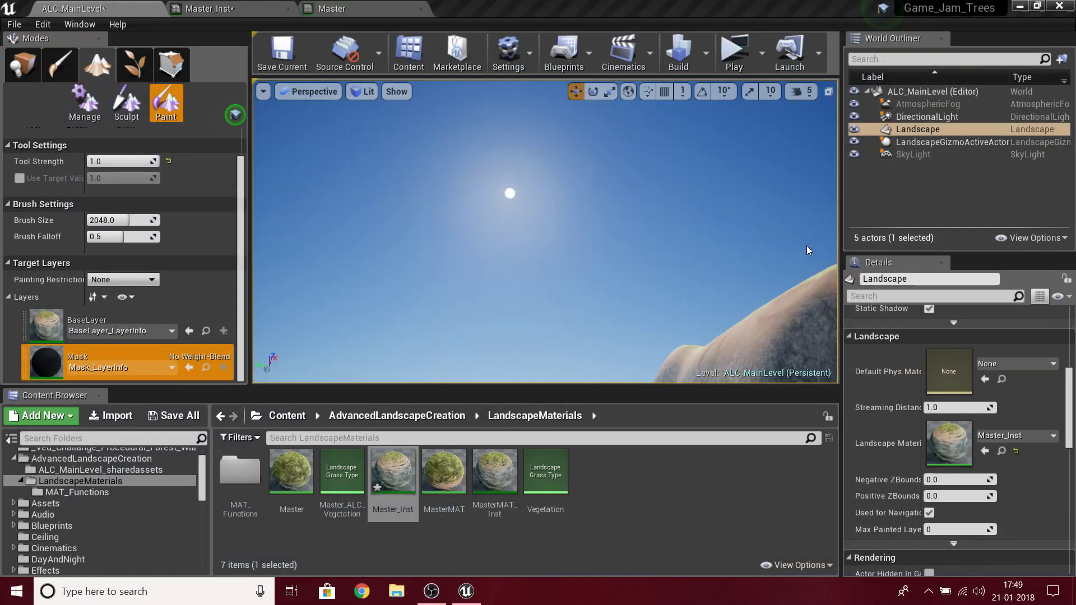
- Inspect the grass in ALC_MainLevel and enable the Foliage density override in Master_Inst, leaving Element3_Spec off
right_drag(605, 198, 515, 252)
right_drag(594, 216, 526, 241)
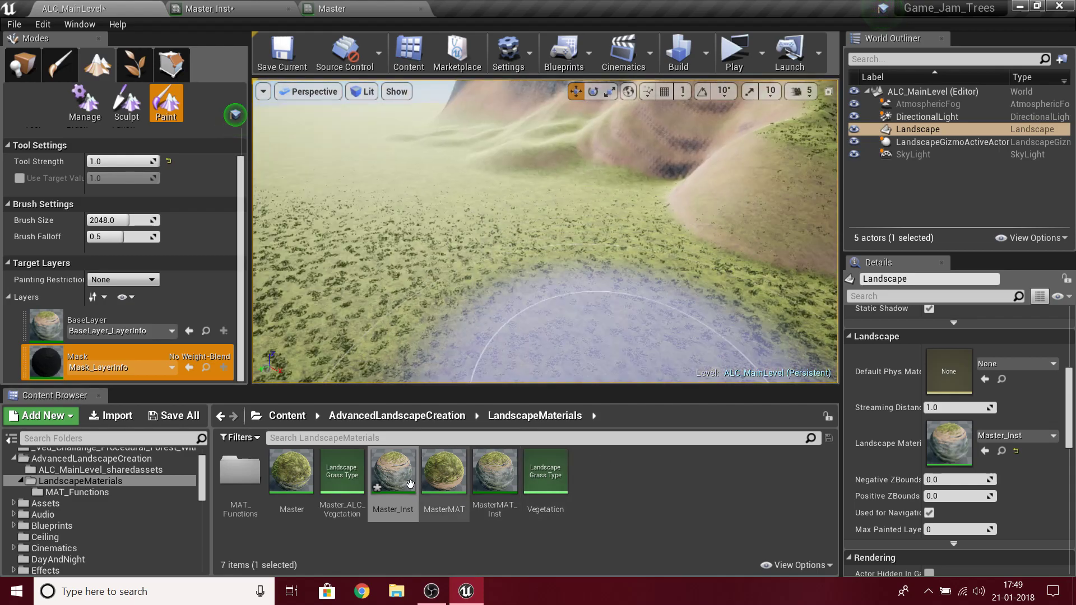
double_click(393, 473)
scroll(216, 300, down, 10)
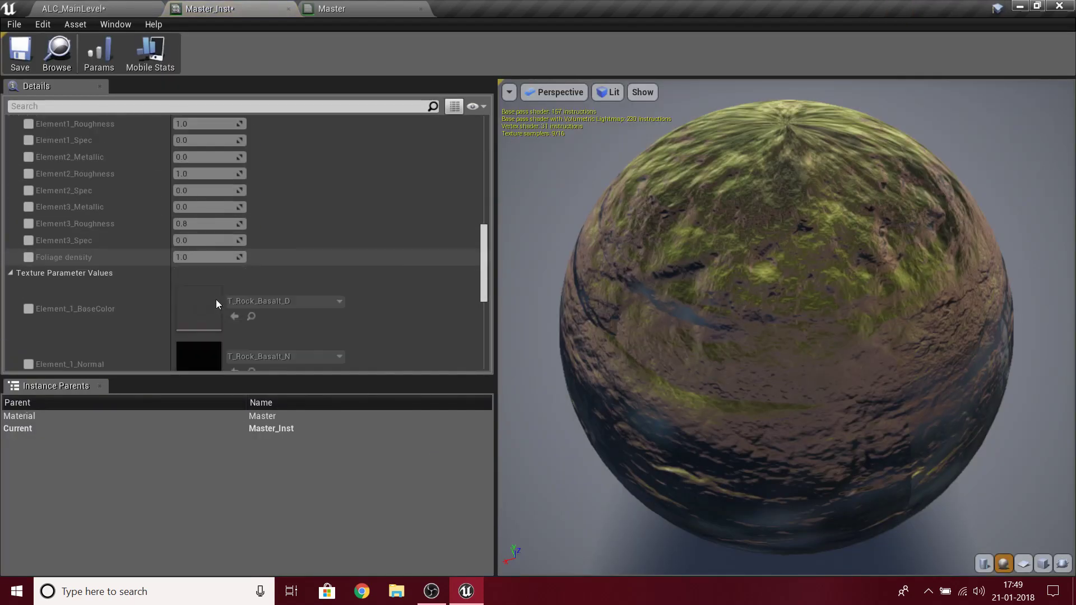
click(27, 259)
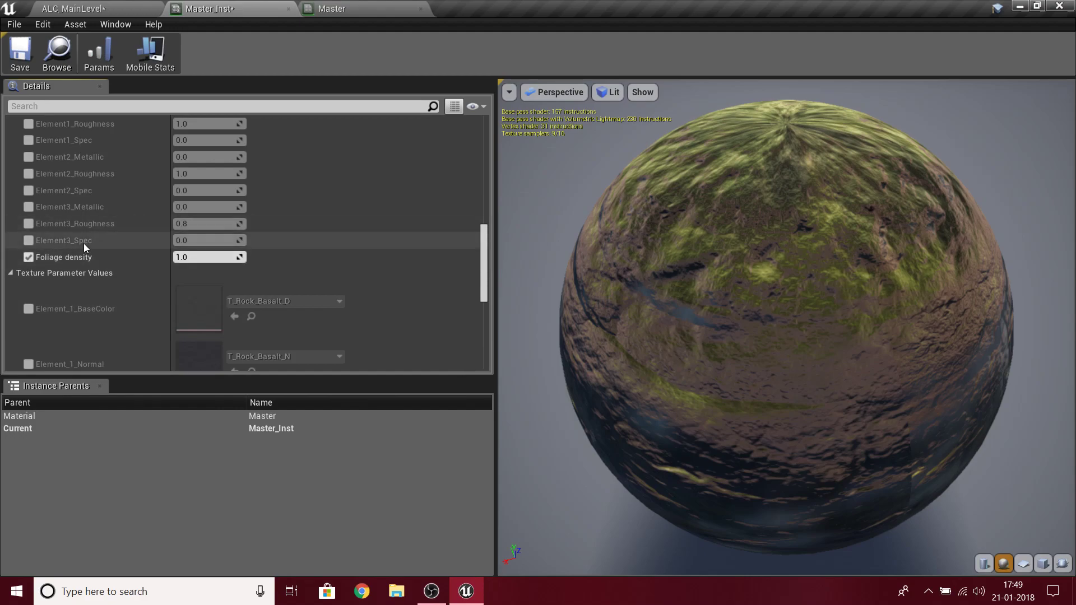
click(31, 240)
click(33, 240)
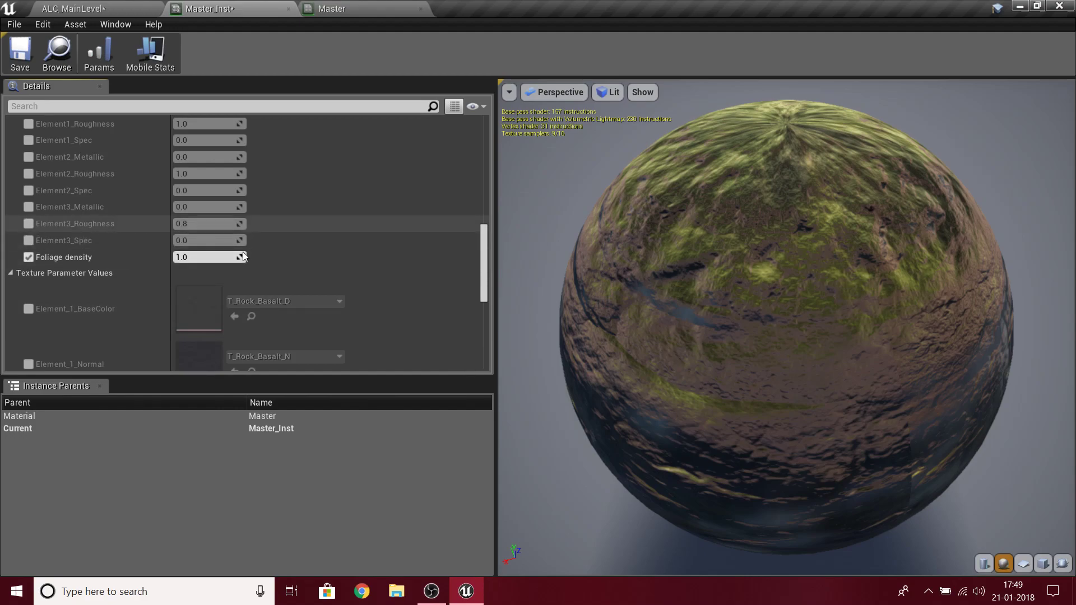
- Enable the Element_2_RoughnessMap override in Master_Inst and switch the parameter on
scroll(205, 235, down, 3)
scroll(110, 173, up, 4)
scroll(231, 283, up, 5)
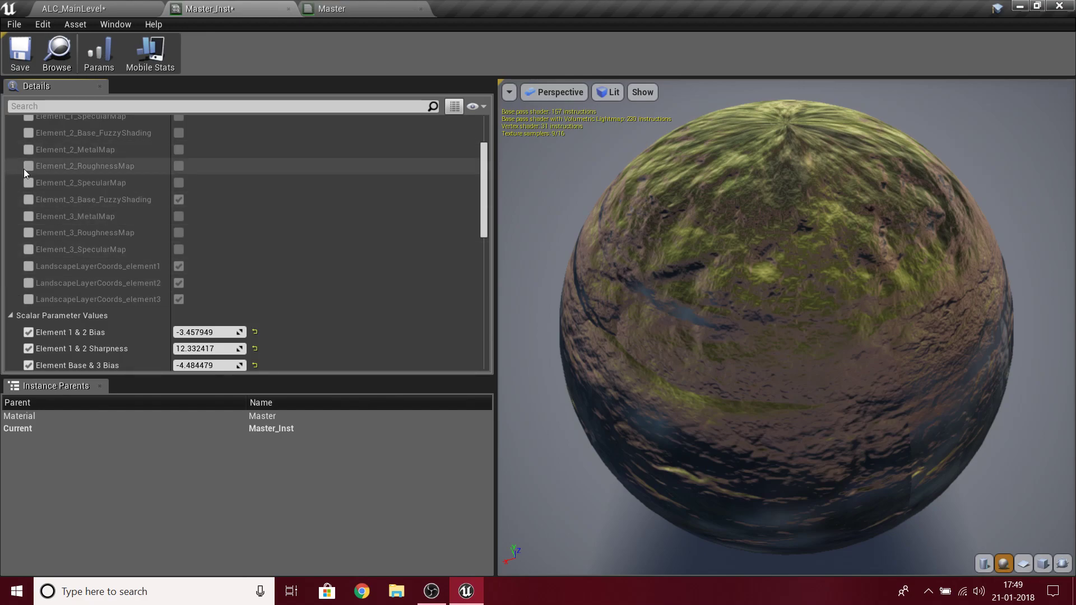
click(29, 167)
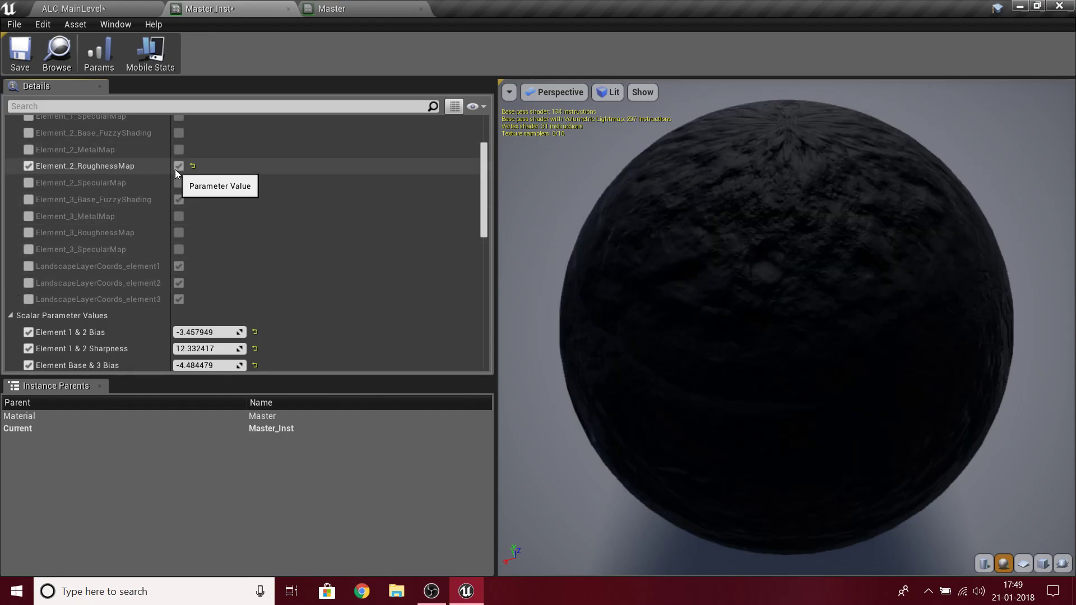
- Disable the Element_2_RoughnessMap override in Master_Inst and float the instance window beside the level viewport of ALC_MainLevel
click(28, 166)
scroll(159, 197, down, 5)
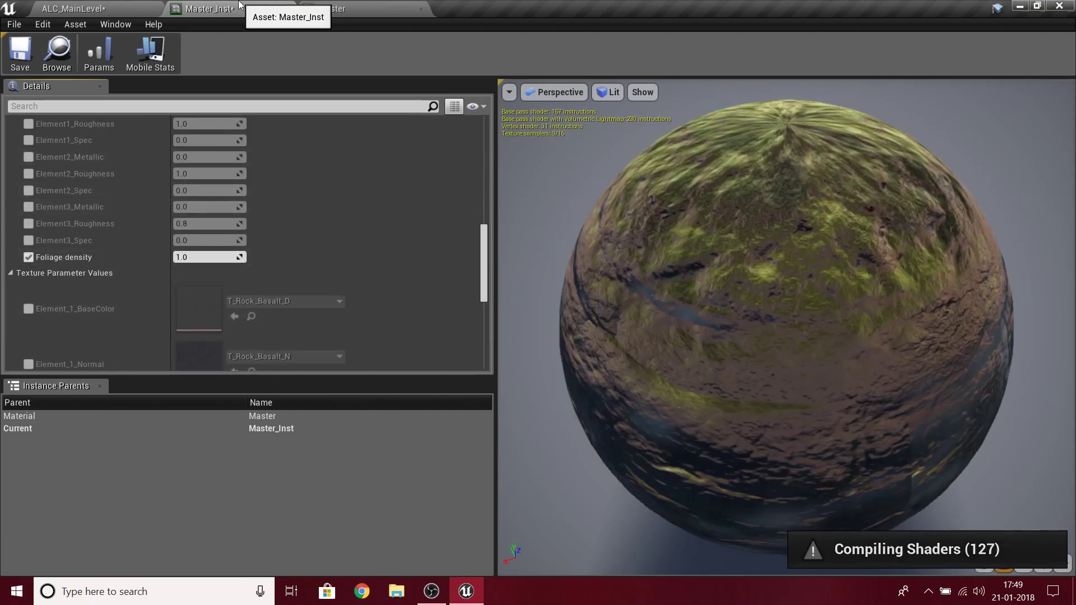
click(288, 9)
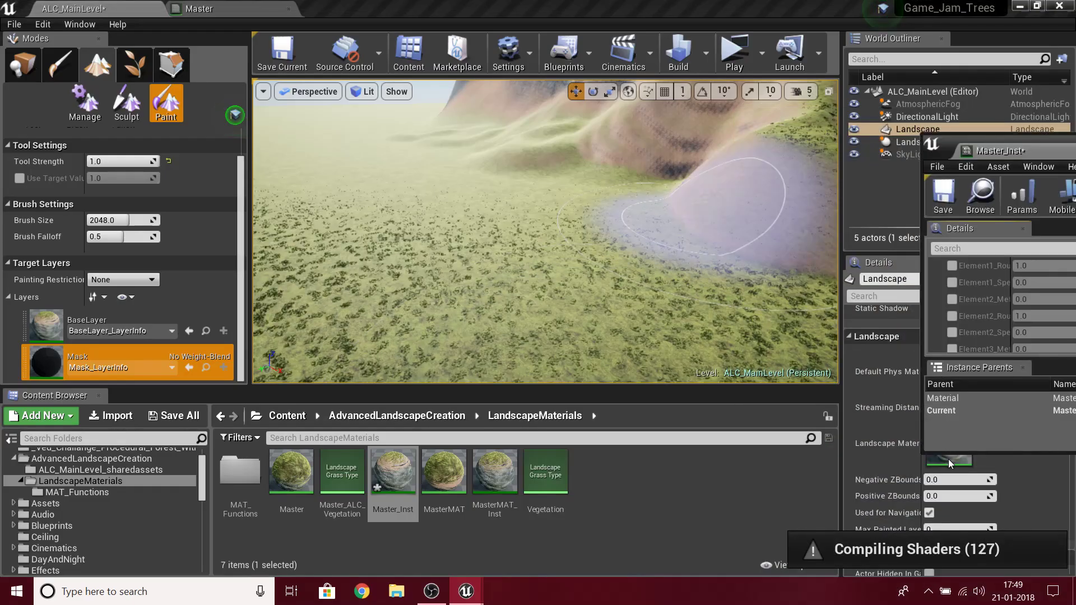
drag(951, 454, 951, 578)
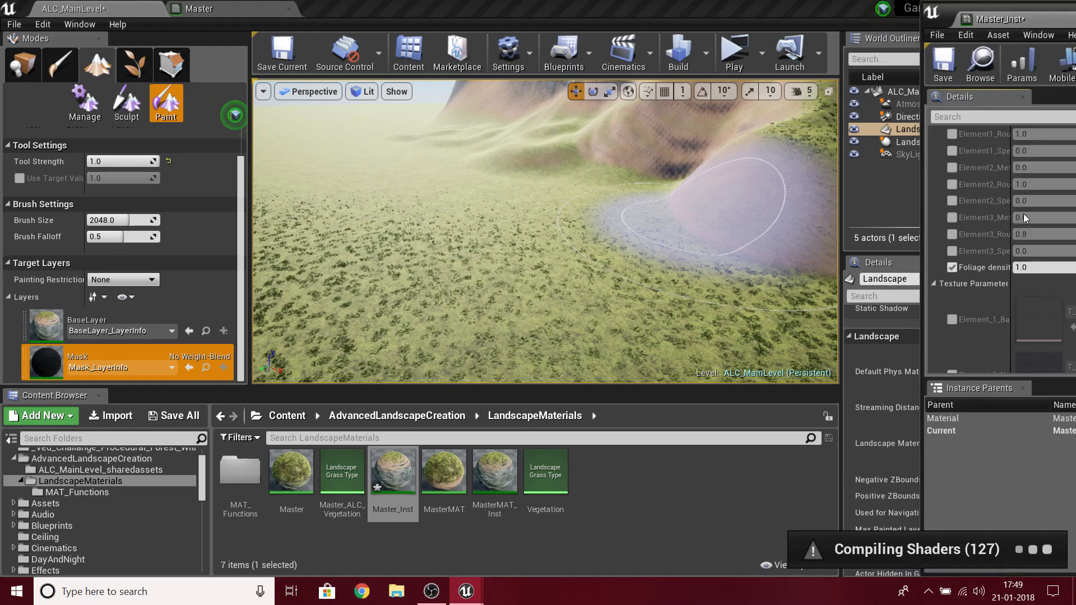
drag(1039, 17, 1075, 280)
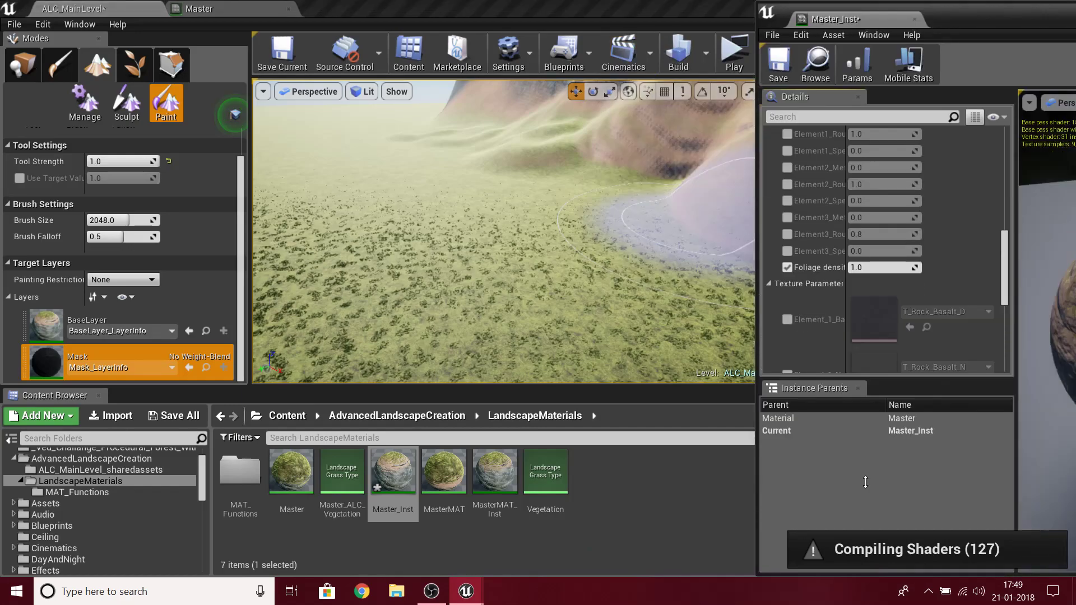
- Try raising Master_Inst's Foliage density to 6.730153 while checking the grass in the level, and reset the parameter to its default
key(w)
right_drag(540, 281, 518, 348)
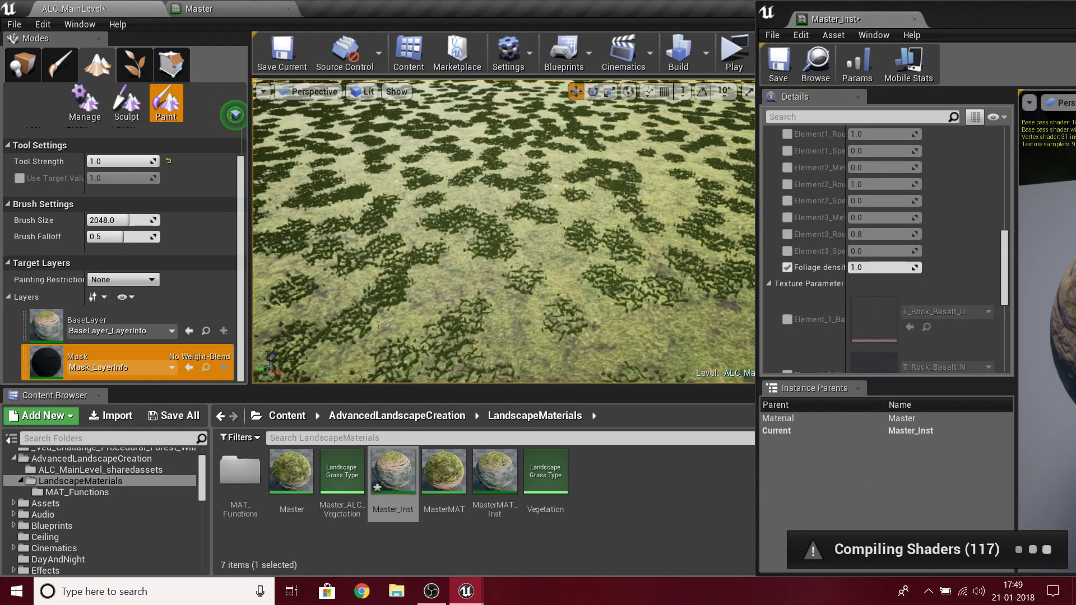
click(863, 268)
text(2)
key(Return)
right_drag(560, 224, 552, 179)
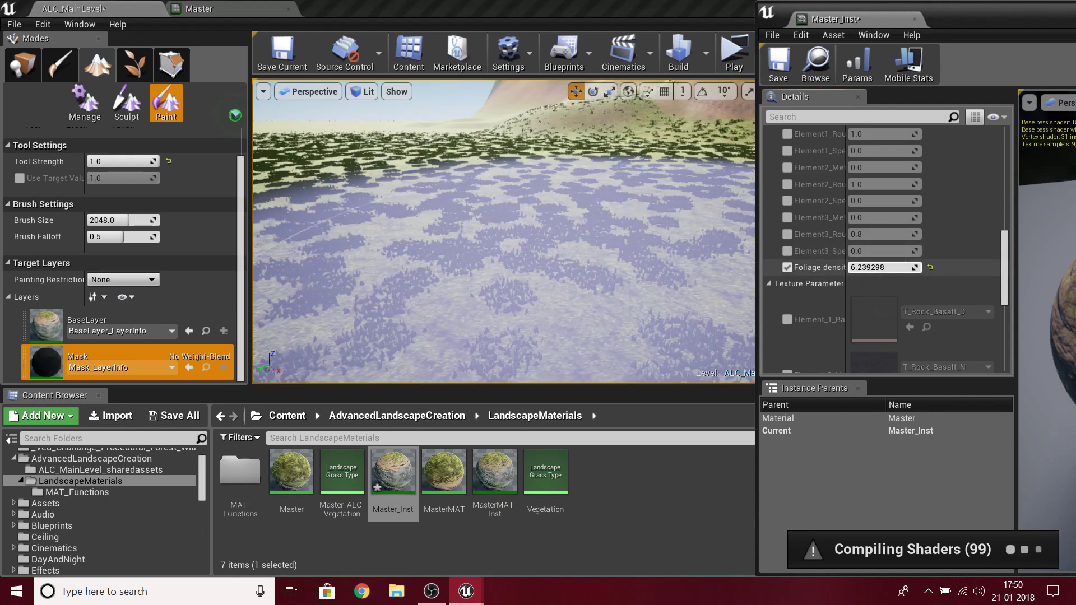
drag(880, 267, 824, 278)
mouse_move(627, 265)
right_down()
mouse_move(625, 240)
mouse_move(639, 336)
mouse_move(630, 246)
right_up()
key(s)
key(w)
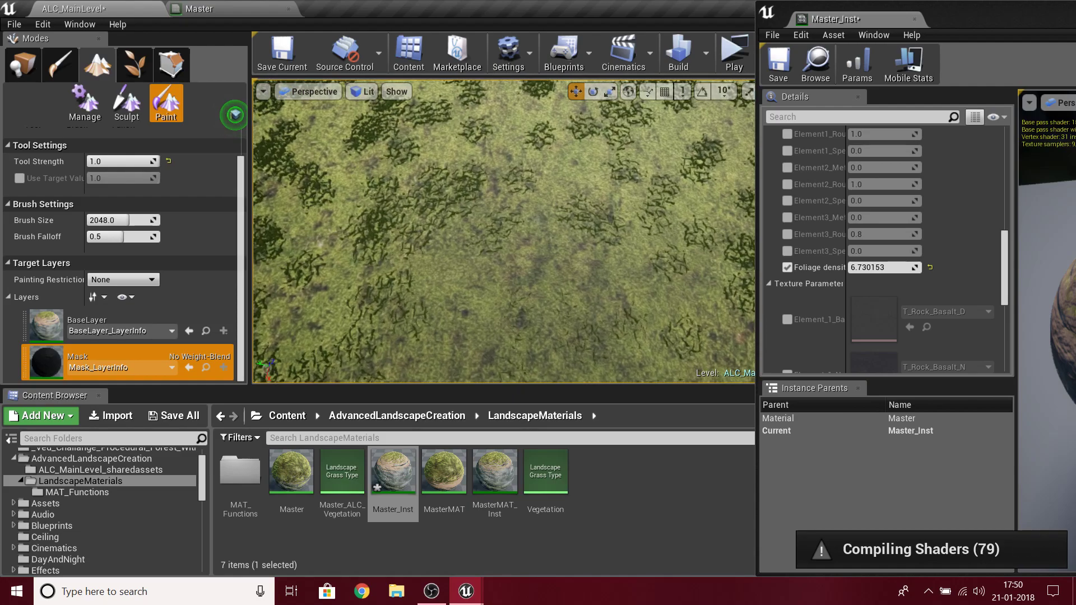
right_drag(504, 291, 504, 173)
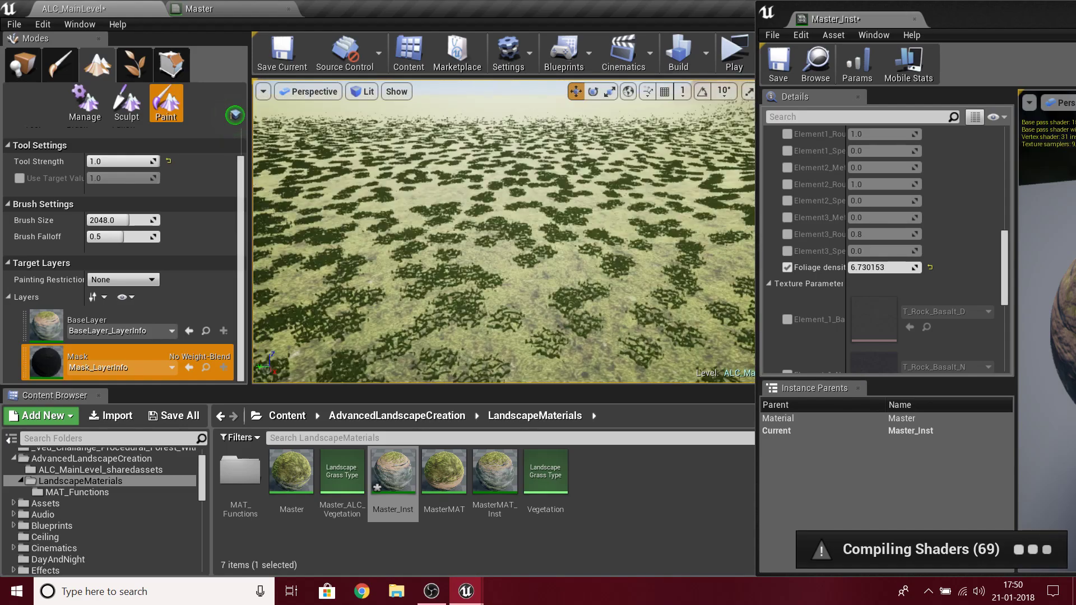
right_drag(505, 174, 499, 263)
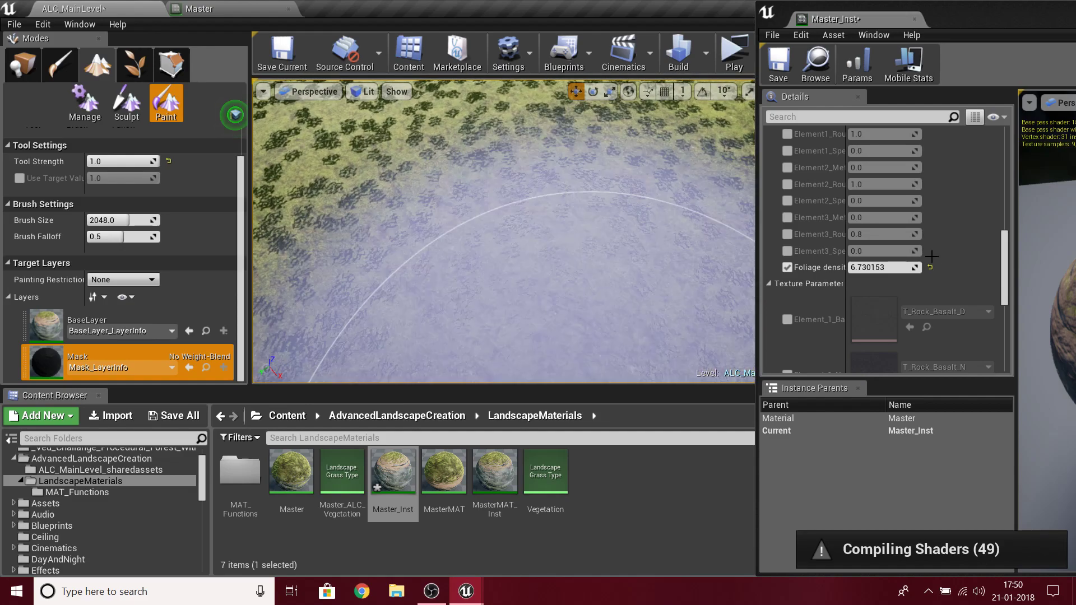
click(930, 268)
- Dock Master_Inst back among the editor tabs, open its parent Master and inspect the Foliage density nodes in the Procedural Generation group
drag(870, 21, 537, 8)
scroll(299, 304, down, 10)
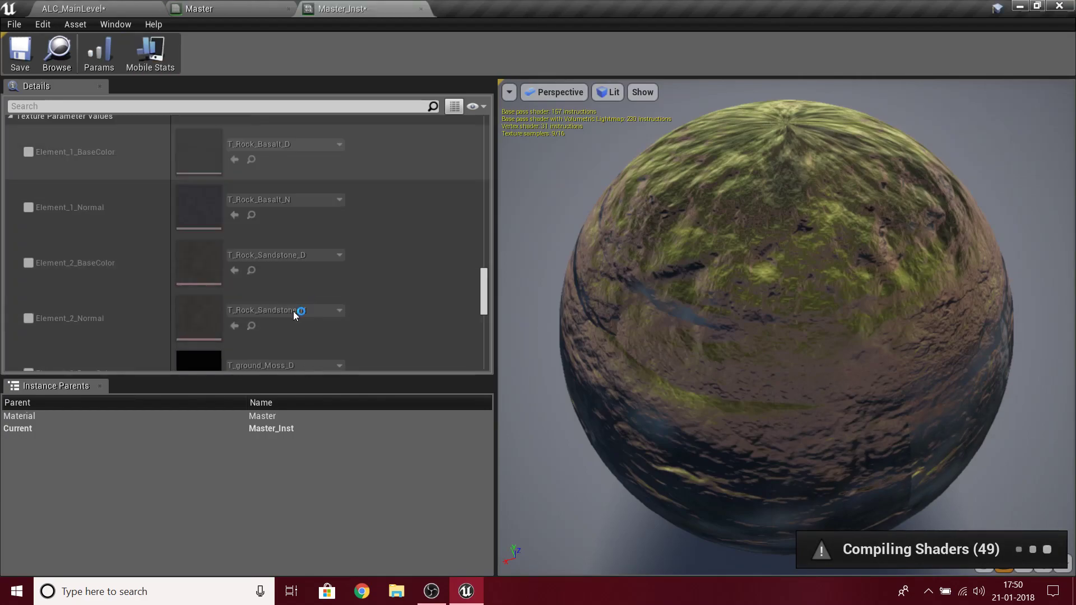
double_click(196, 339)
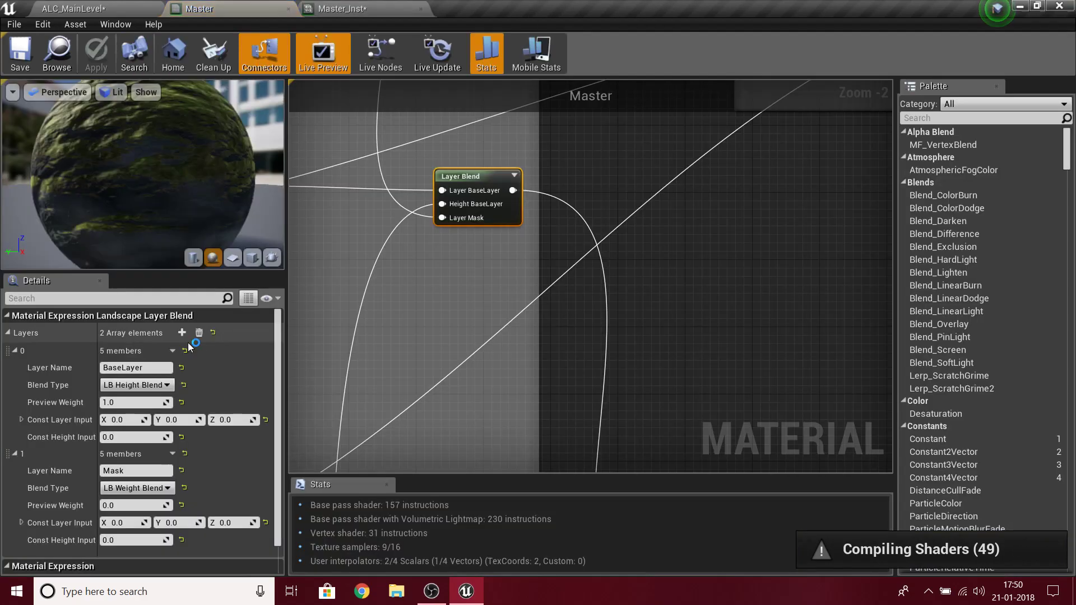
click(604, 366)
scroll(604, 367, up, 10)
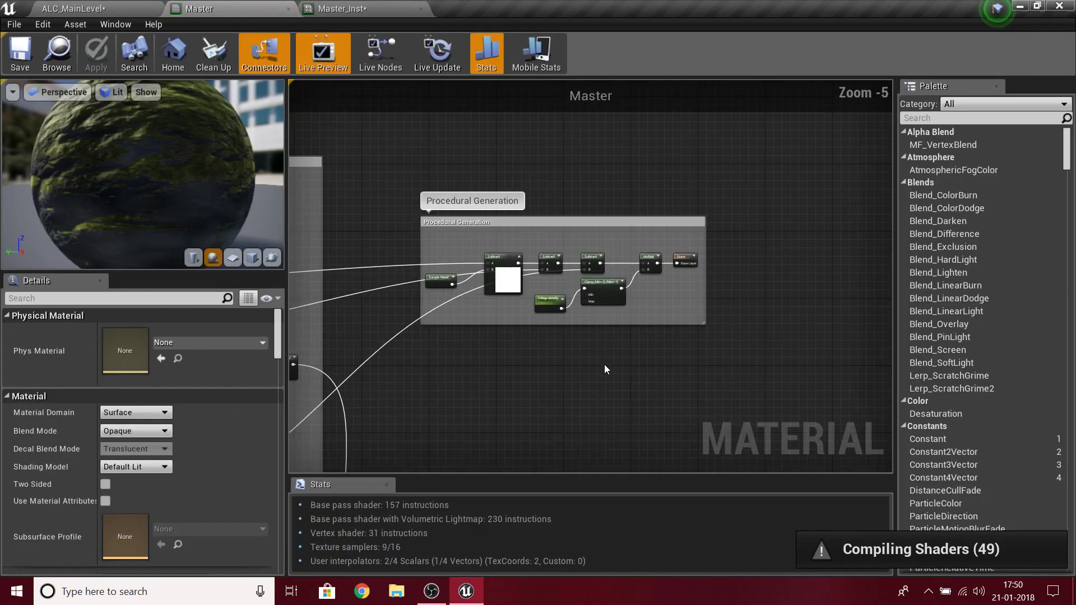
right_drag(668, 285, 623, 405)
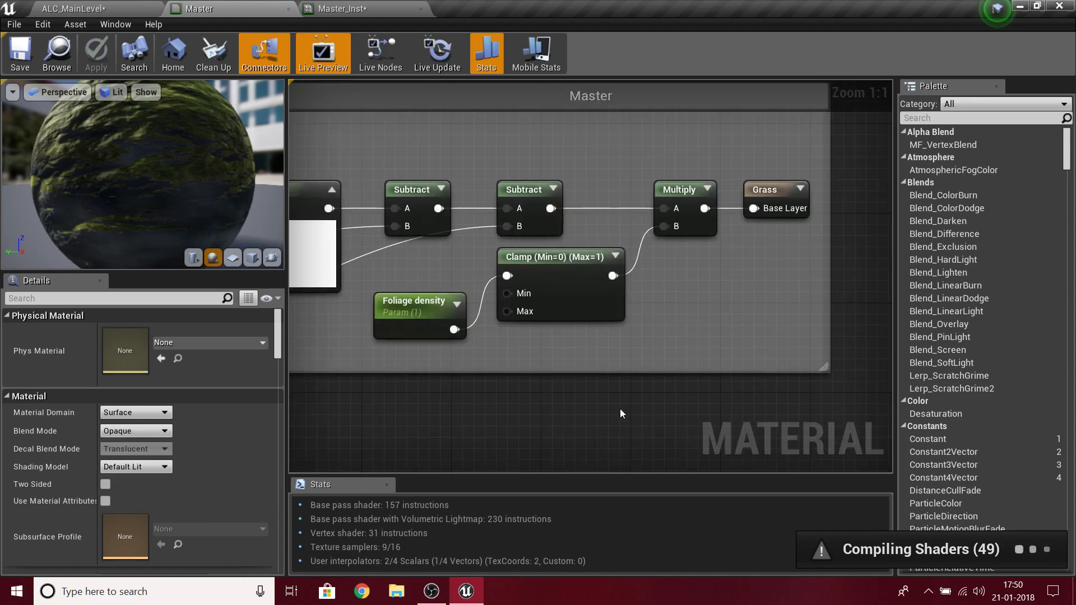
- Open MasterMAT from the LandscapeMaterials folder and SnowyMountain_Master from the UltimateLandscapeMaterial folder as reference materials
click(91, 6)
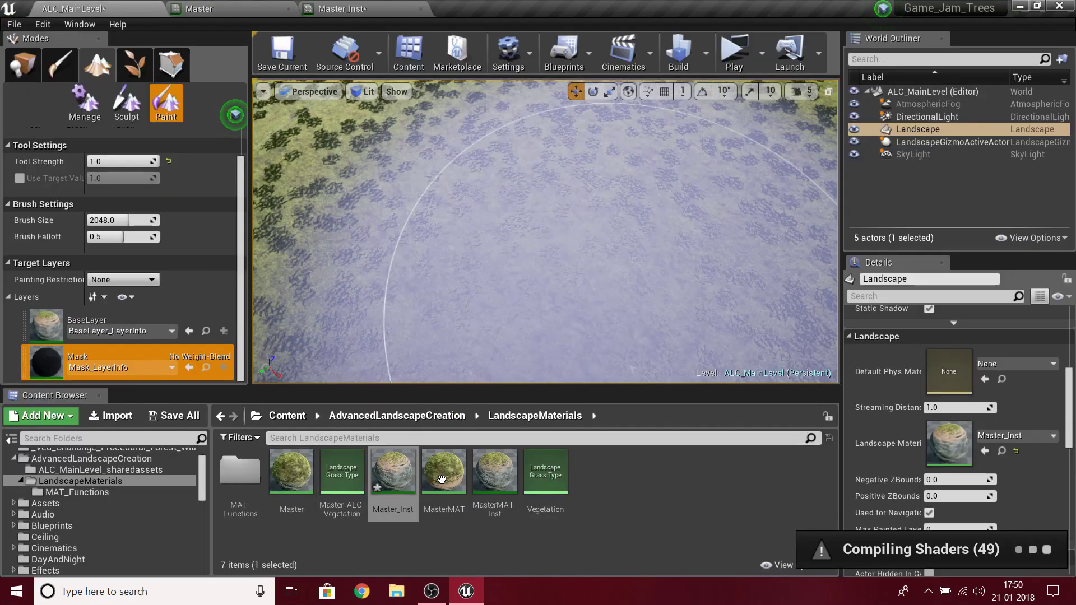
double_click(442, 480)
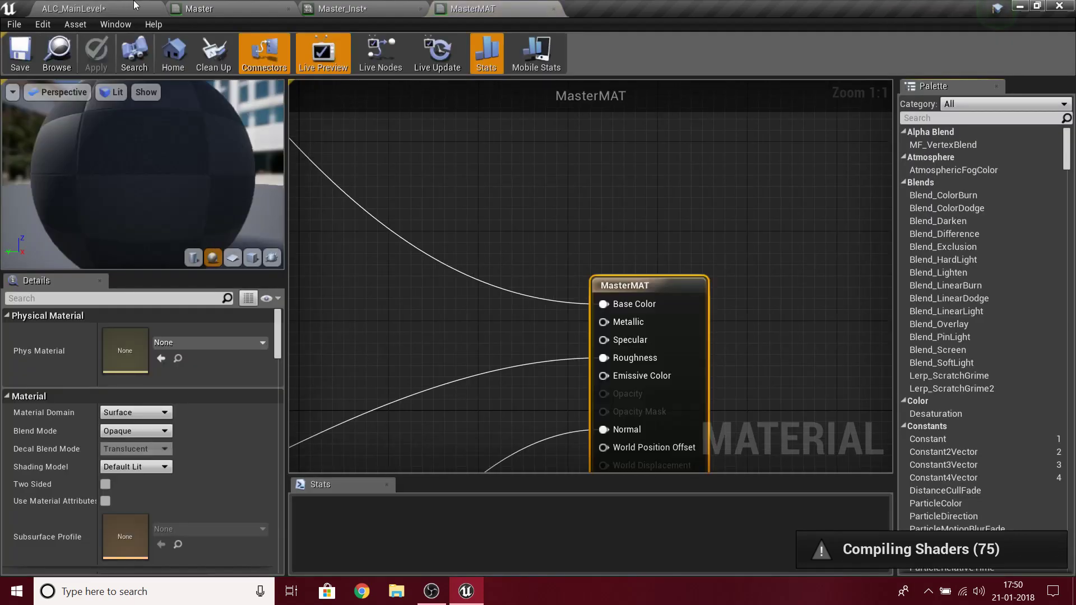
click(134, 6)
click(369, 414)
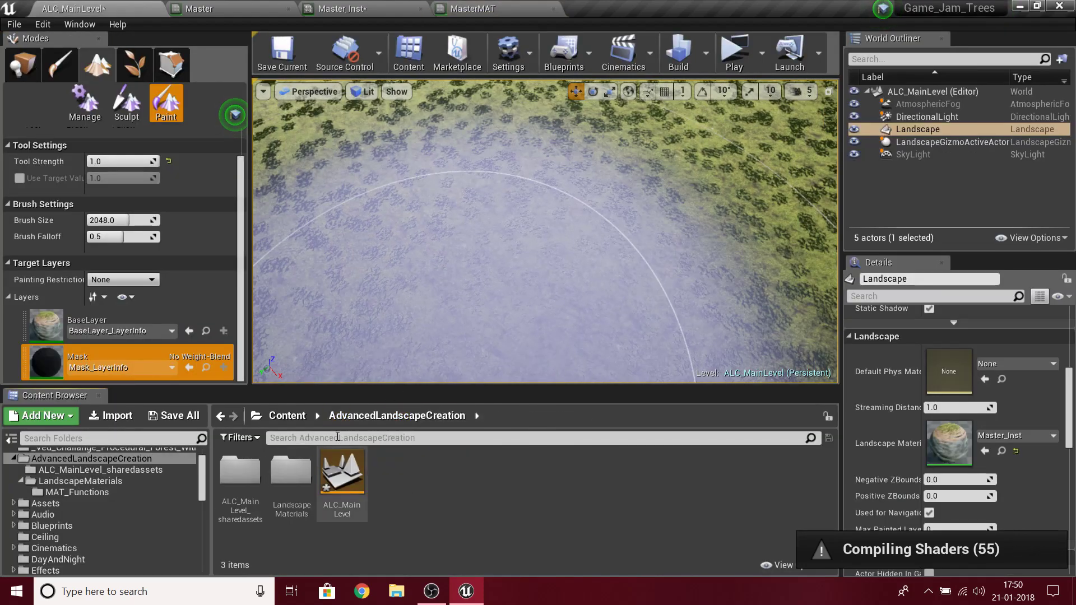
click(287, 415)
click(383, 487)
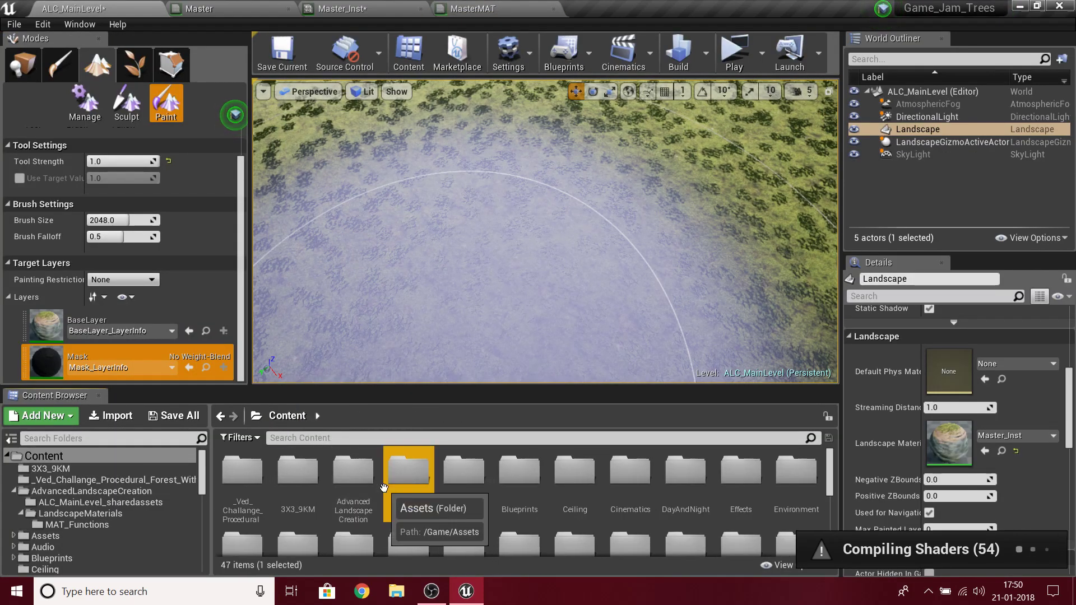
key(u)
key(l)
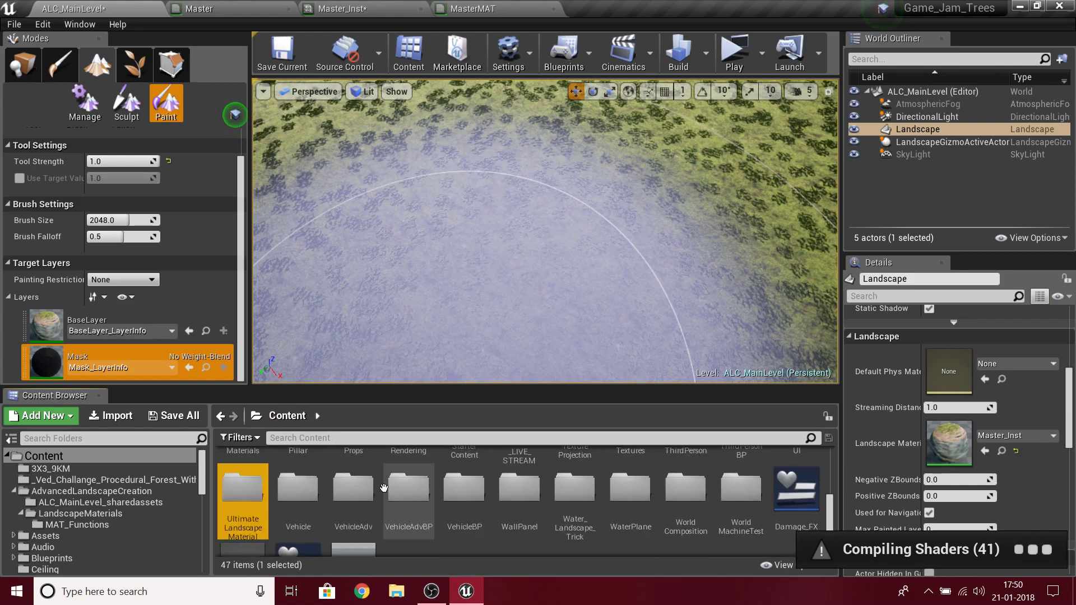
key(Return)
click(692, 505)
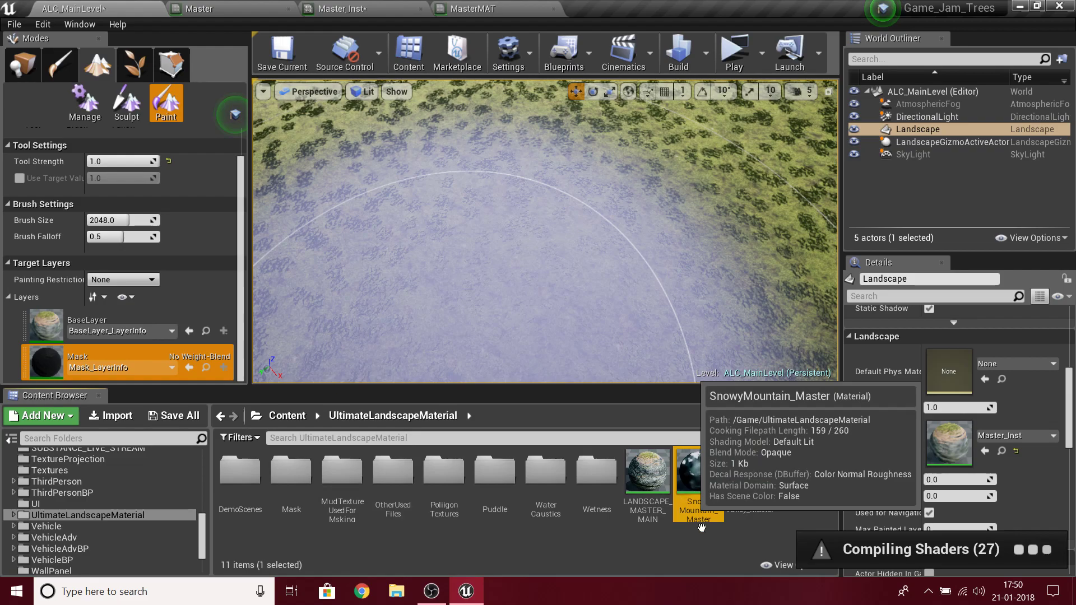
double_click(700, 526)
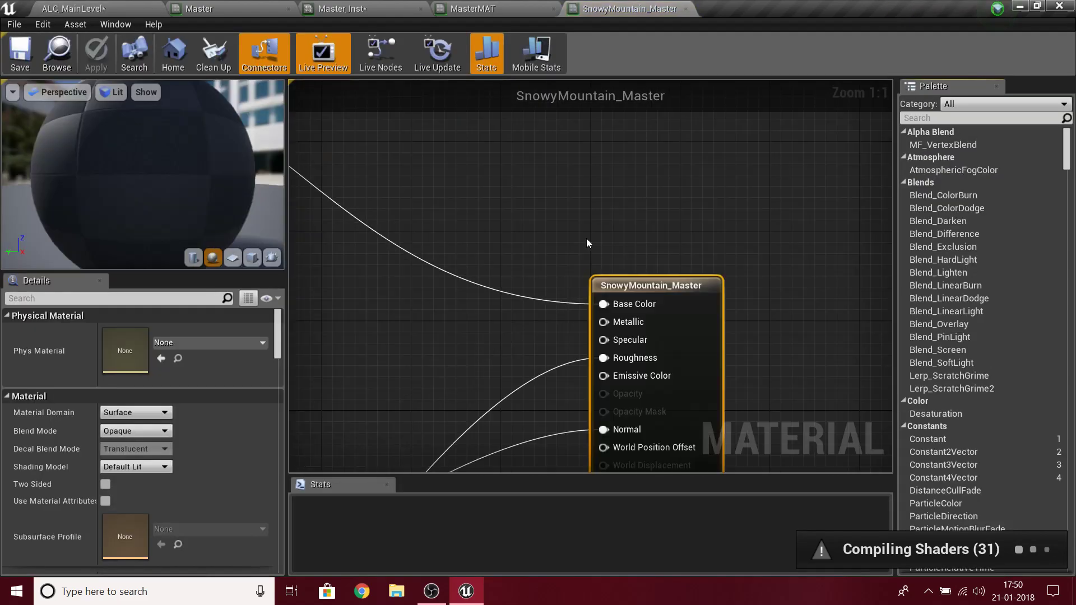
- Examine how Foliage Density, Multiply and Clamp are wired in the Density Modifier group of SnowyMountain_Master
scroll(586, 237, down, 7)
right_drag(586, 238, 891, 82)
scroll(853, 258, up, 3)
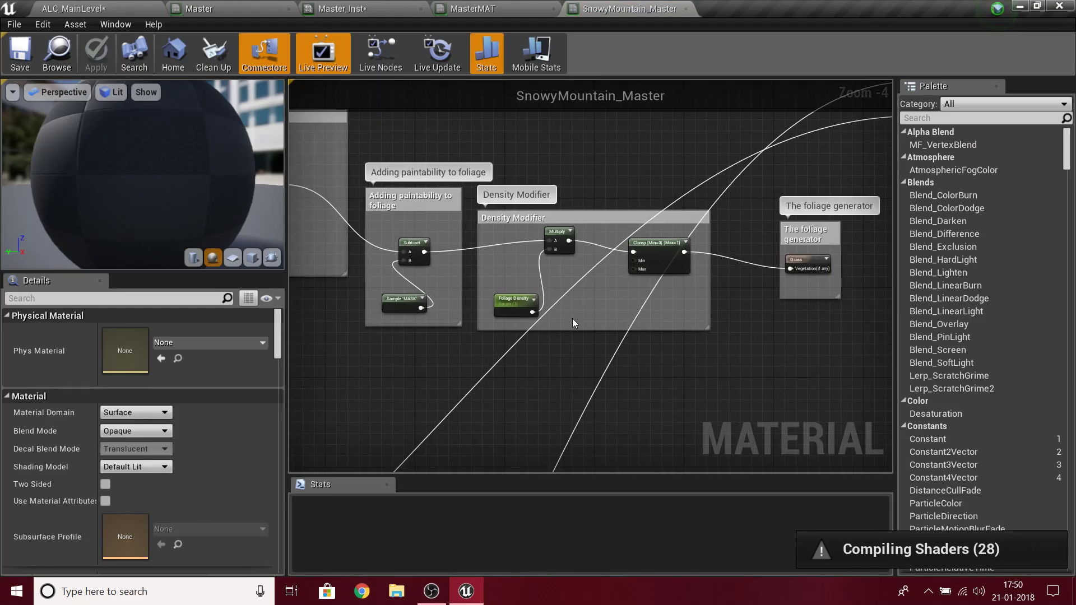
scroll(572, 320, up, 4)
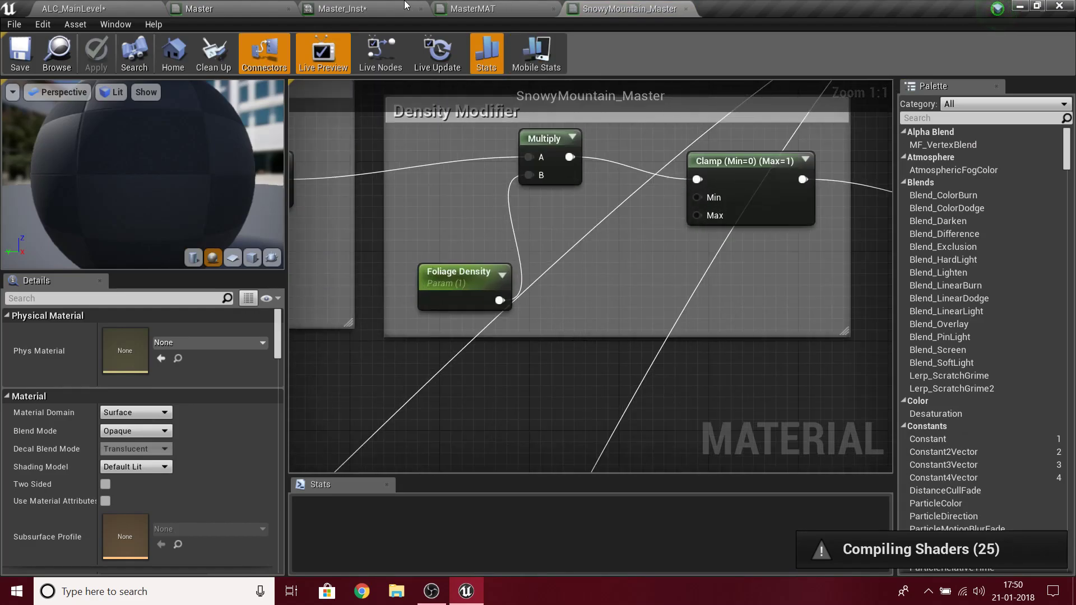
- Look over the Procedural Generation group in MasterMAT and check Master_Inst for comparison
click(459, 8)
scroll(539, 203, down, 5)
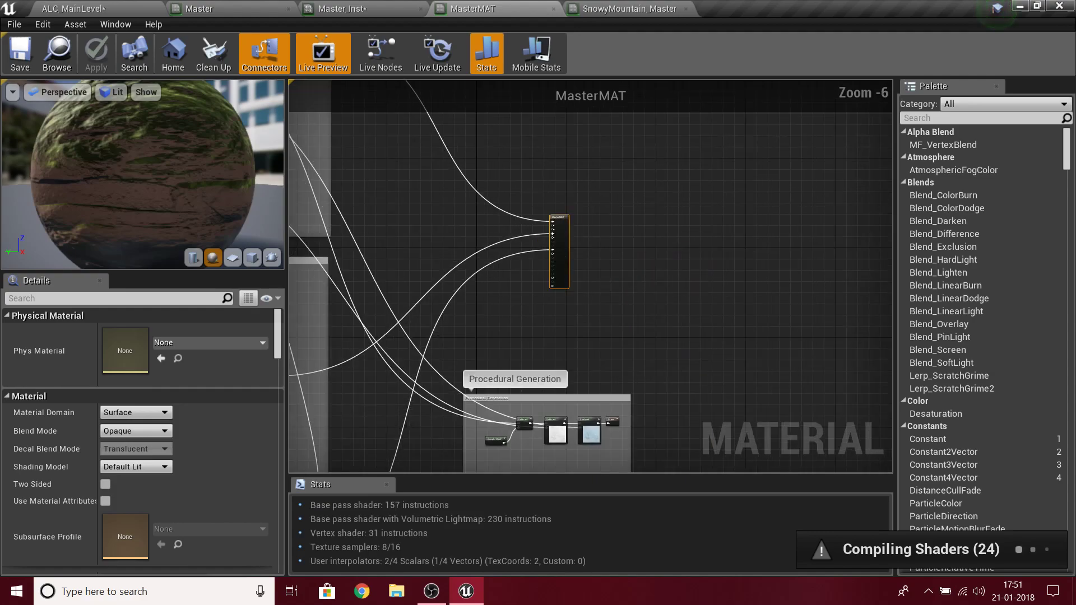
right_drag(500, 228, 828, 289)
right_drag(562, 84, 603, 287)
click(374, 7)
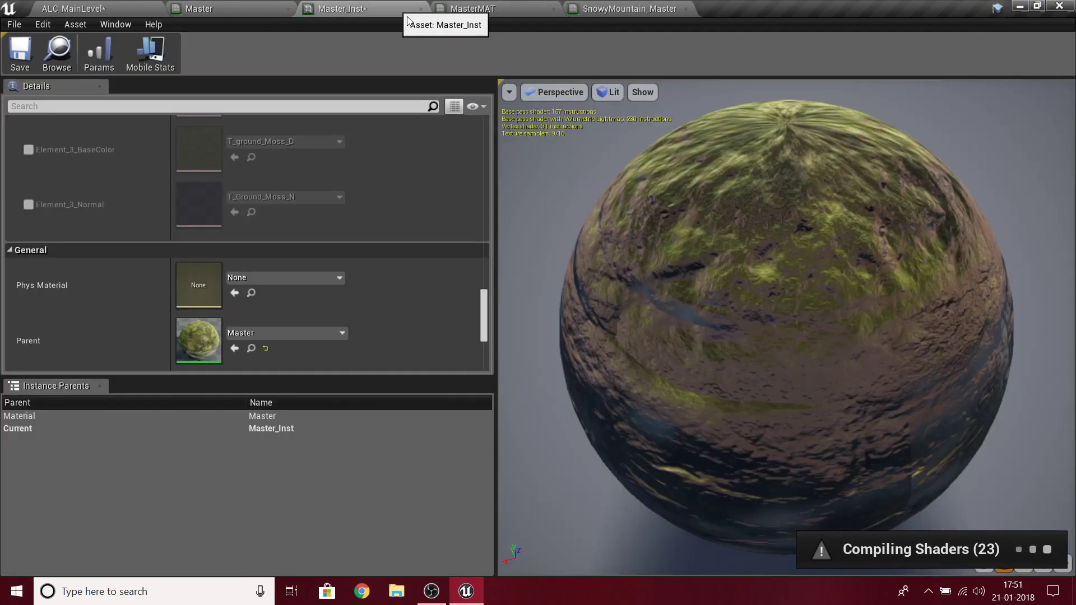
- In the Master graph, widen the Procedural Generation comment box and move the Grass output node farther away from Multiply
click(236, 9)
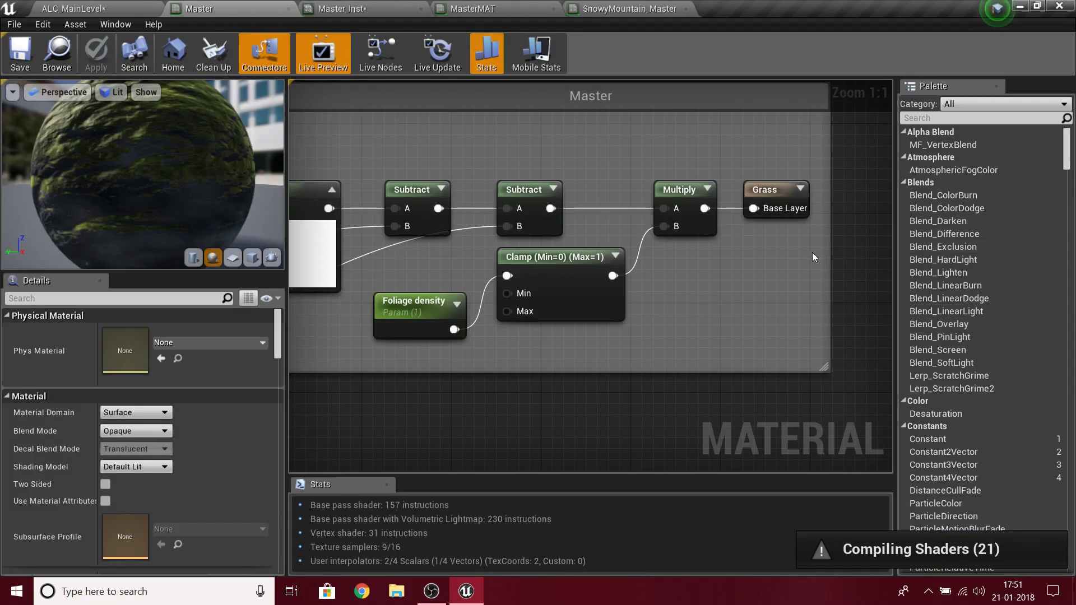
right_drag(818, 252, 556, 310)
drag(842, 312, 842, 312)
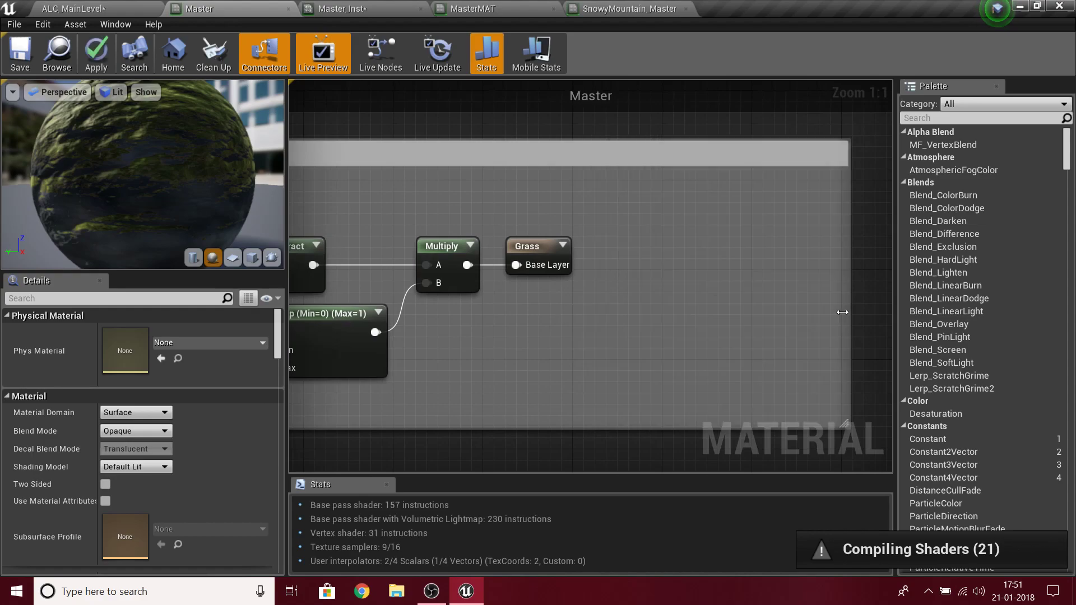
drag(517, 247, 807, 247)
- Delete the Clamp after Foliage density, connect Foliage density directly to Multiply's B input, and move the parameter node closer to Multiply
right_drag(292, 371, 510, 392)
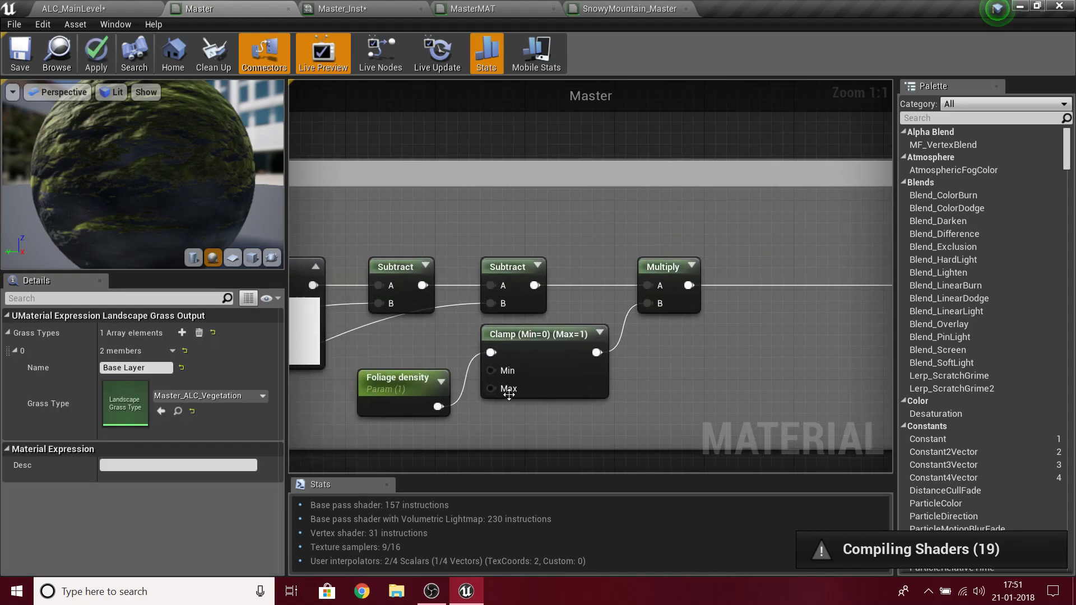
click(443, 408)
drag(438, 407, 393, 462)
click(562, 372)
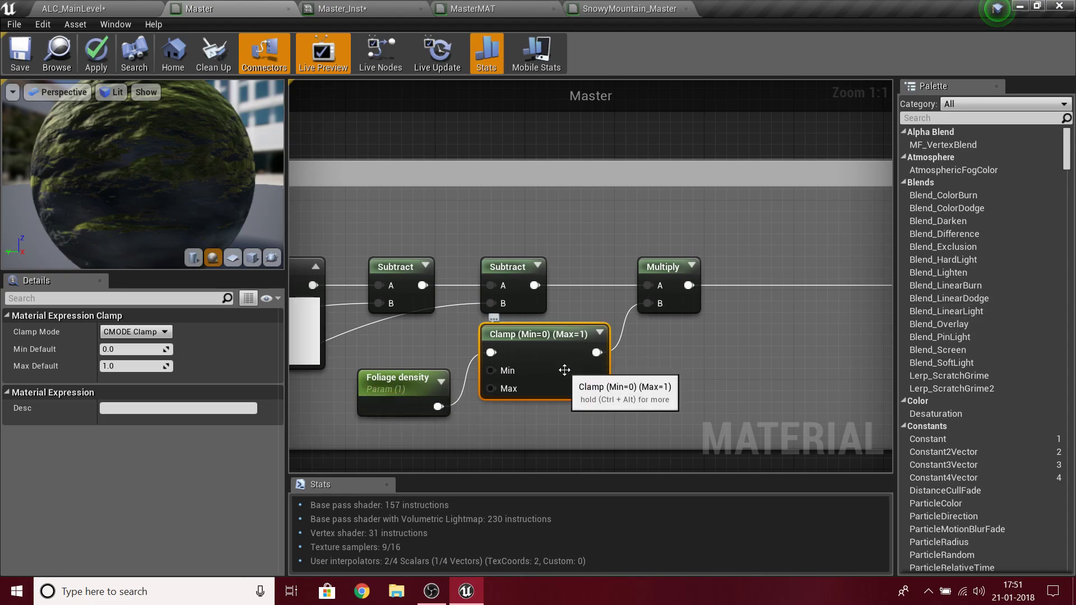
drag(565, 370, 598, 381)
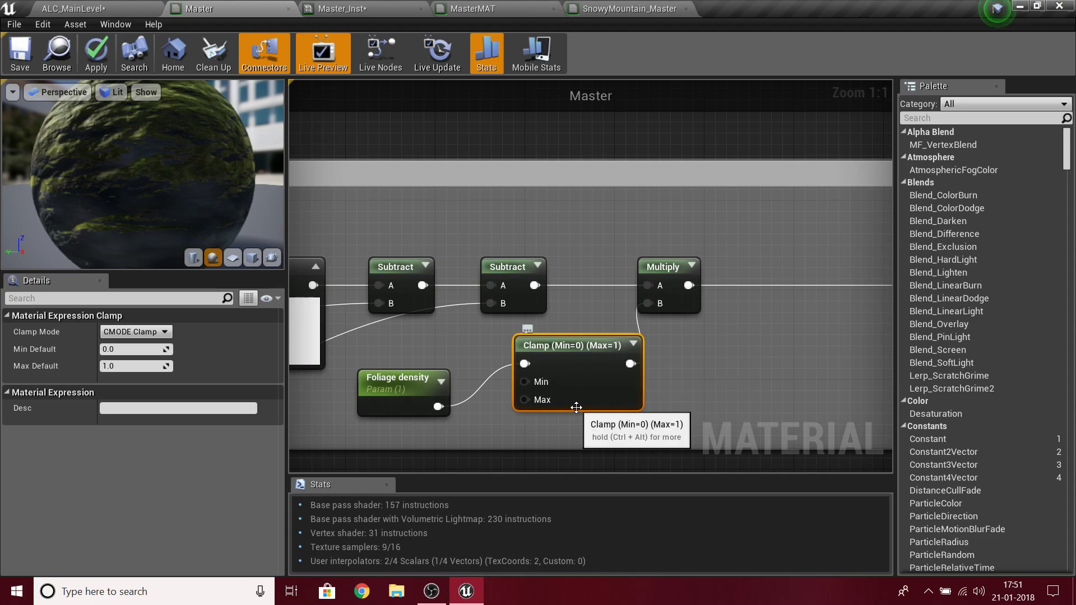
key(Delete)
drag(437, 407, 647, 303)
right_drag(696, 367, 721, 362)
drag(420, 373, 586, 347)
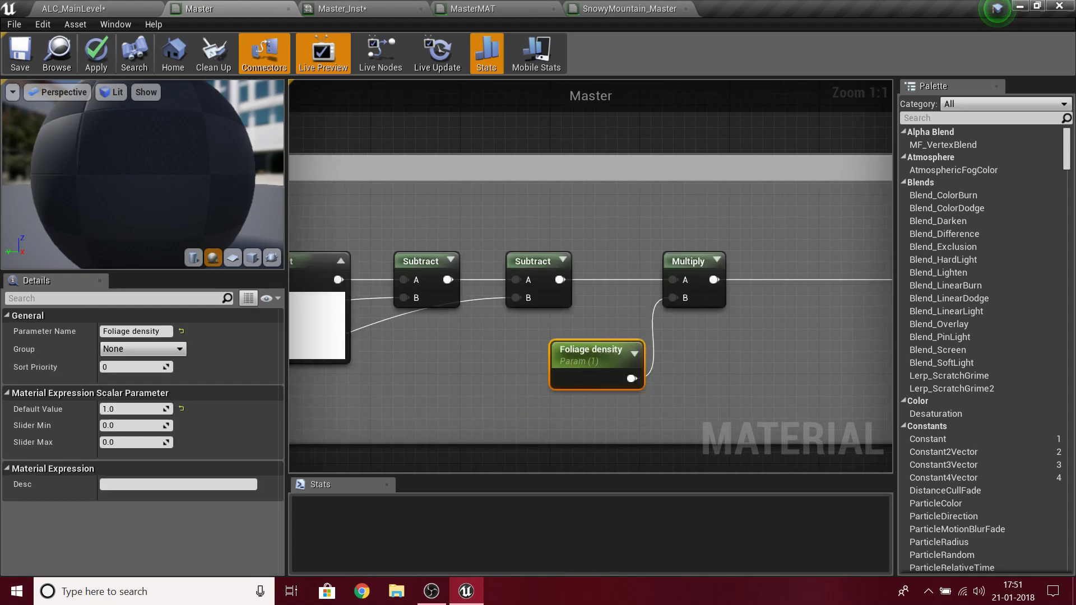
- Insert a Clamp node (Min=0, Max=1) between Multiply and Grass's Base Layer input, position it on the wire, and apply the material
right_drag(698, 230, 609, 257)
right_drag(775, 361, 592, 352)
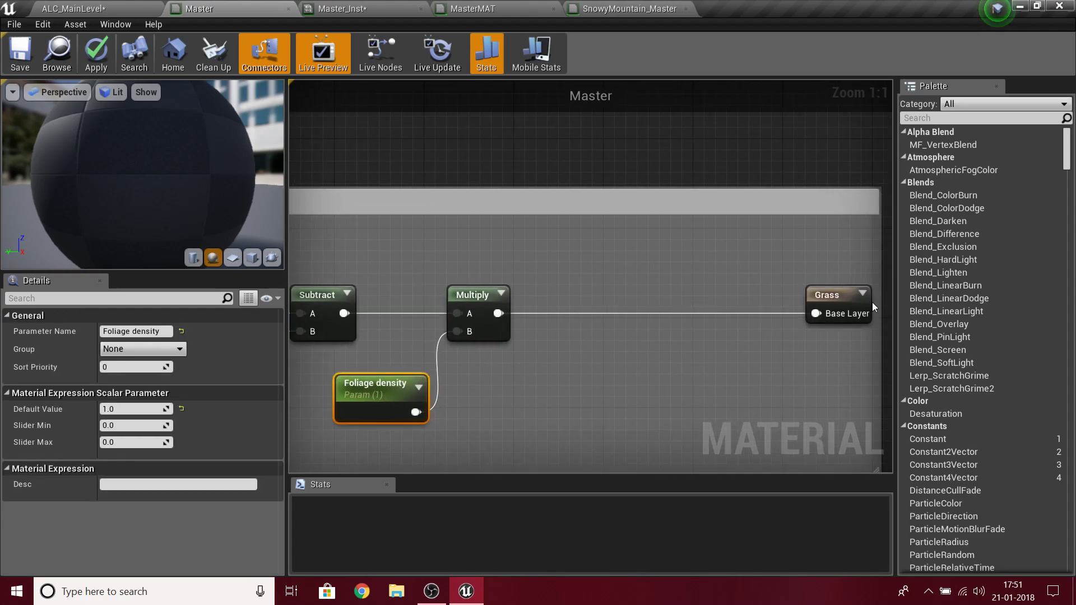
drag(818, 320, 710, 332)
text(clampo)
key(Escape)
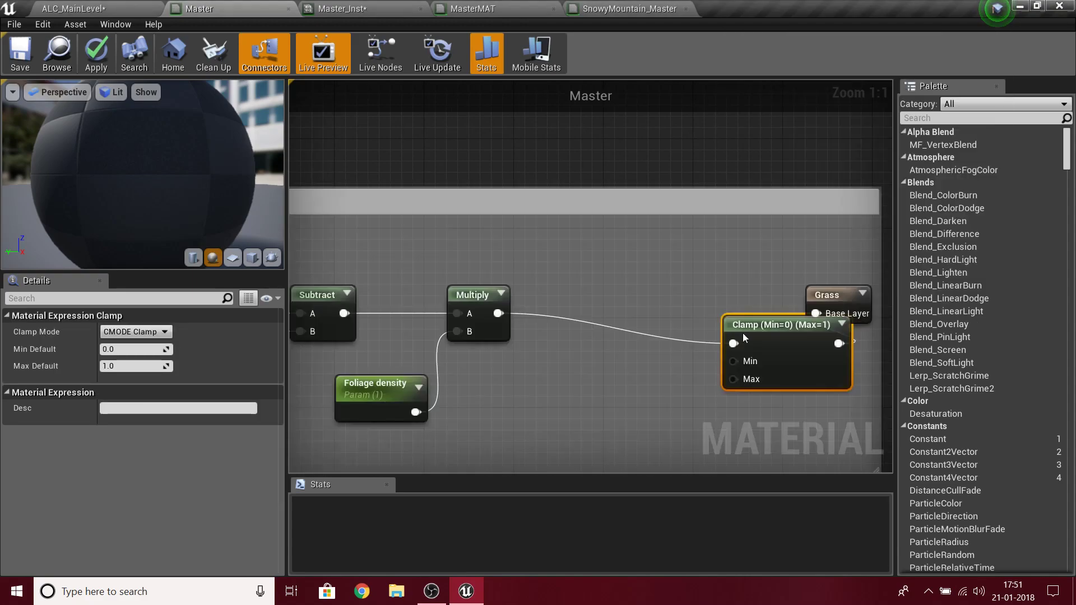
drag(742, 333, 644, 301)
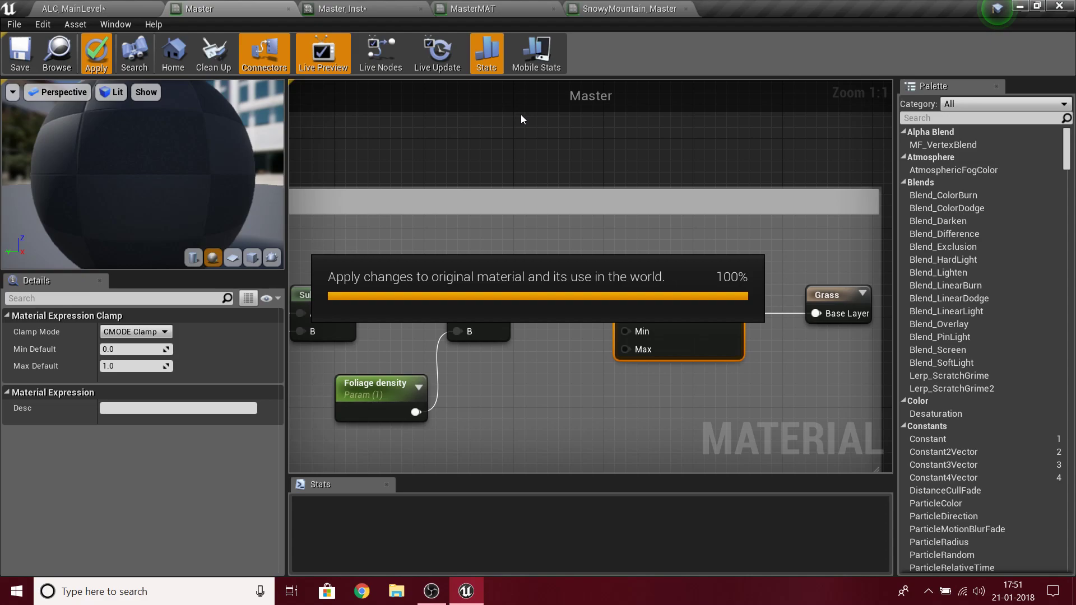
- Bring up the Foliage density parameter in Master_Inst and move the instance's tab ahead of Master
drag(380, 1, 256, 6)
scroll(261, 281, up, 10)
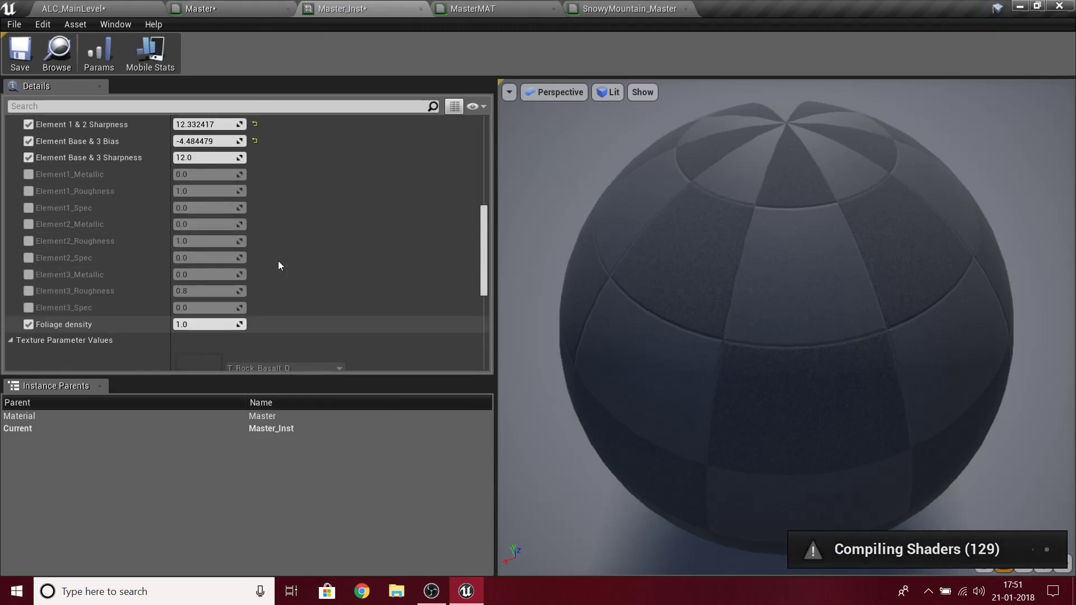
scroll(278, 265, down, 1)
drag(339, 8, 207, 5)
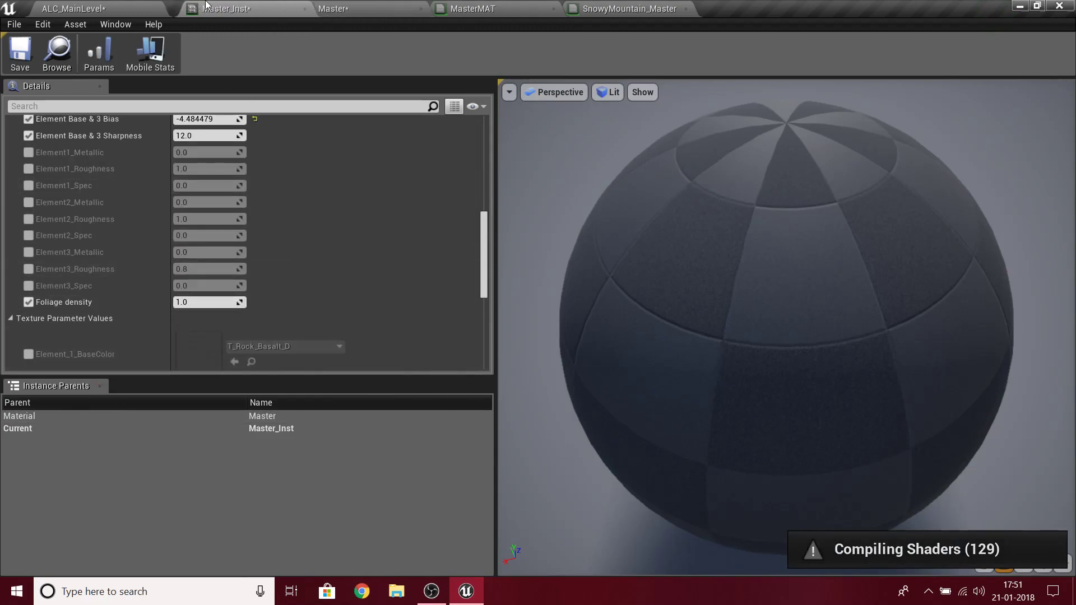
- Save all modified content: the ALC_MainLevel level, the Master material and Master_Inst
click(76, 9)
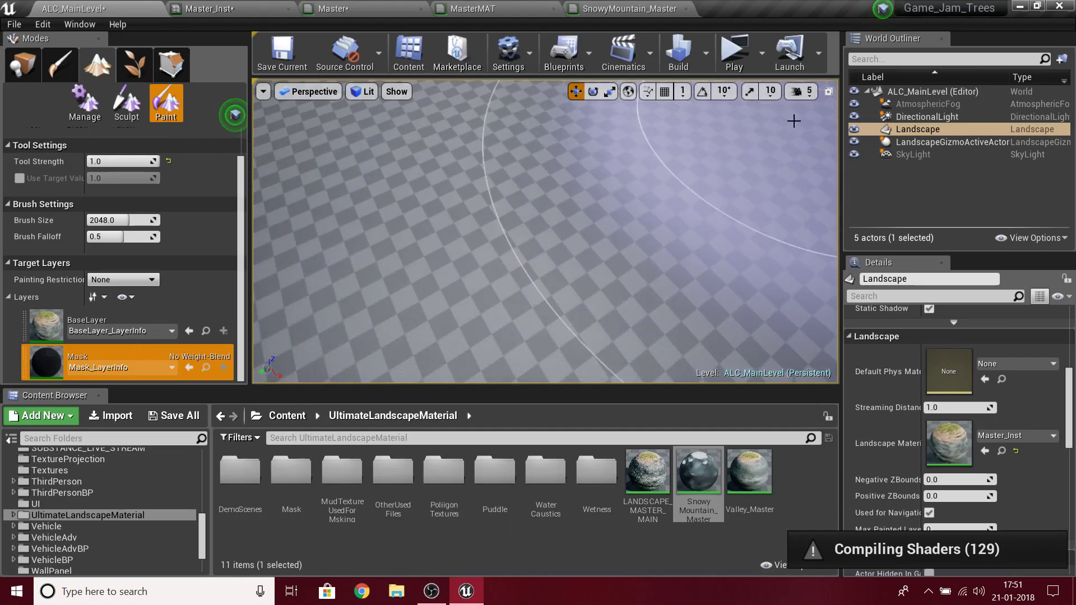
right_drag(641, 272, 694, 210)
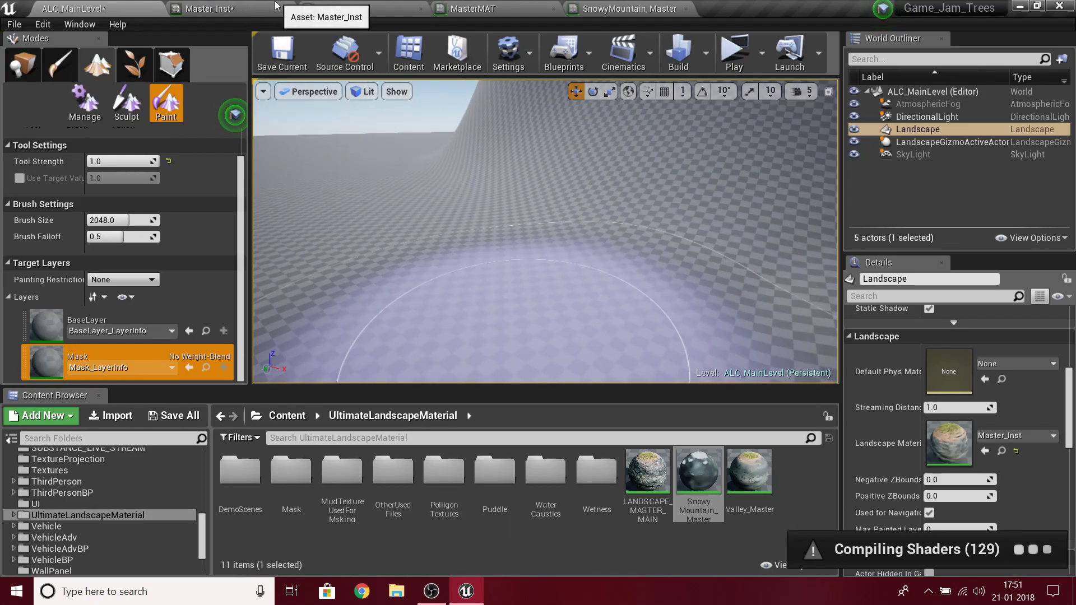
click(277, 5)
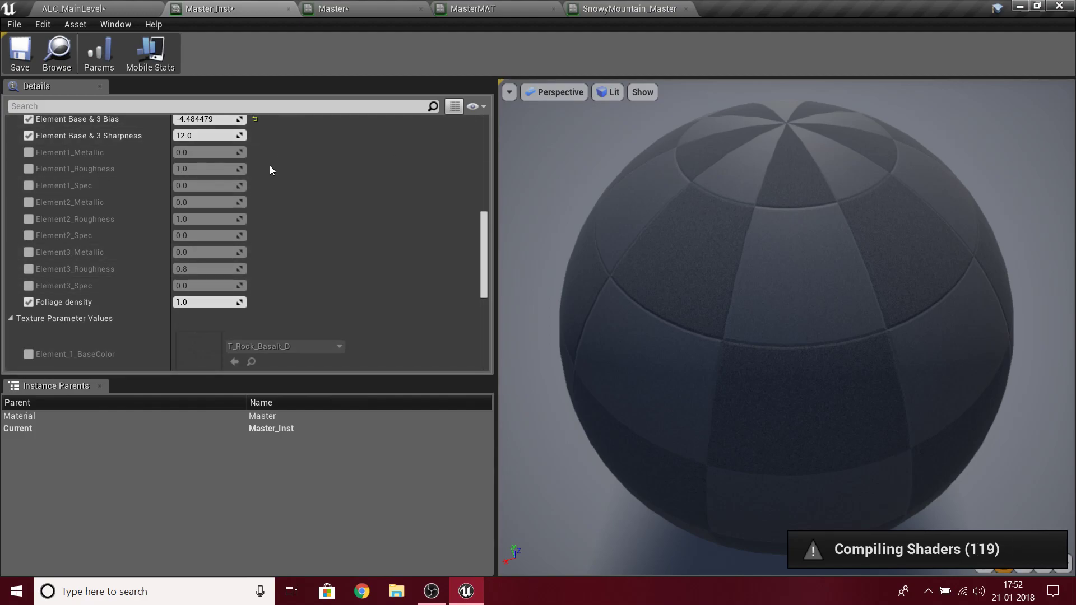
click(56, 7)
click(156, 366)
click(173, 422)
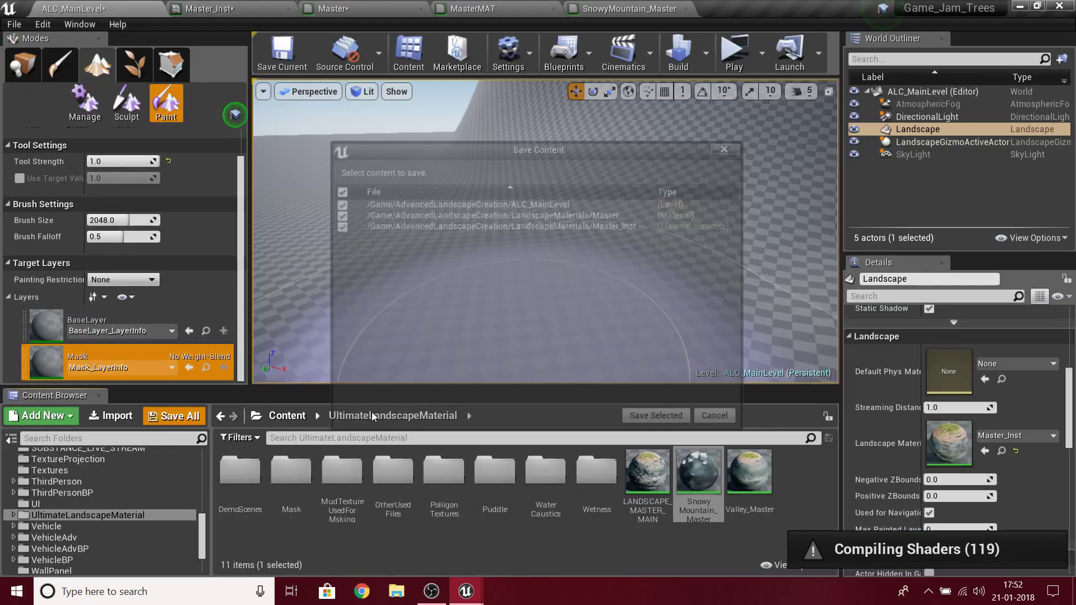
click(629, 417)
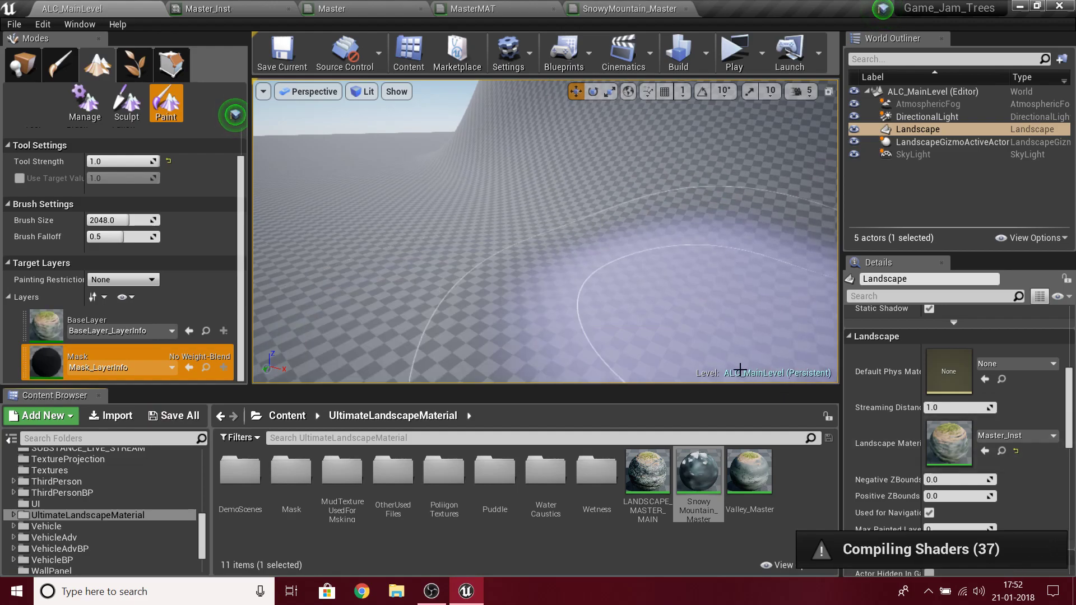
- Locate Master_Inst in the Content Browser, reassign it as the Landscape's material, and look at the grass on the ground
click(230, 8)
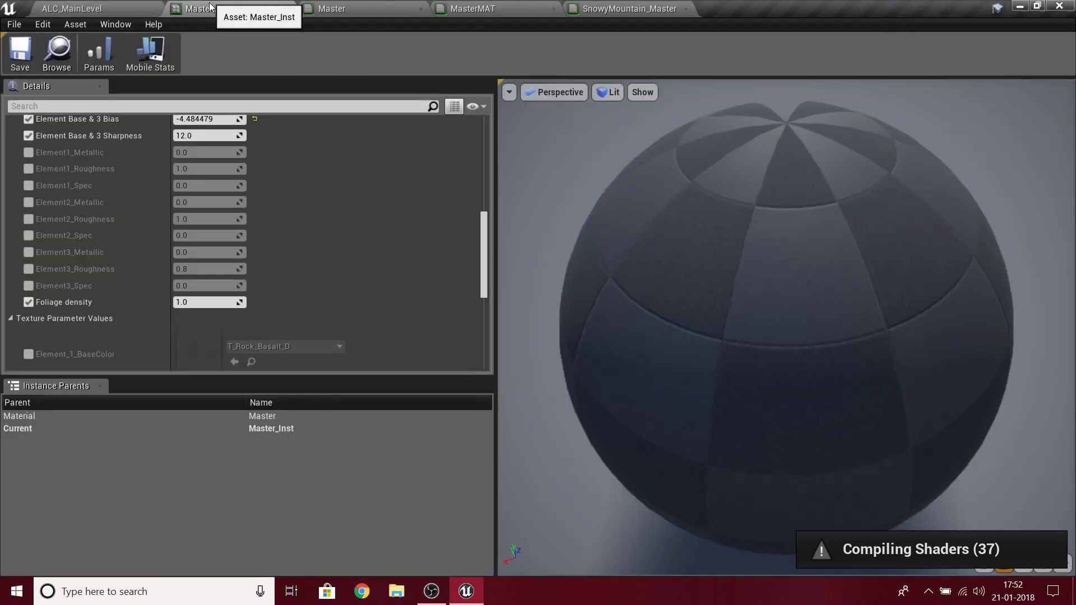
click(46, 61)
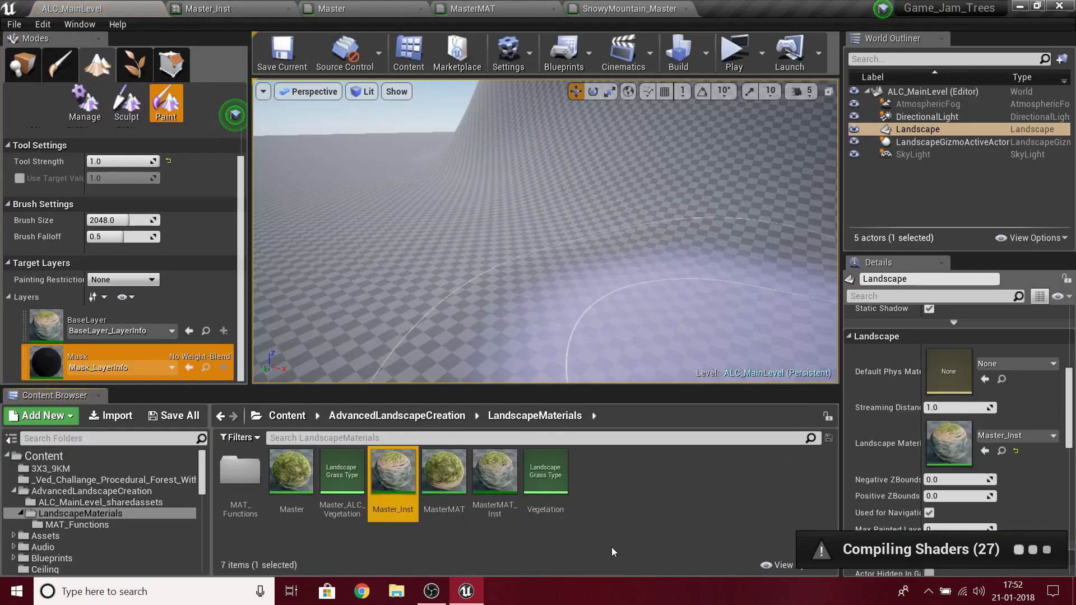
drag(843, 484, 971, 454)
mouse_move(591, 241)
right_down()
mouse_move(790, 196)
mouse_move(708, 280)
mouse_move(701, 310)
mouse_move(718, 306)
mouse_move(654, 313)
mouse_move(653, 336)
mouse_move(657, 322)
mouse_move(602, 307)
mouse_move(532, 306)
mouse_move(566, 295)
mouse_move(569, 263)
mouse_move(570, 342)
mouse_move(572, 322)
mouse_move(611, 299)
mouse_move(566, 294)
mouse_move(567, 340)
right_up()
key(w)
key(w)
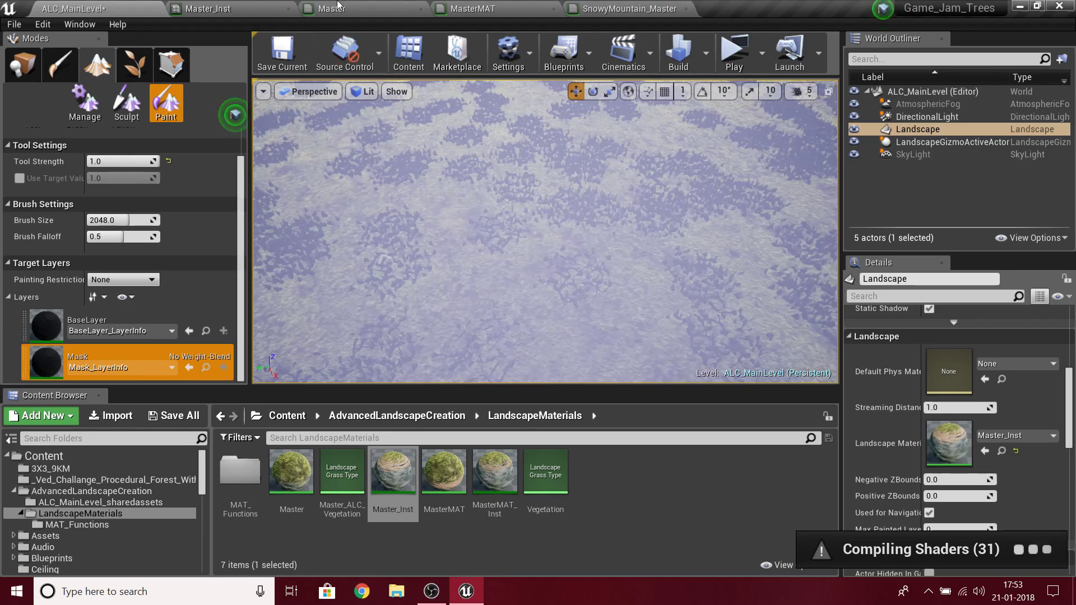
- Float Master_Inst's editor beside the level viewport, try a Foliage density of 2.0, and reset the parameter to its default
drag(246, 4, 815, 201)
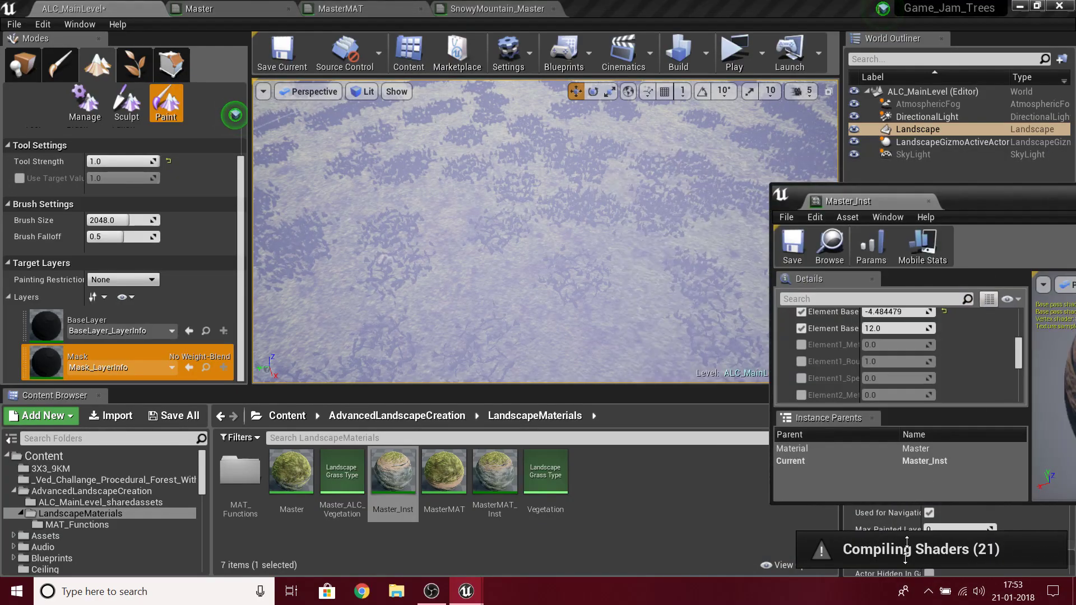
drag(907, 542, 904, 581)
scroll(918, 240, down, 4)
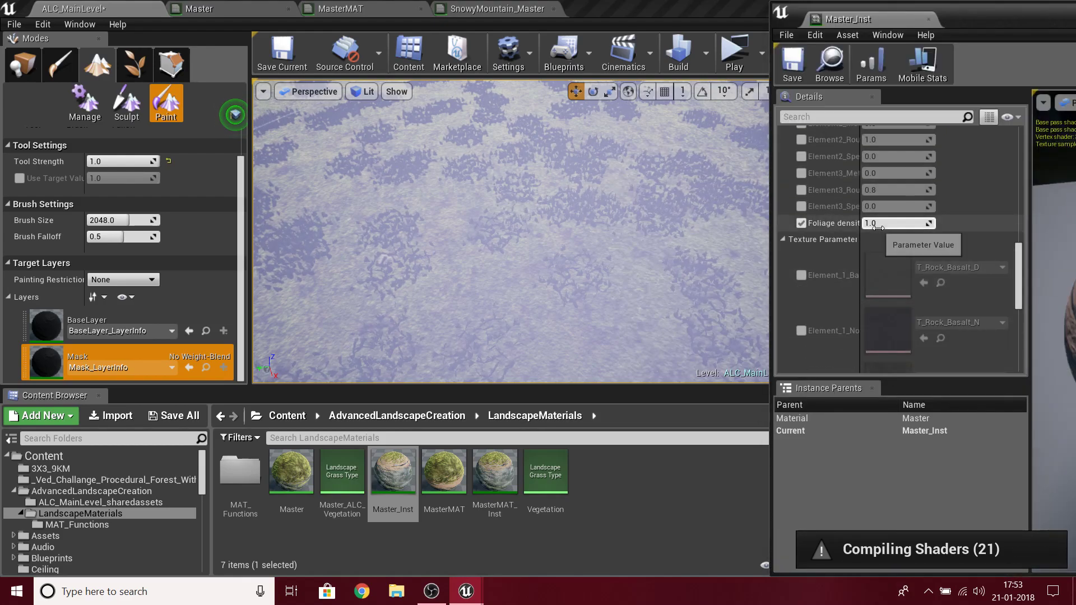
key(Return)
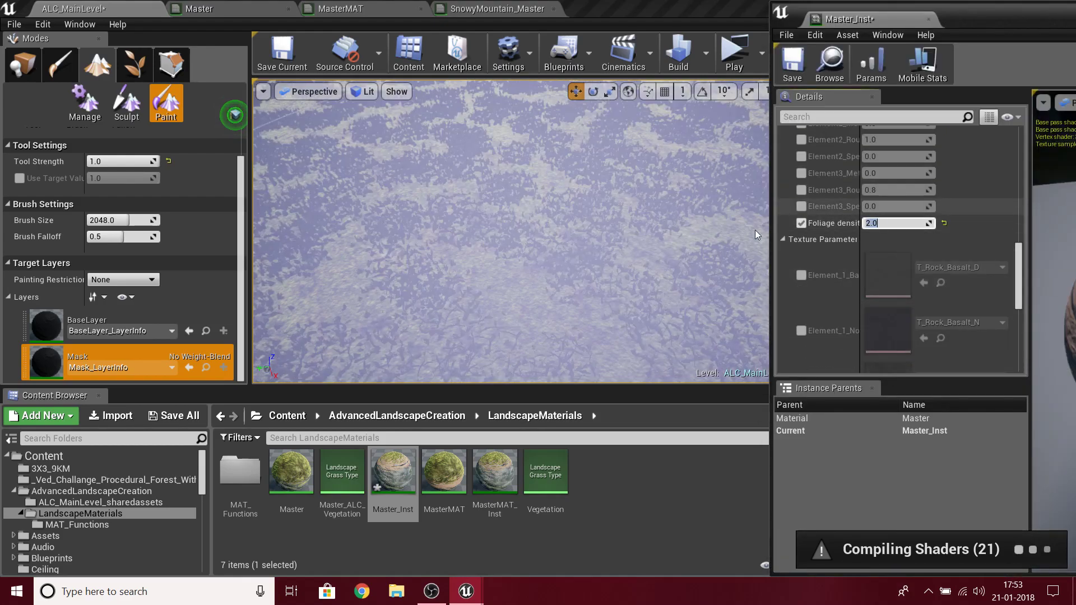
mouse_move(505, 235)
right_down()
mouse_move(454, 238)
mouse_move(437, 314)
right_up()
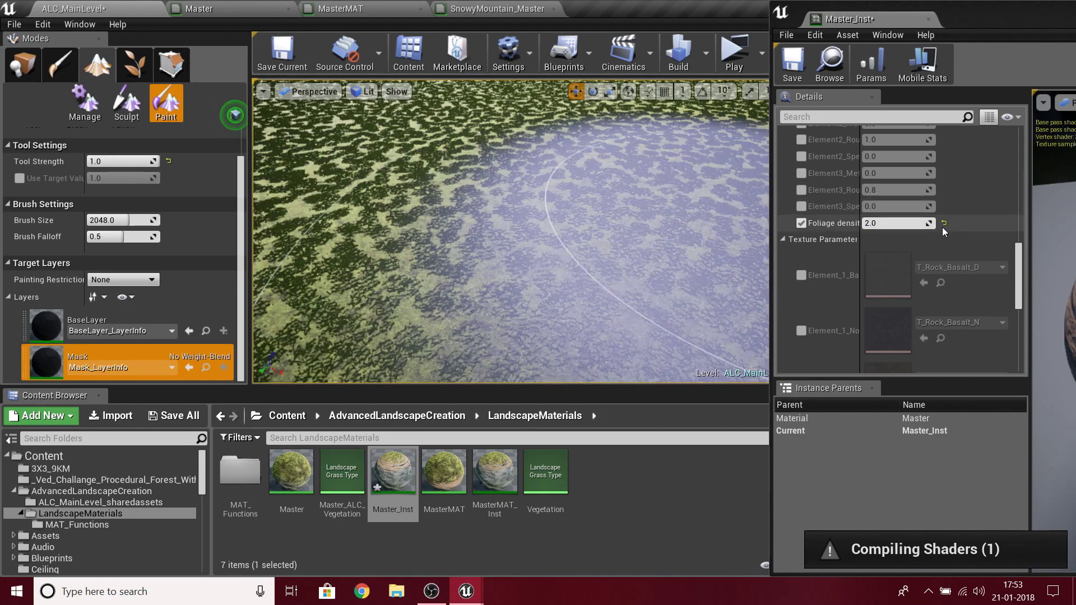
click(944, 224)
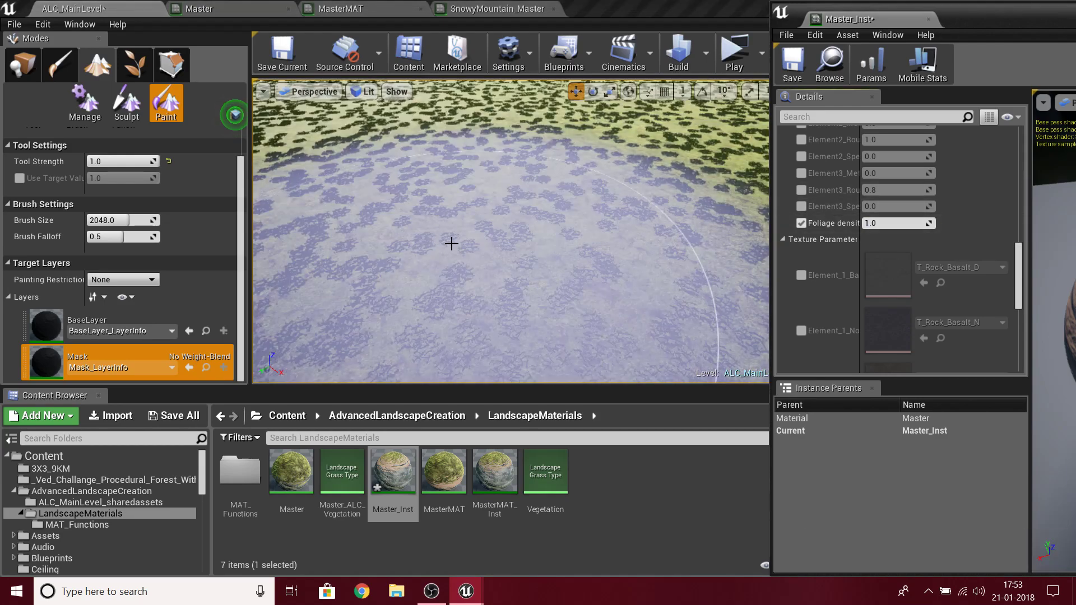
- Fill the whole landscape with the BaseLayer paint layer
mouse_move(532, 269)
right_down()
mouse_move(529, 197)
mouse_move(530, 224)
right_up()
right_click(90, 321)
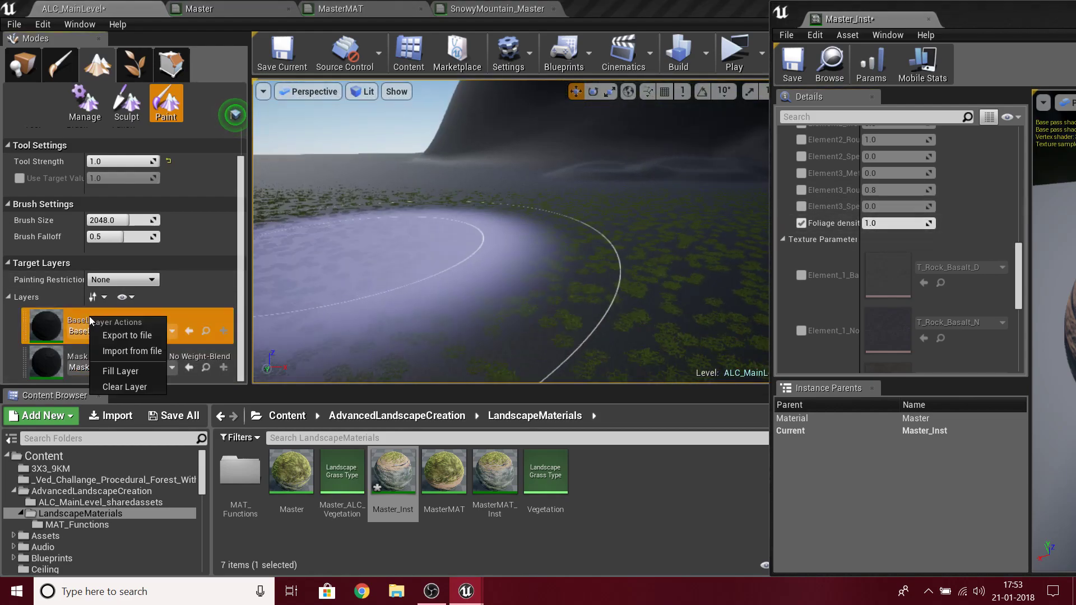
click(124, 371)
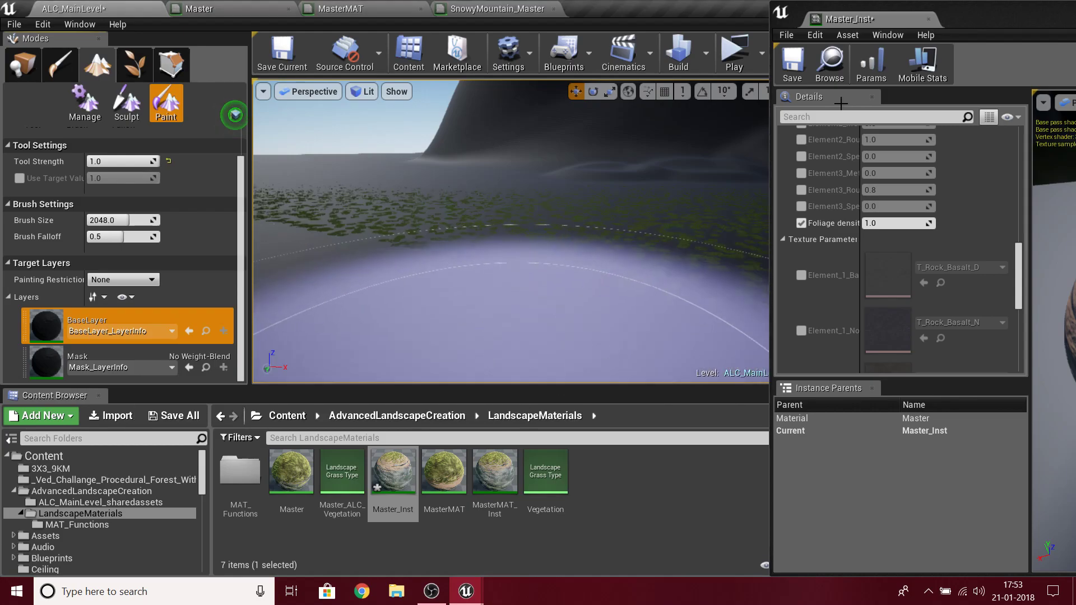
- Dock Master_Inst's editor back in the main window and reassign Master_Inst as the Landscape's material
drag(878, 22, 255, 8)
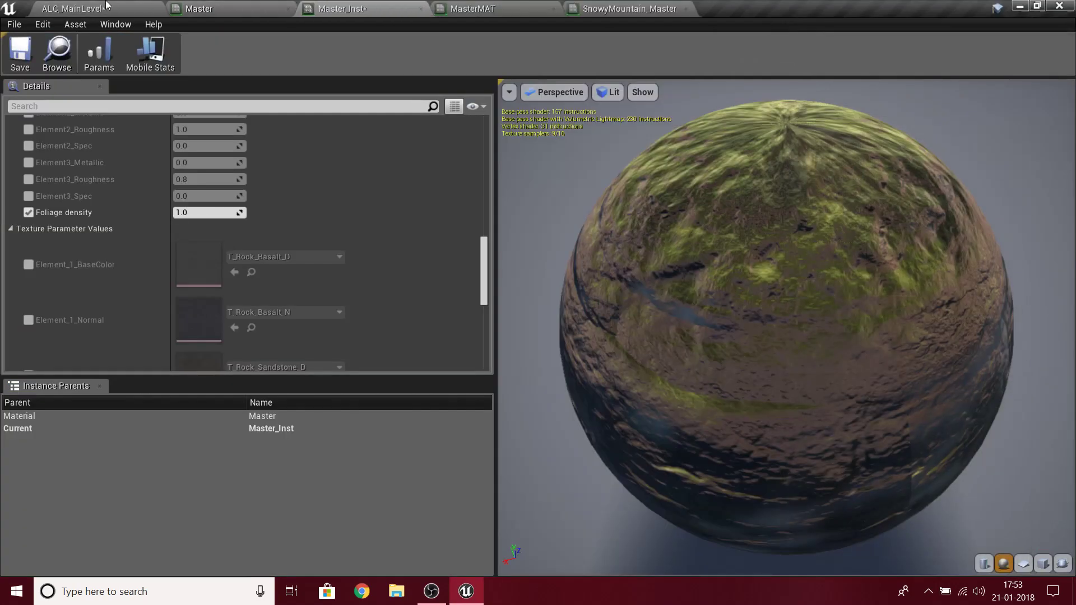
click(109, 5)
drag(414, 486, 967, 436)
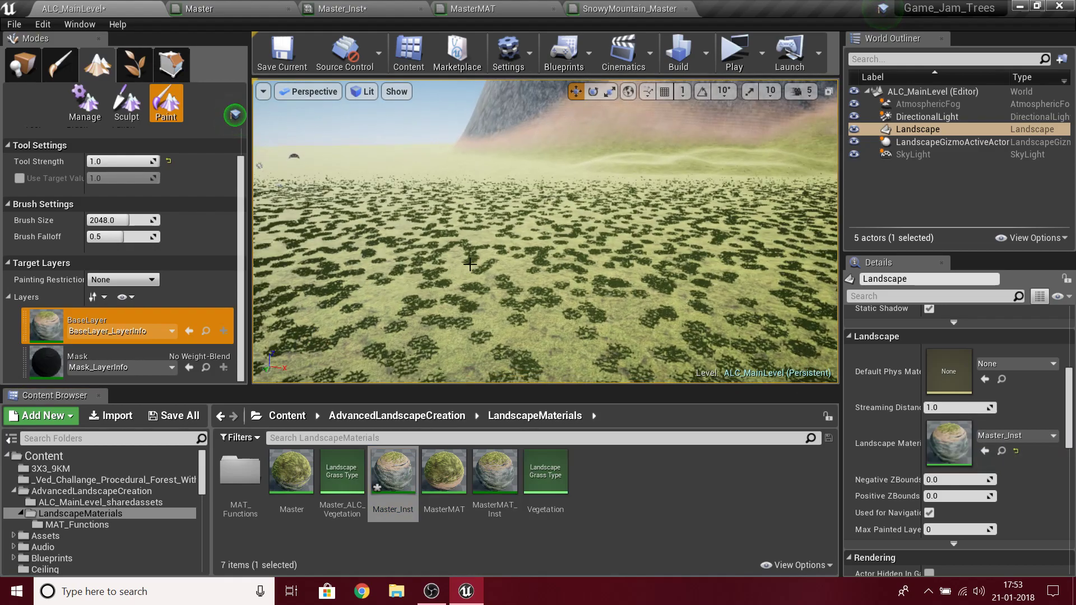
- Try a Foliage density of 5.0 in Master_Inst, check the level's grass coverage, and reset the parameter to its default
click(335, 5)
click(209, 212)
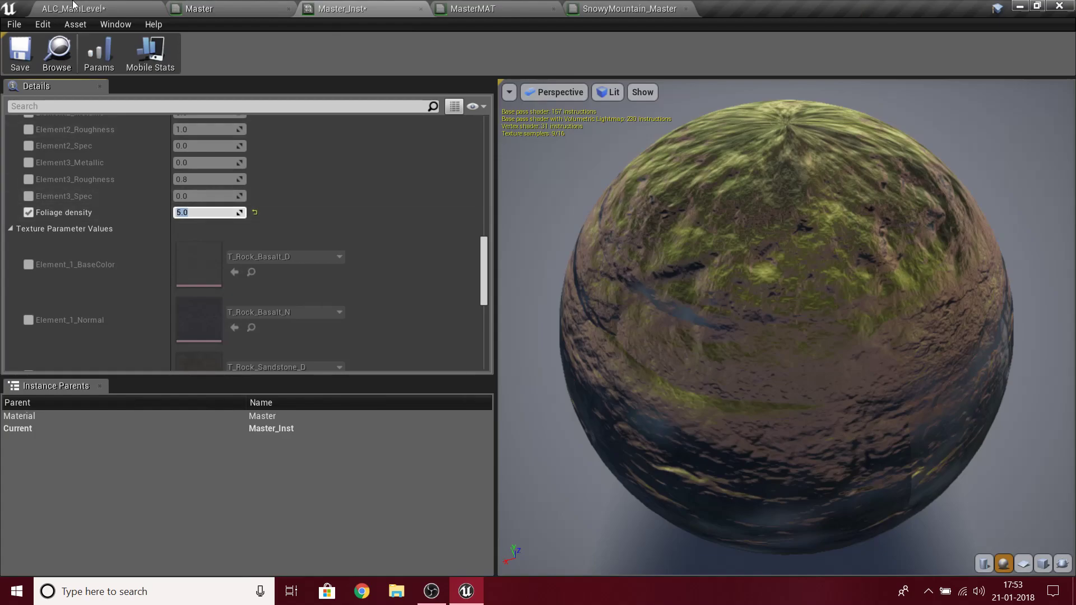
click(79, 8)
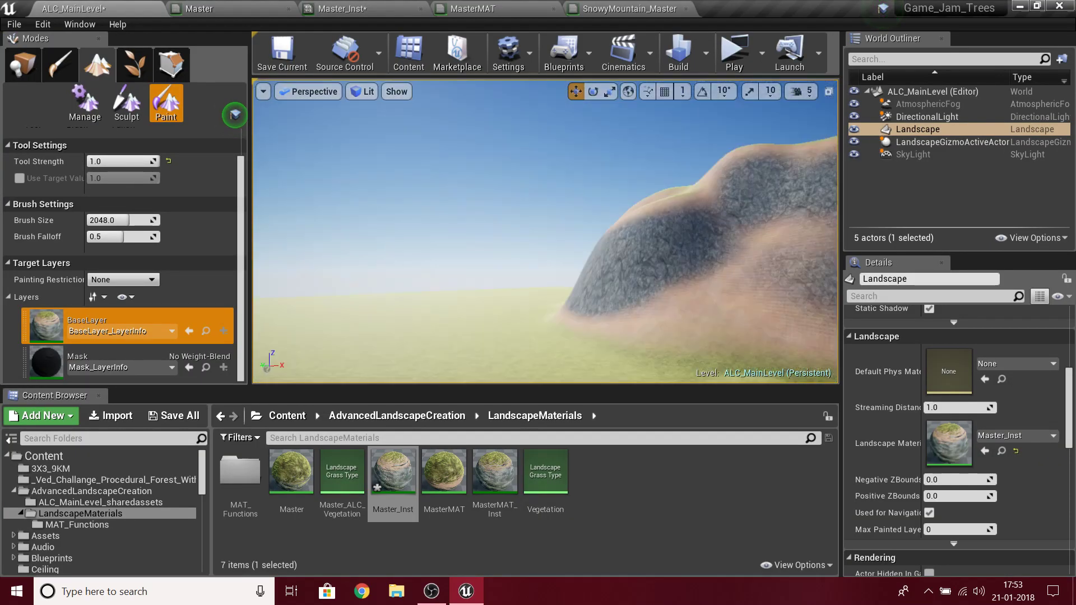
mouse_move(346, 276)
right_down()
mouse_move(342, 365)
mouse_move(353, 353)
right_up()
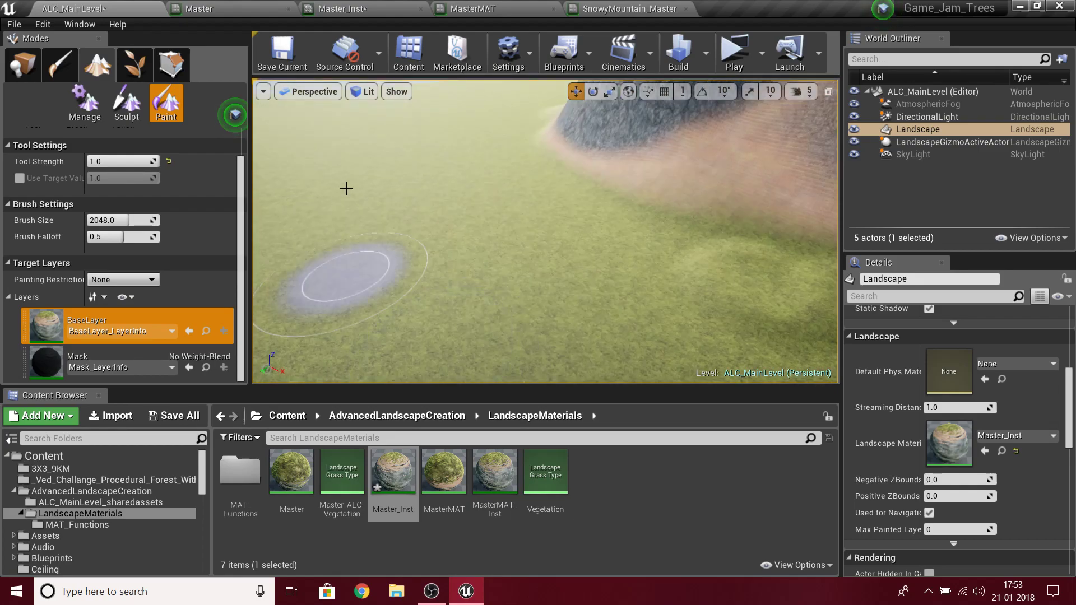
click(320, 5)
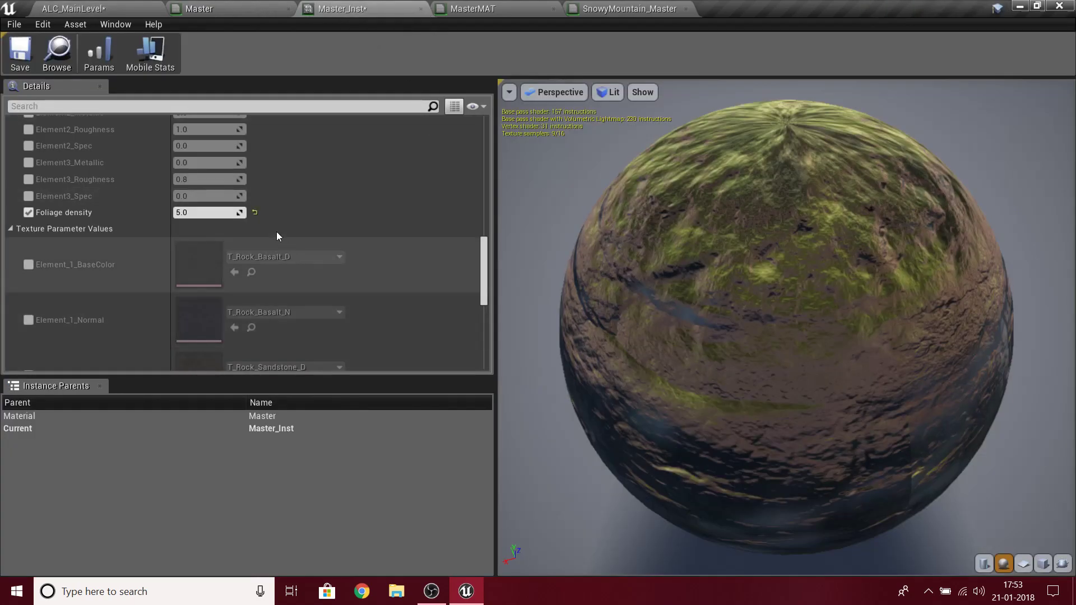
click(255, 213)
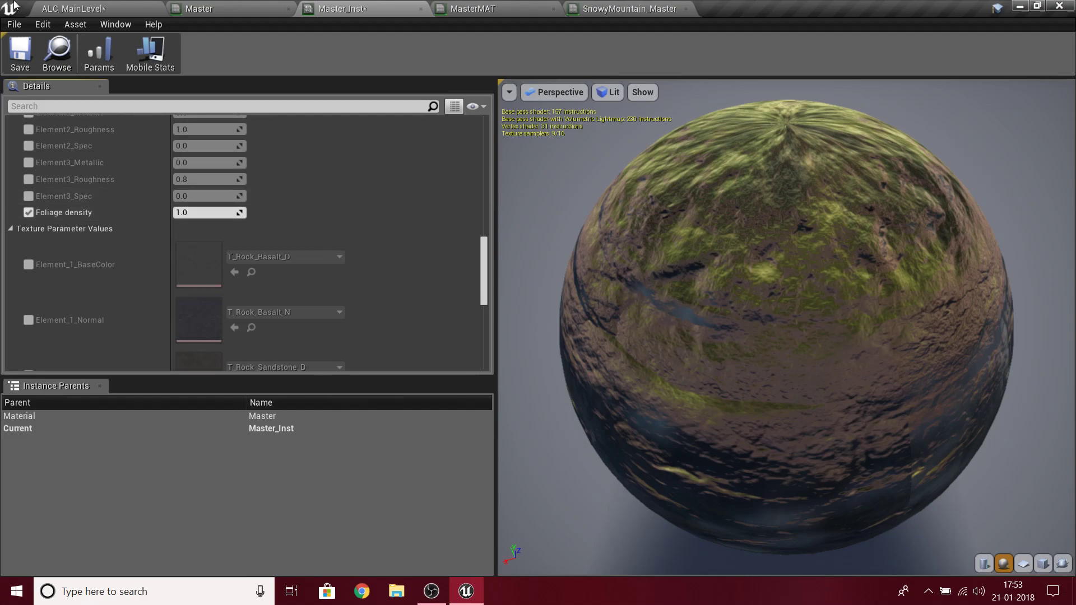
- Examine the grass distribution and layer blending across the landscape in the ALC_MainLevel viewport
click(125, 5)
right_drag(721, 248, 812, 247)
mouse_move(763, 221)
right_down()
mouse_move(763, 174)
mouse_move(763, 221)
right_up()
mouse_move(599, 261)
right_down()
mouse_move(683, 247)
mouse_move(639, 263)
mouse_move(636, 283)
mouse_move(636, 236)
mouse_move(543, 222)
mouse_move(599, 252)
mouse_move(560, 246)
mouse_move(549, 218)
mouse_move(552, 275)
mouse_move(550, 257)
mouse_move(513, 258)
mouse_move(518, 292)
mouse_move(488, 252)
mouse_move(515, 274)
mouse_move(521, 246)
mouse_move(549, 292)
mouse_move(543, 269)
mouse_move(577, 294)
mouse_move(594, 280)
right_up()
key(w)
key(s)
key(w)
key(s)
key(w)
key(w)
key(alt+Tab)
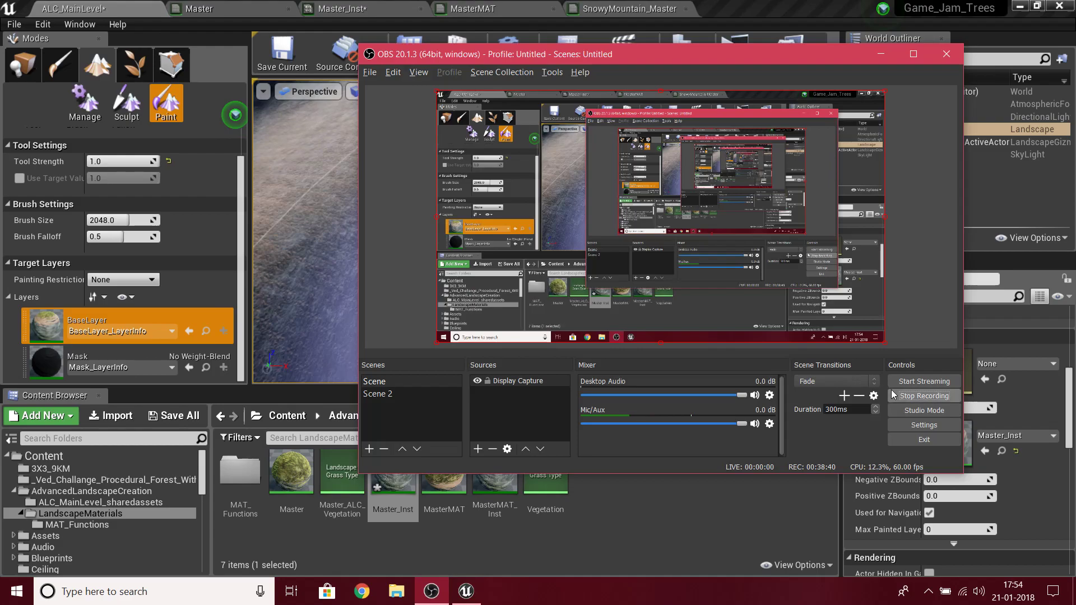
double_click(748, 55)
drag(754, 5, 733, 40)
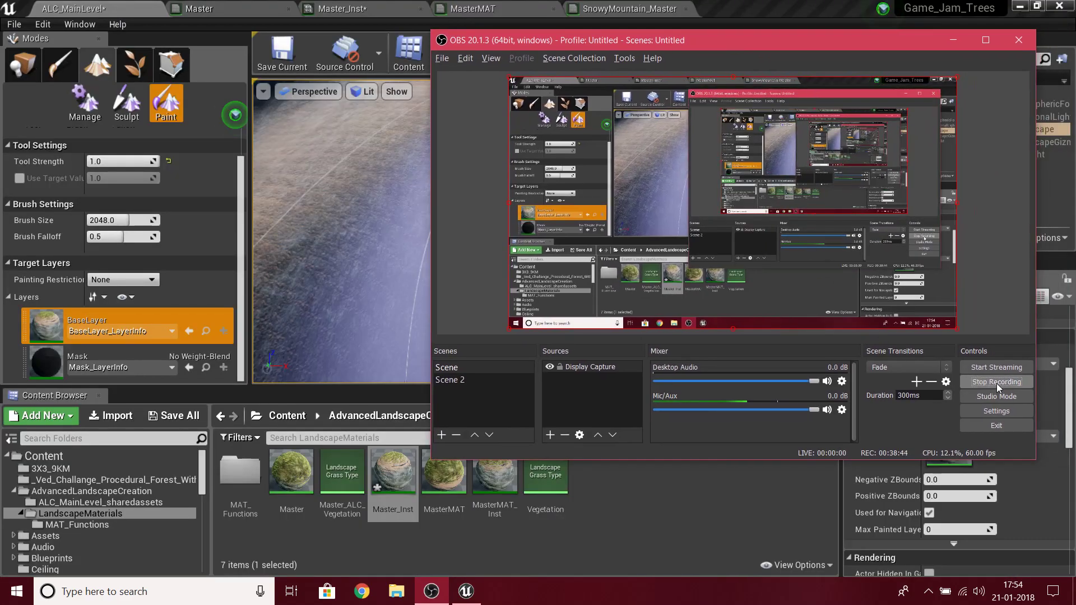